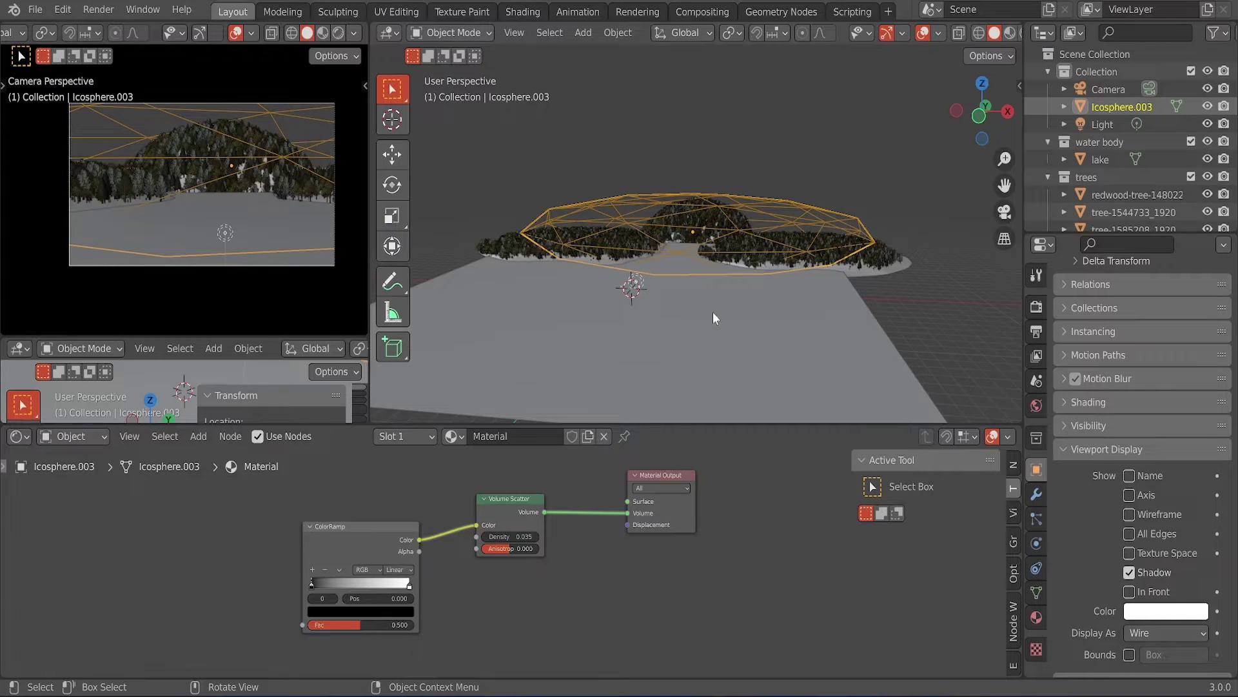
- Open the file browser for importing a glTF 2.0 model
scroll(713, 315, "up", 2)
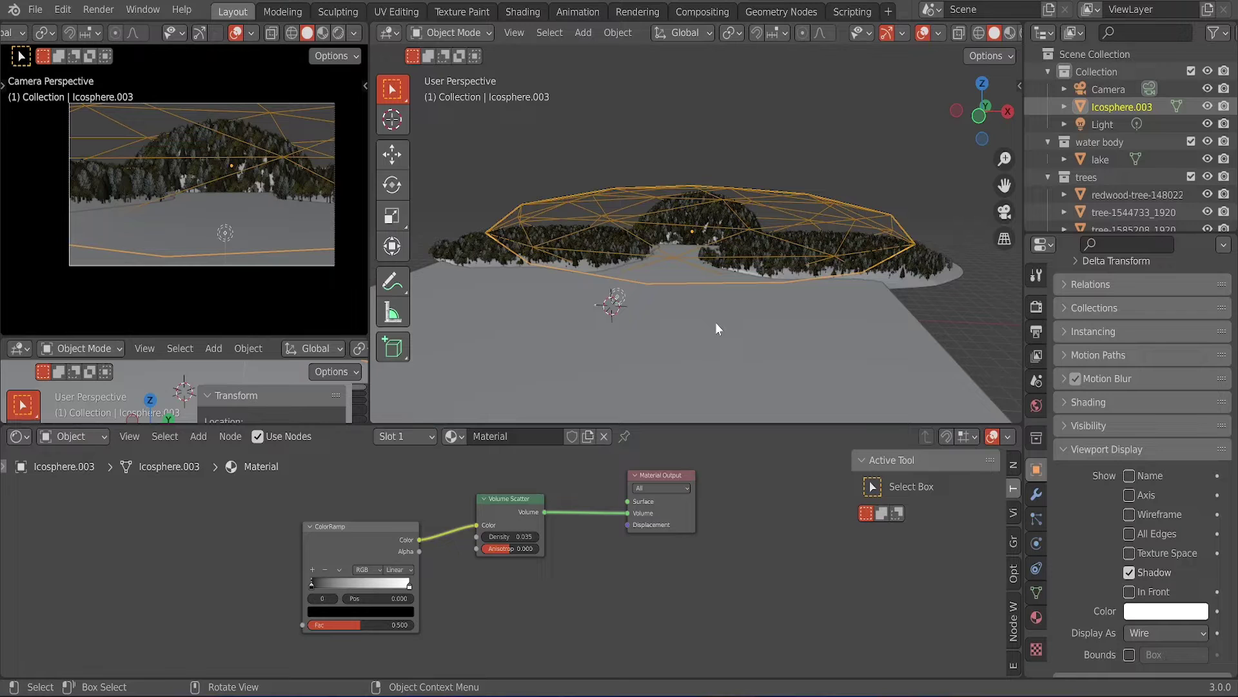
left_click(37, 13)
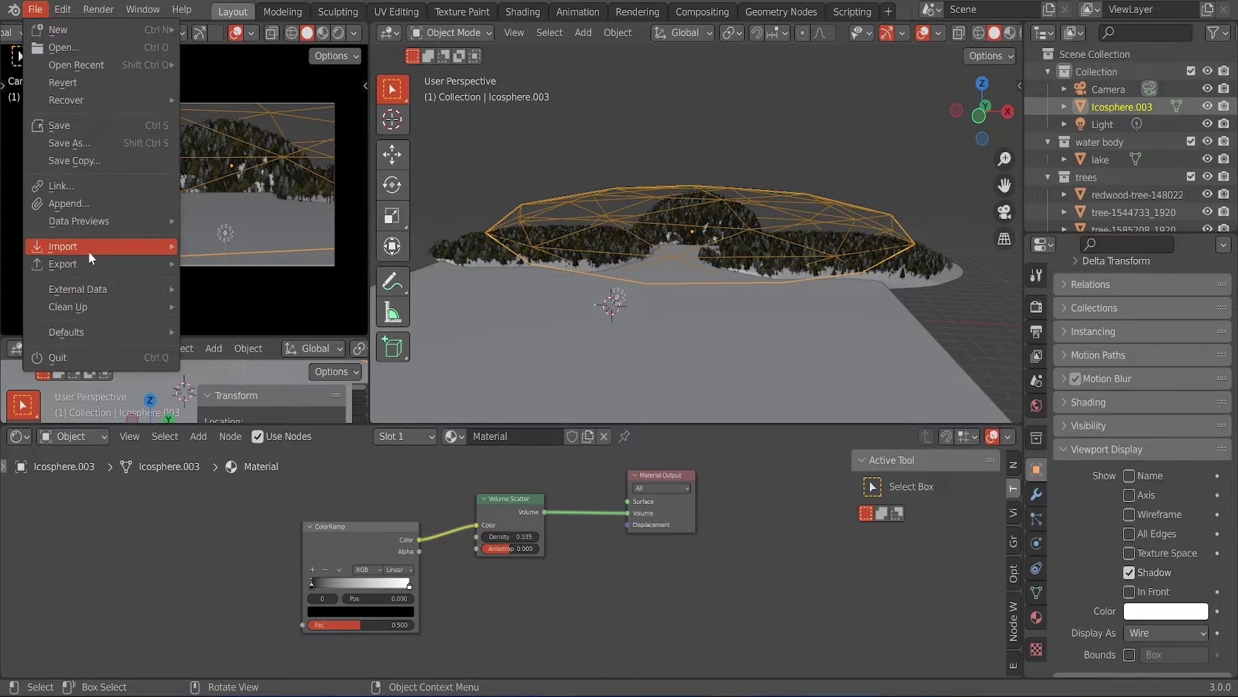
mouse_move(87, 250)
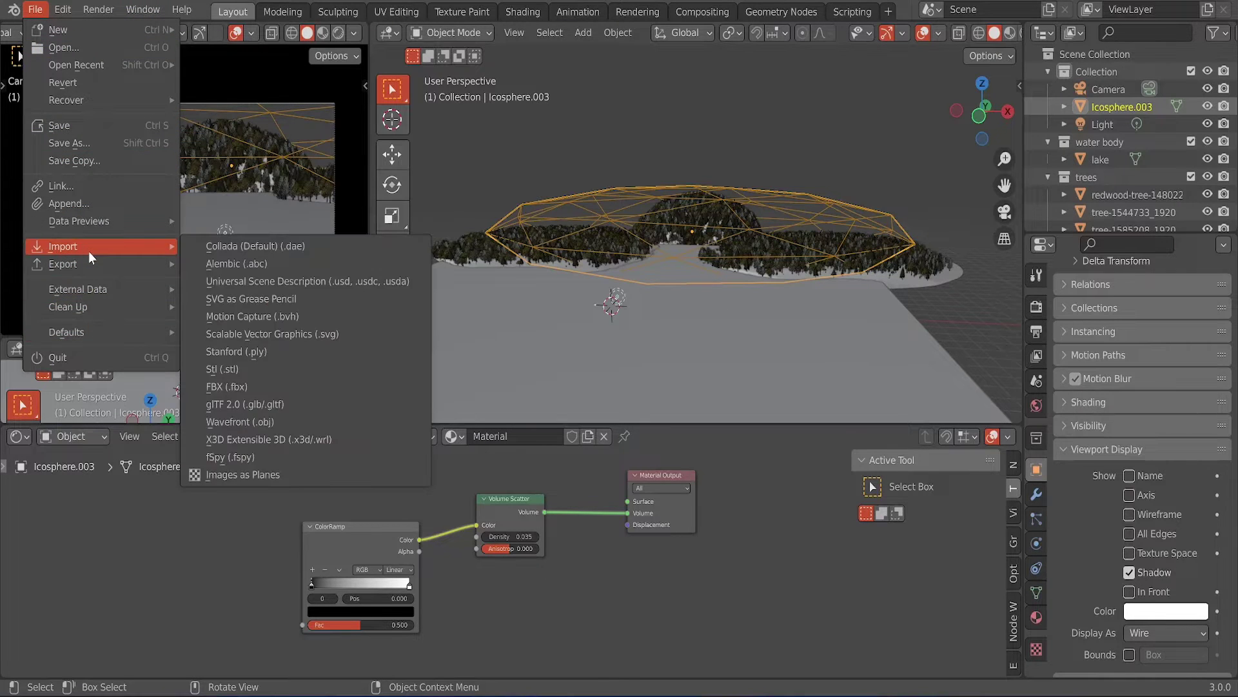
left_click(250, 401)
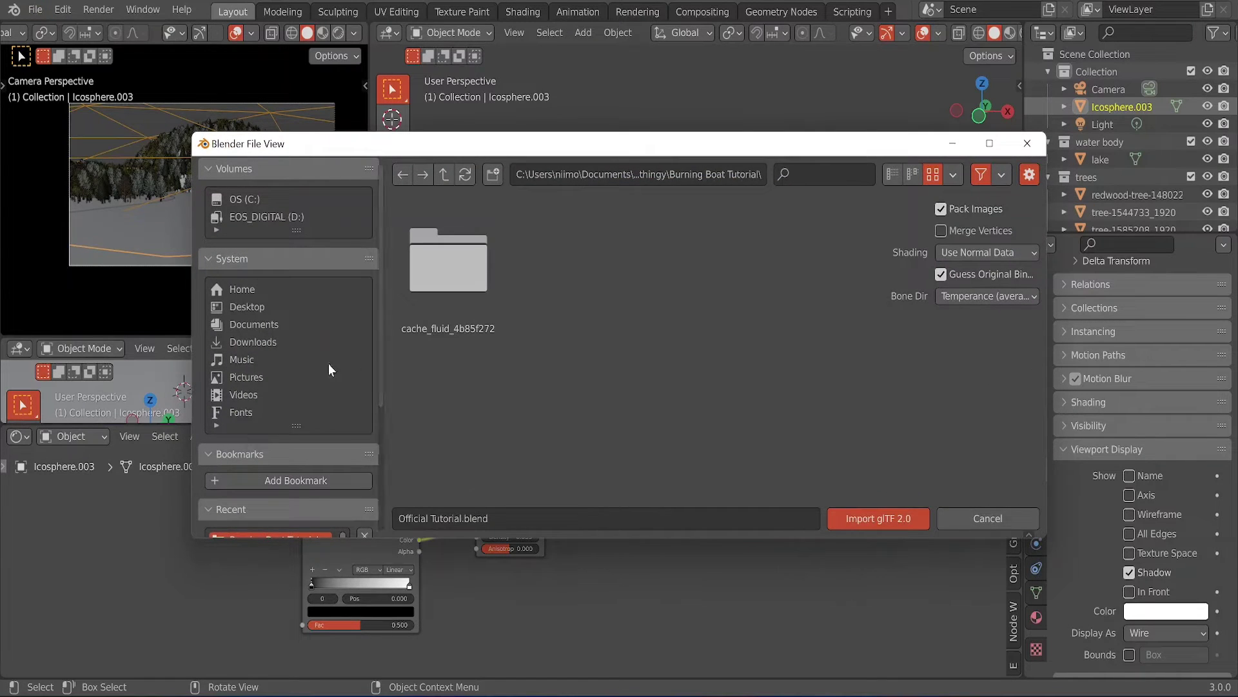
- Look for the boat model in the recent folders 3D Models, Downloads, Blender Projects and Burning Boat Tutorial
scroll(283, 367, "down", 3)
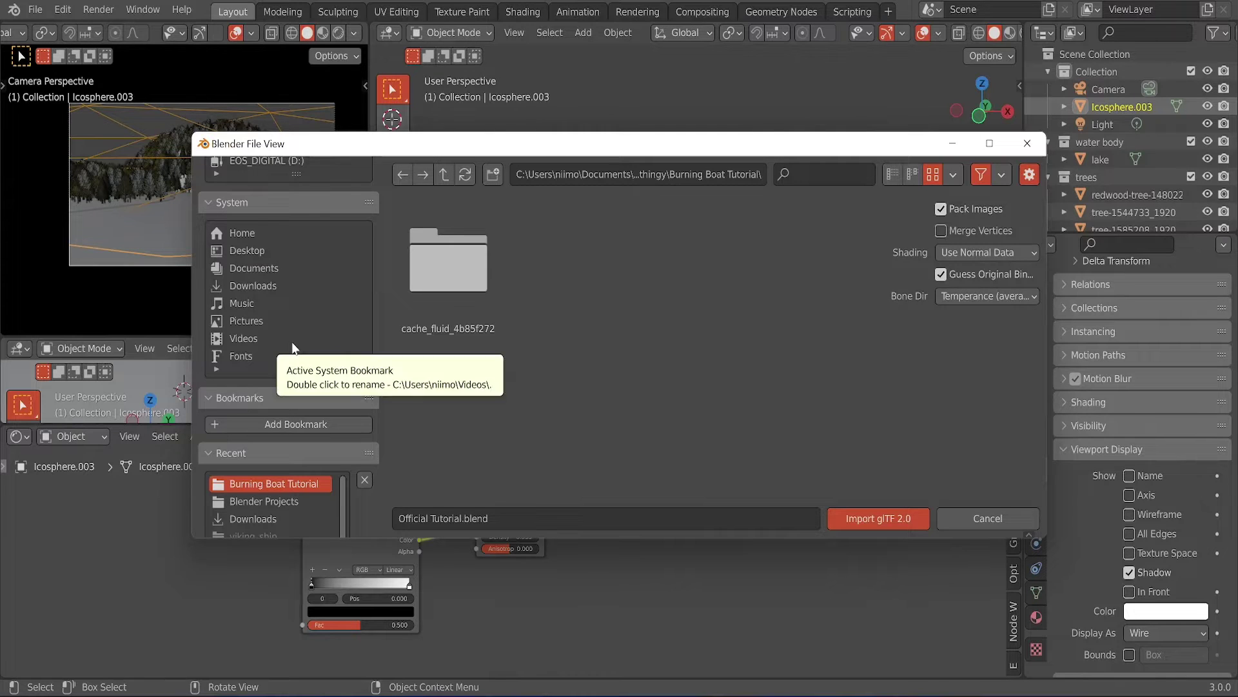
scroll(291, 348, "down", 3)
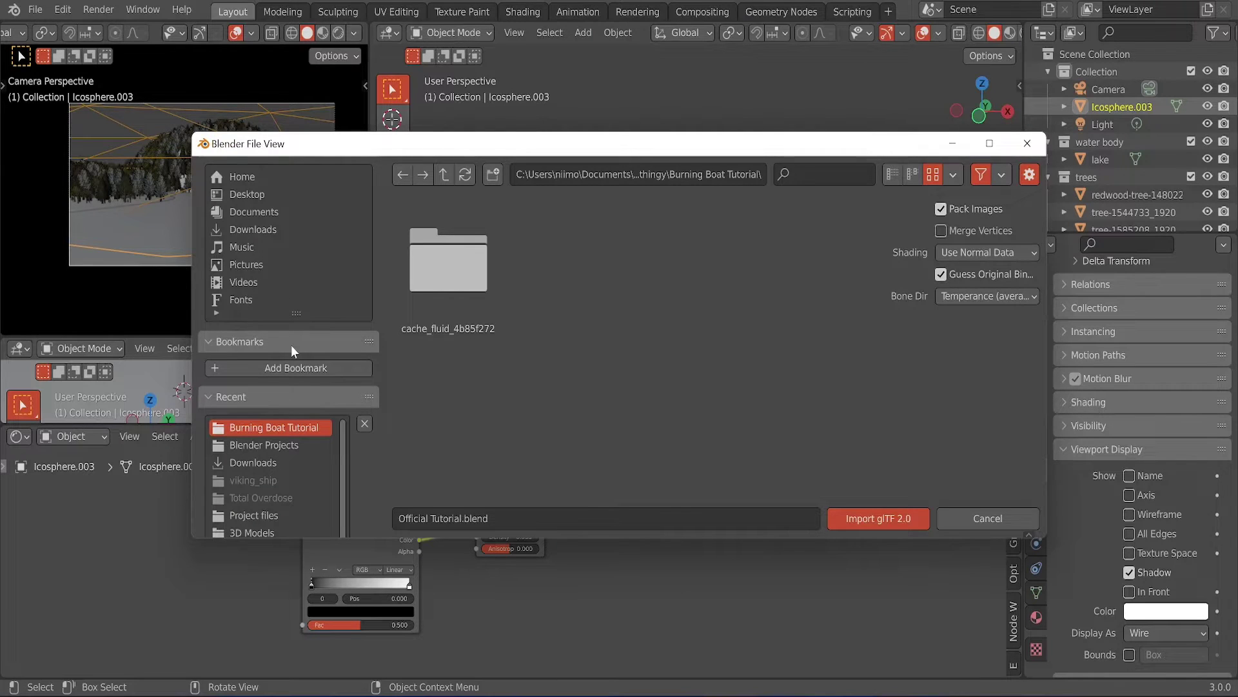
scroll(292, 345, "down", 3)
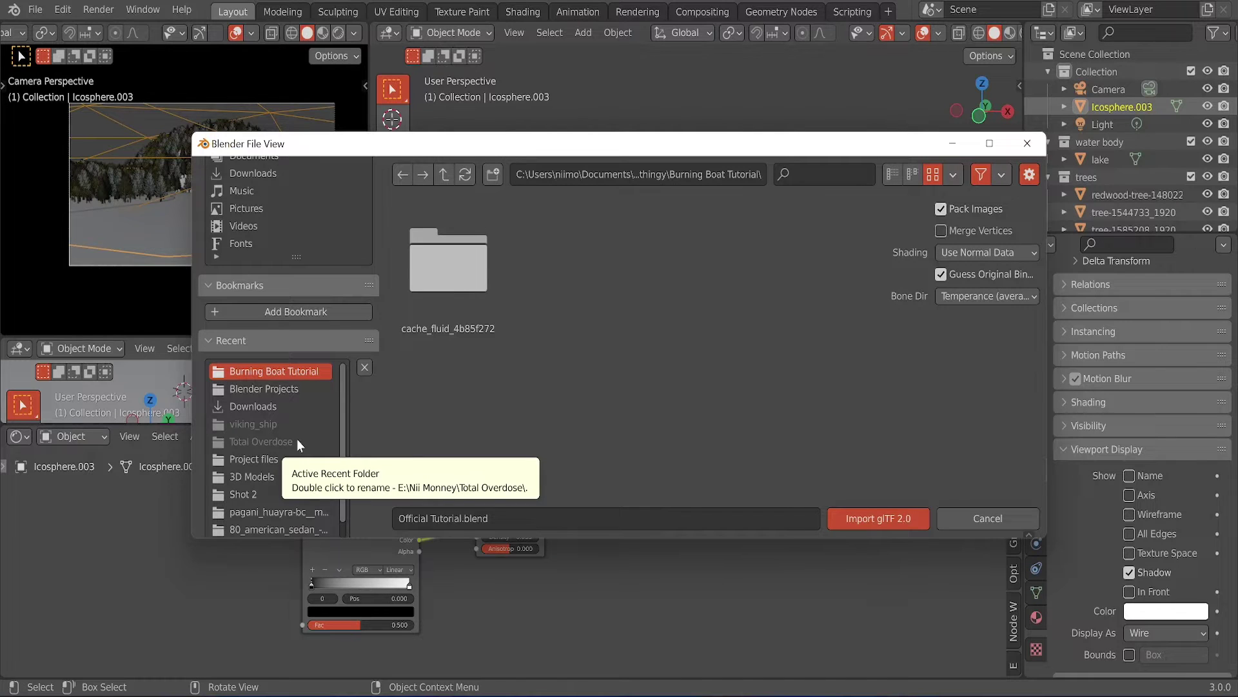
left_click(256, 477)
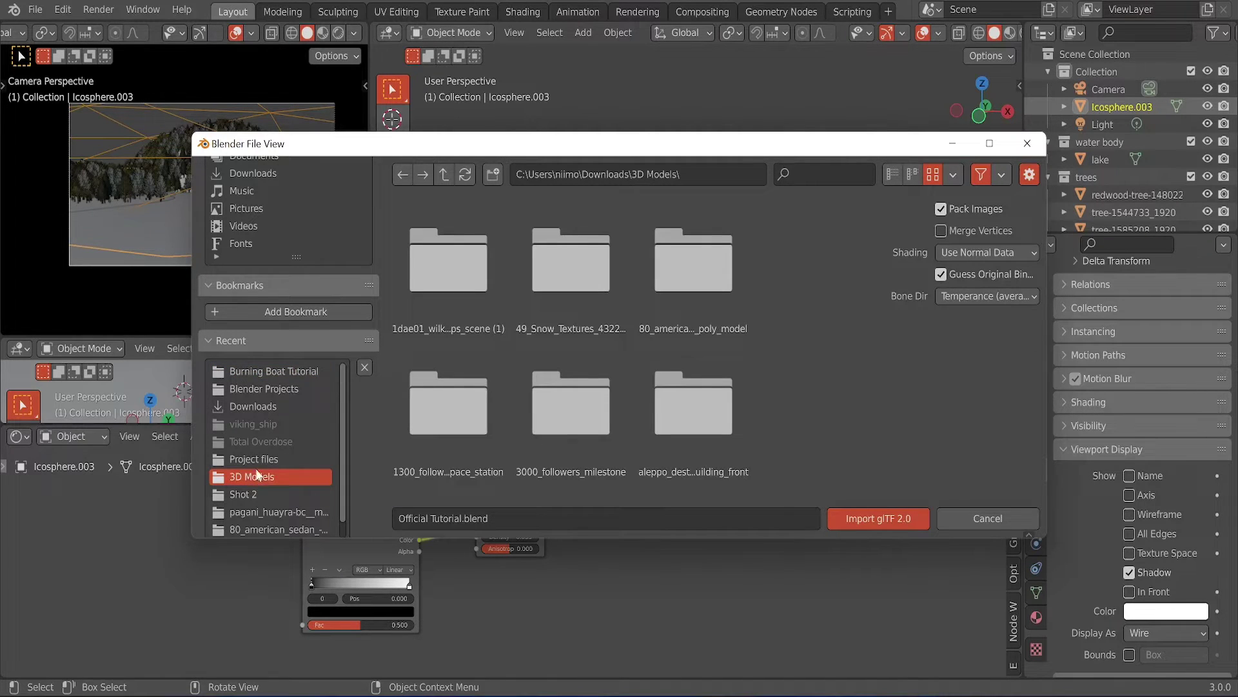
left_click(259, 409)
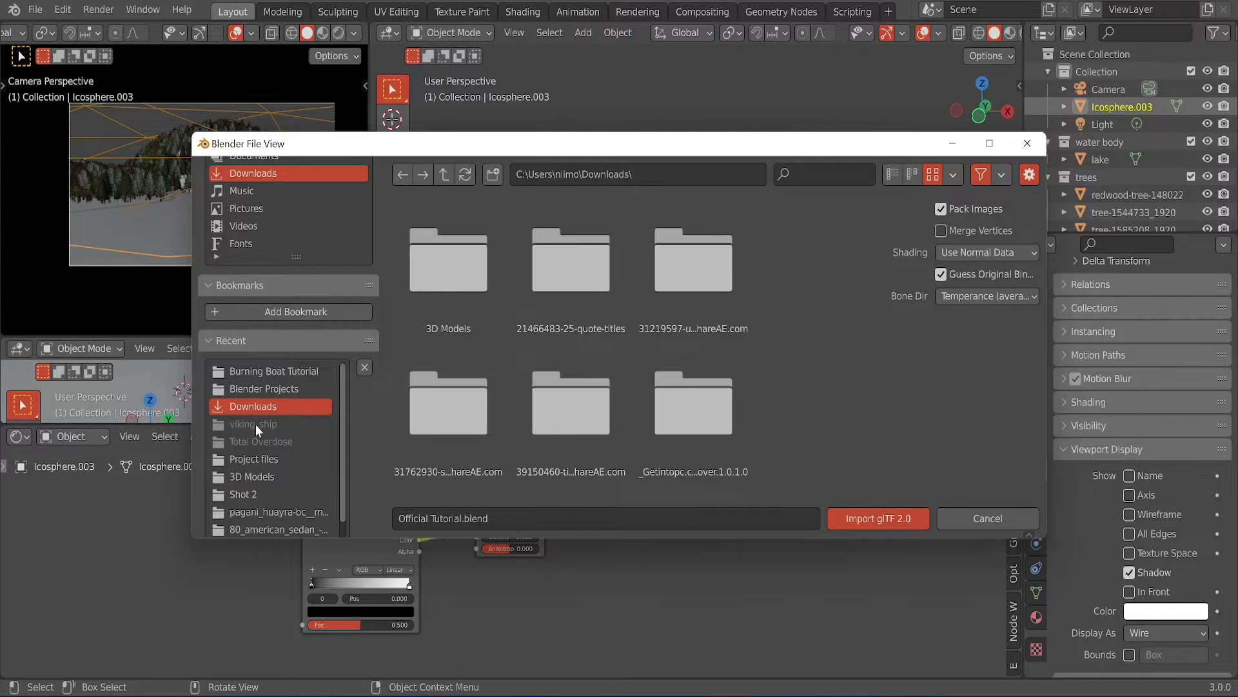
left_click(267, 390)
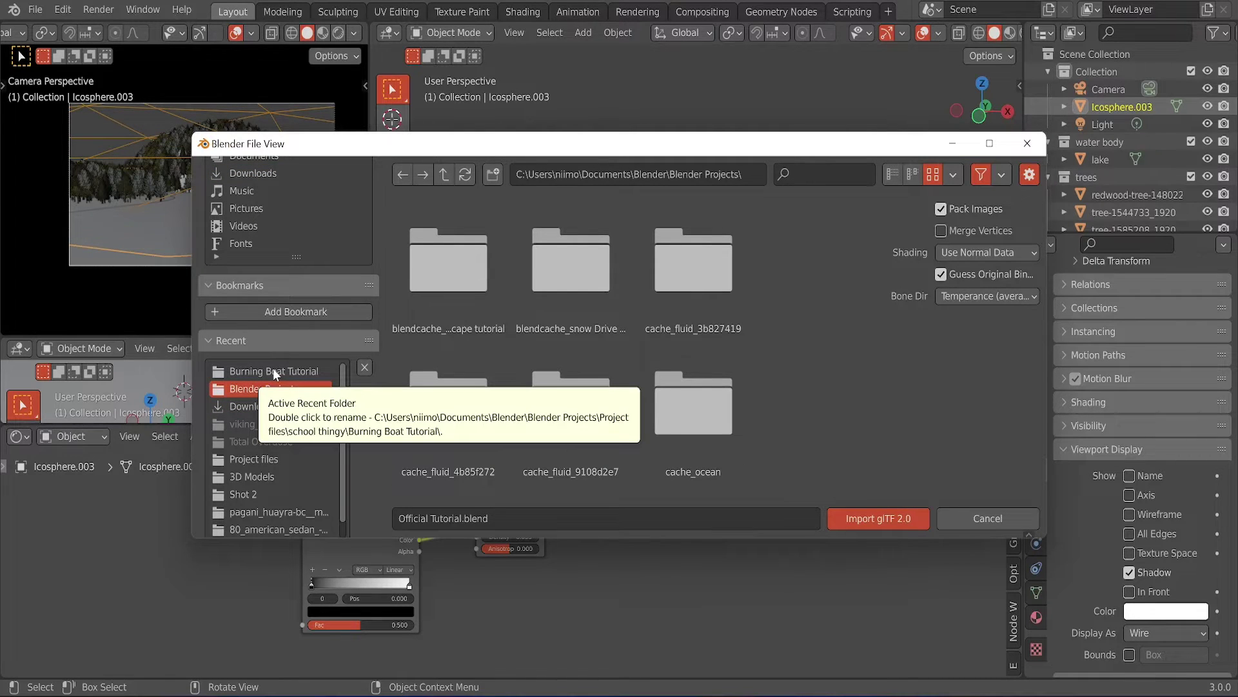
left_click(274, 371)
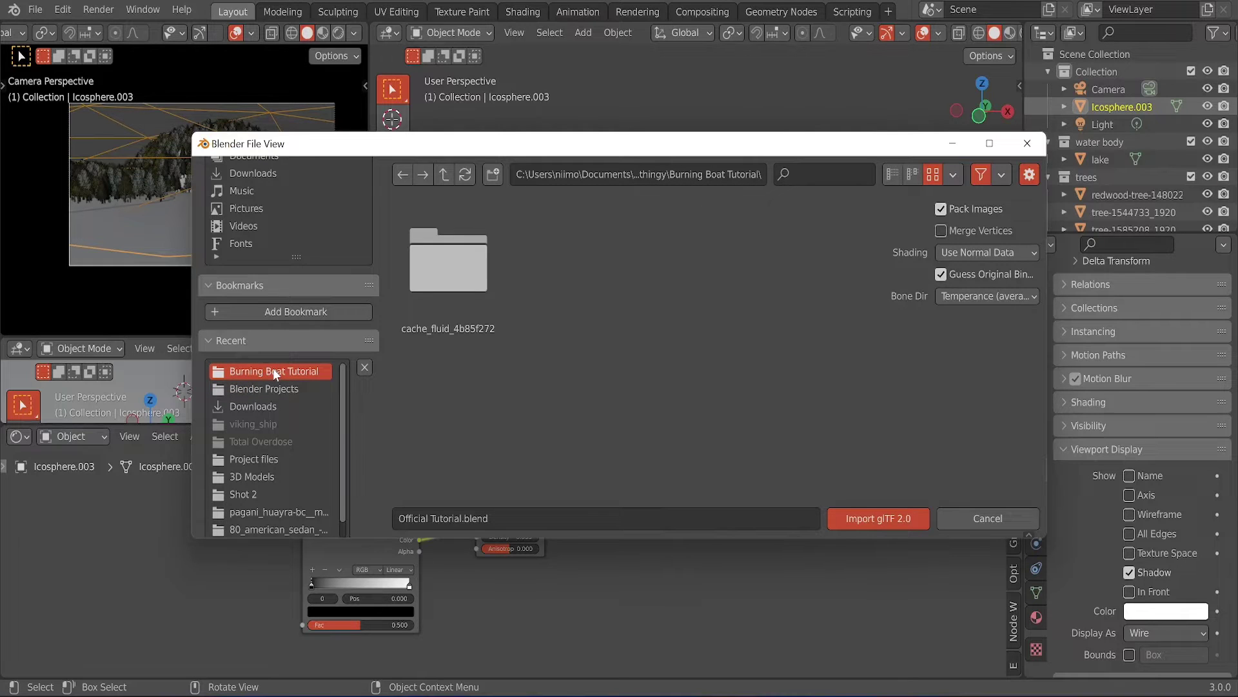
left_click(270, 385)
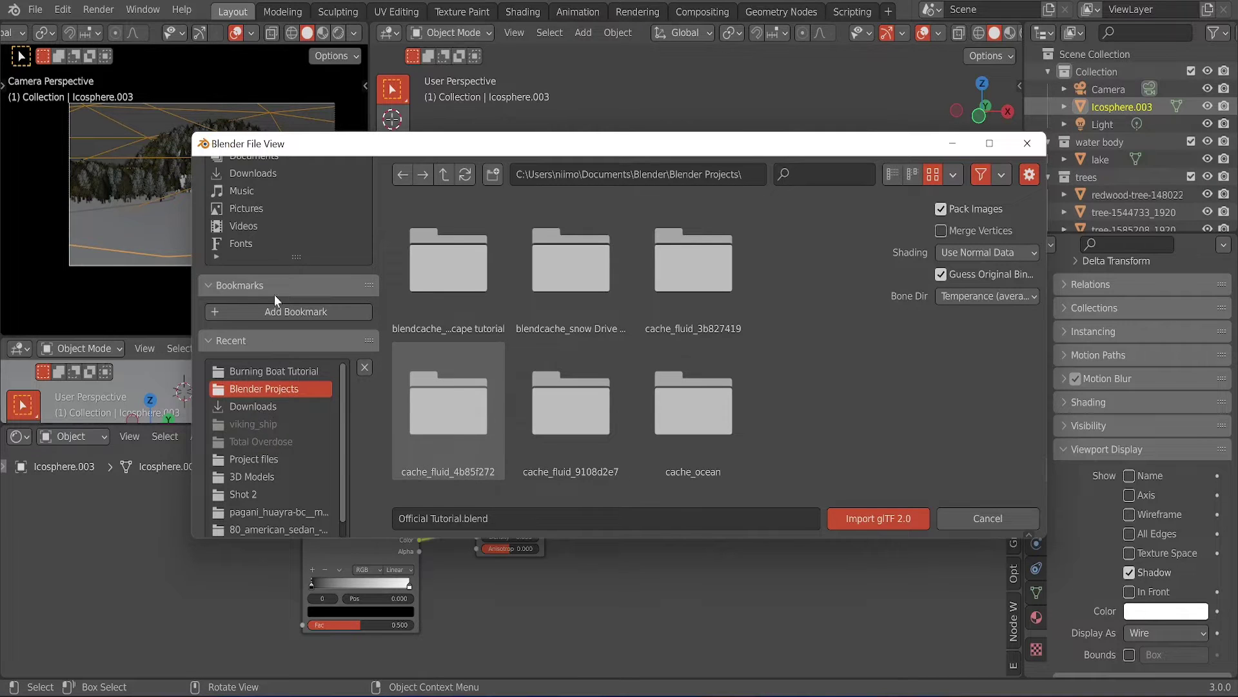
- Import the viking ship's scene.gltf from the Boat folder inside Documents\tutorial assets
scroll(273, 213, "up", 2)
left_click(266, 184)
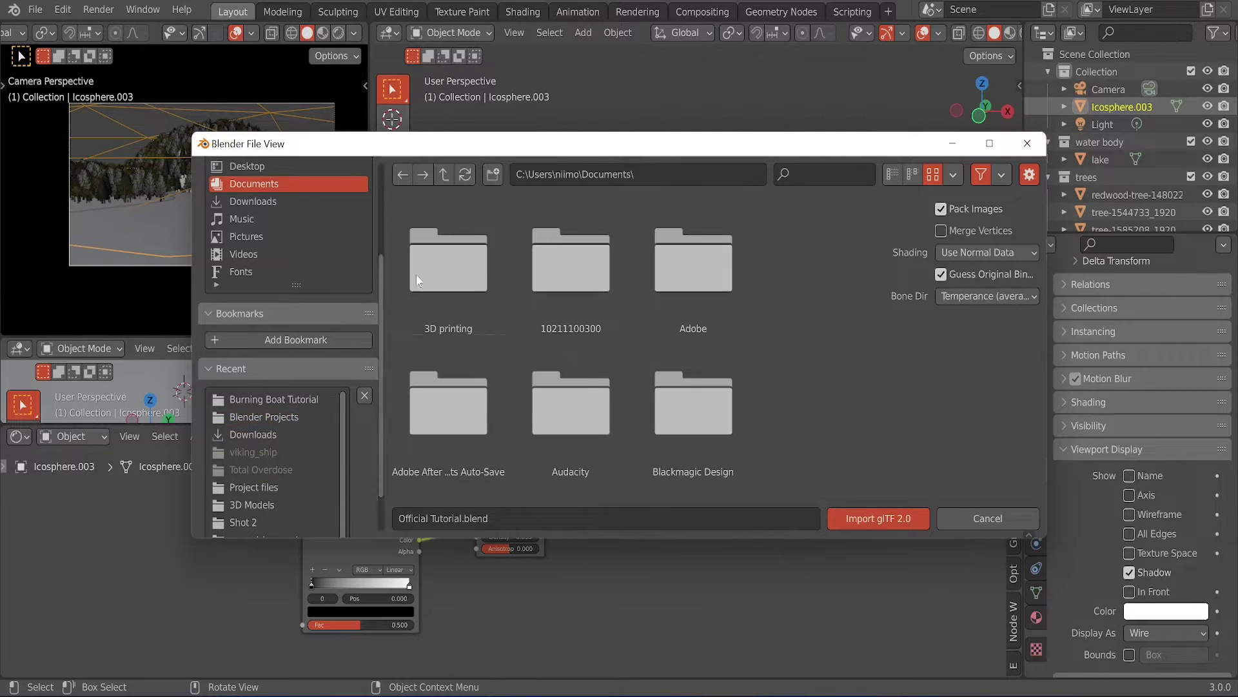
scroll(622, 355, "down", 5)
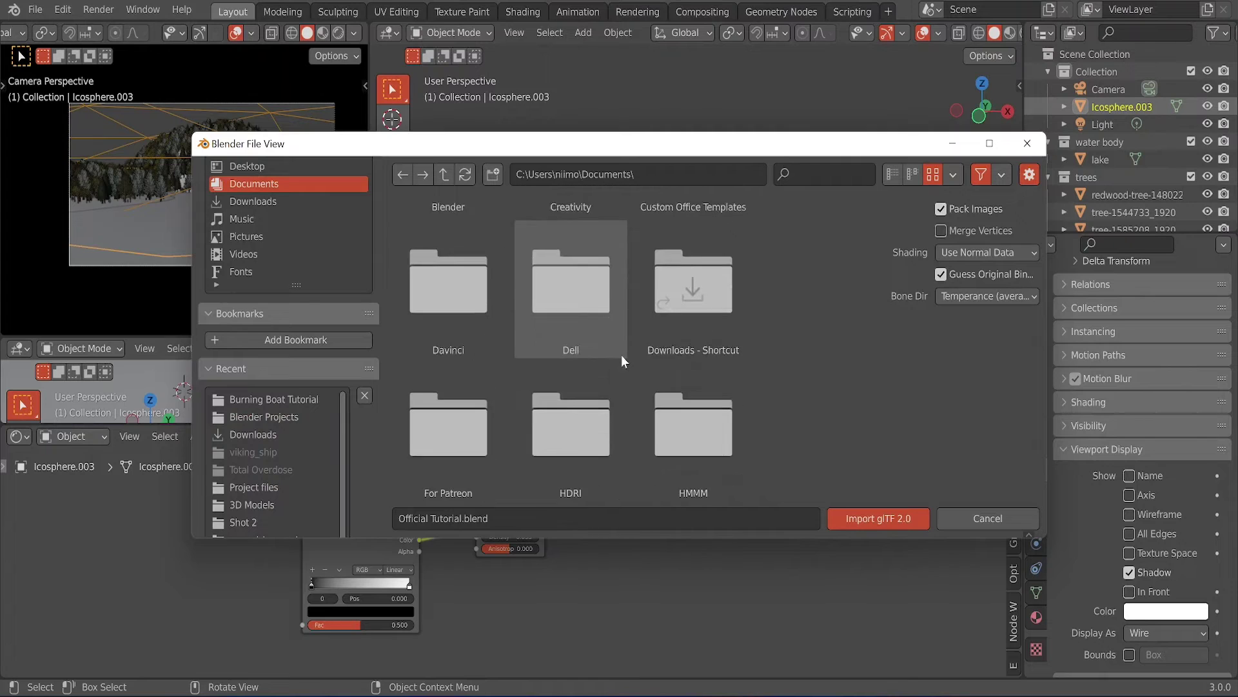
scroll(621, 355, "down", 2)
scroll(615, 365, "down", 2)
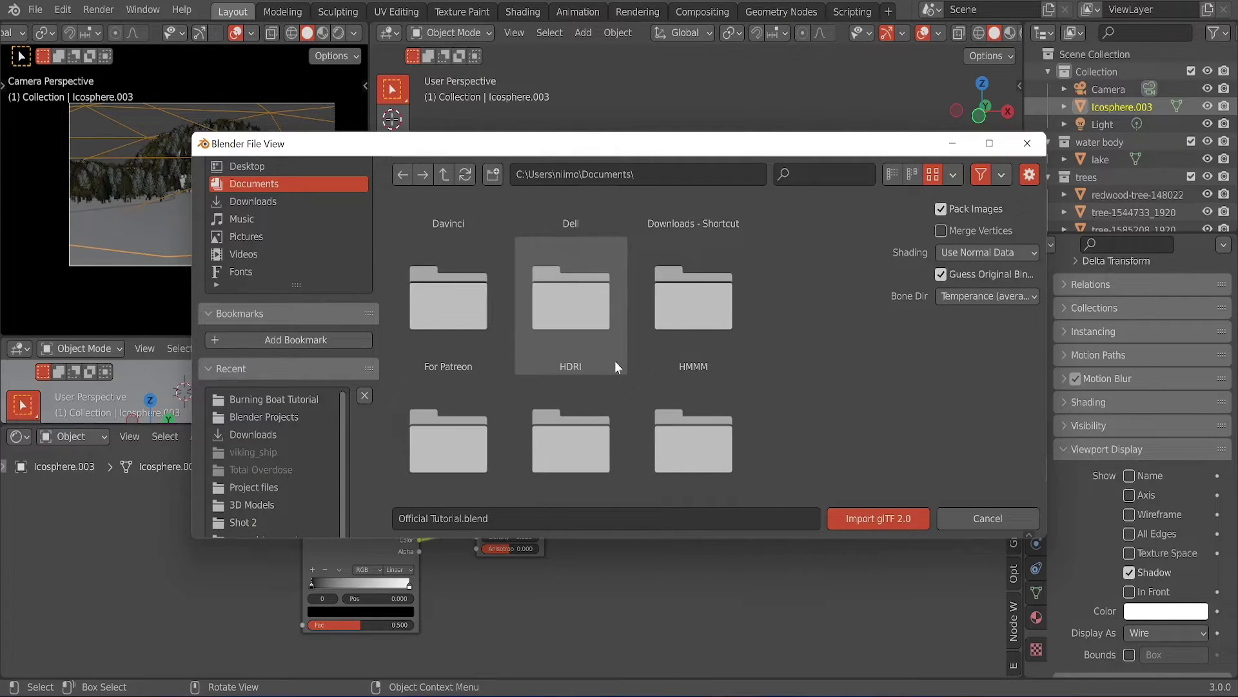
scroll(615, 365, "down", 5)
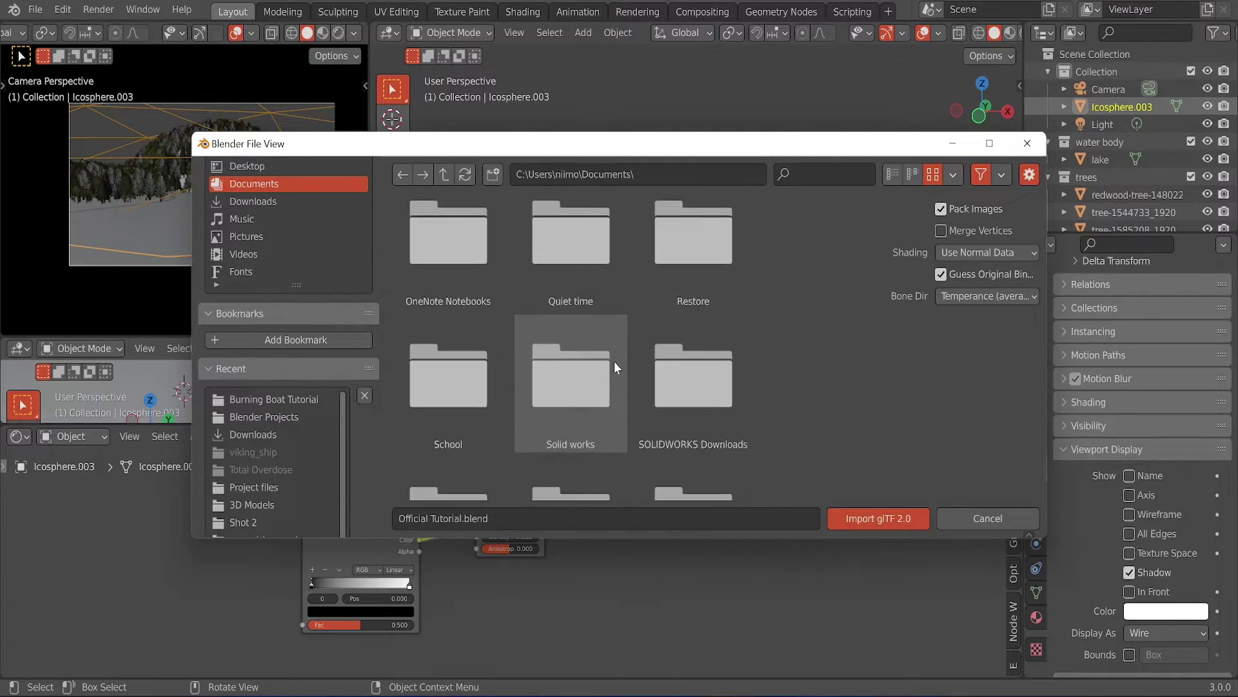
scroll(614, 361, "down", 2)
scroll(614, 361, "down", 3)
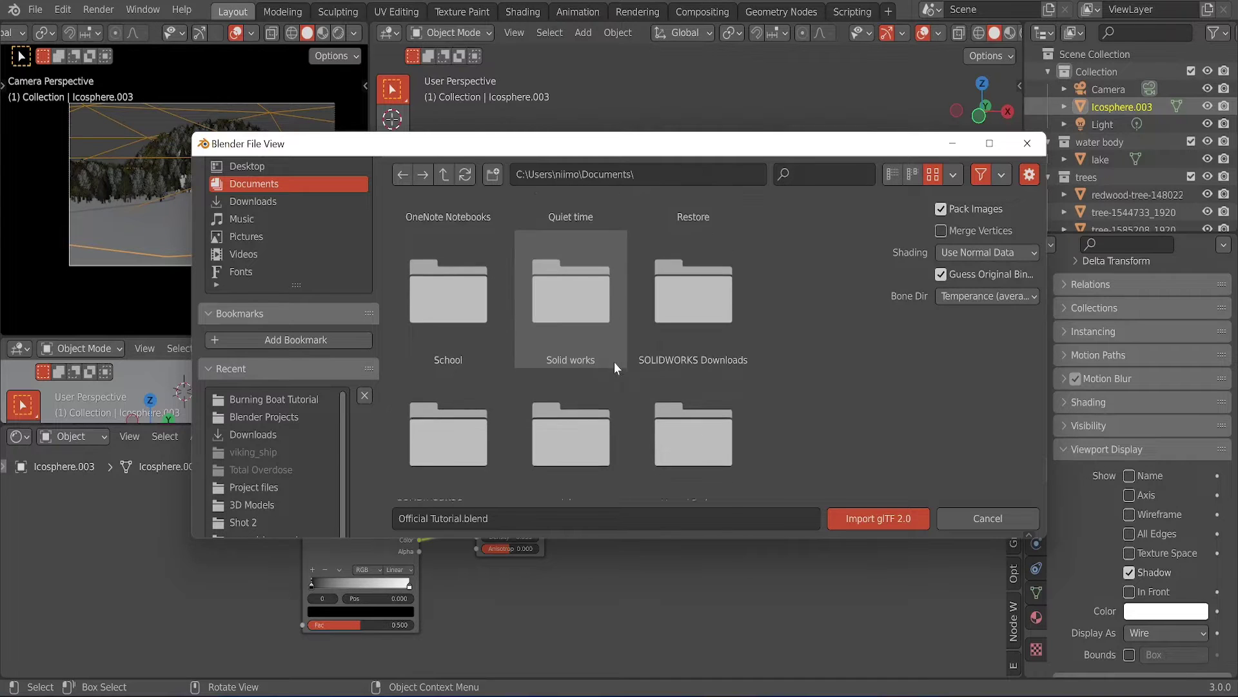
scroll(614, 362, "down", 2)
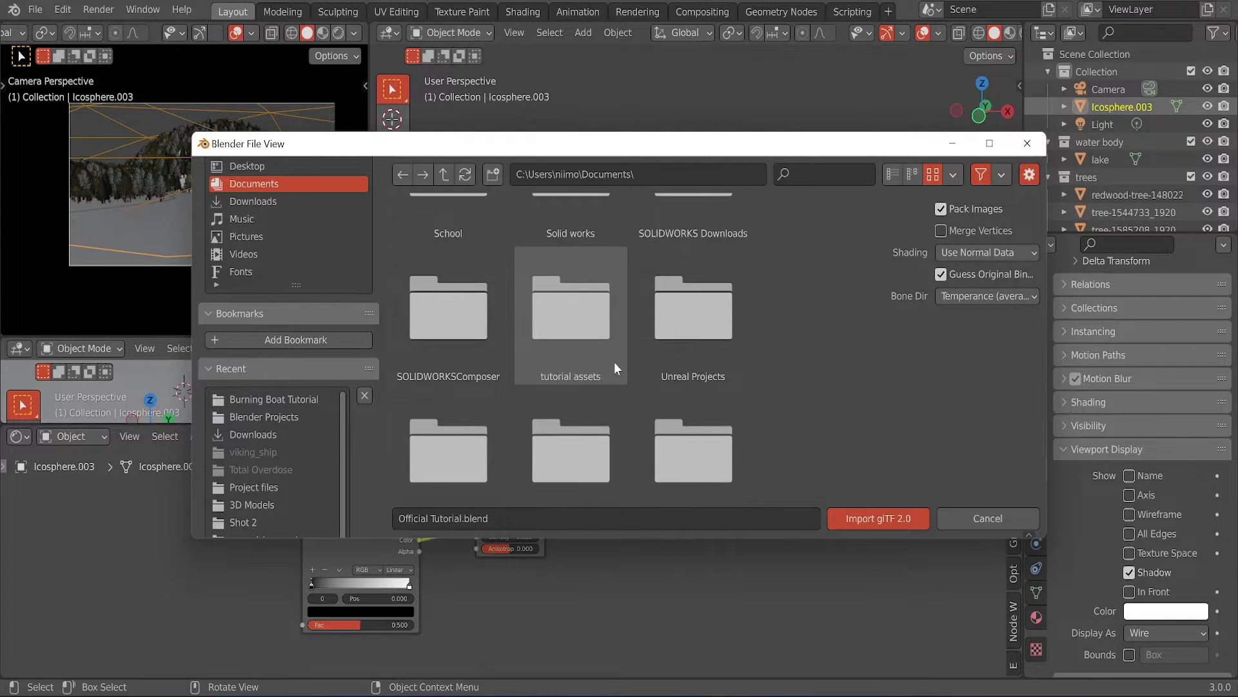
scroll(614, 362, "down", 2)
double_click(564, 316)
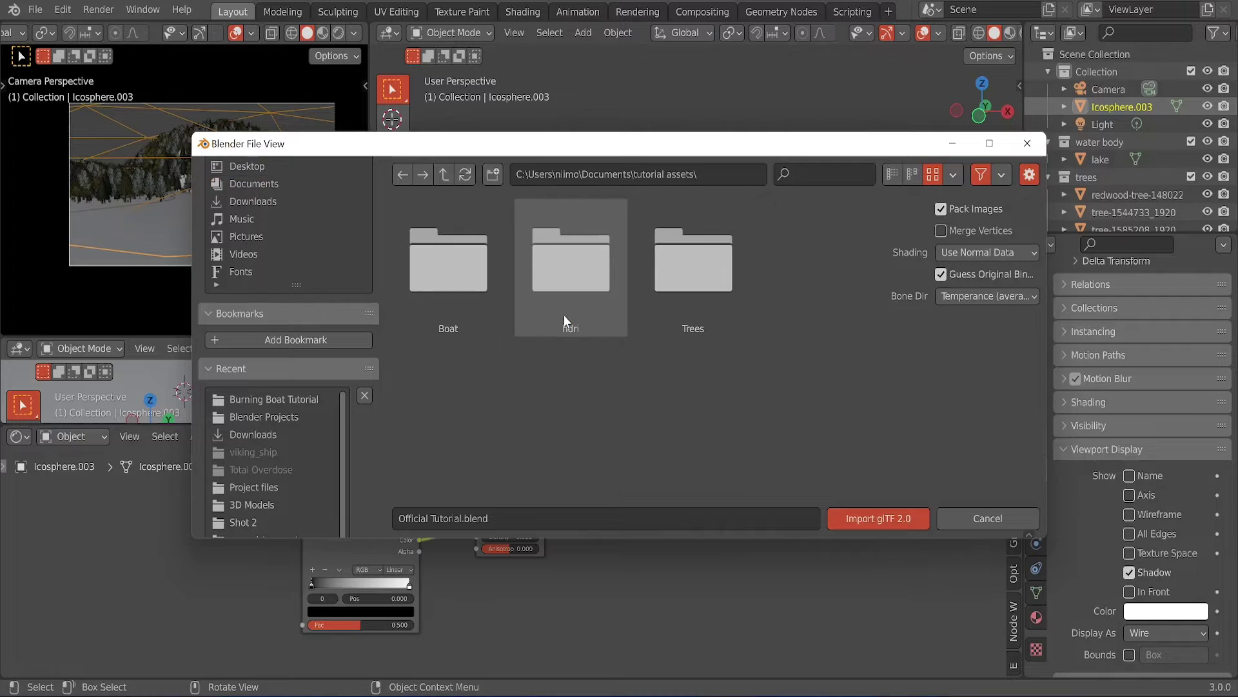
double_click(452, 294)
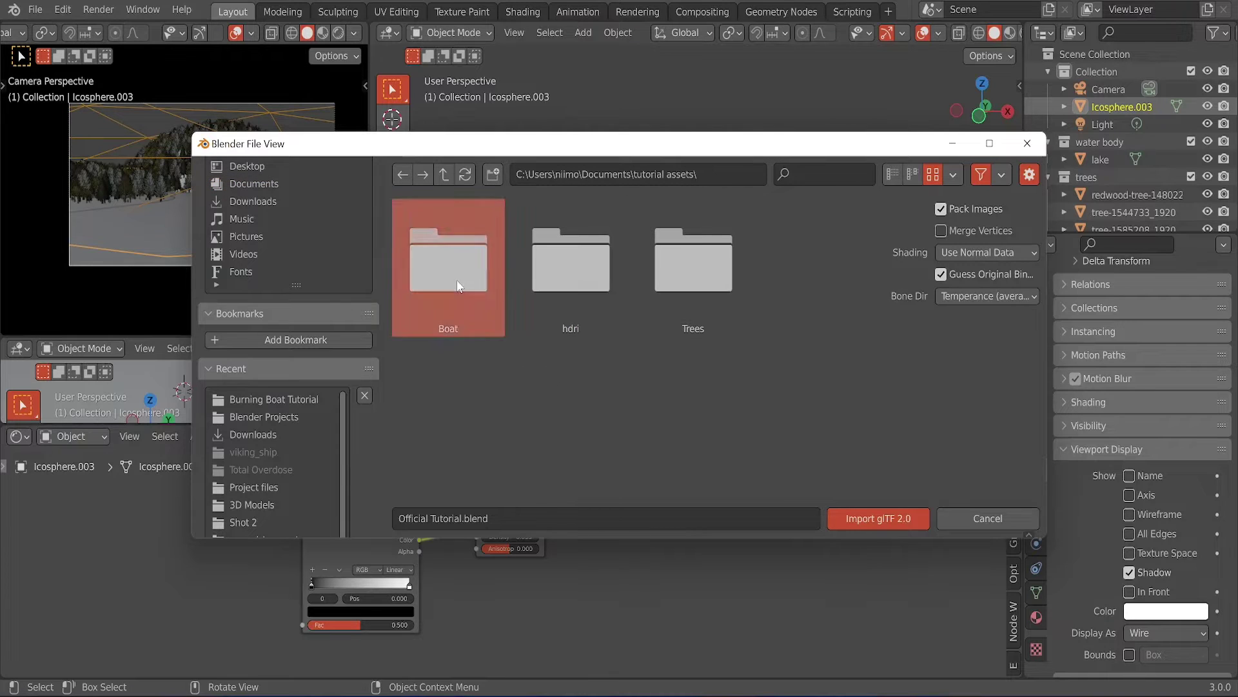
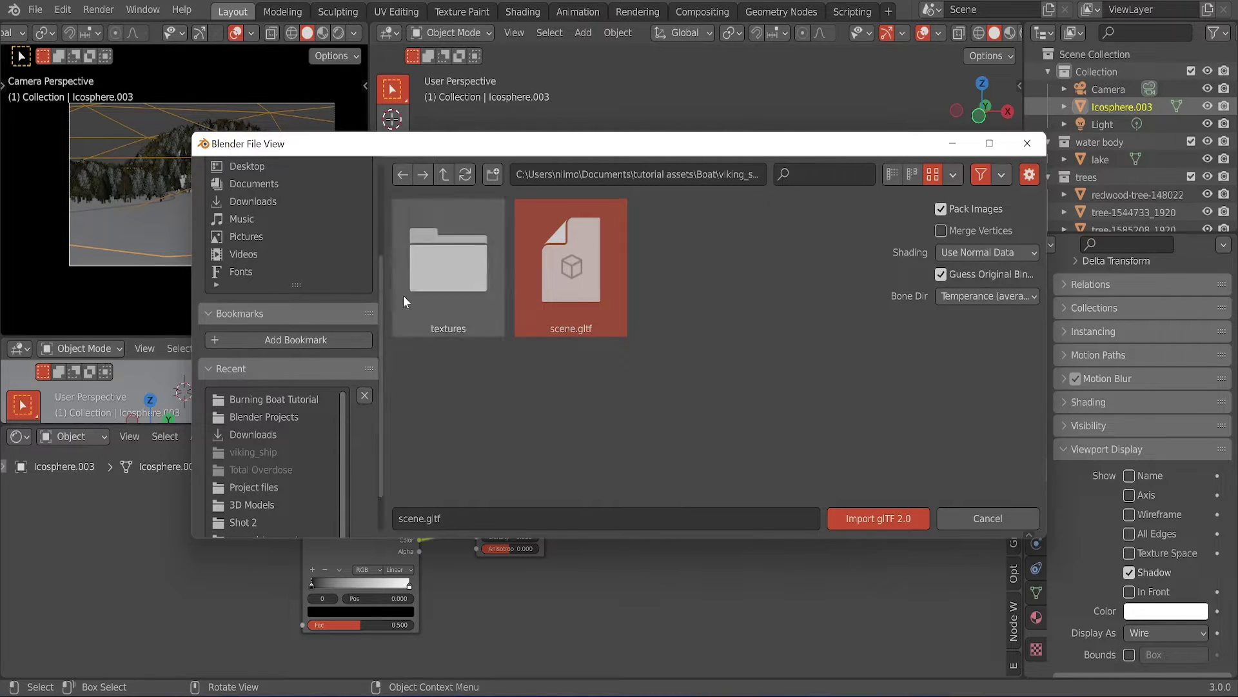
left_click(897, 518)
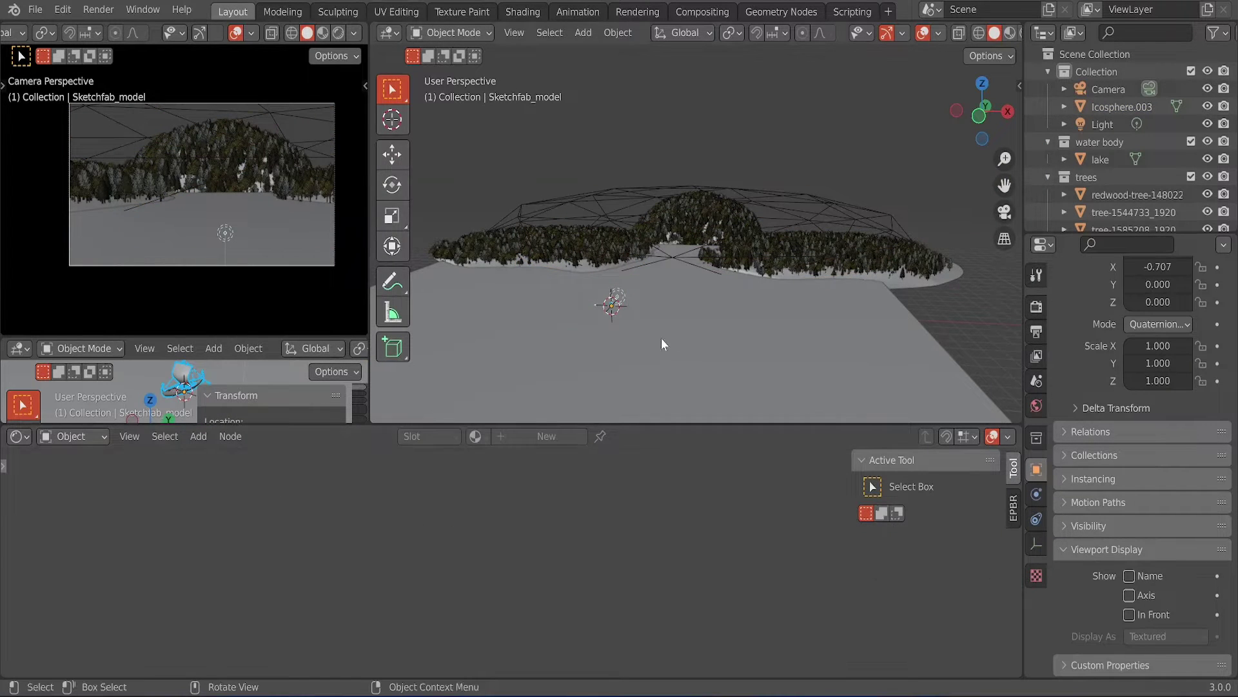
scroll(661, 338, "up", 4)
scroll(636, 352, "down", 5)
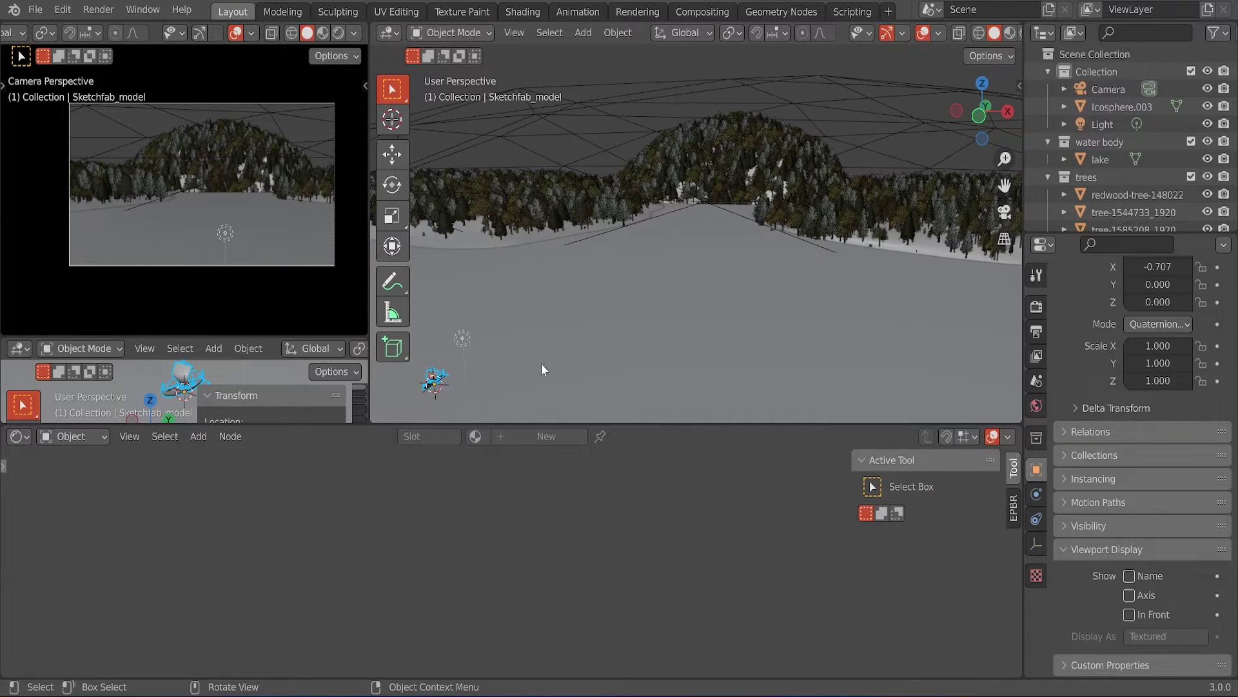
key("m")
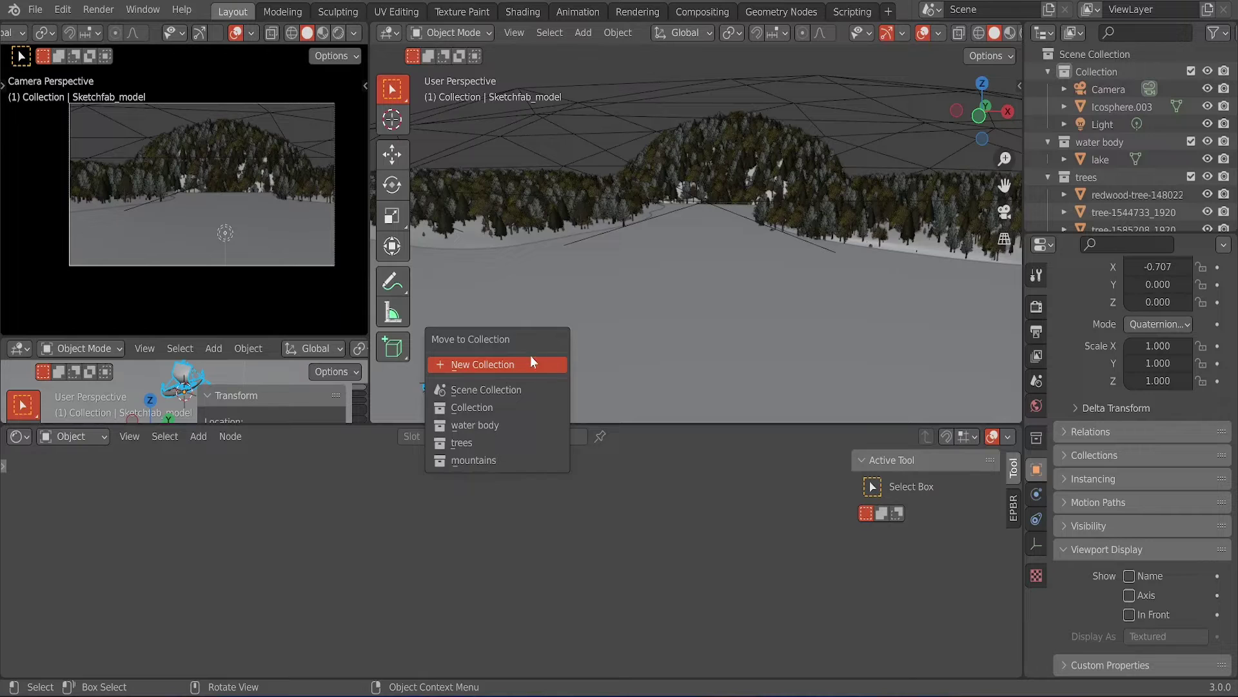
left_click(1023, 85)
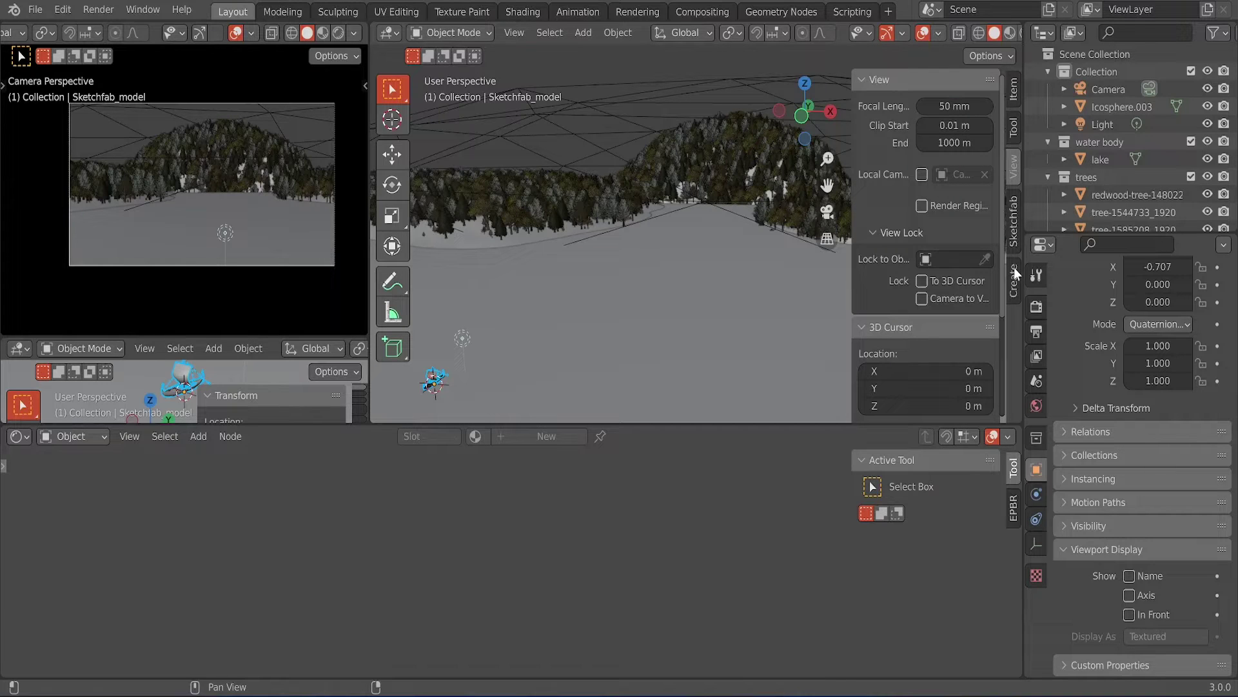
left_click_drag(853, 136, 1067, 130)
middle_click_drag(551, 339, 585, 341)
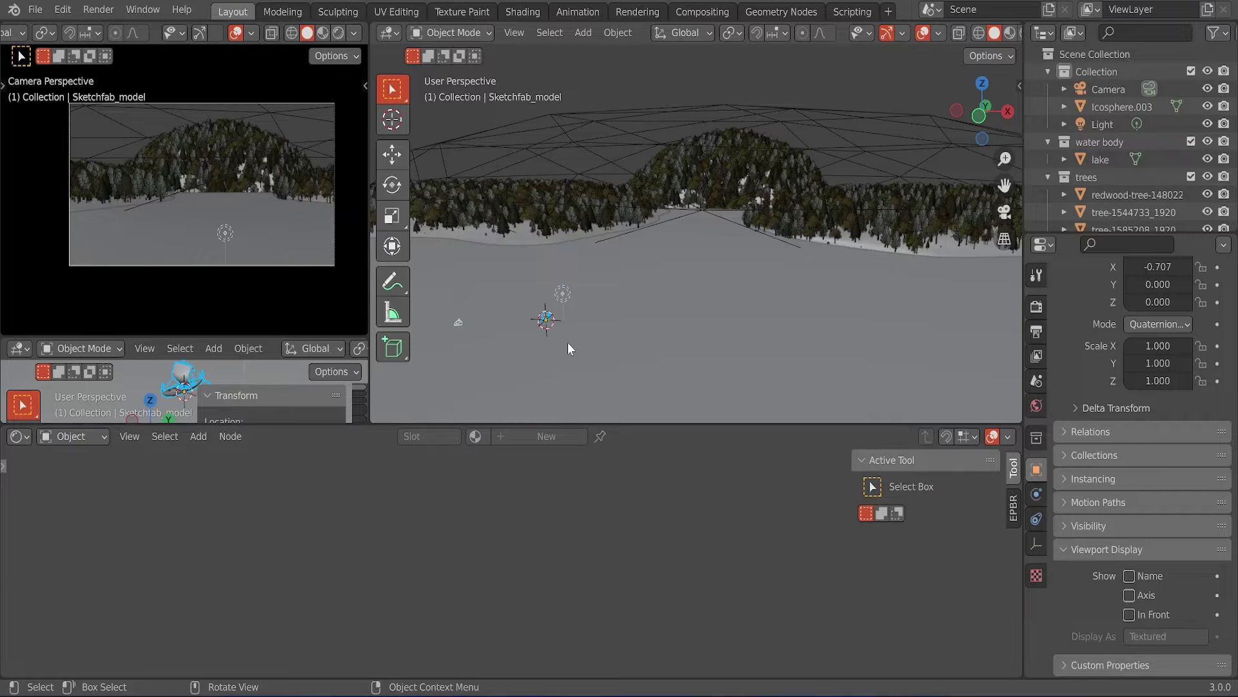
key("m")
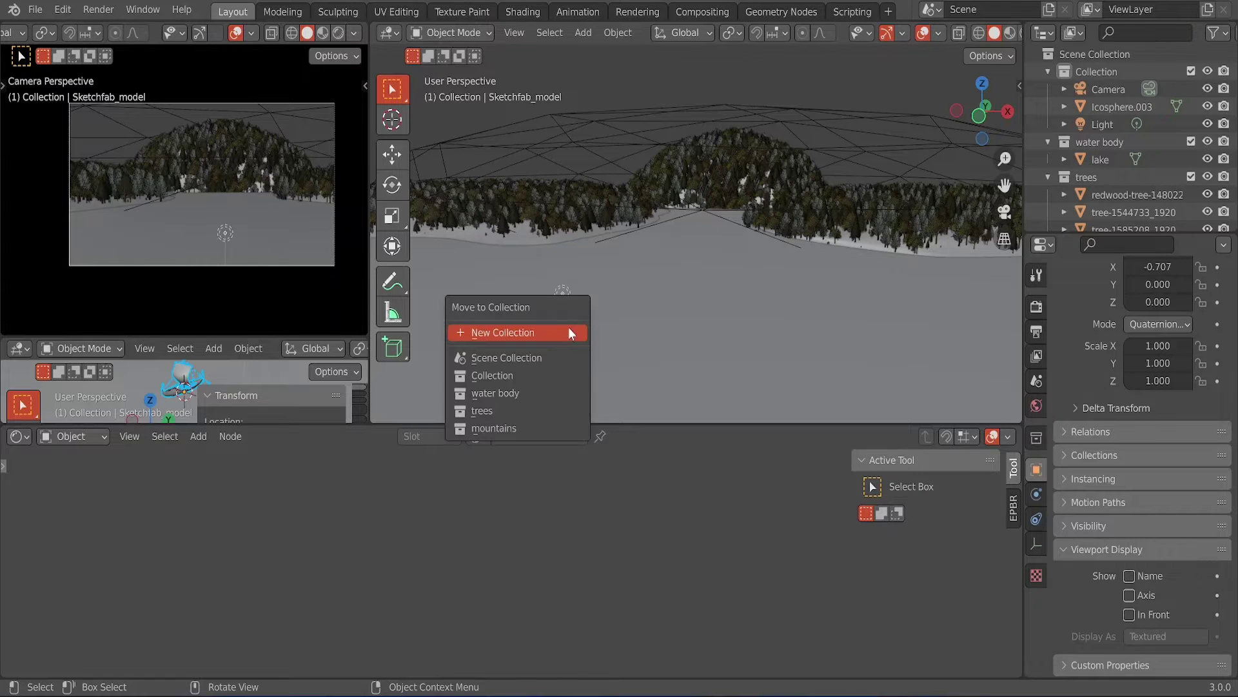
left_click(549, 332)
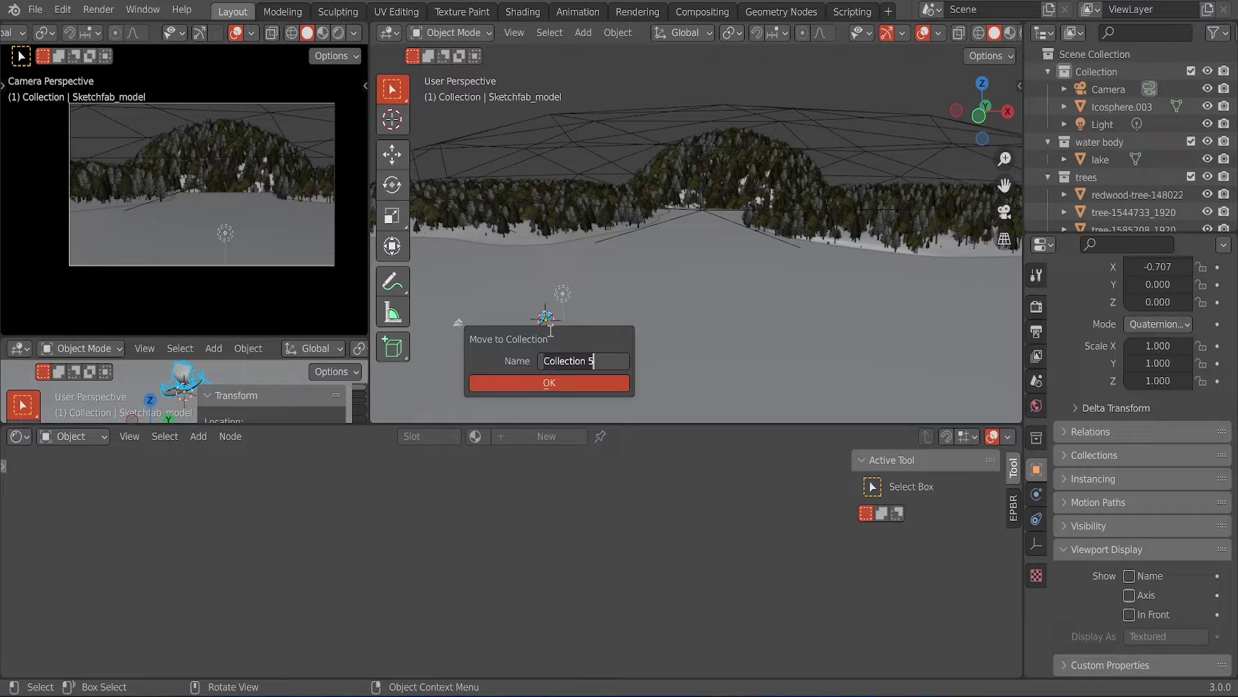
key("ctrl+a")
key("BackSpace")
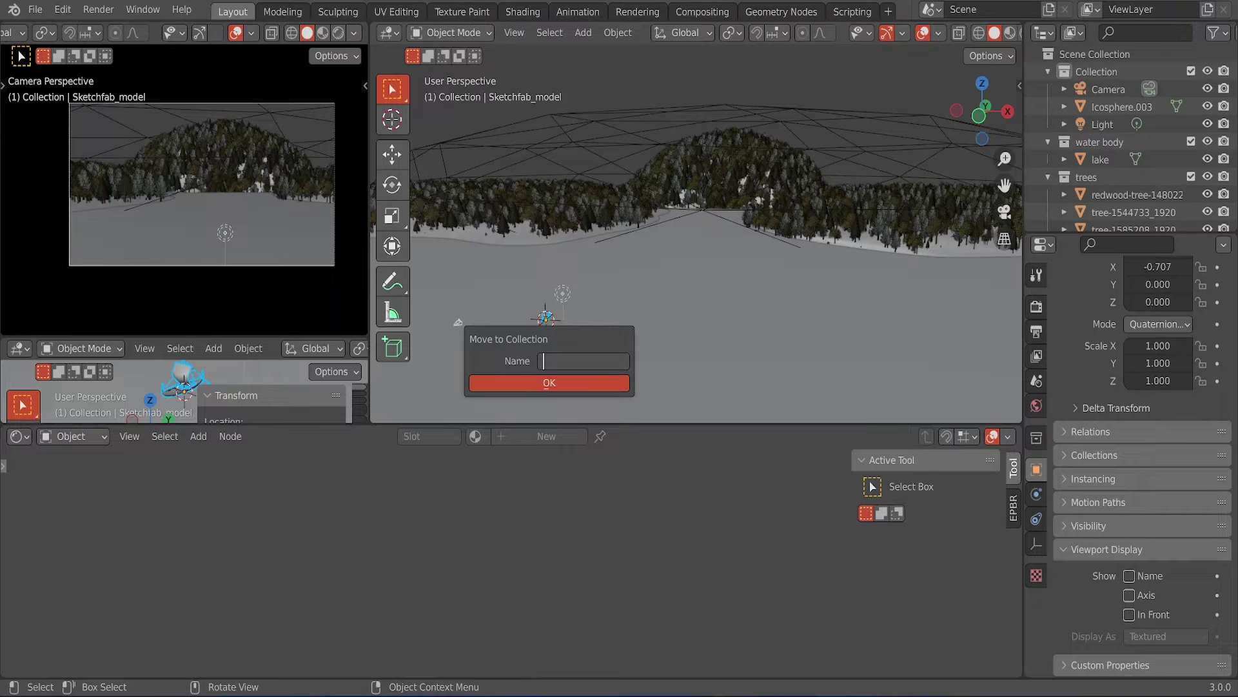
key("Escape")
- Move the imported ship model into a new collection named "boat"
scroll(620, 275, "down", 2)
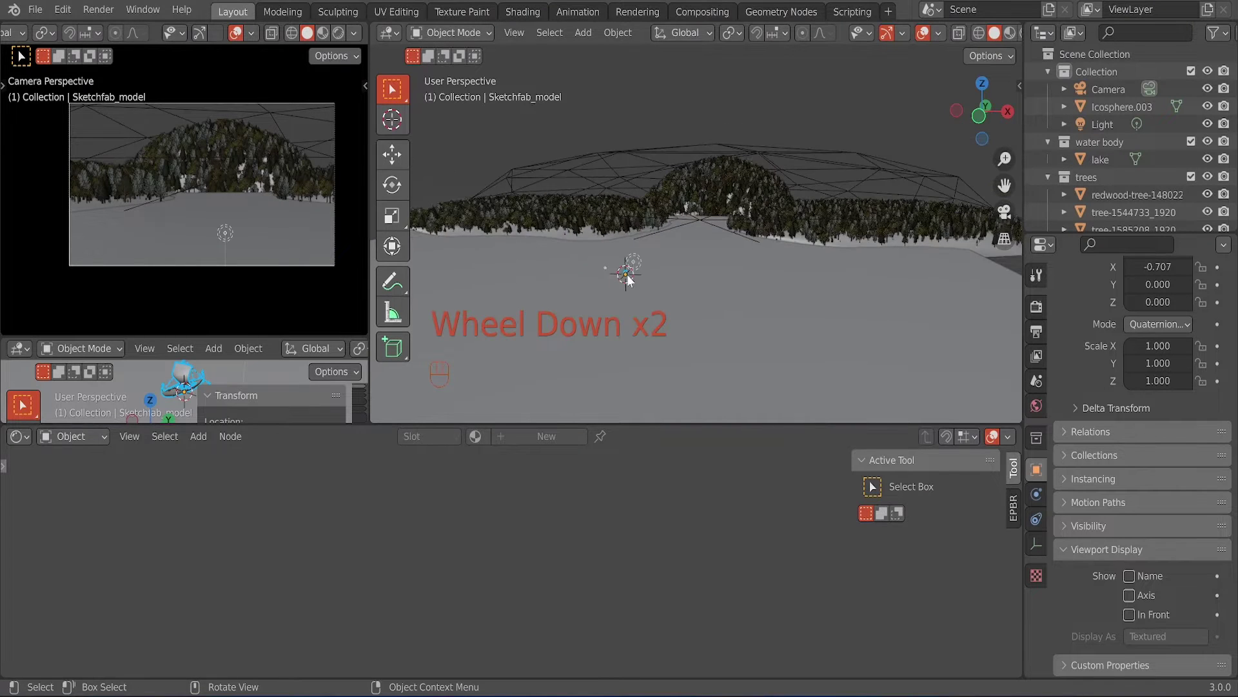
scroll(647, 284, "up", 1)
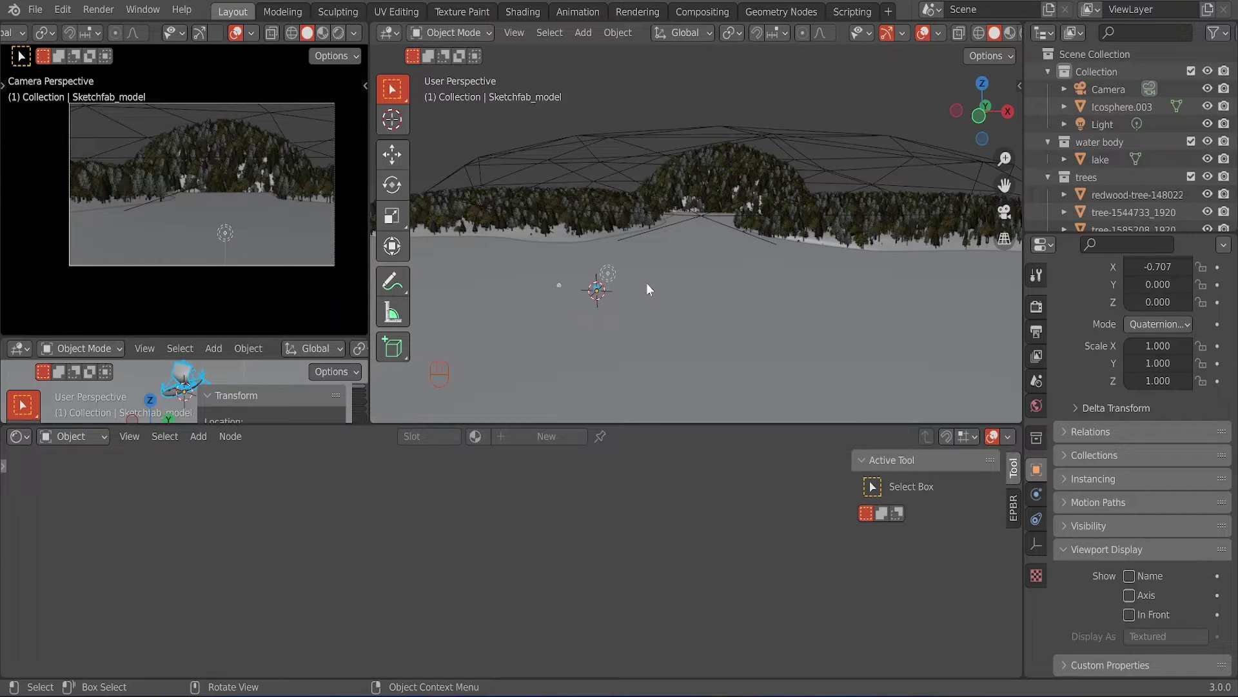
key("m")
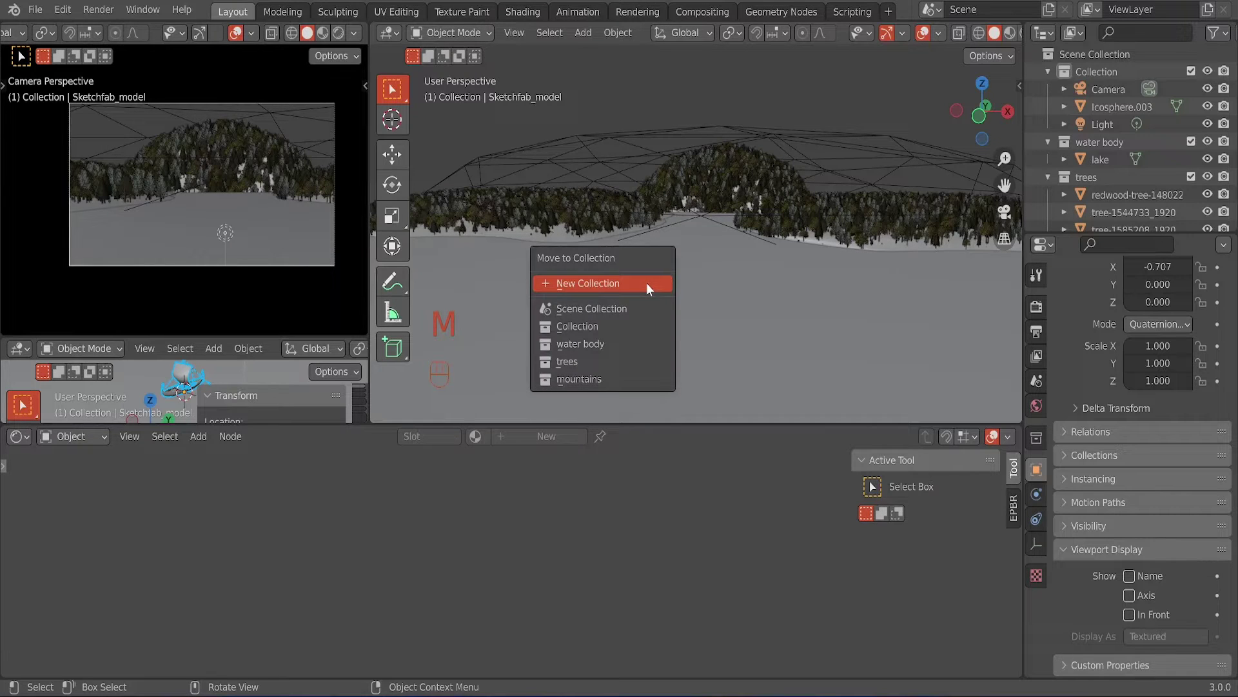
left_click(647, 283)
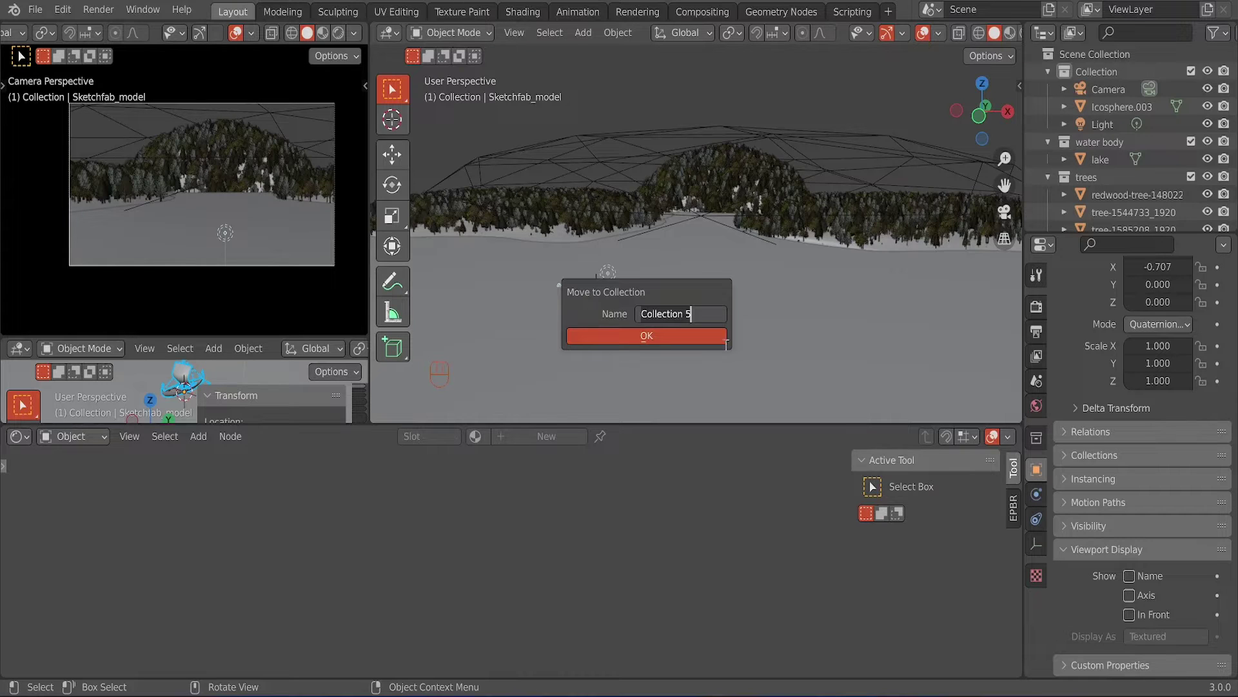
key("ctrl+a")
key("BackSpace")
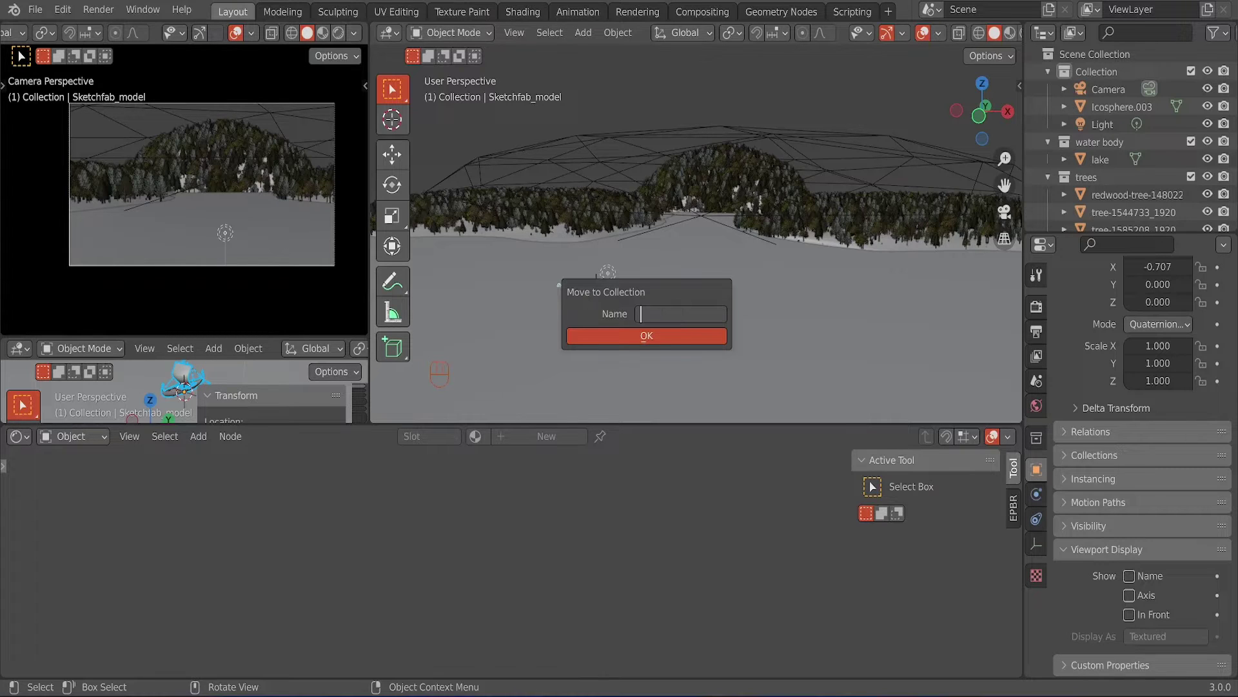
type("boat")
left_click(628, 336)
scroll(625, 331, "up", 2)
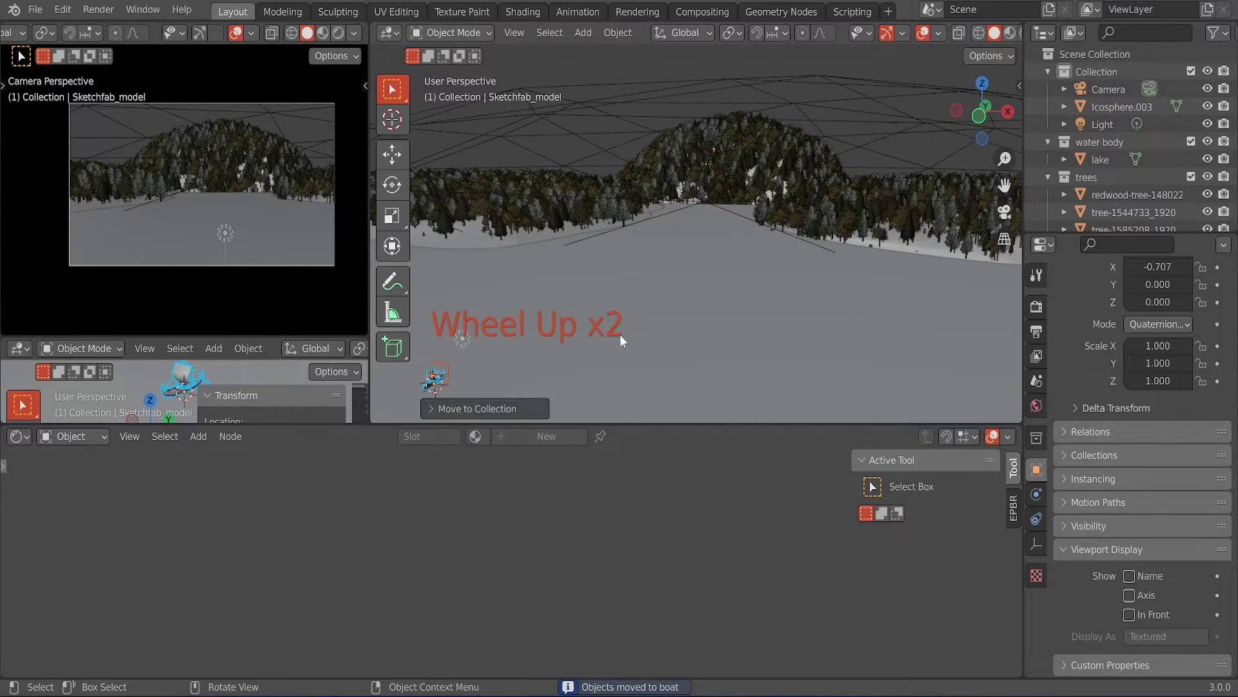
- Scale the ship model up uniformly to about 5.24
middle_click_drag(568, 344, 681, 278, "shift")
scroll(700, 265, "up", 1)
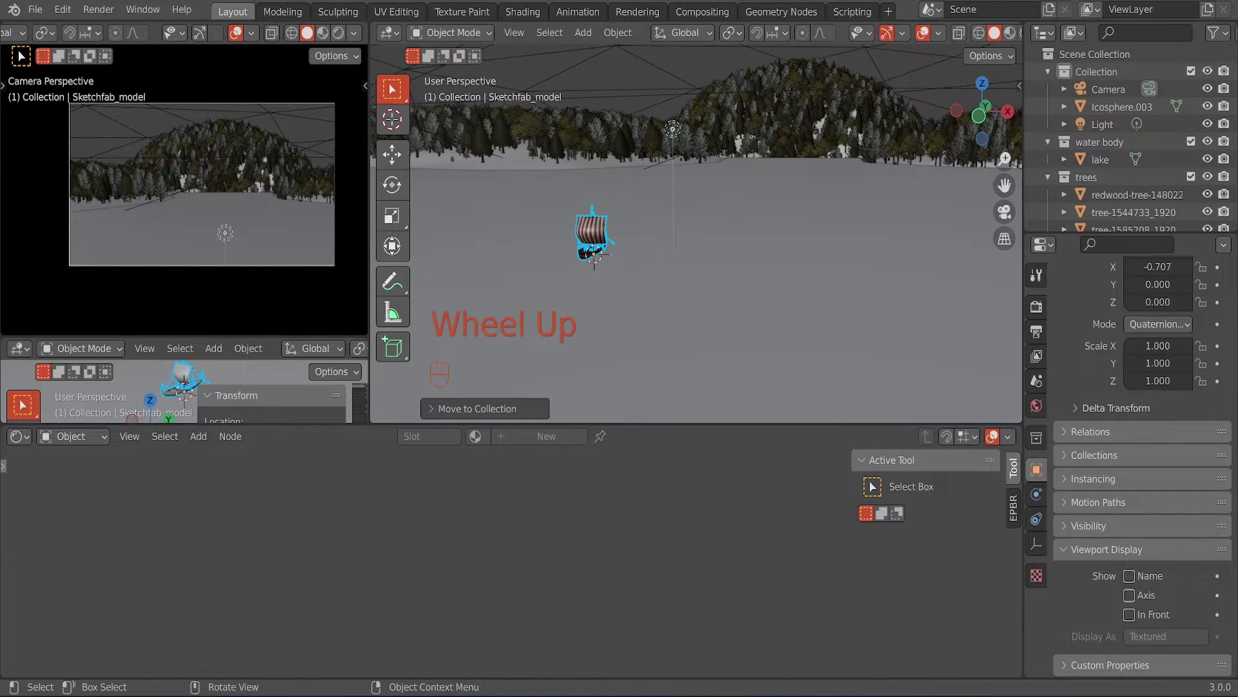
key("s")
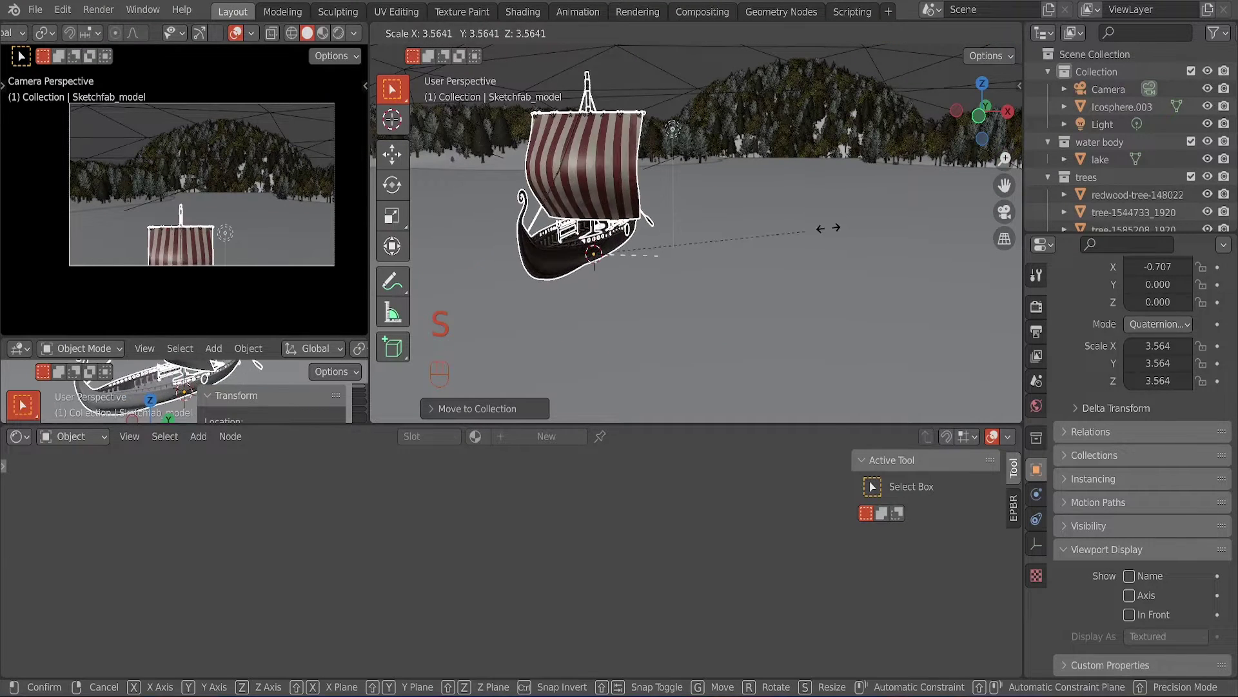
left_click(909, 210)
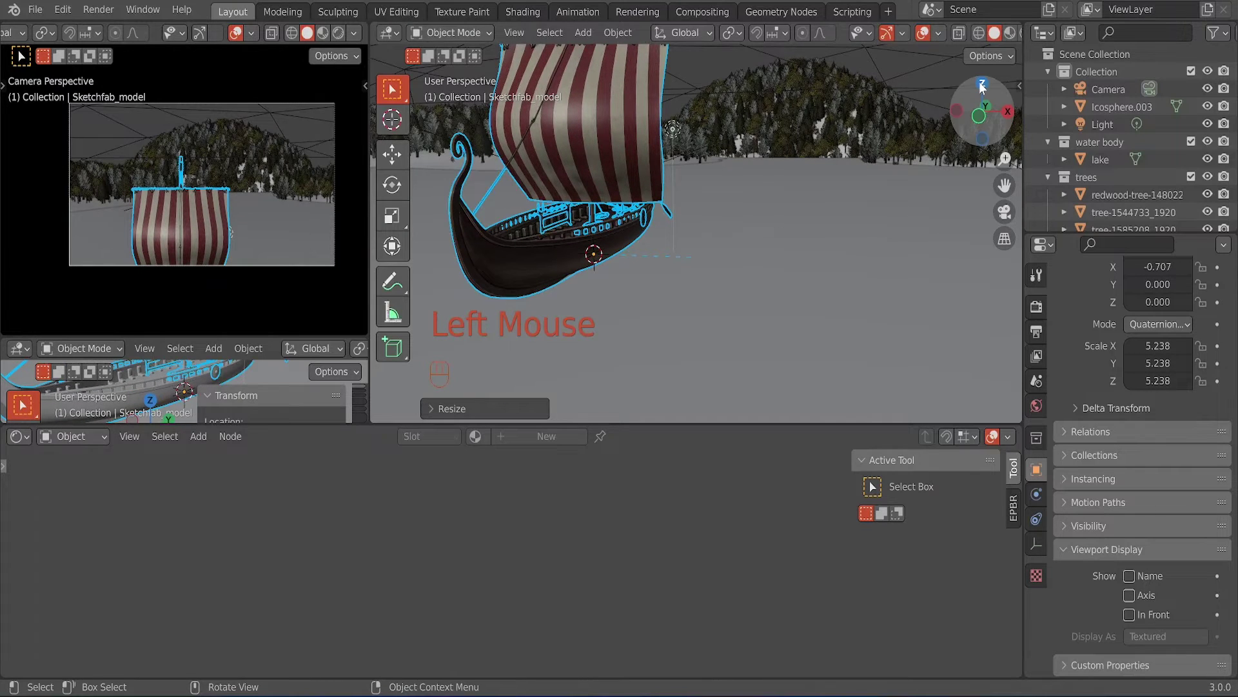
- From the top view, move the ship about 45 m along Y, away from the camera and toward the forested hill
left_click(954, 107)
scroll(725, 297, "down", 3)
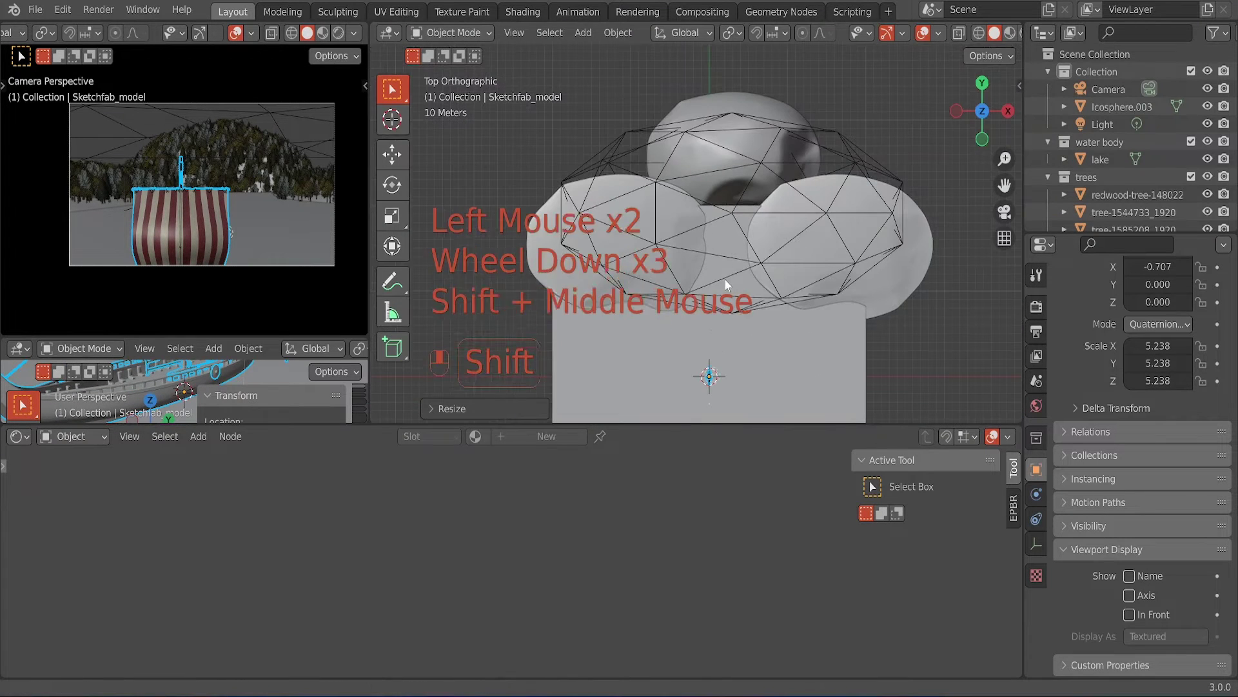
middle_click_drag(723, 315, 761, 296, "shift")
scroll(761, 295, "up", 4)
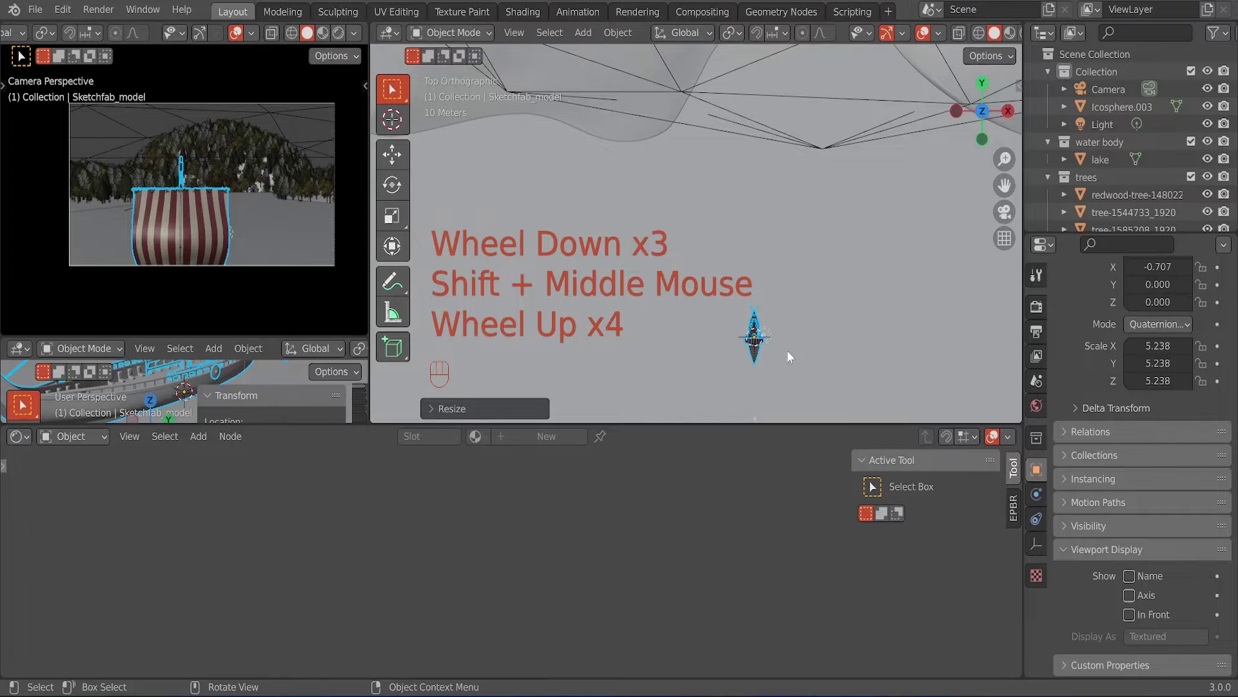
key("g")
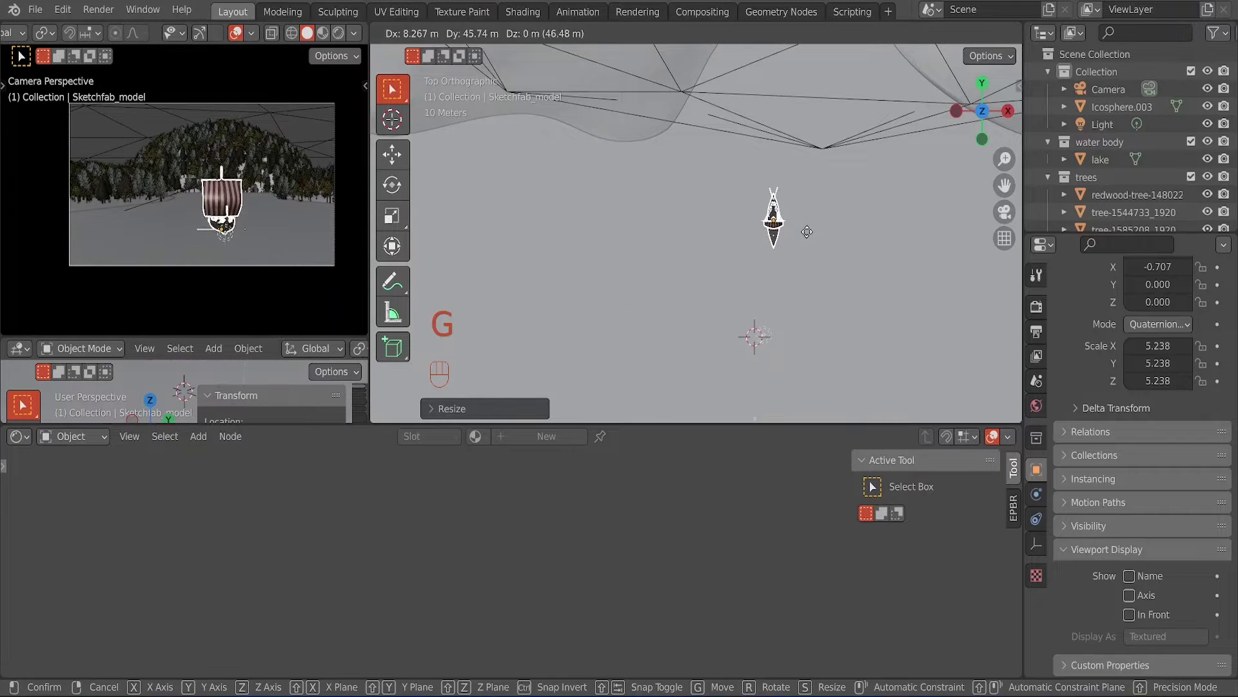
left_click(805, 237)
- Turn the ship so its side faces the camera and enlarge it to a uniform scale of about 7.63
key("s")
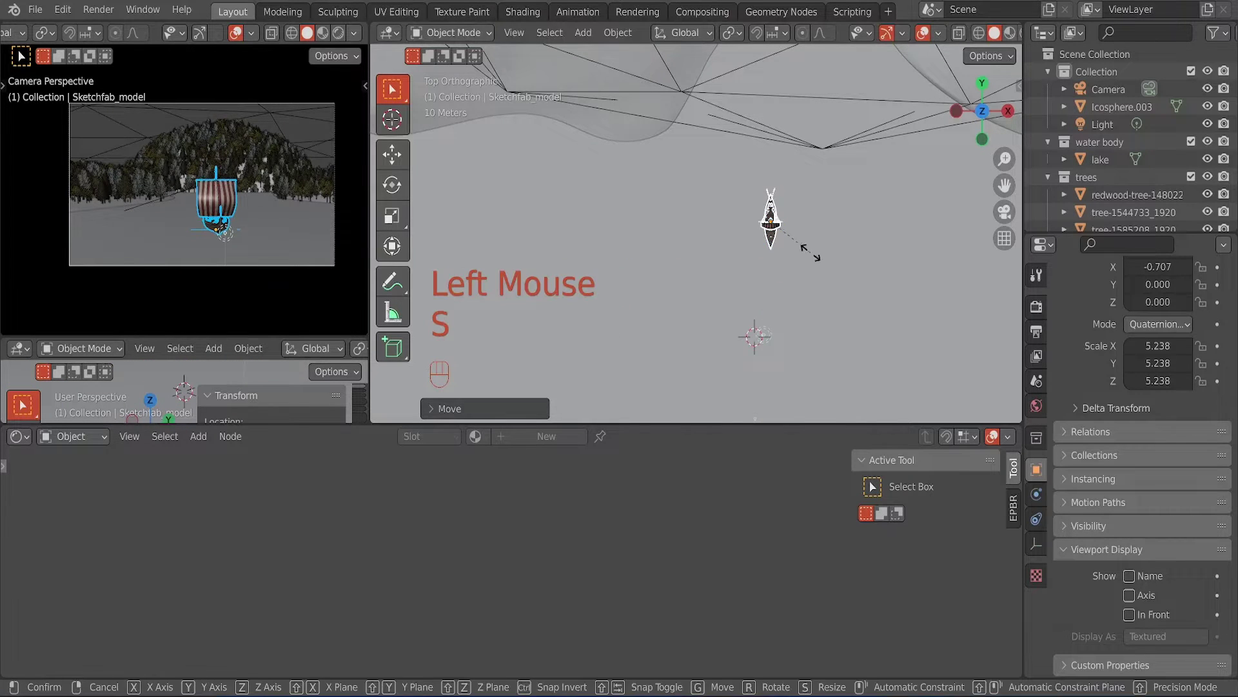
left_click(853, 253)
key("r")
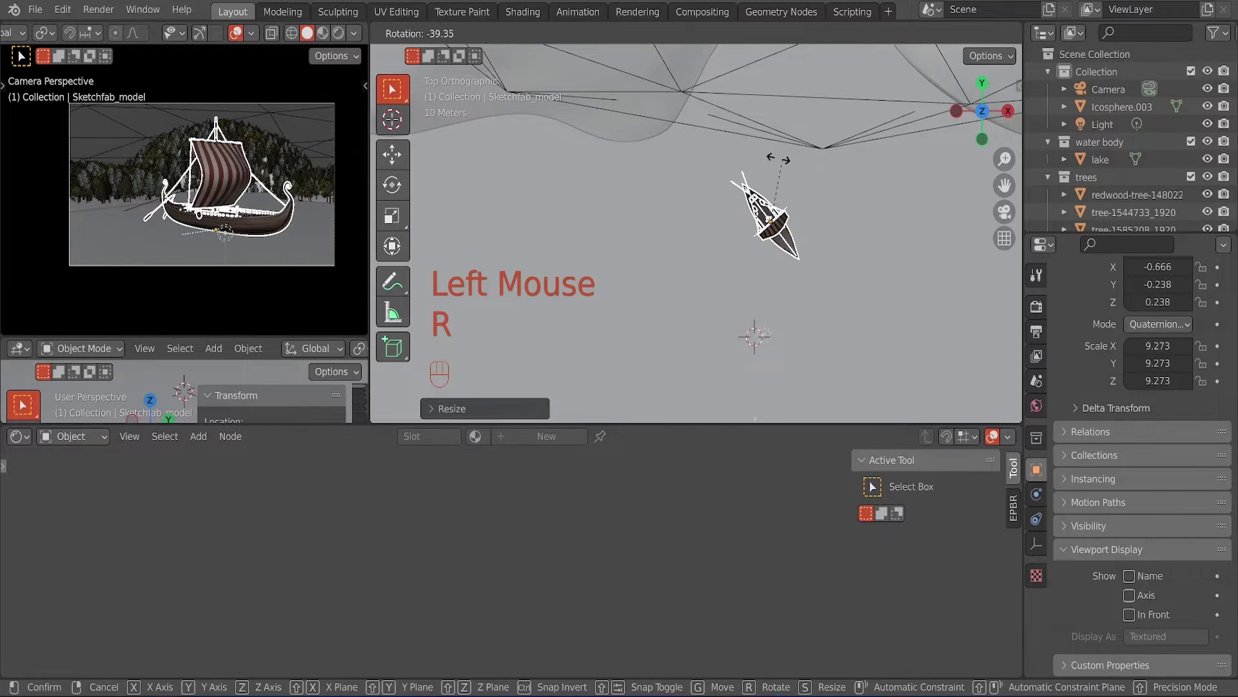
left_click(793, 203)
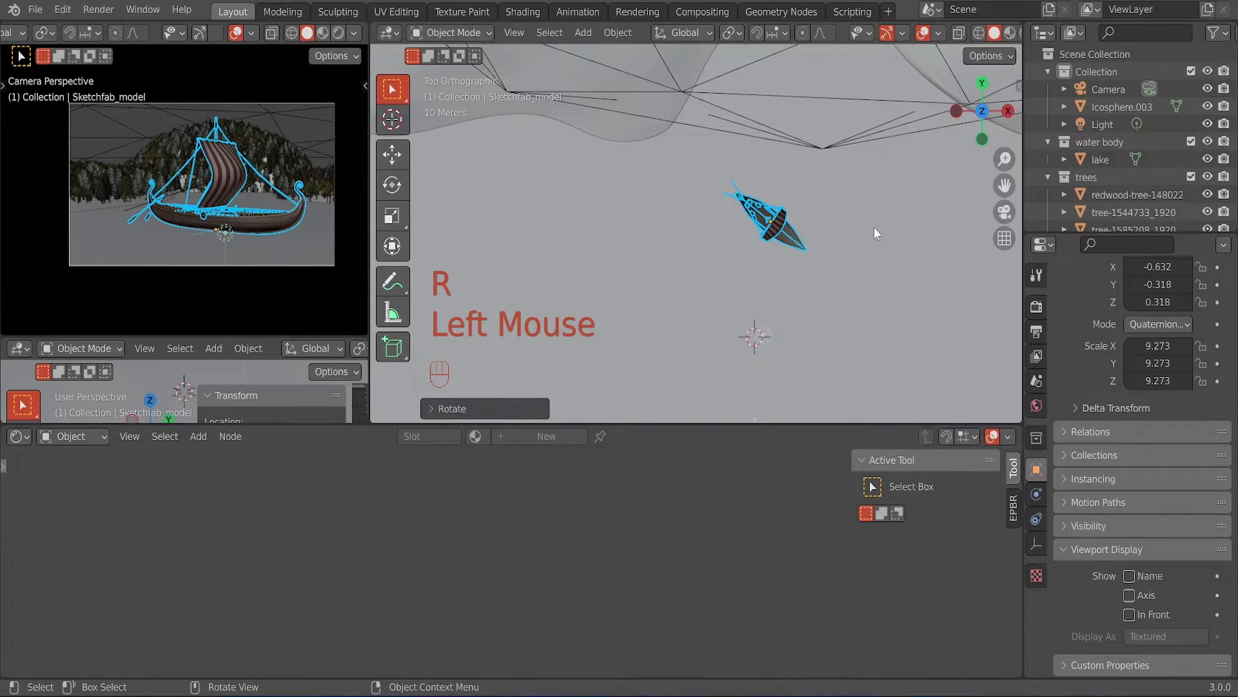
key("s")
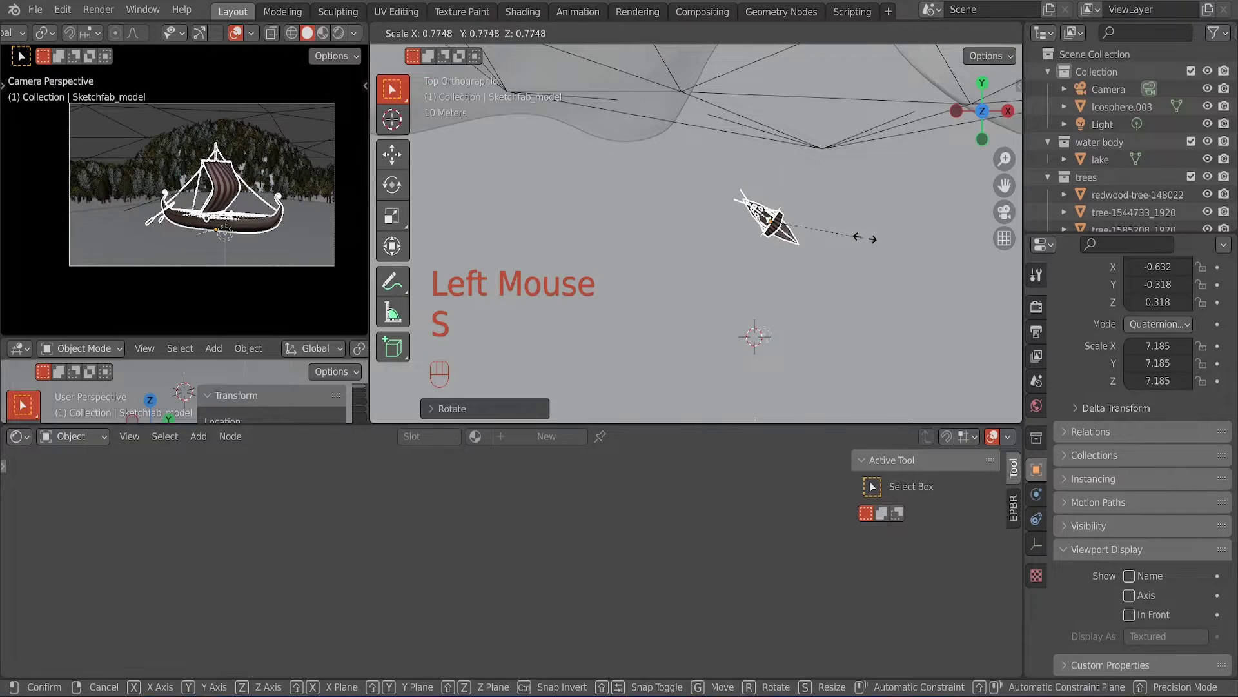
left_click(869, 238)
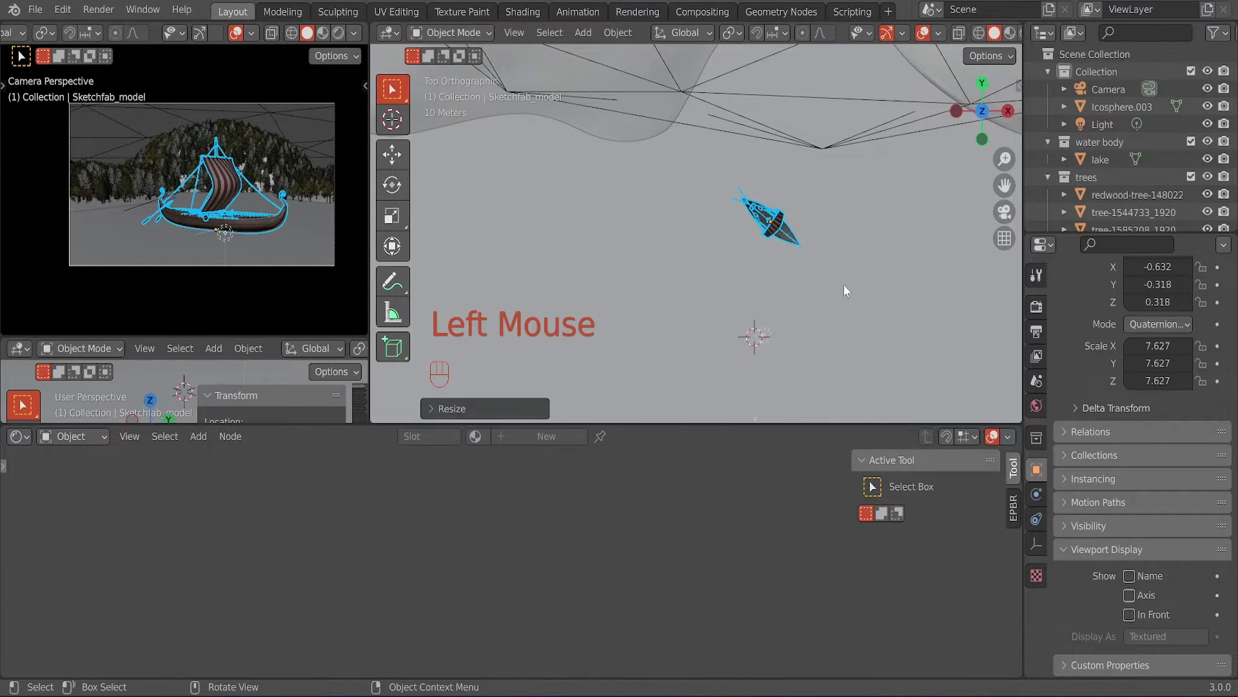
- Rotate the ship the opposite way so its bow points left and its oars right in the camera view
scroll(845, 291, "up", 2)
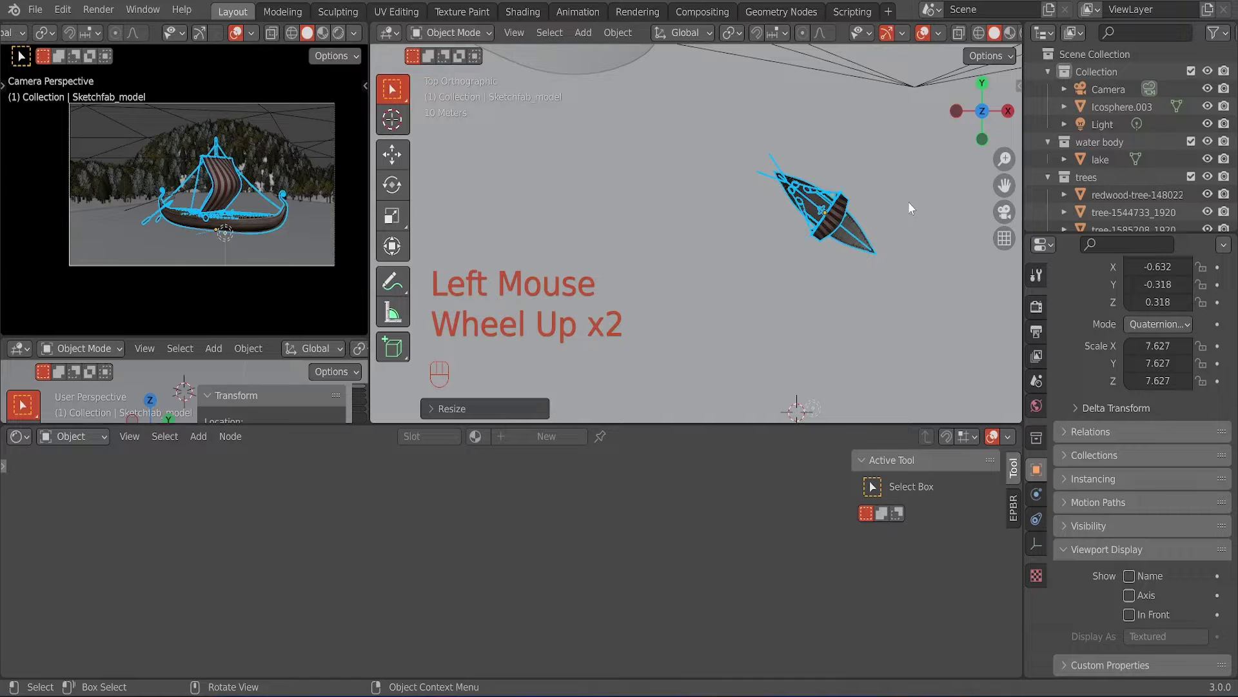
key("r")
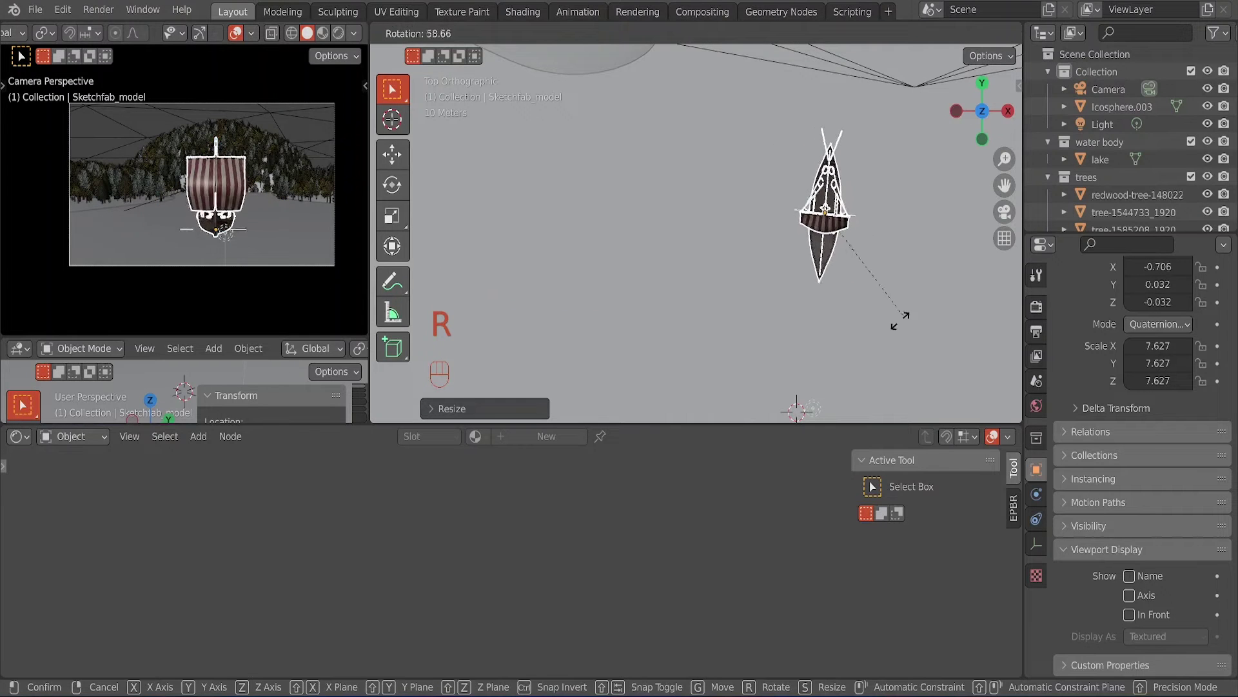
left_click(741, 354)
- Lower the ship along the Z axis by about 0.2 m so the hull sits in the lake
scroll(881, 304, "up", 2)
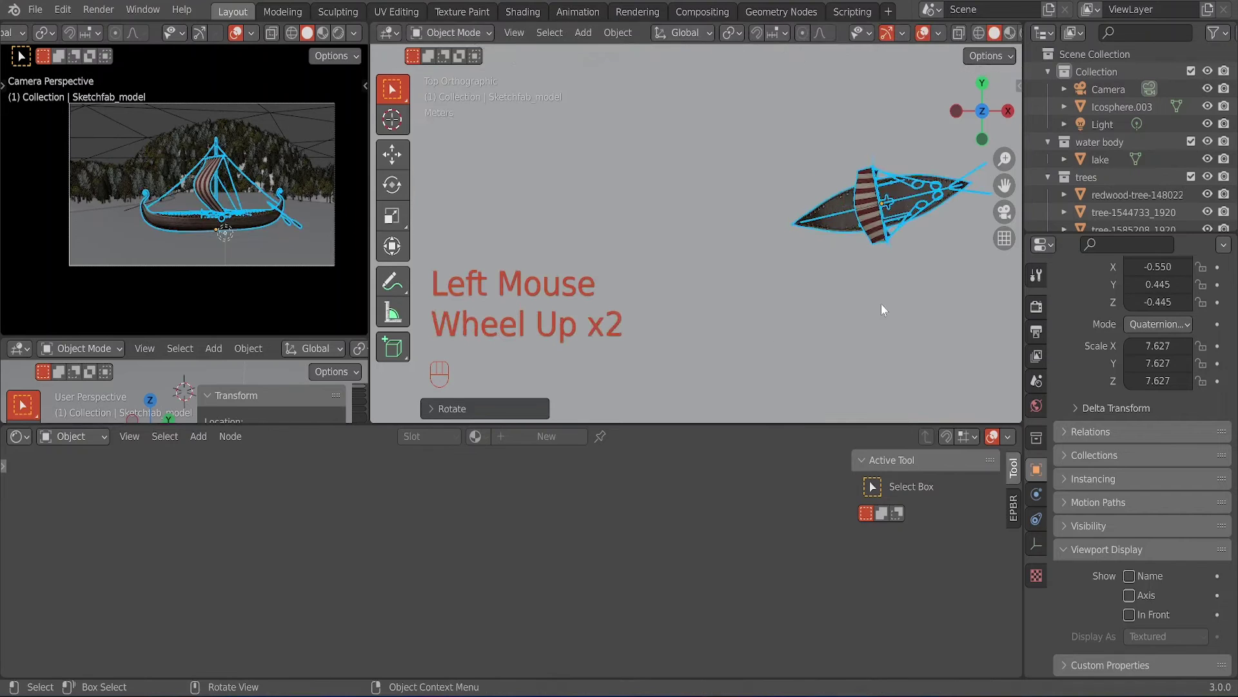
middle_click_drag(898, 303, 791, 271, "shift")
scroll(754, 308, "up", 2)
scroll(779, 270, "up", 1)
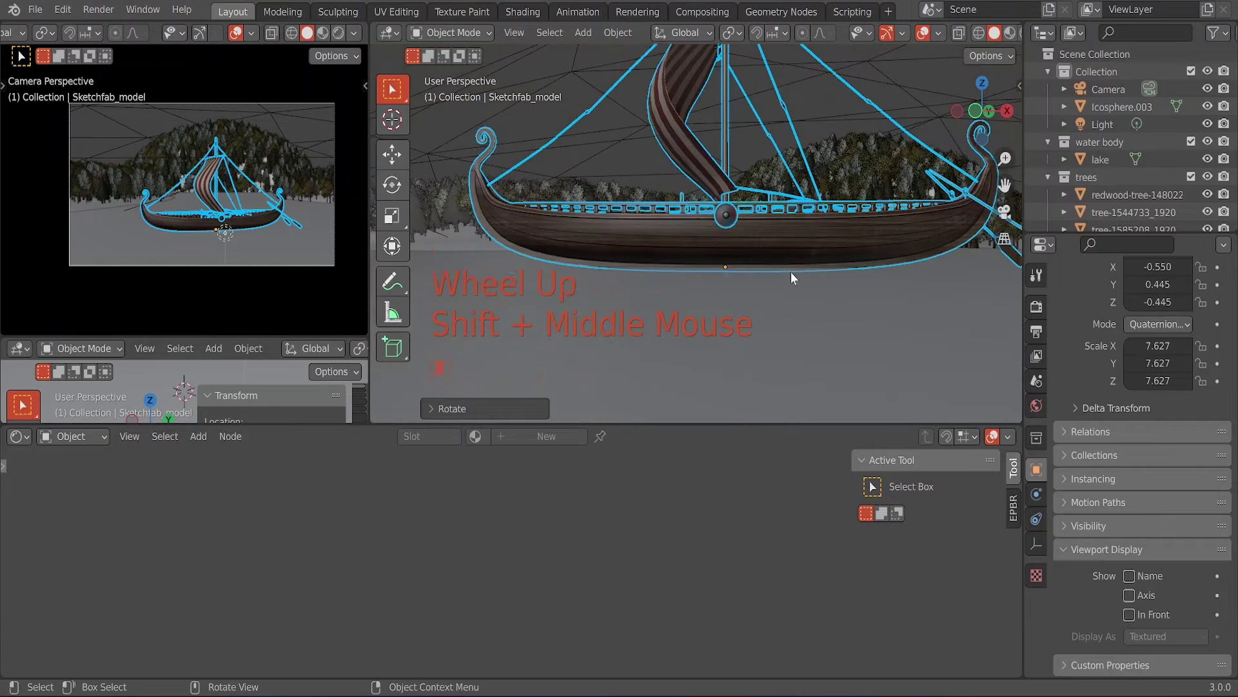
key("g")
key("z")
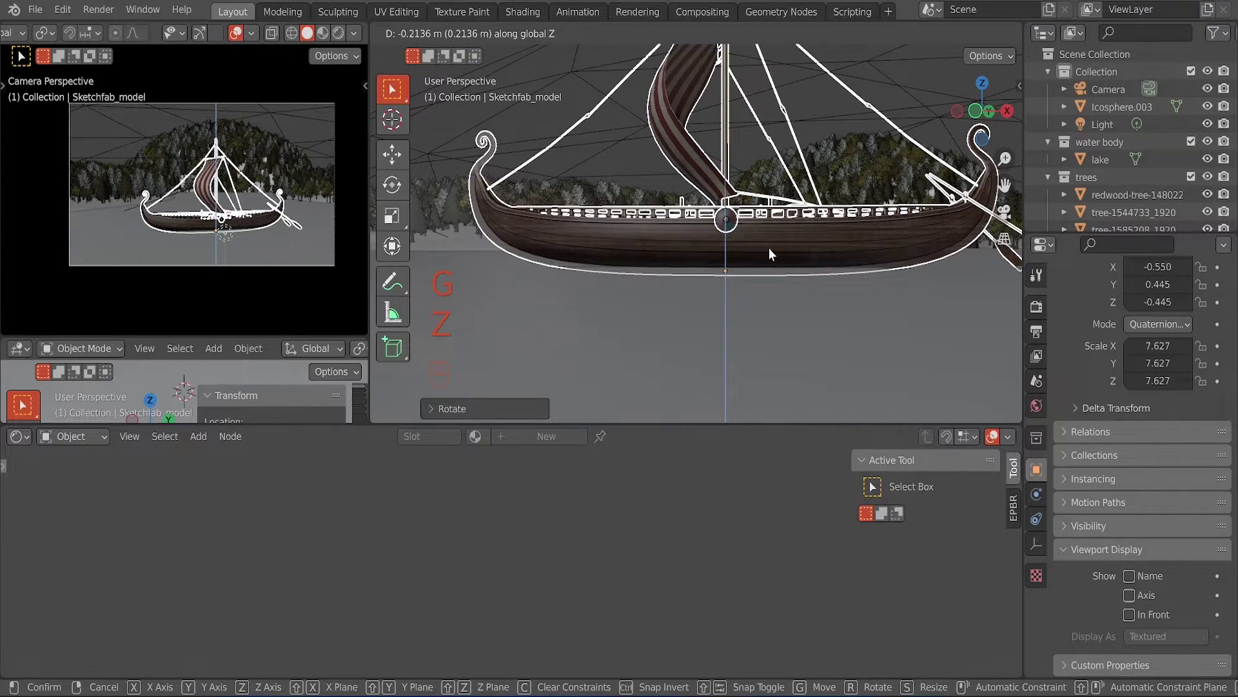
left_click(769, 248)
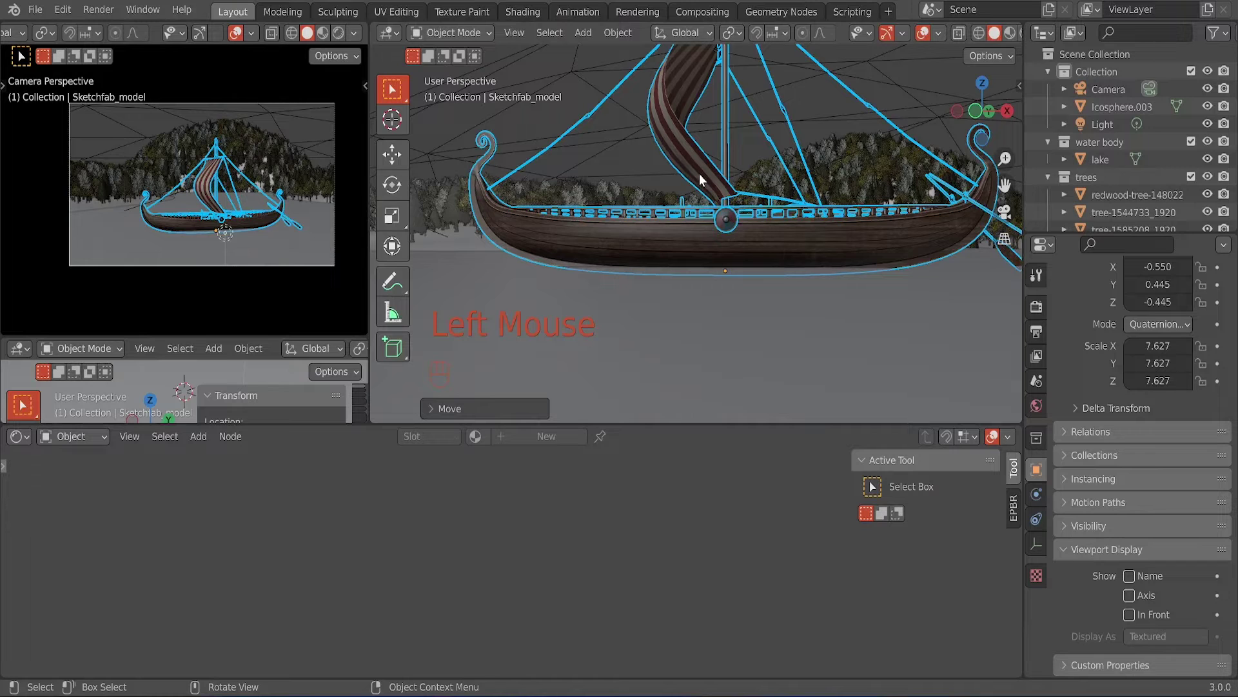
- Delete the linked vertices of the striped sail from the rigging mesh Object_4 and return to Object Mode
double_click(686, 159)
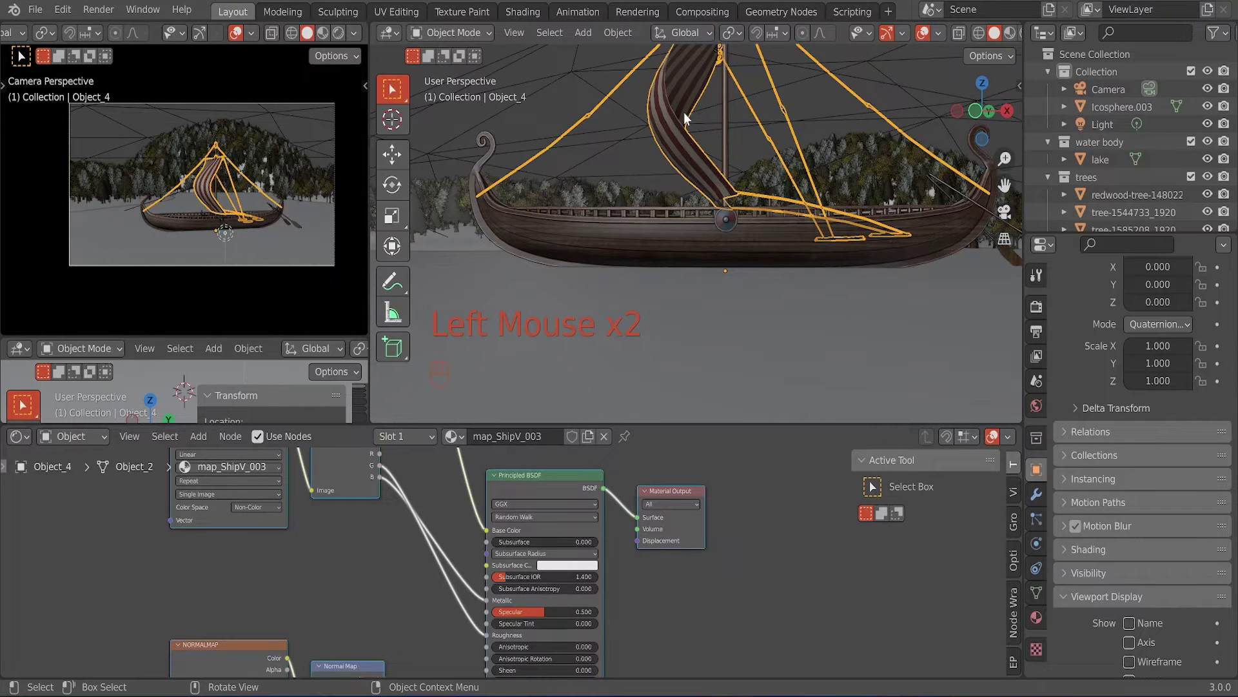
middle_click_drag(739, 248, 707, 340, "shift")
key("Tab")
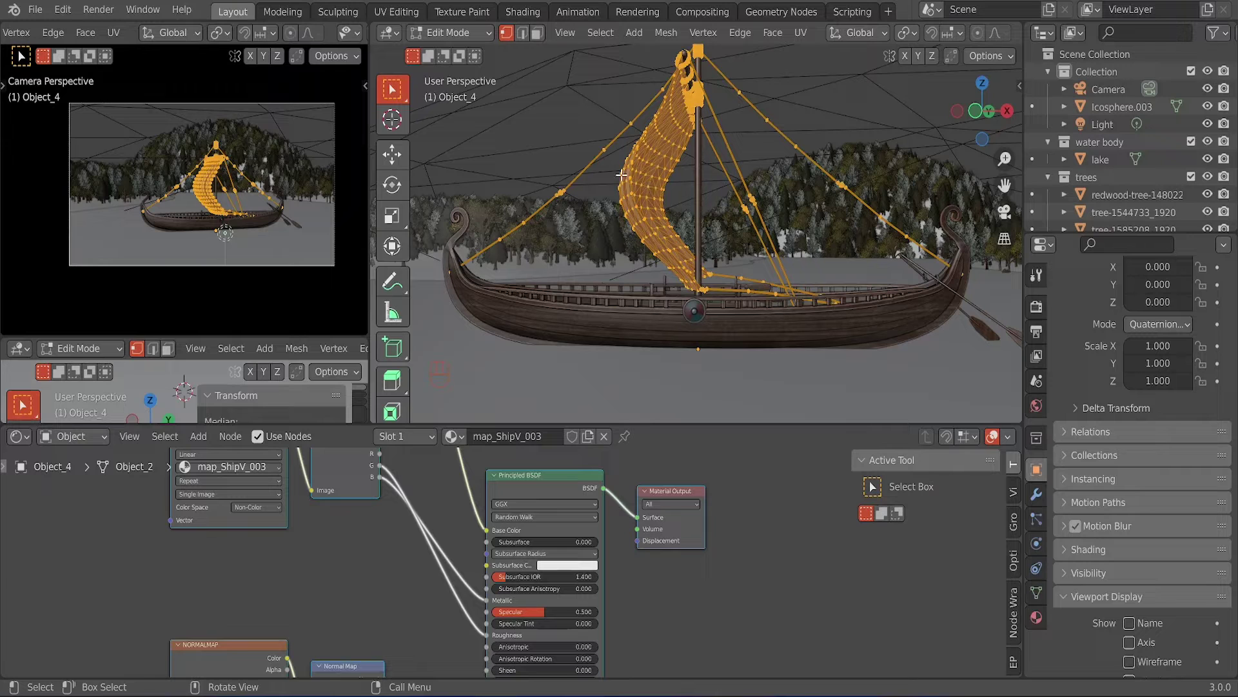
left_click(653, 187)
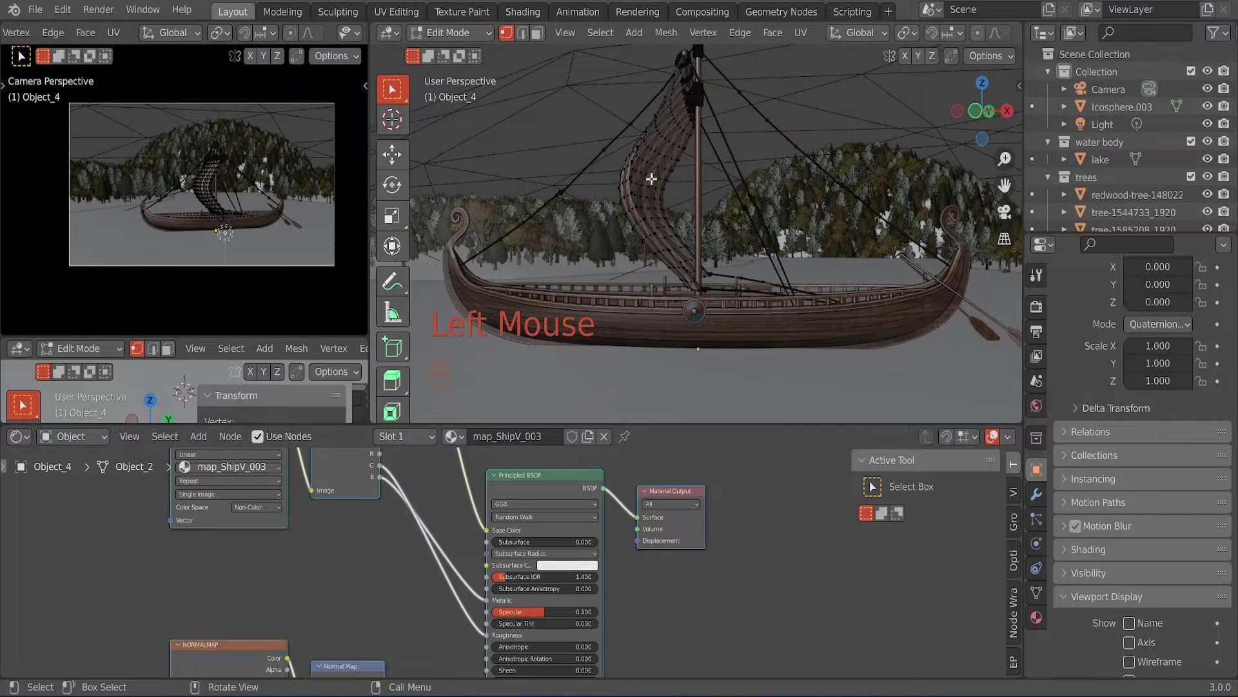
key("l")
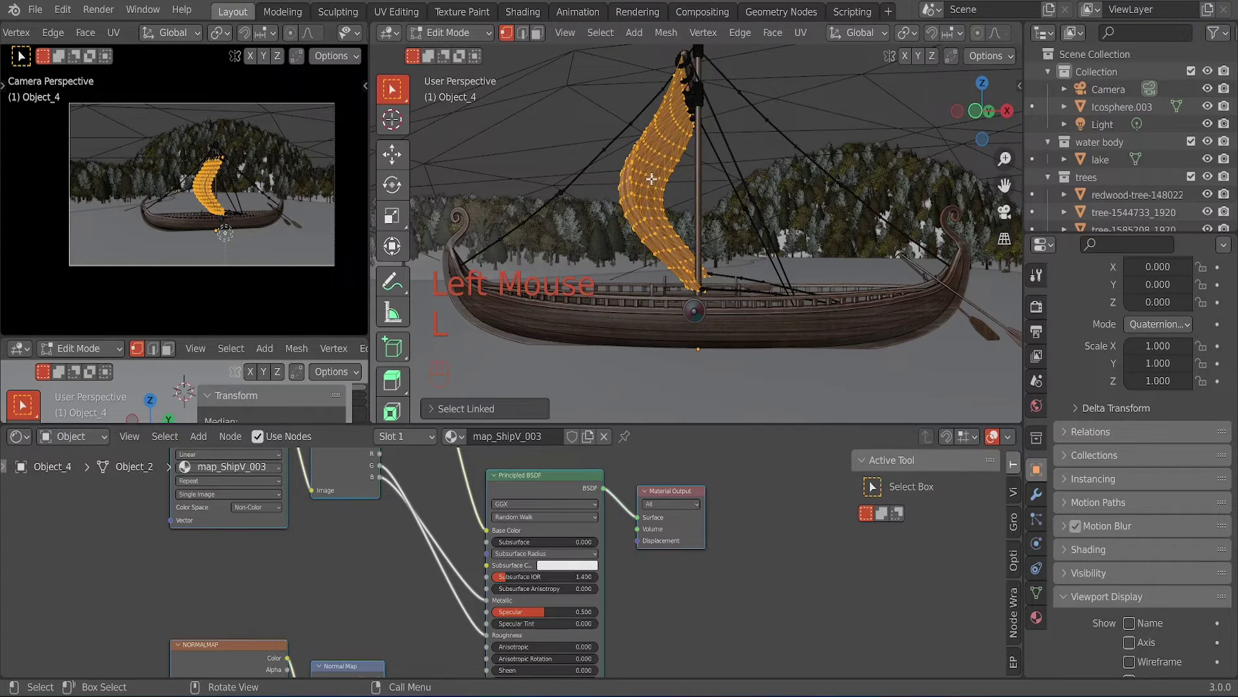
key("x")
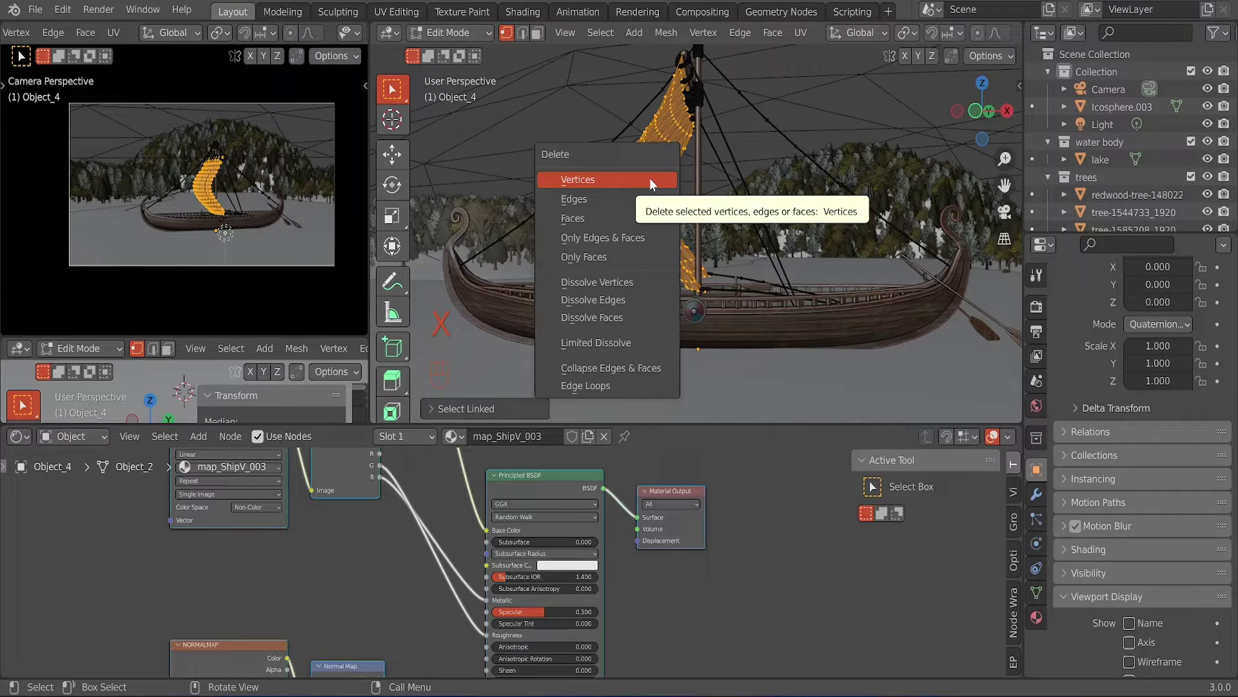
left_click(650, 178)
left_click(472, 37)
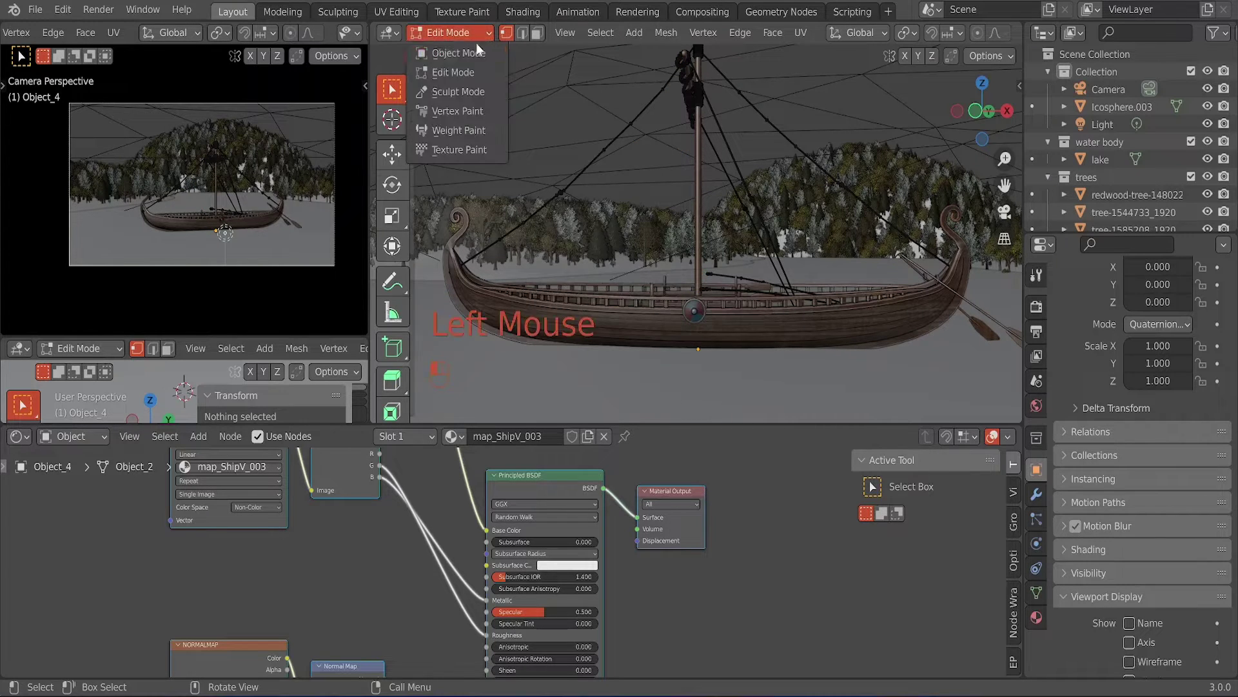
left_click(476, 53)
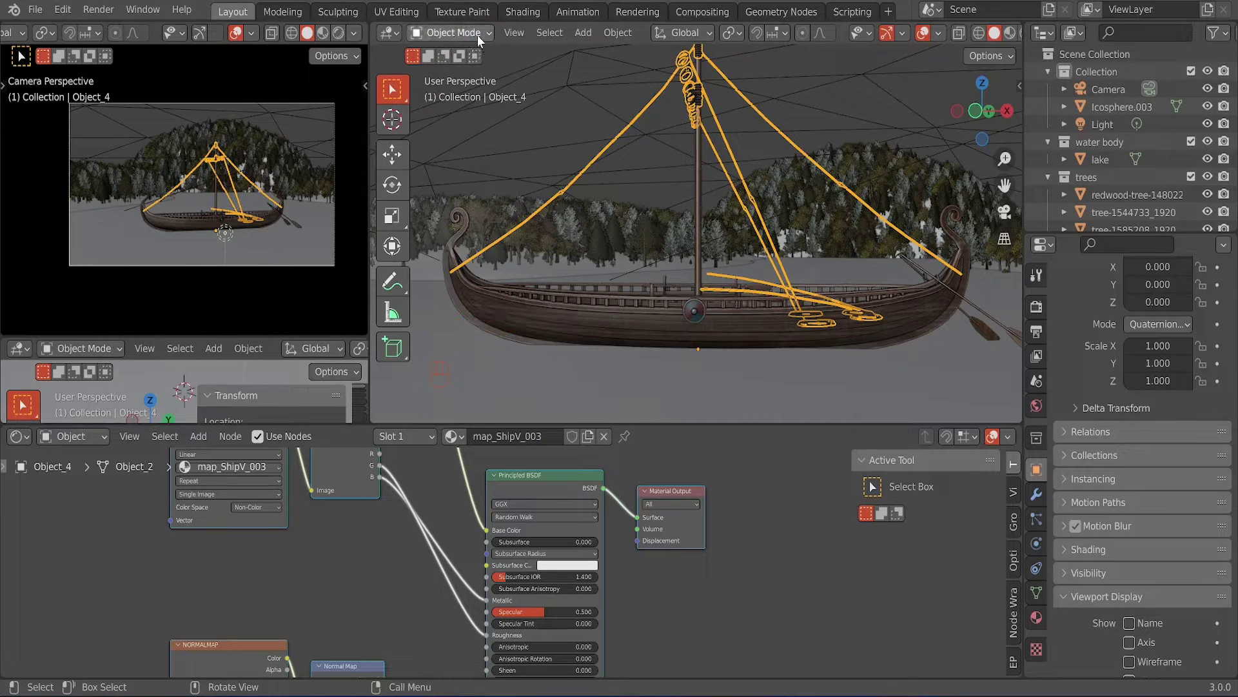
left_click(477, 35)
- Select the mesh containing the oars and mast, Object_3, and enter Edit Mode on it
middle_click_drag(896, 331, 637, 327, "shift")
left_click(628, 294)
left_click(635, 300)
left_click(676, 347)
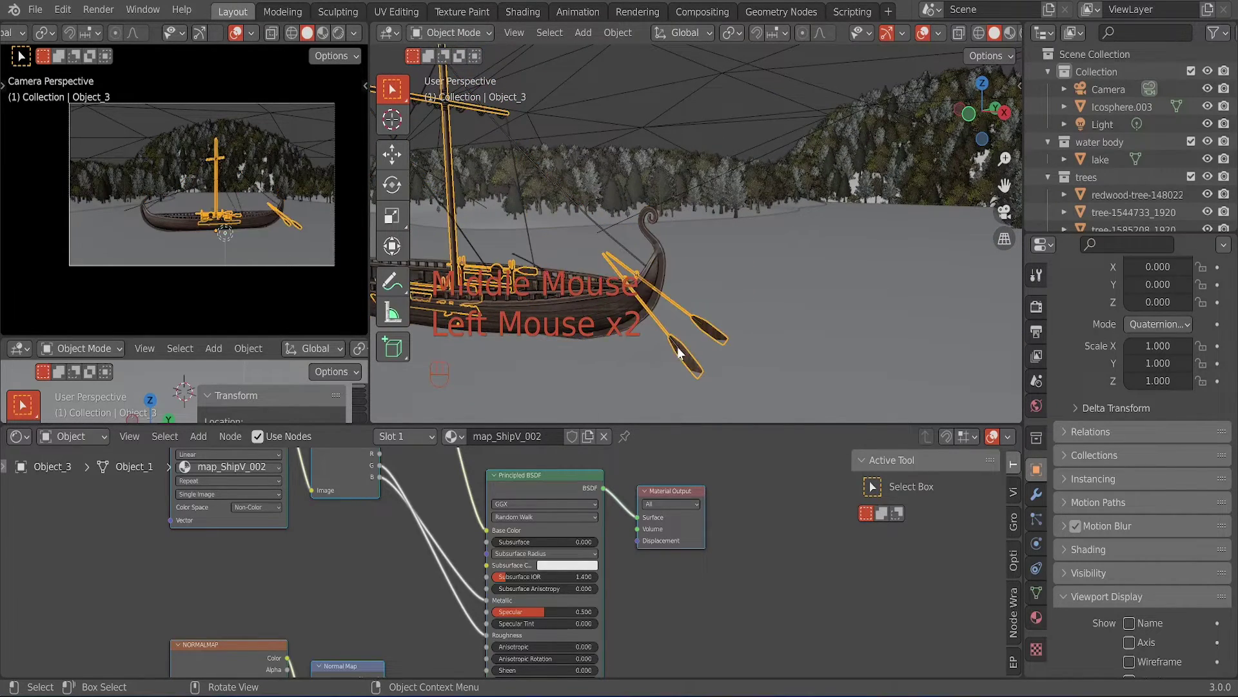
middle_click_drag(655, 365, 695, 357)
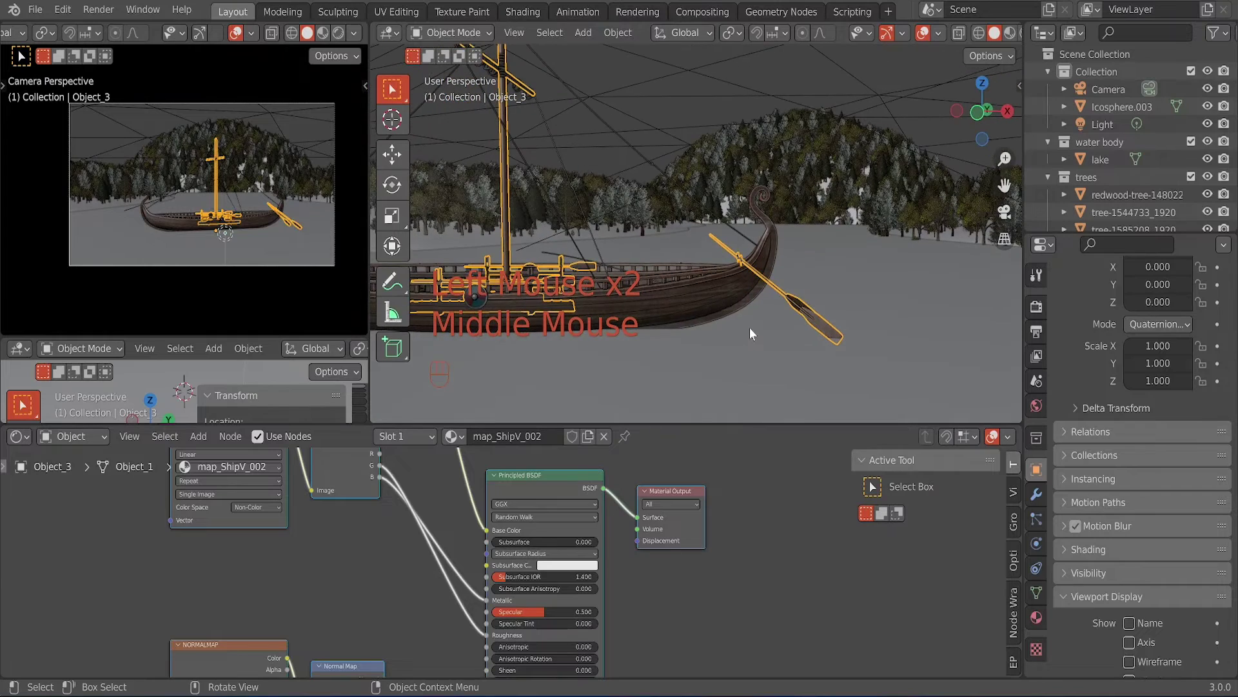
key("Tab")
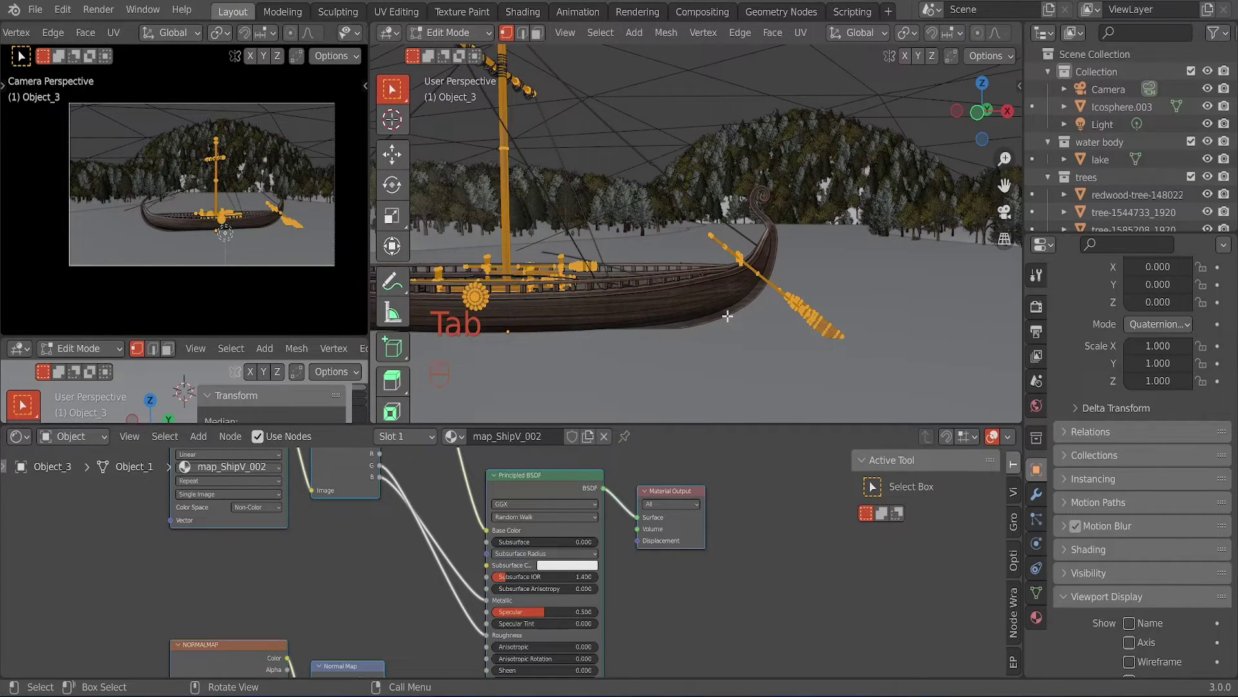
- With X-Ray enabled, lasso the two oars at the stern, delete their vertices, and return to Object Mode
middle_click_drag(777, 303, 713, 297, "shift")
scroll(967, 31, "down", 2)
scroll(967, 31, "down", 2)
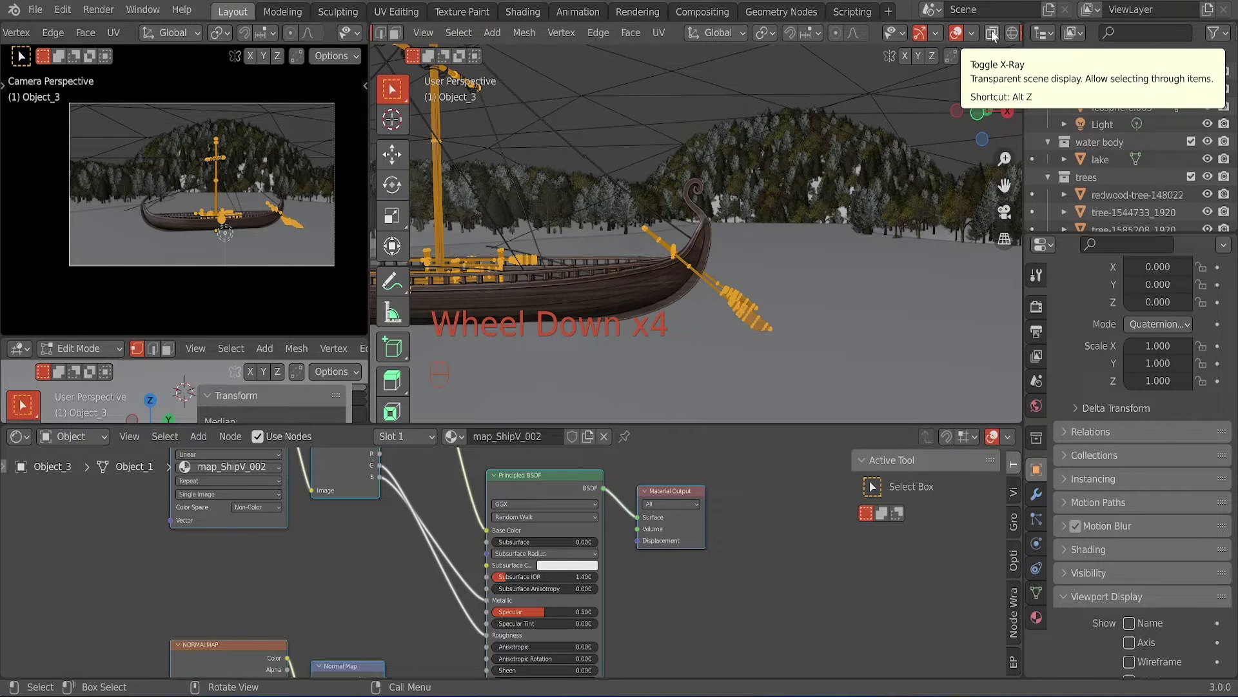
left_click(992, 33)
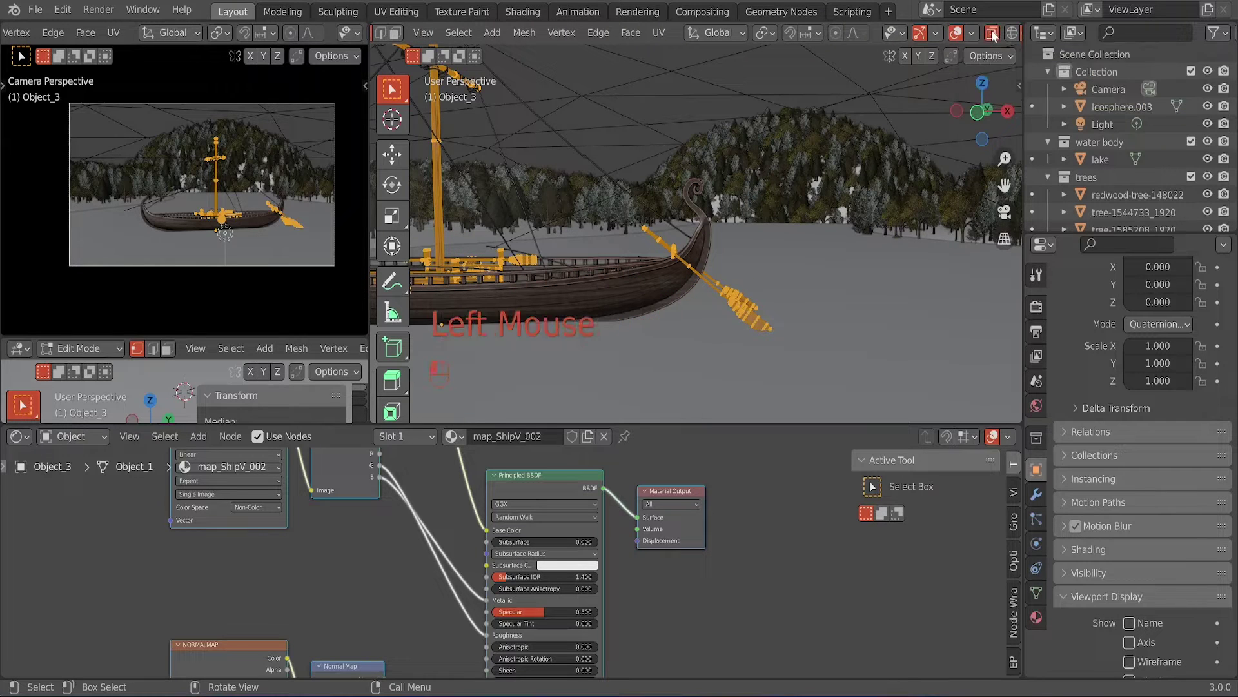
mouse_move(382, 93)
left_mouse_down()
mouse_move(421, 94)
mouse_move(461, 197)
left_mouse_up()
mouse_move(689, 154)
left_mouse_down()
mouse_move(643, 182)
mouse_move(603, 267)
mouse_move(659, 373)
mouse_move(819, 268)
mouse_move(809, 245)
left_mouse_up()
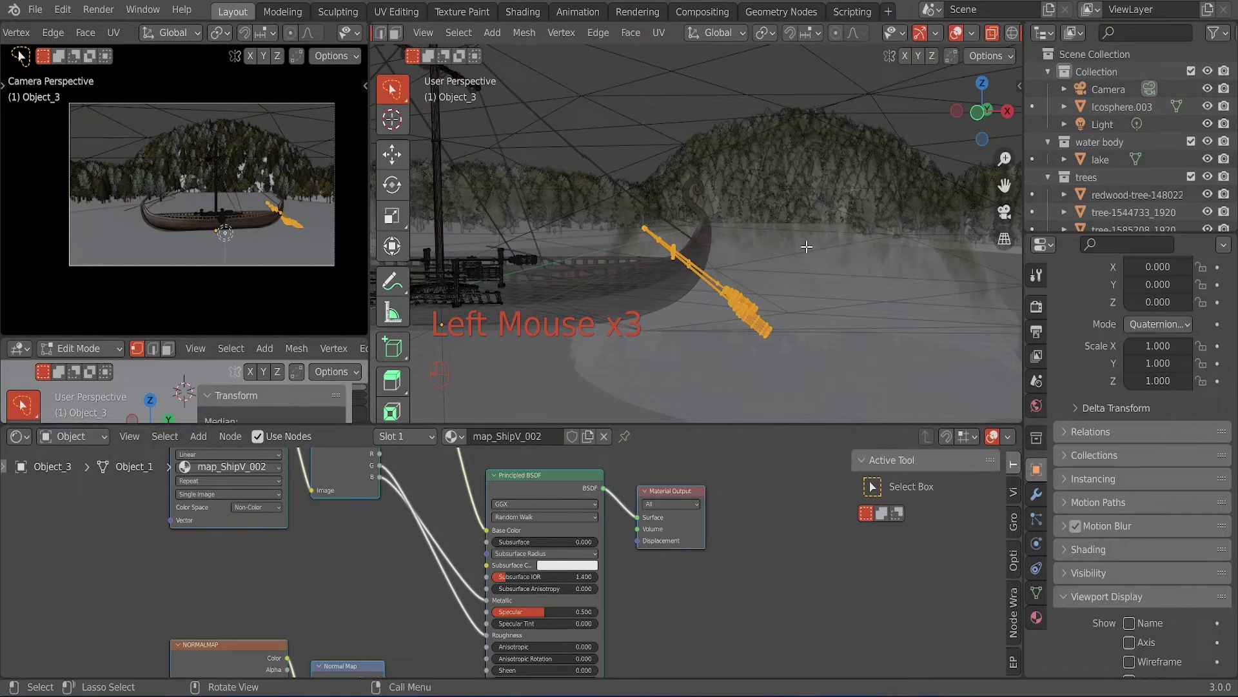
key("x")
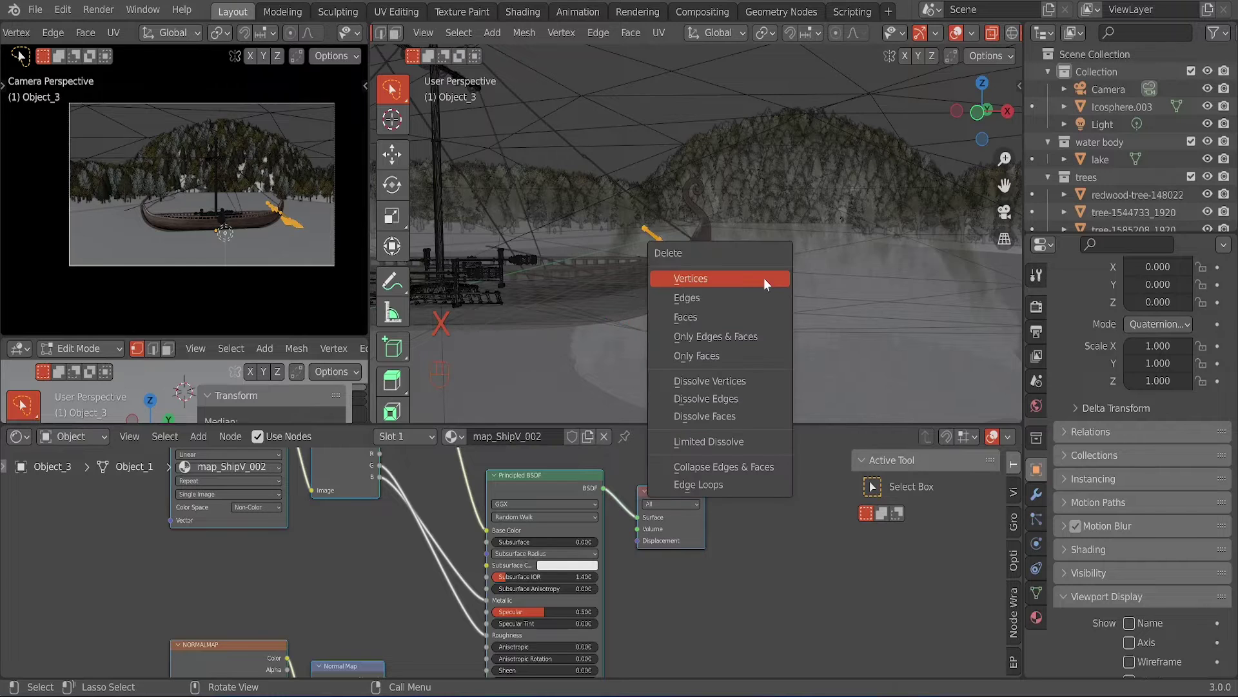
left_click(764, 277)
scroll(419, 34, "up", 2)
scroll(420, 34, "up", 2)
left_click(462, 33)
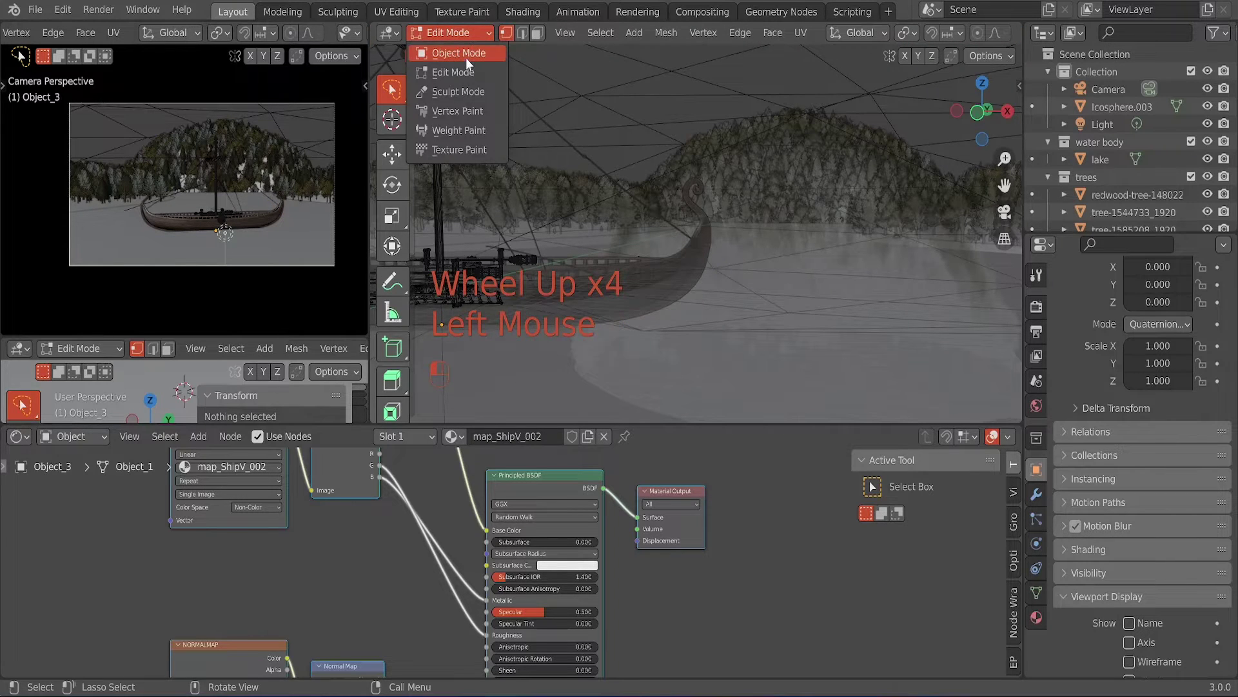
left_click(466, 57)
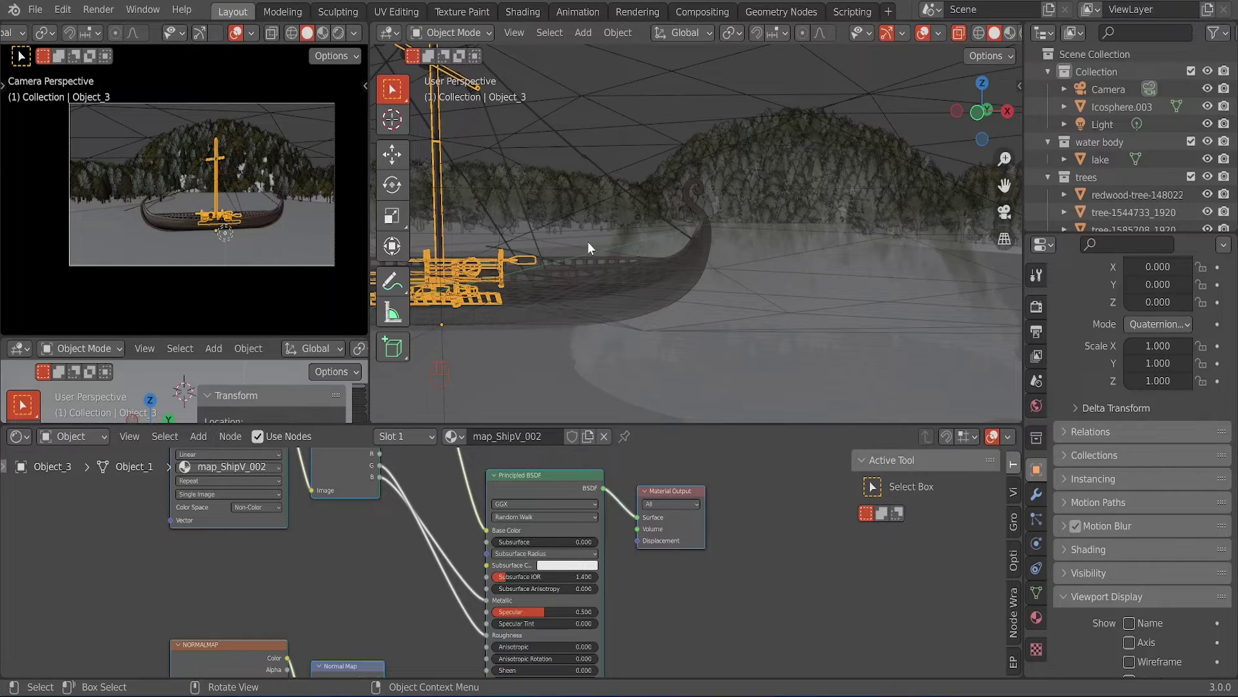
- Turn off X-Ray in the main viewport so the scene shows solid again
scroll(650, 216, "down", 4)
left_click(598, 61)
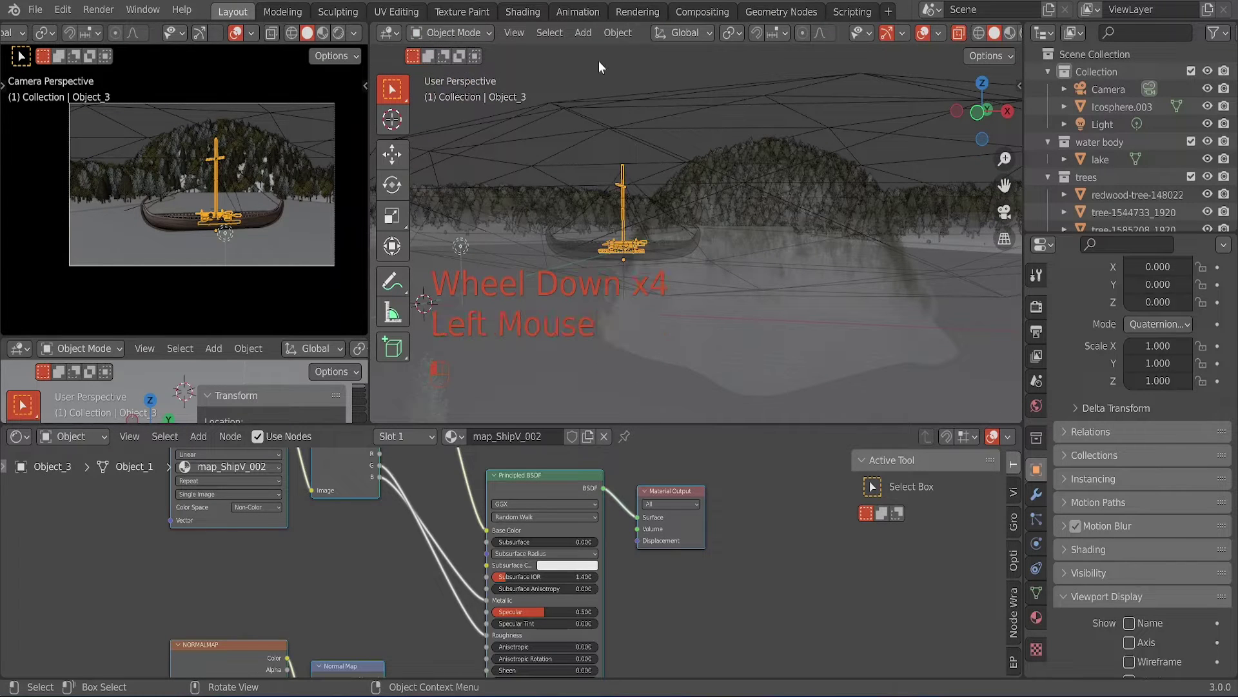
left_click(450, 33)
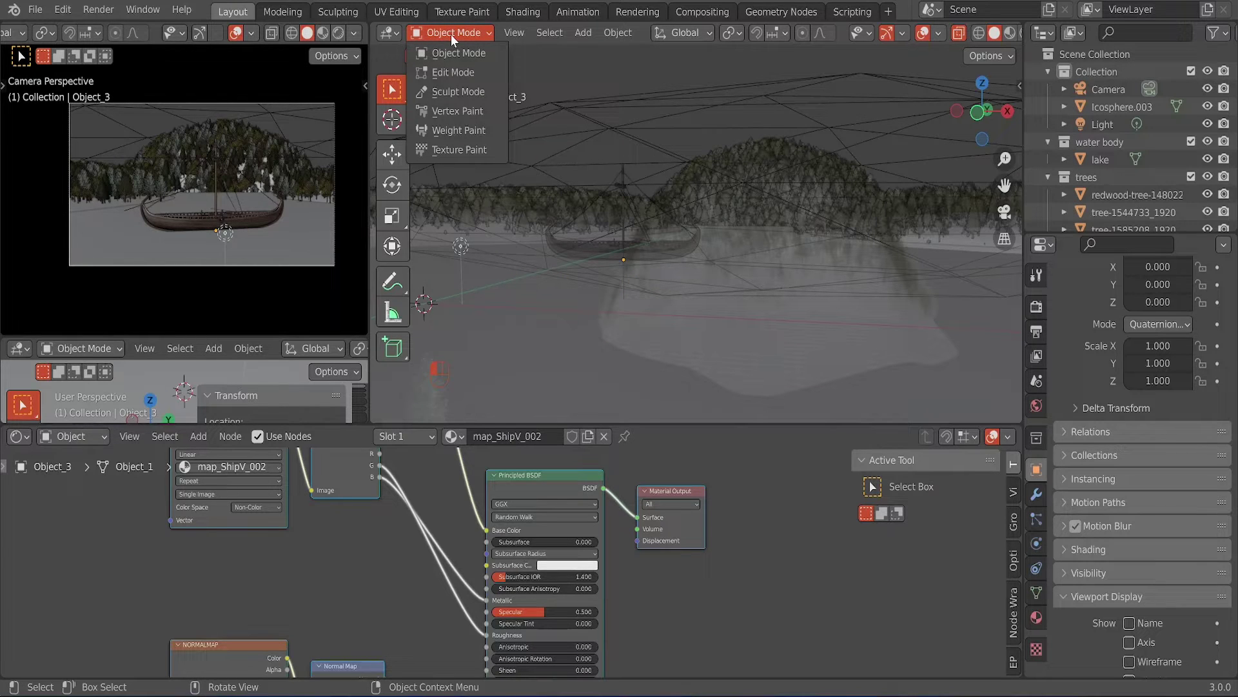
left_click(959, 34)
- Collapse the trees and mountains collections in the Outliner
scroll(1094, 165, "down", 2)
scroll(1085, 141, "up", 1)
left_click(1047, 92)
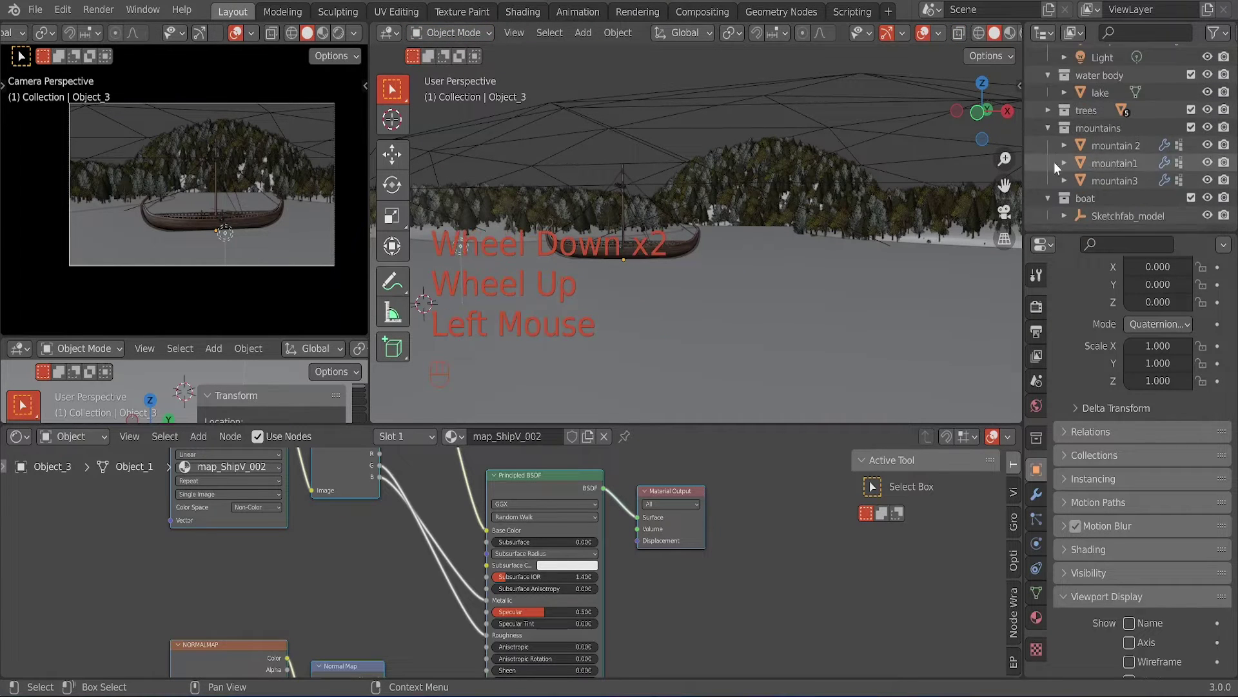
left_click(1049, 127)
scroll(1088, 197, "down", 2)
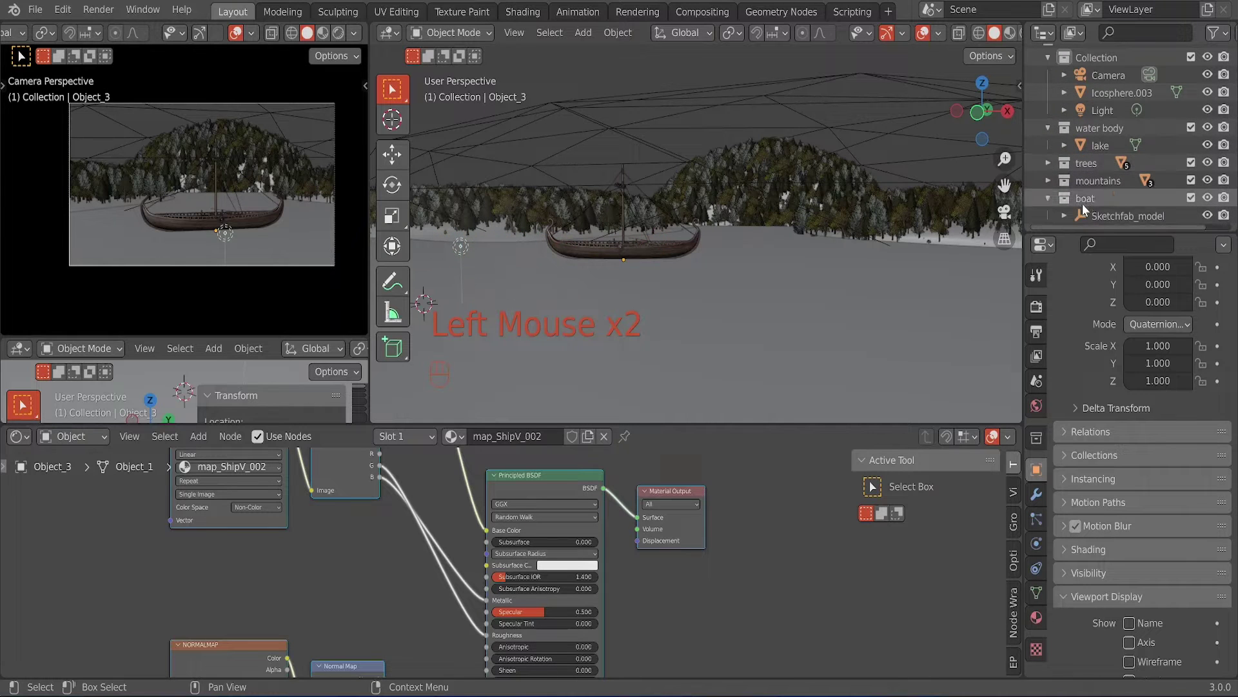
- Duplicate the boat collection with its contents and hide the original boat collection in the viewport
left_click(1093, 194)
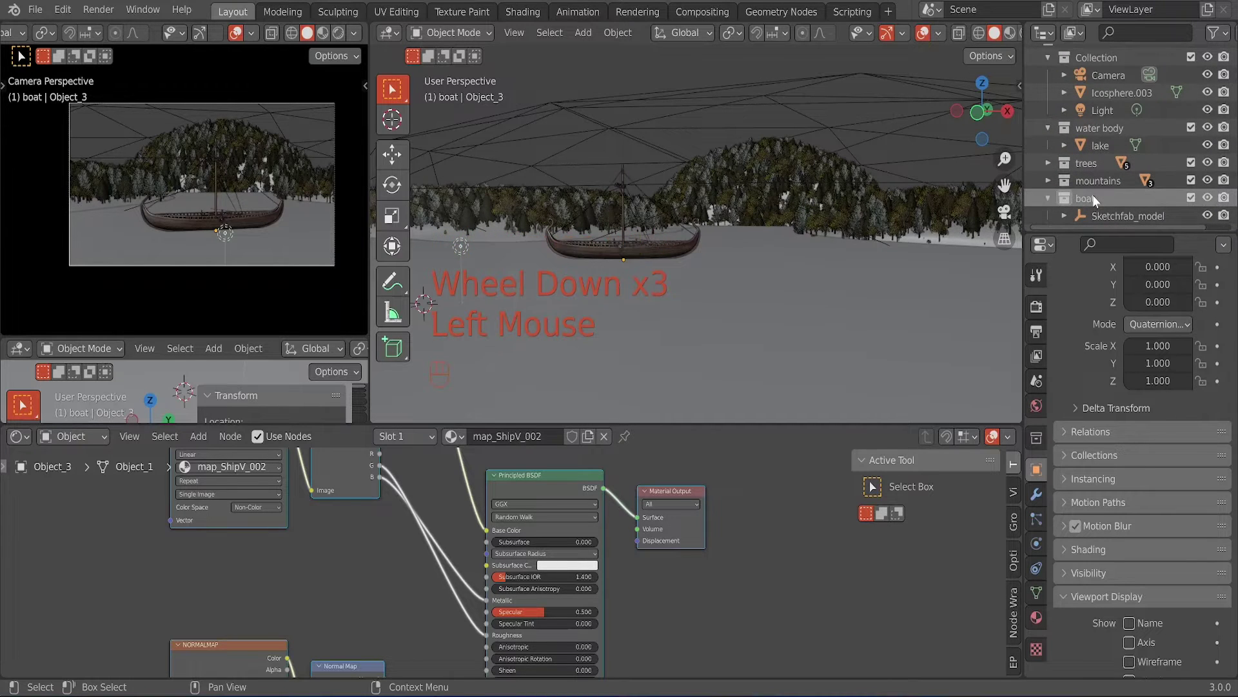
right_click(1096, 194)
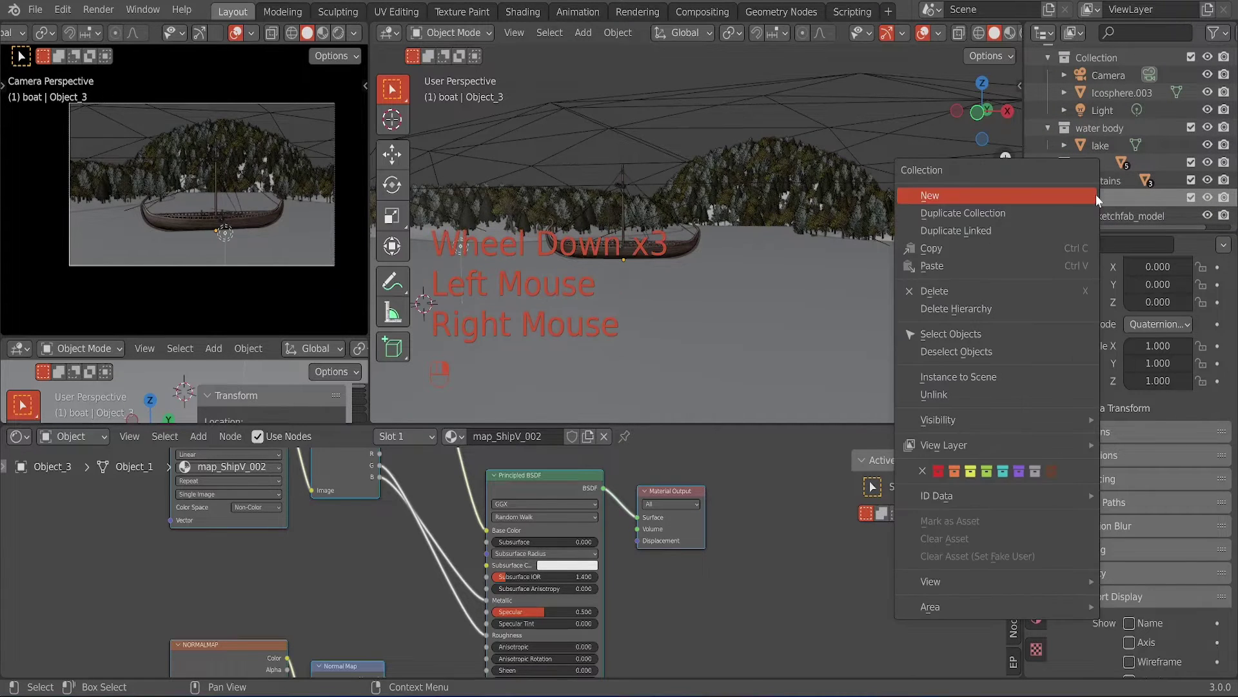
left_click(984, 219)
scroll(1153, 176, "down", 3)
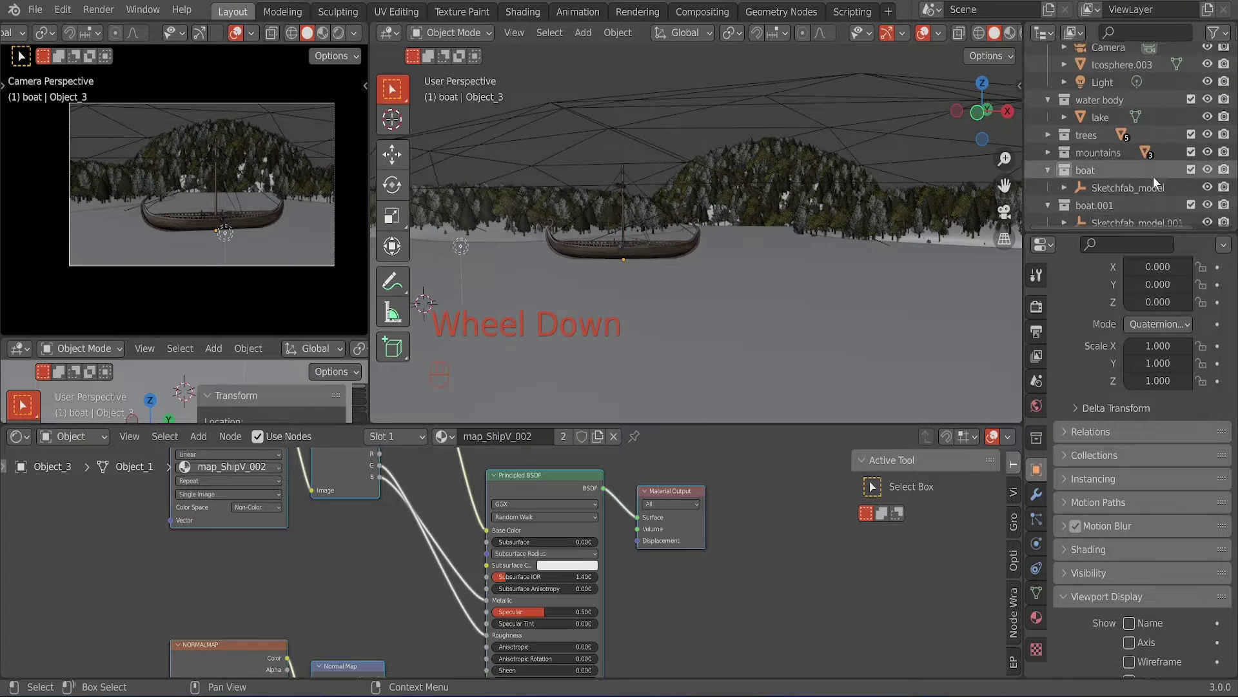
left_click(1208, 162)
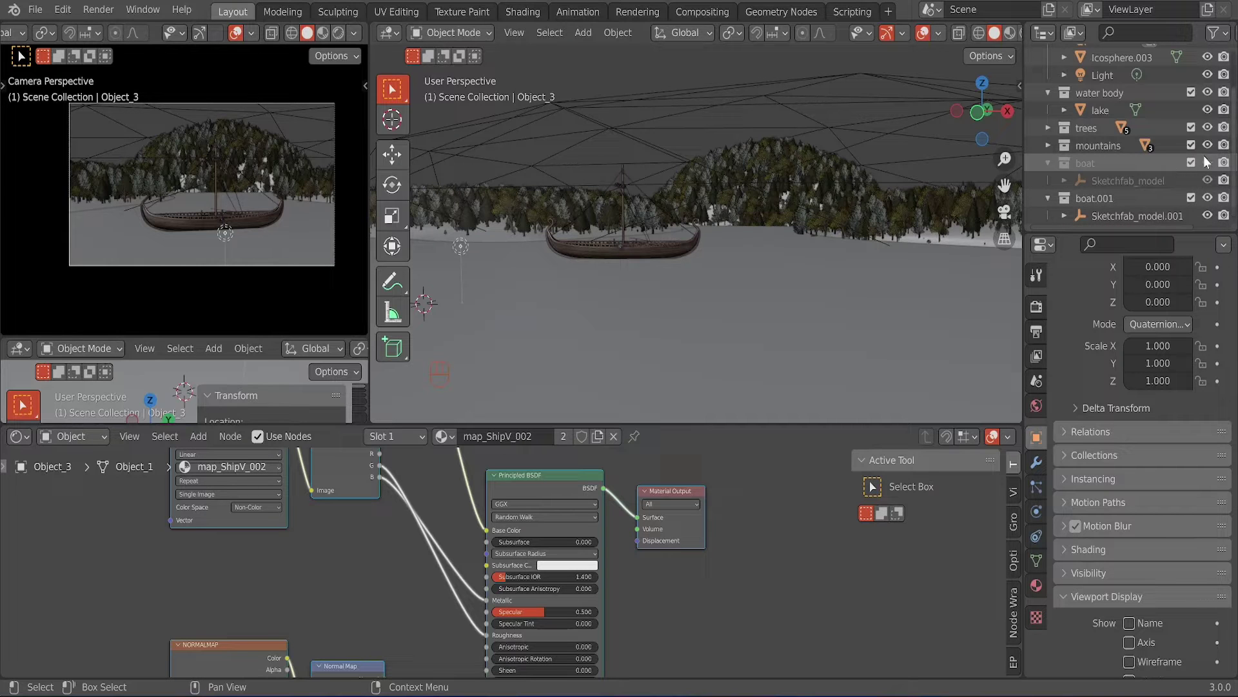
- Join the hull Object_2.001 of the duplicated ship into the mast and oars mesh Object_3.001
scroll(721, 213, "up", 1)
middle_click_drag(645, 238, 681, 288)
scroll(736, 308, "up", 2)
scroll(664, 280, "up", 1)
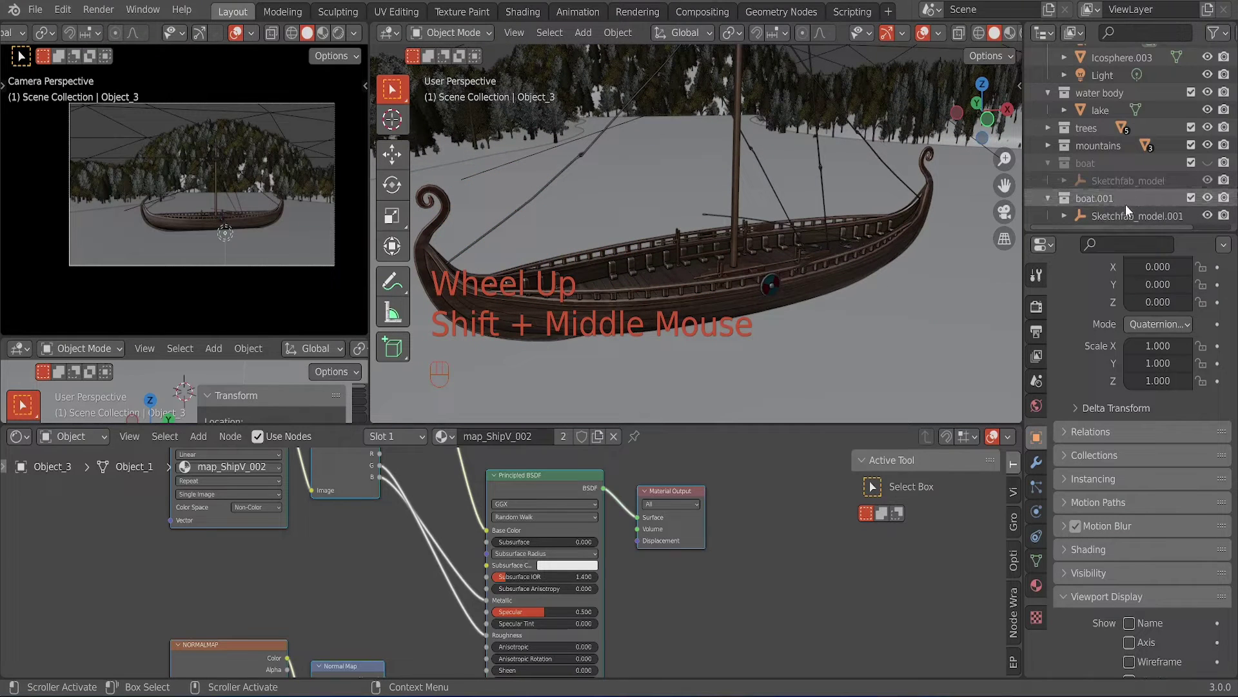
left_click(1125, 213)
left_click(675, 296)
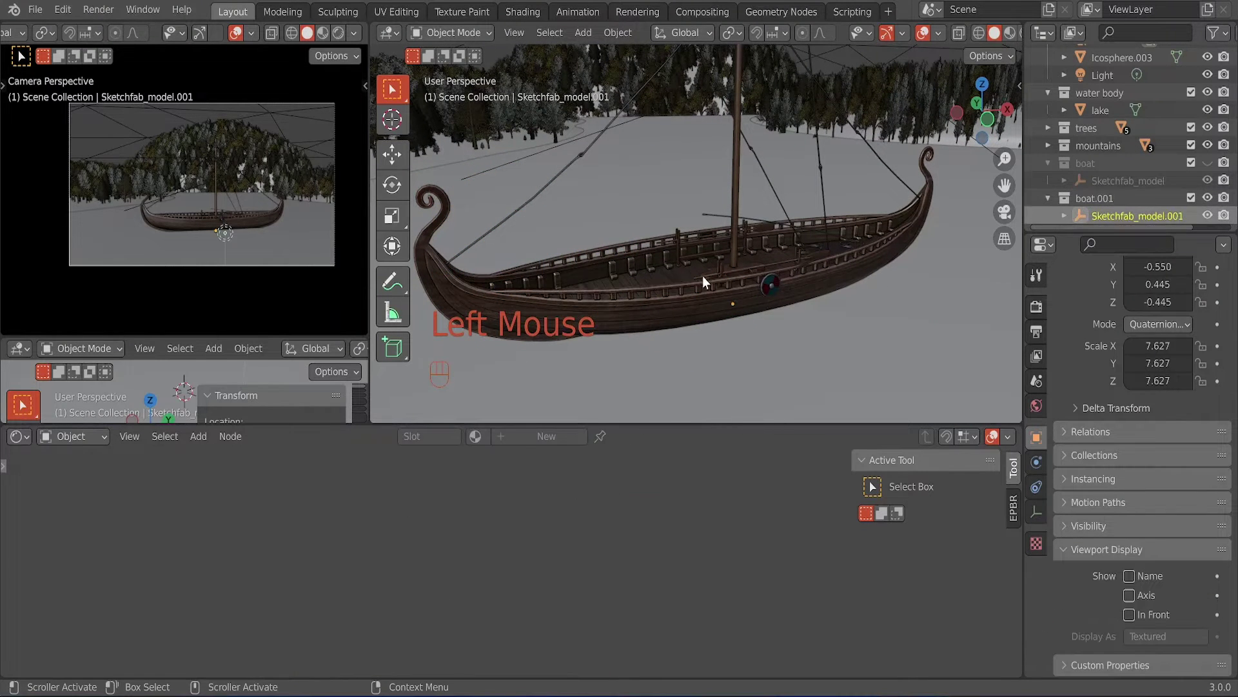
middle_click_drag(721, 250, 764, 295, "shift")
key("g")
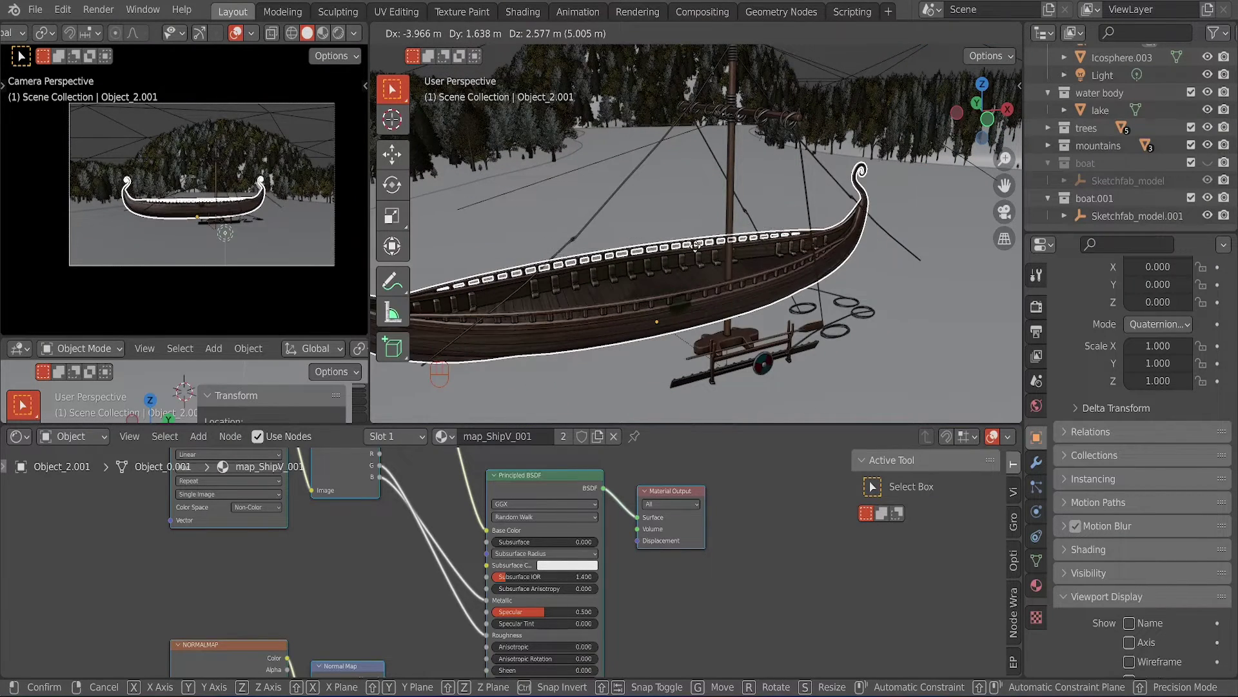
right_click(696, 246)
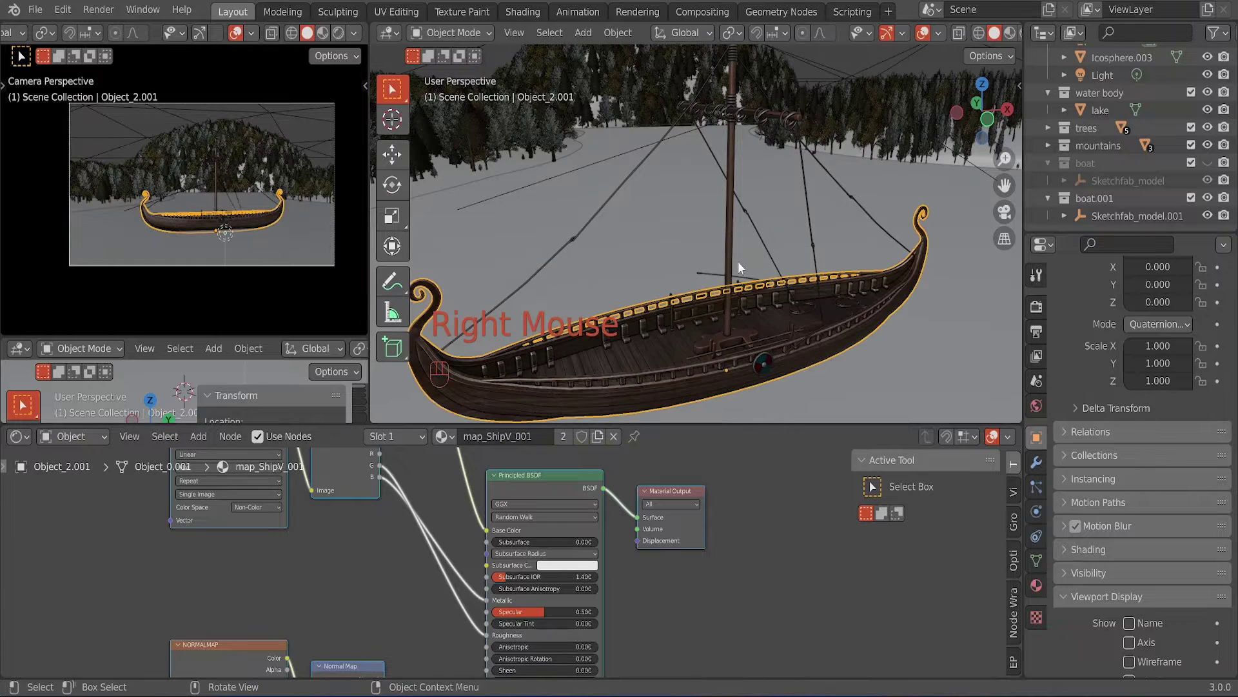
left_click(724, 340, "shift")
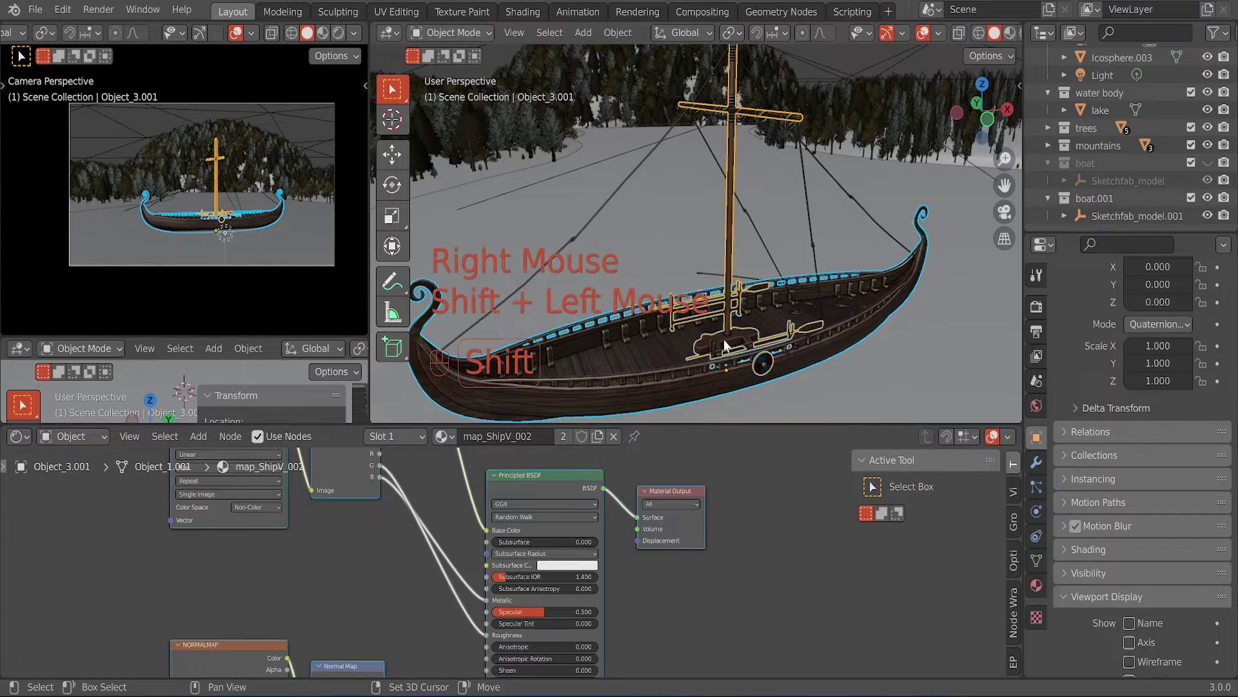
key("ctrl+j")
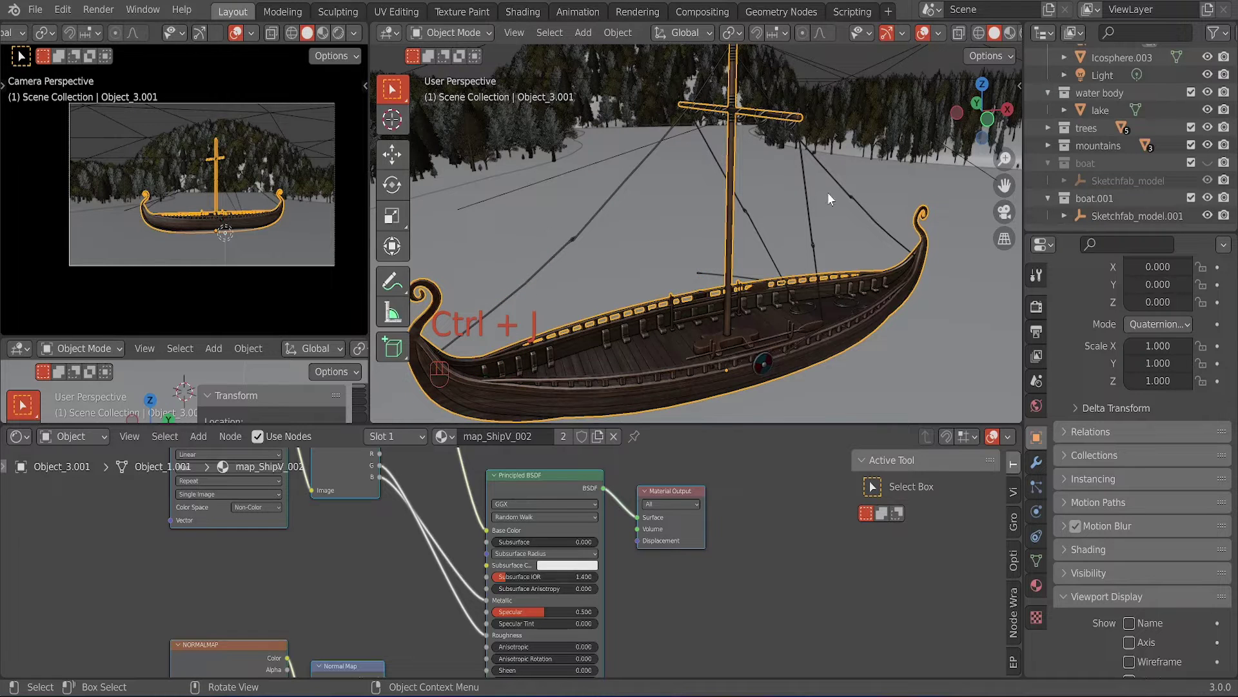
- Join the rigging mesh Object_4.001 into the combined ship mesh Object_3.001
left_click(805, 191)
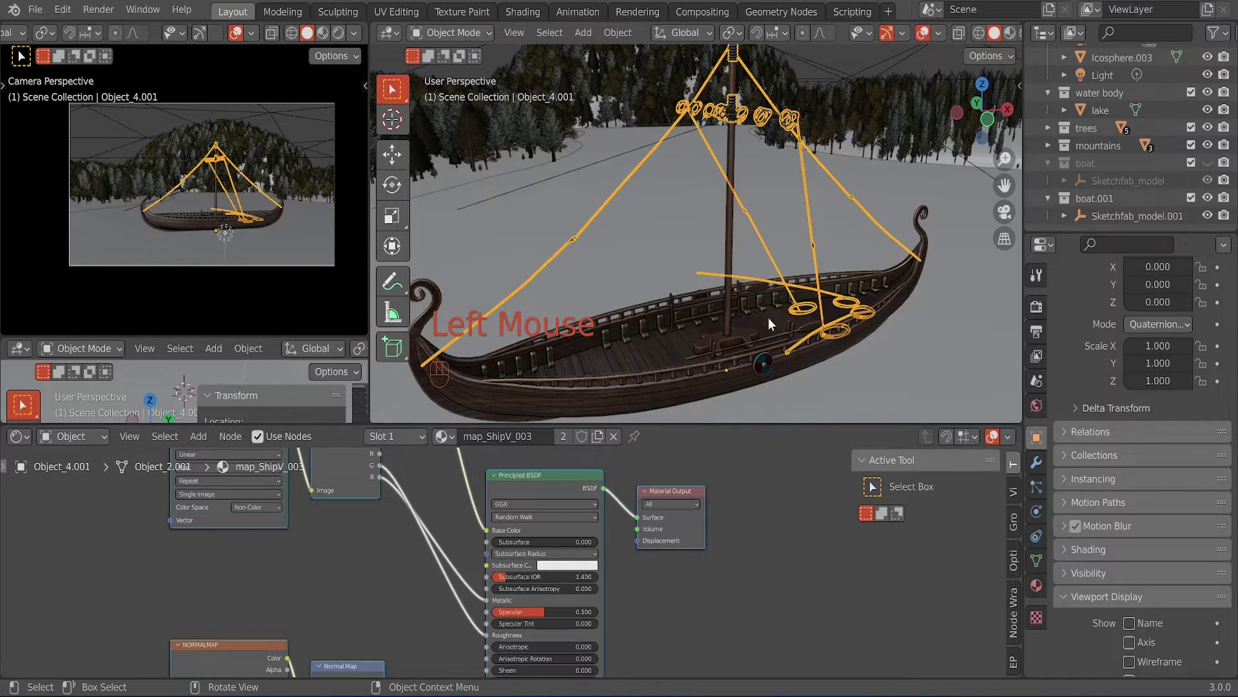
left_click(664, 344, "shift")
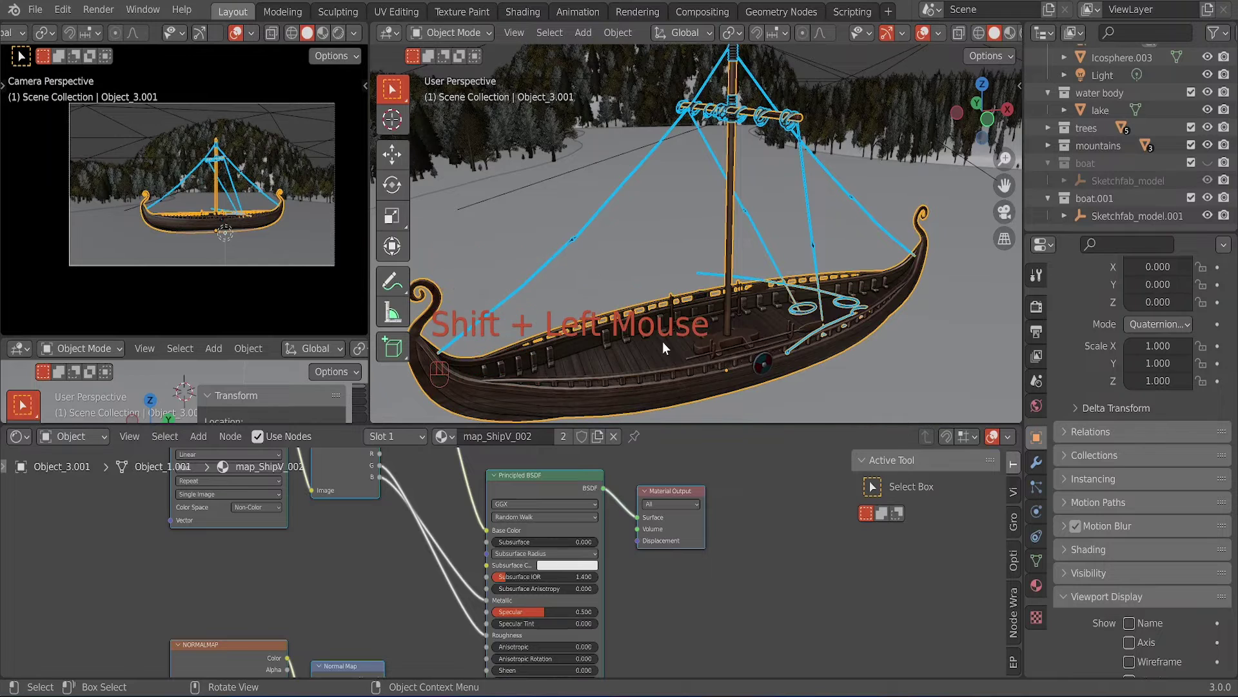
key("ctrl+j")
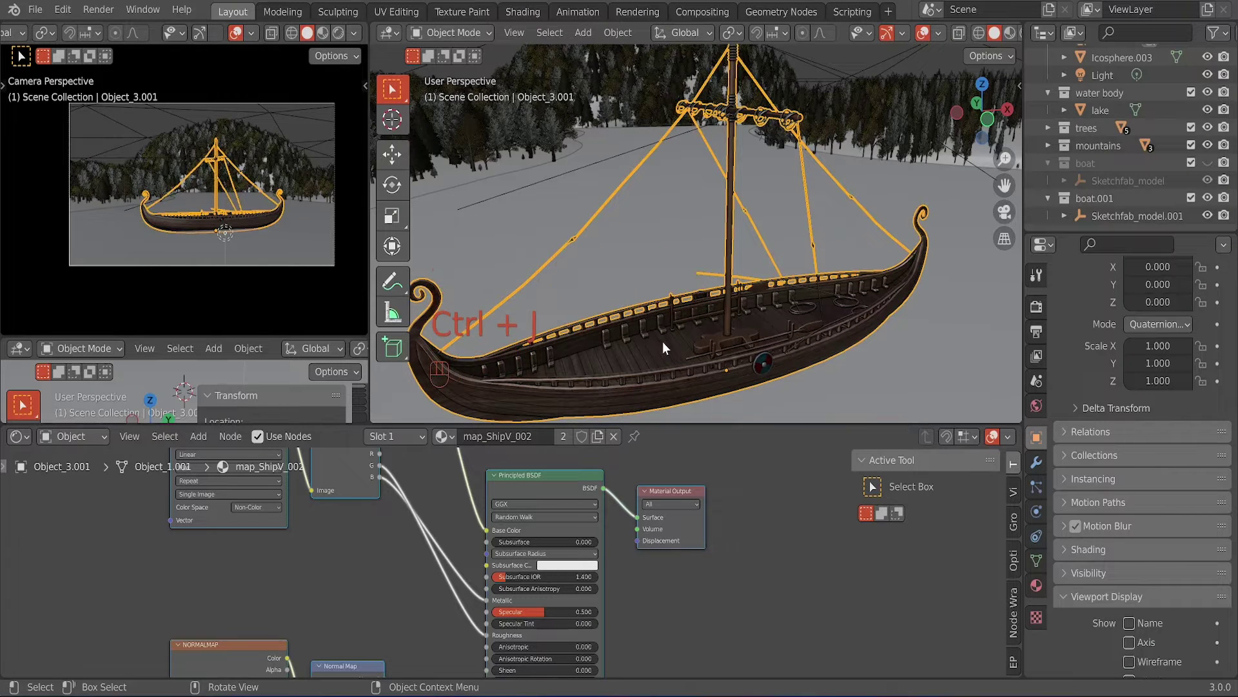
key("g")
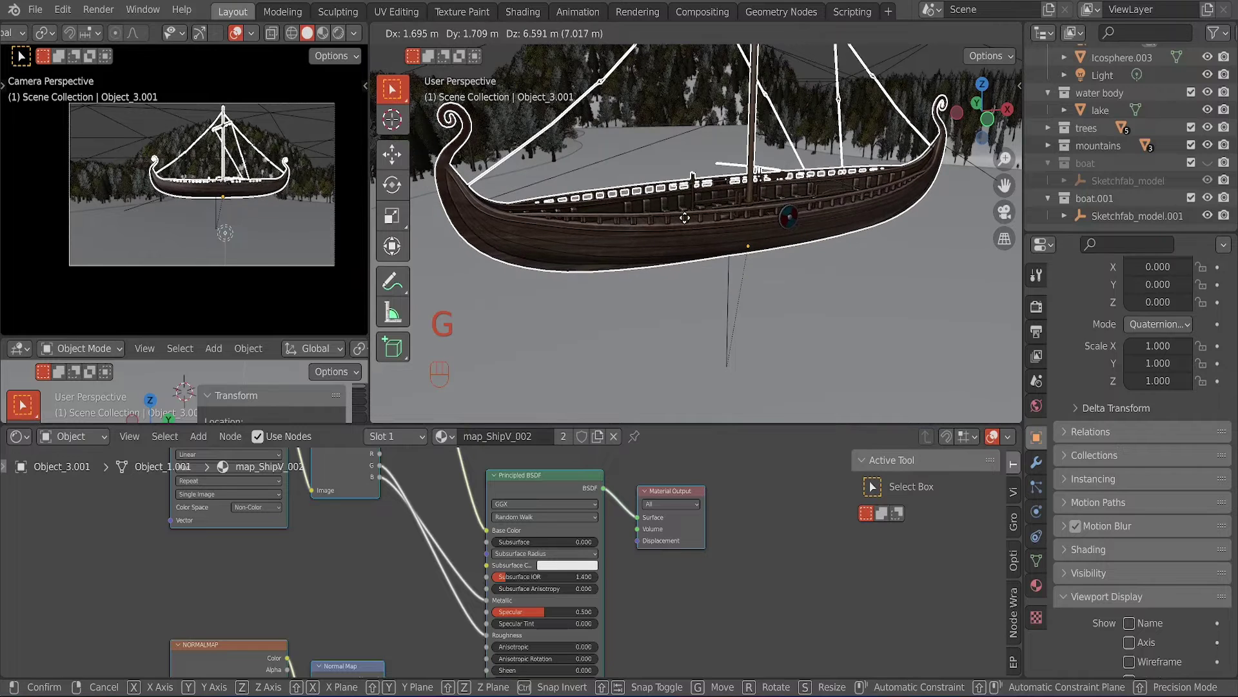
right_click(685, 218)
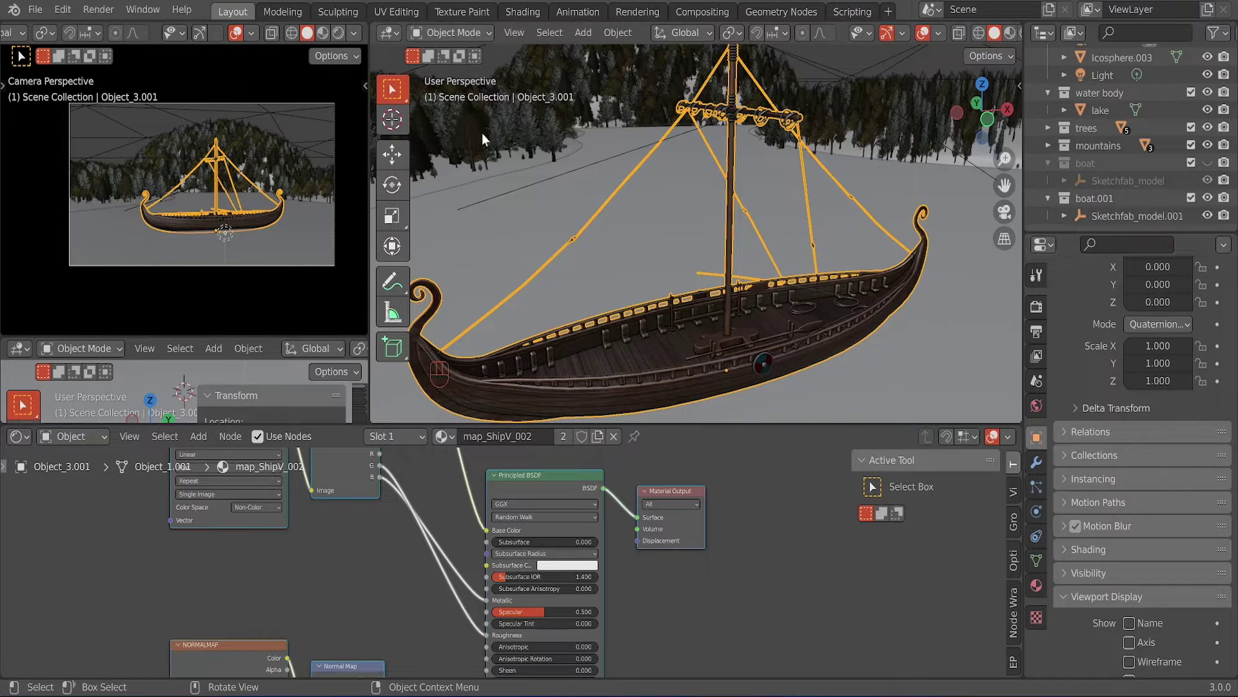
- Apply the Quick Smoke effect to the joined ship mesh to create a smoke domain around it
left_click(618, 32)
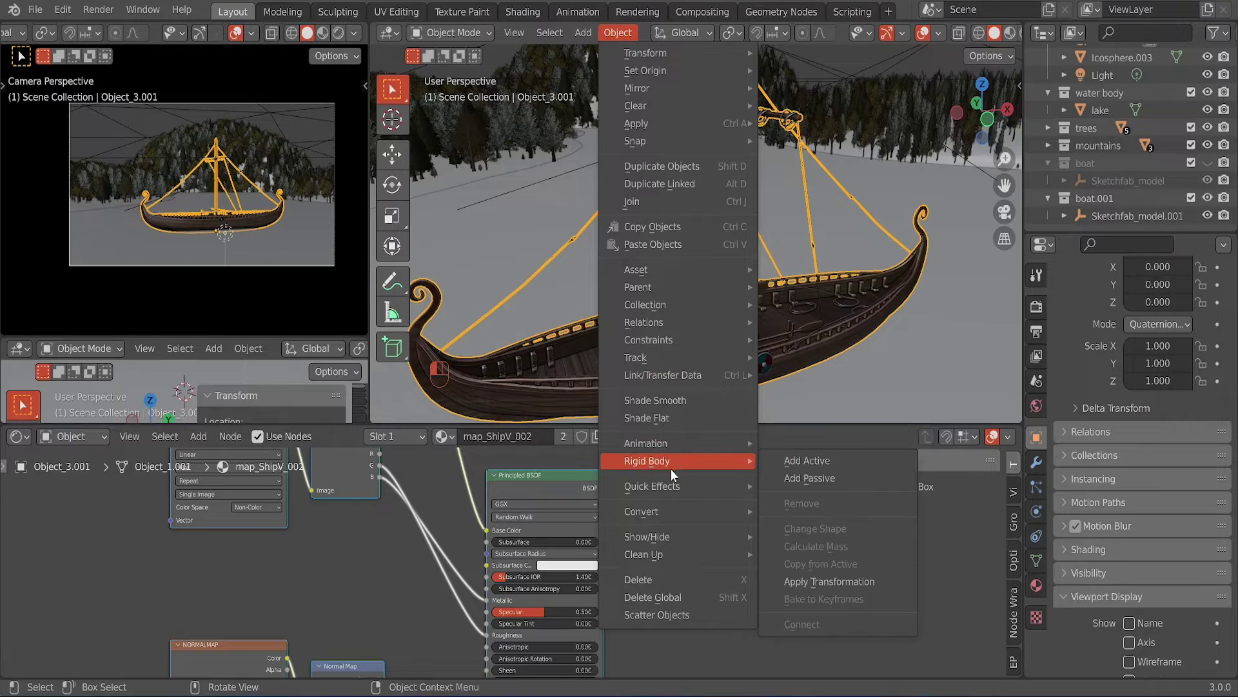
mouse_move(665, 490)
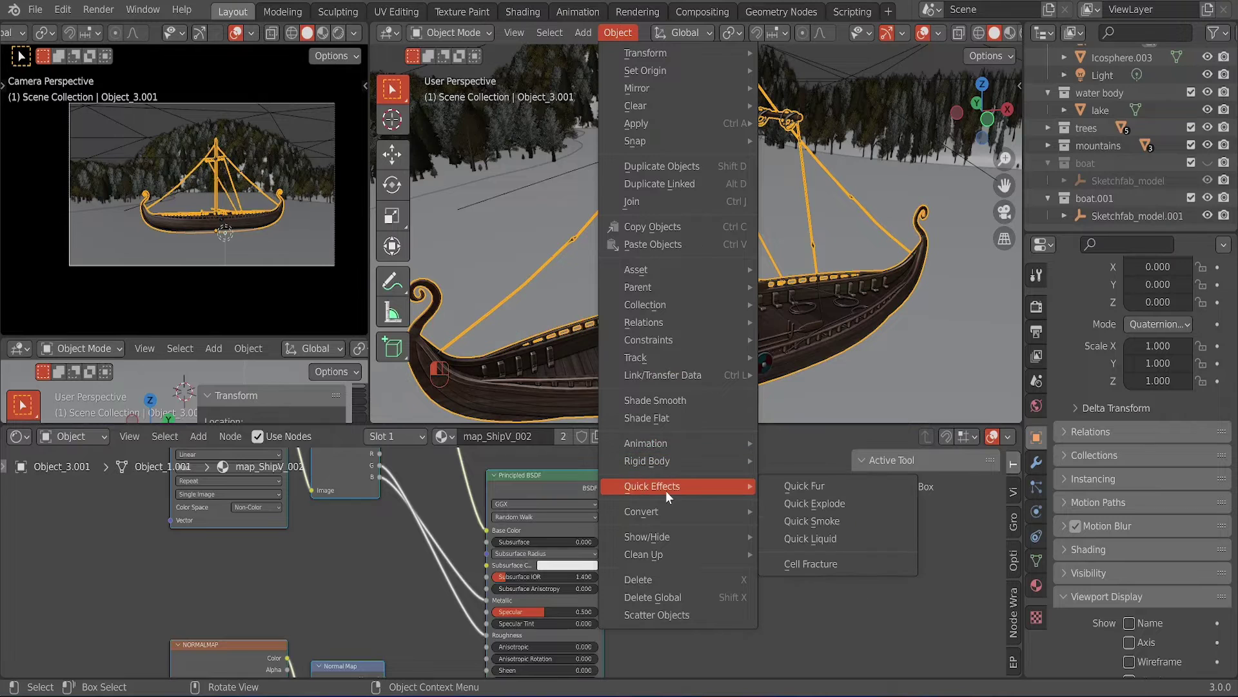
left_click(814, 521)
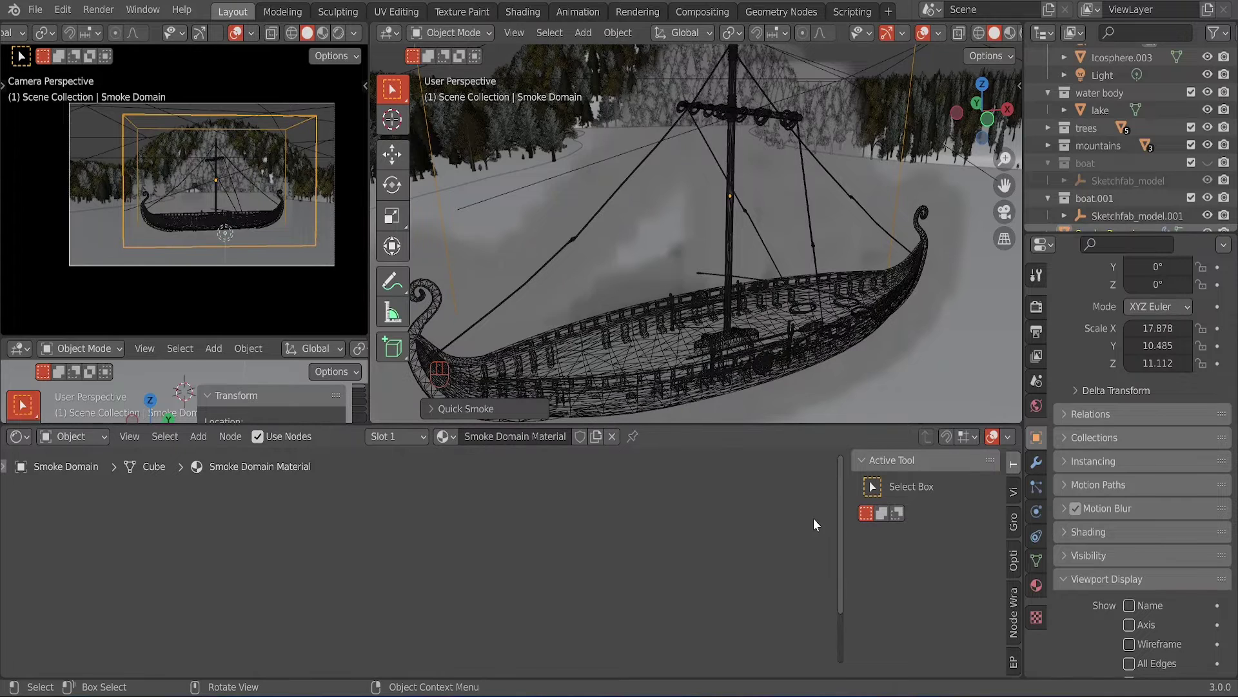
scroll(759, 272, "down", 2)
middle_click_drag(759, 272, 744, 261)
scroll(739, 246, "up", 1)
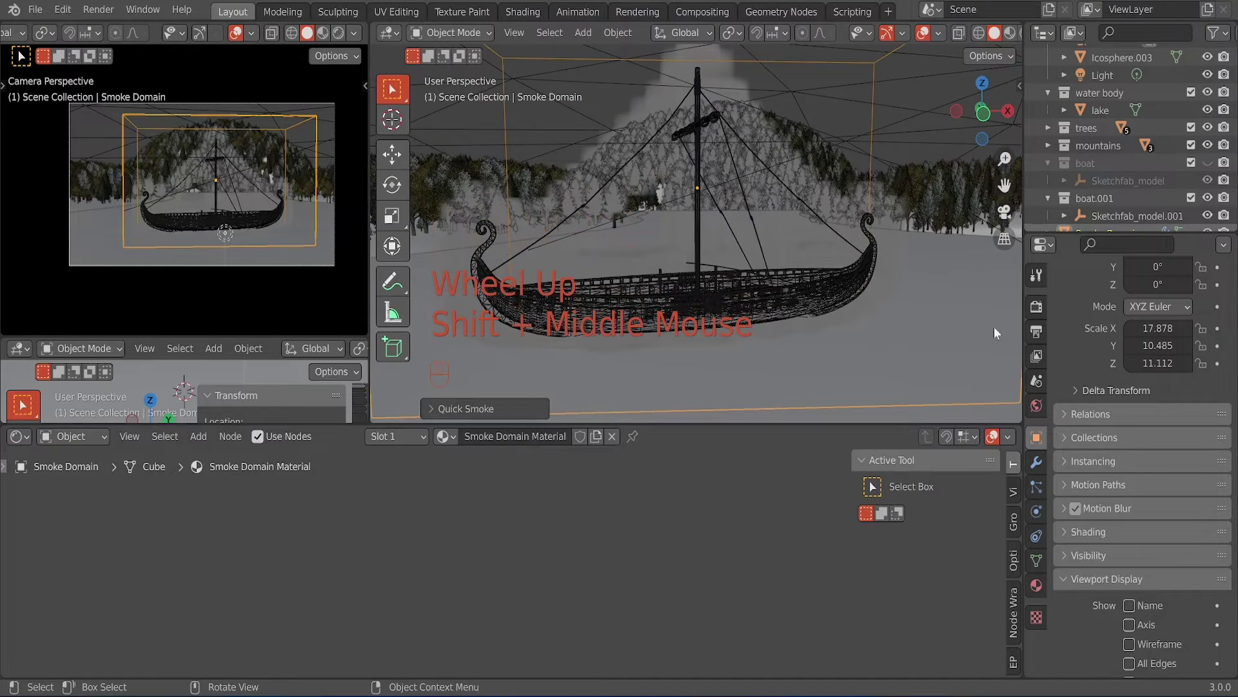
- In the ship mesh's fluid physics settings, set the Flow Type to Fire
scroll(1123, 458, "down", 2)
scroll(1123, 458, "up", 3)
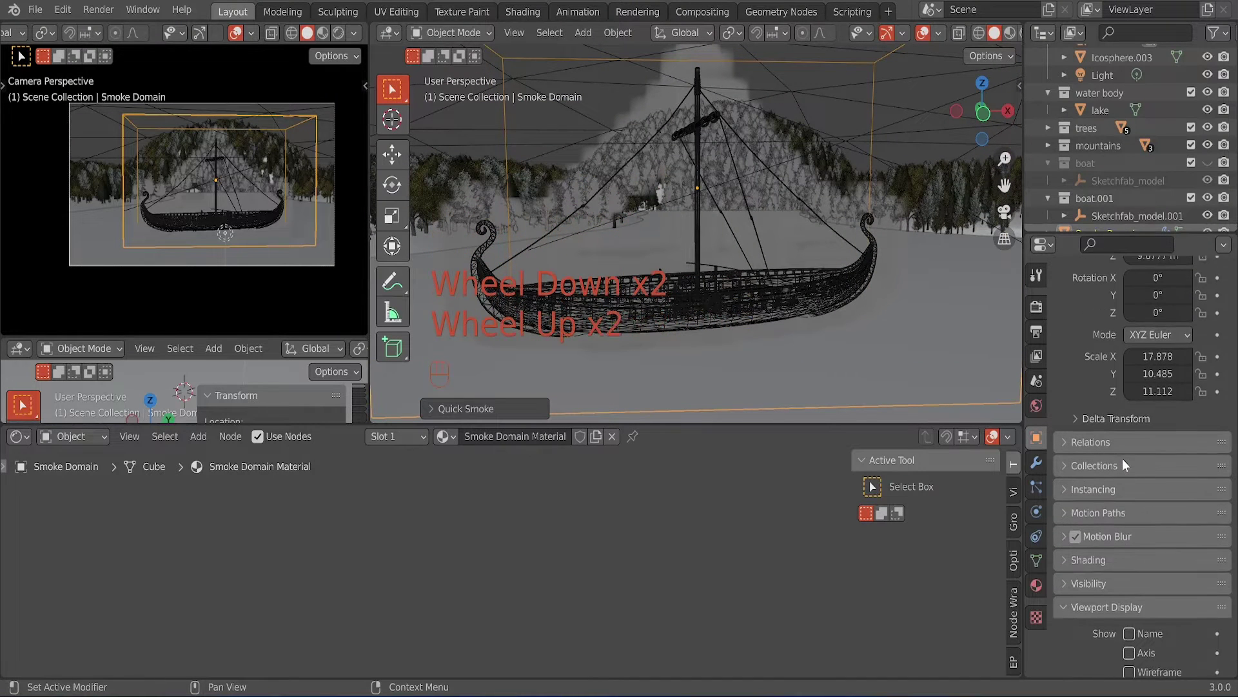
scroll(1128, 448, "up", 3)
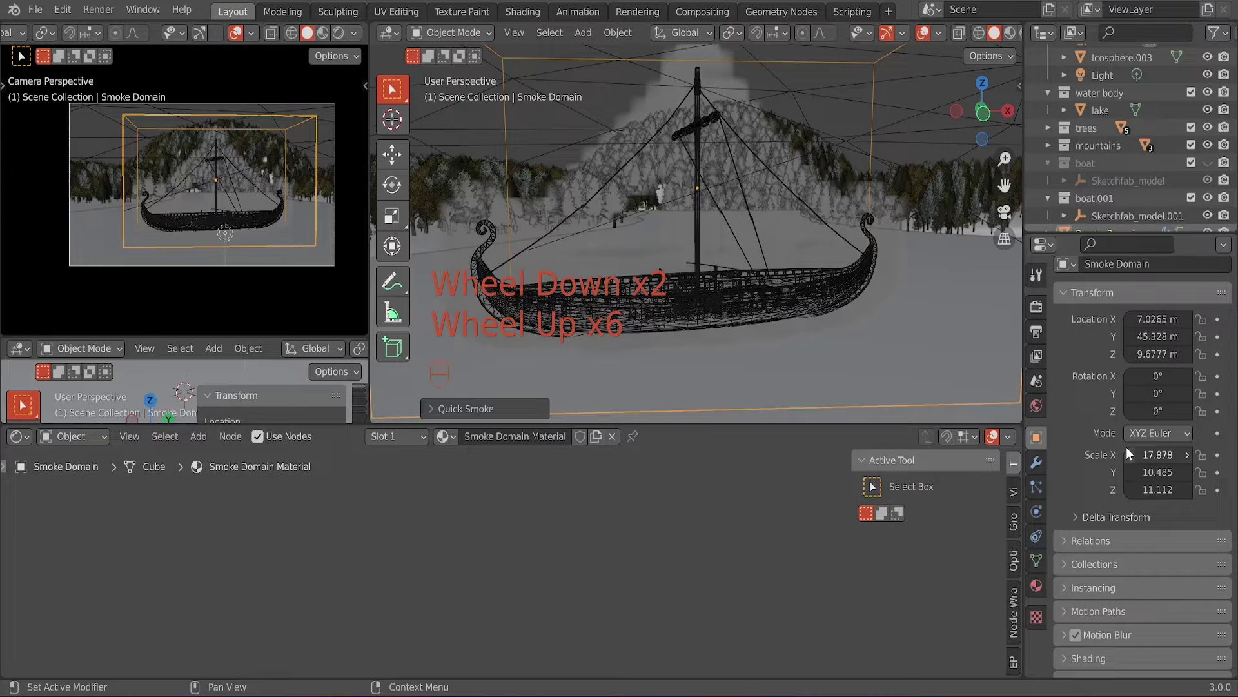
left_click(1036, 513)
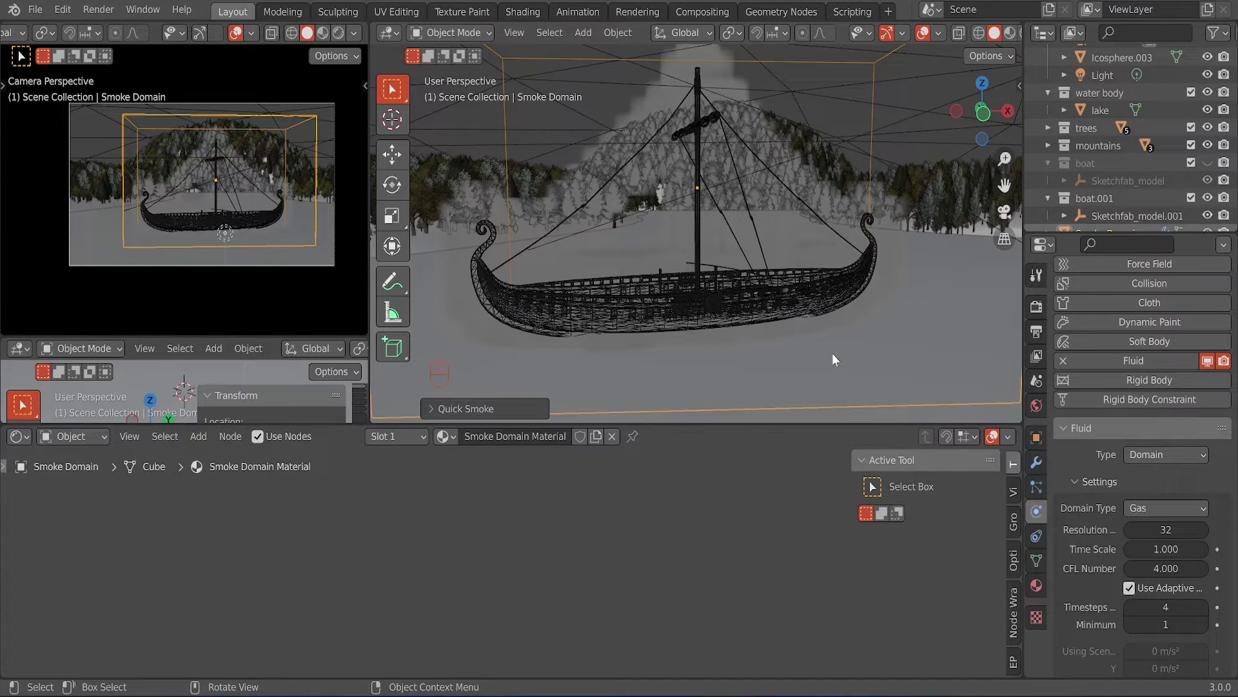
left_click(736, 302)
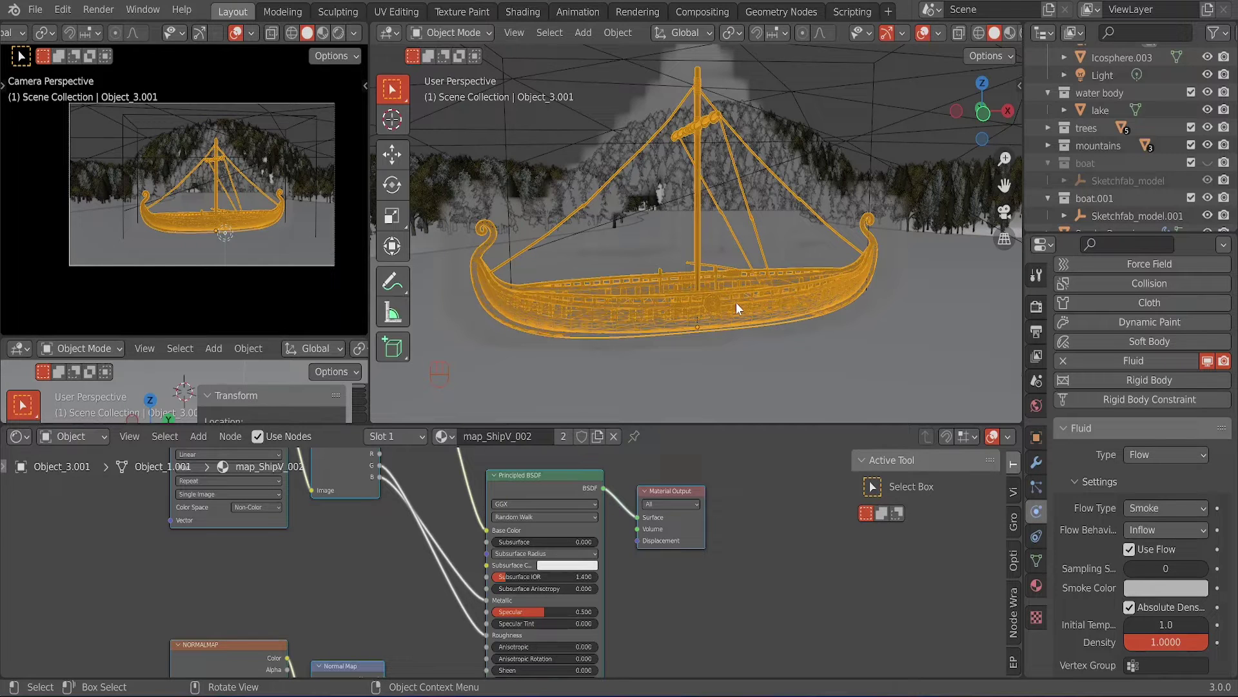
left_click(1169, 507)
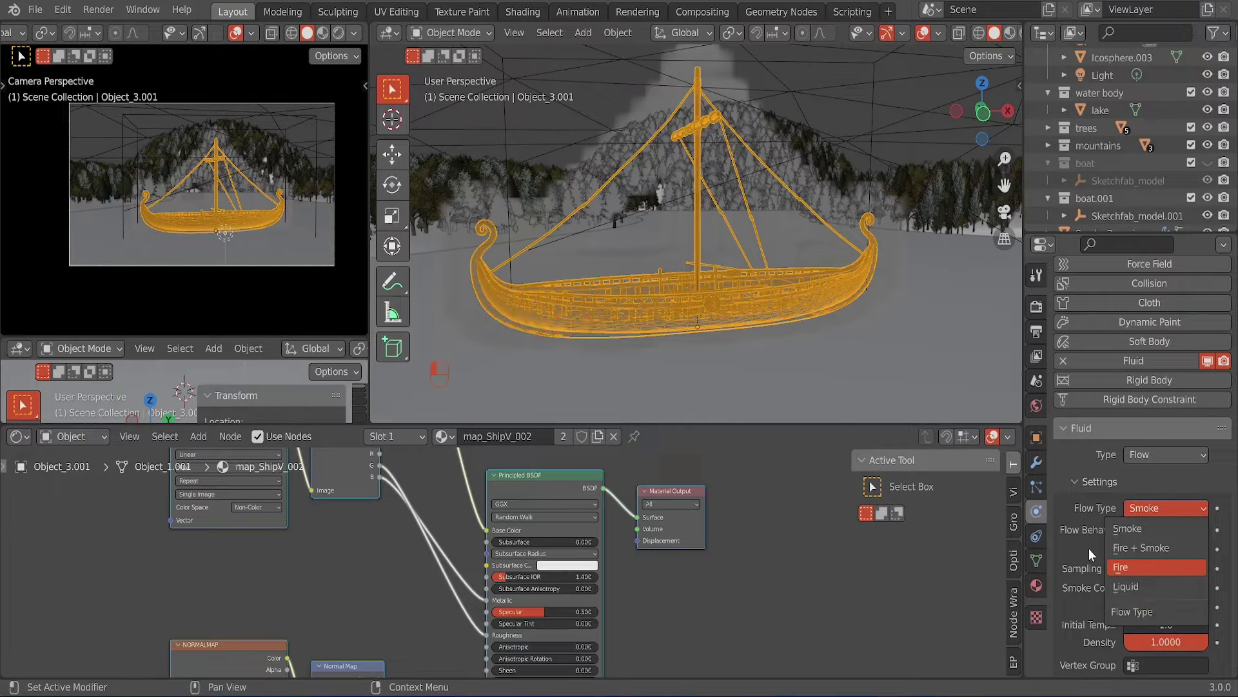
key("Return")
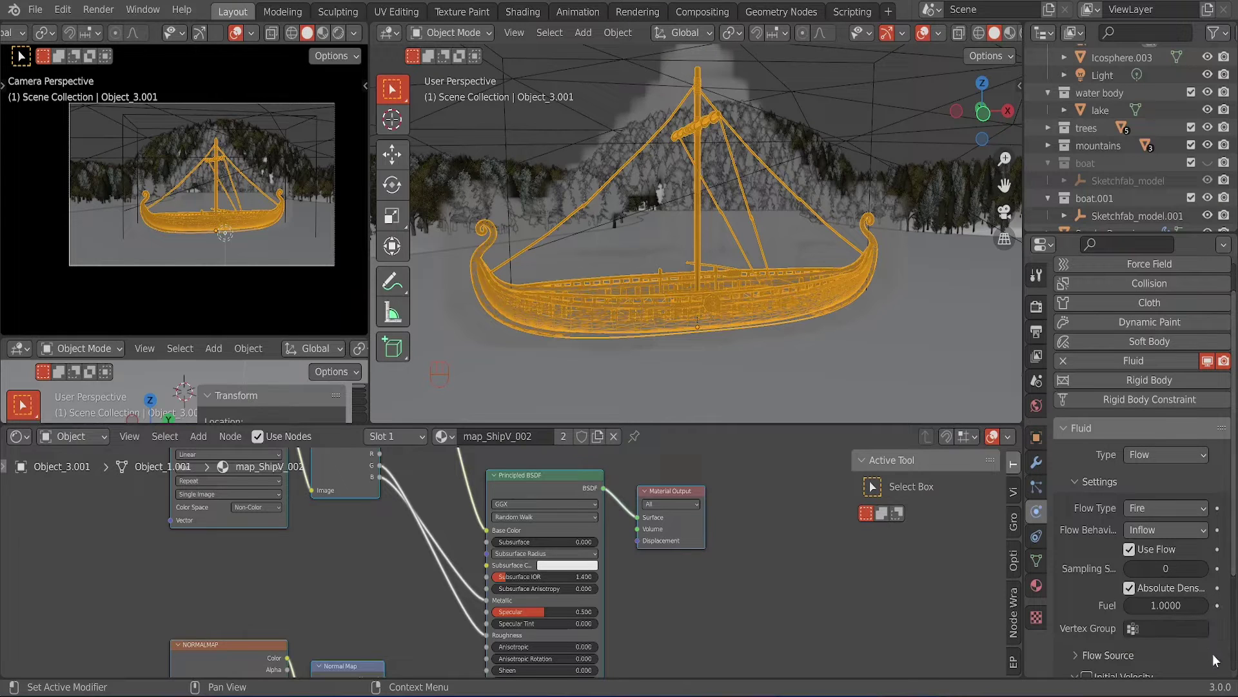
- Set the ship's fire flow Fuel to 2
left_click(1160, 605)
type("1.0")
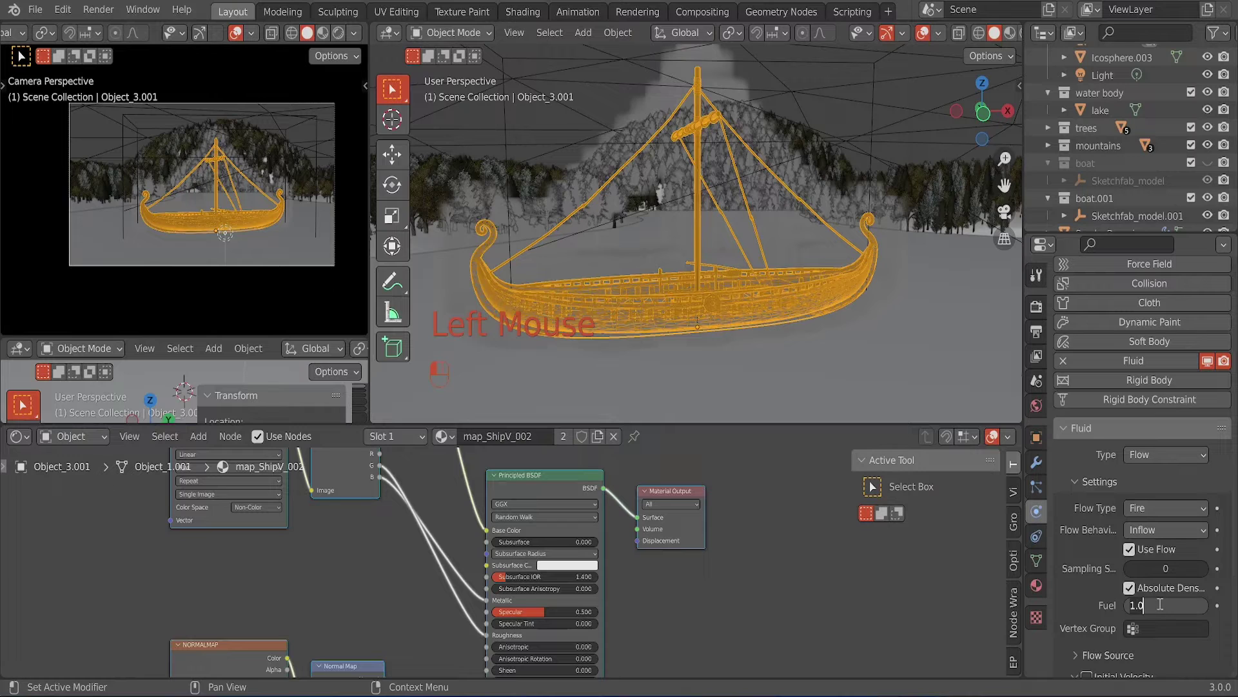
key("BackSpace")
key("BackSpace")
key("BackSpace")
type("2")
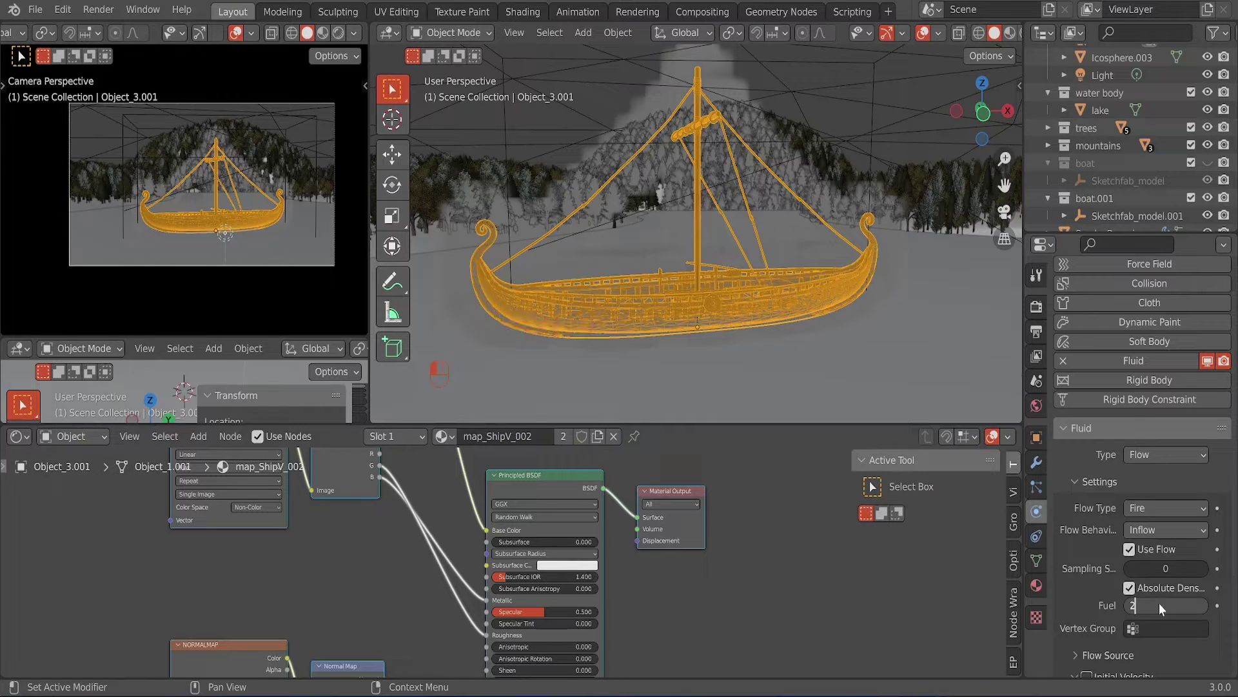
key("Return")
- Expand the ship's Flow Source settings and set the Surface Emission to 1
scroll(1204, 651, "down", 2)
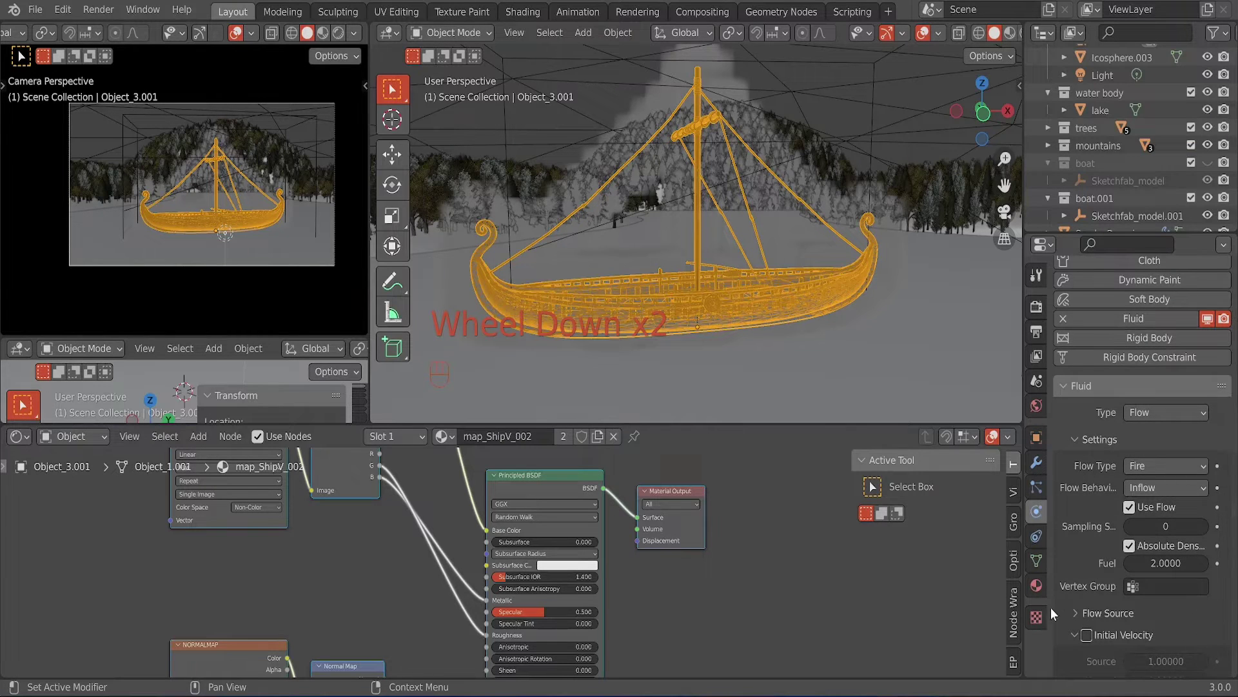
left_click(1077, 612)
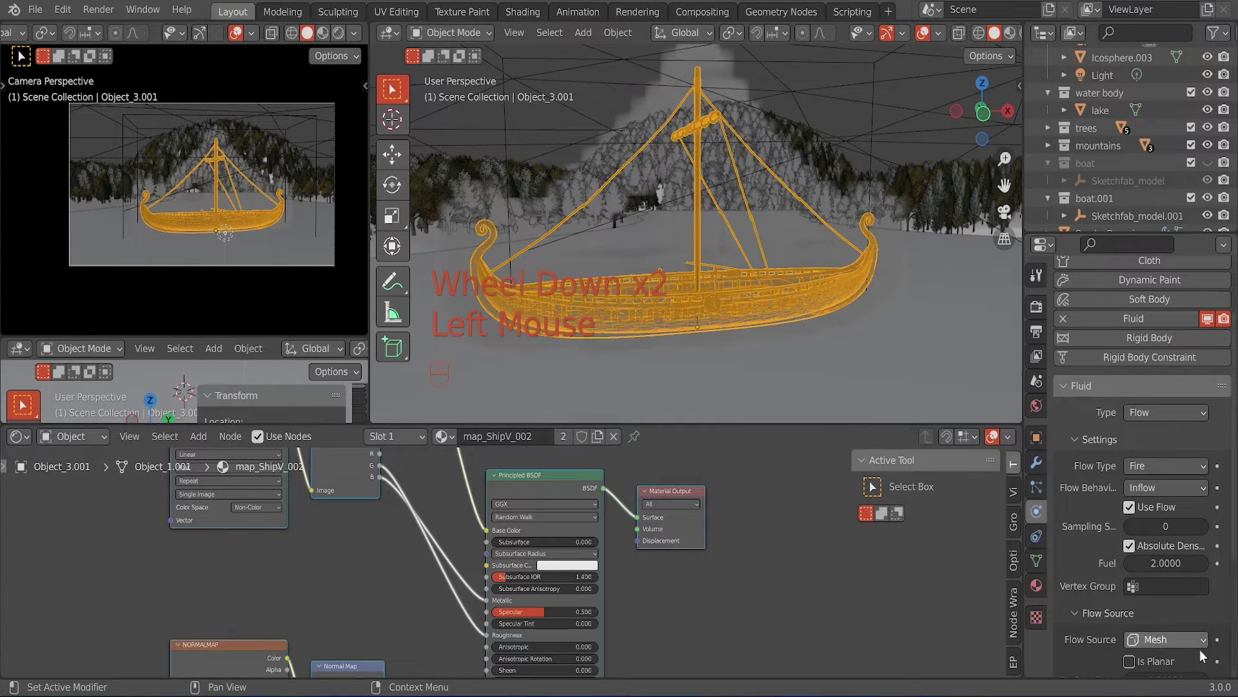
scroll(1209, 585, "down", 2)
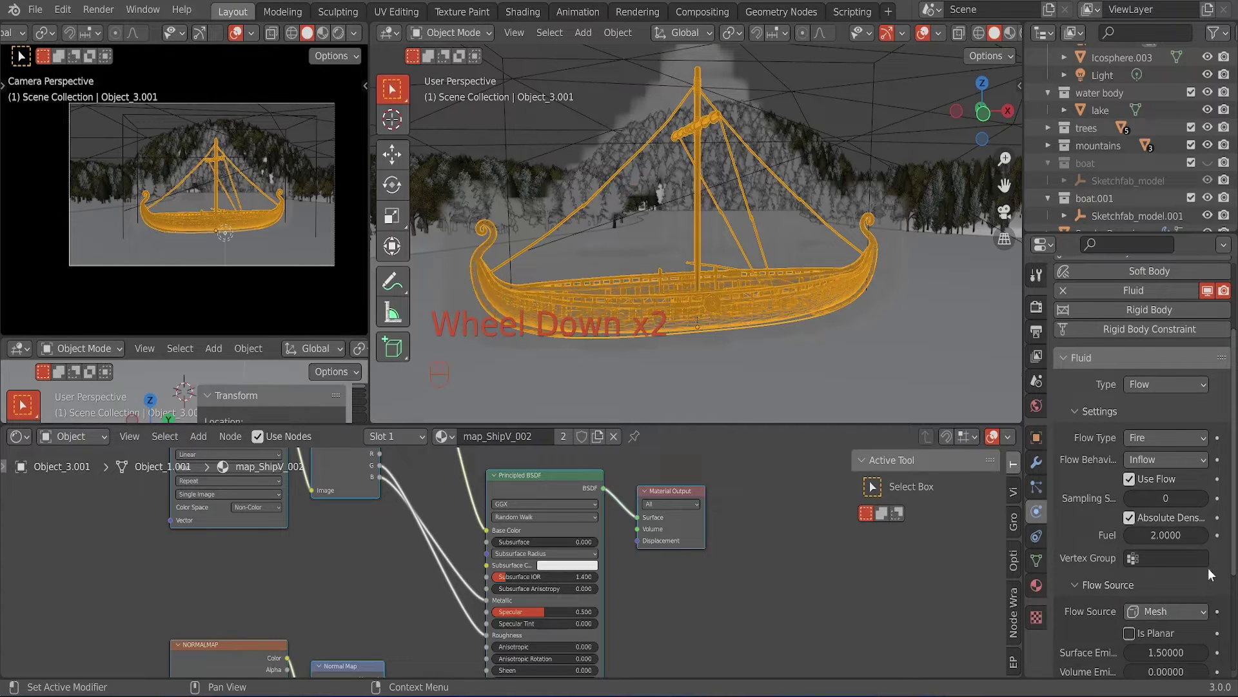
scroll(1209, 568, "down", 1)
left_click(1169, 638)
key("BackSpace")
key("BackSpace")
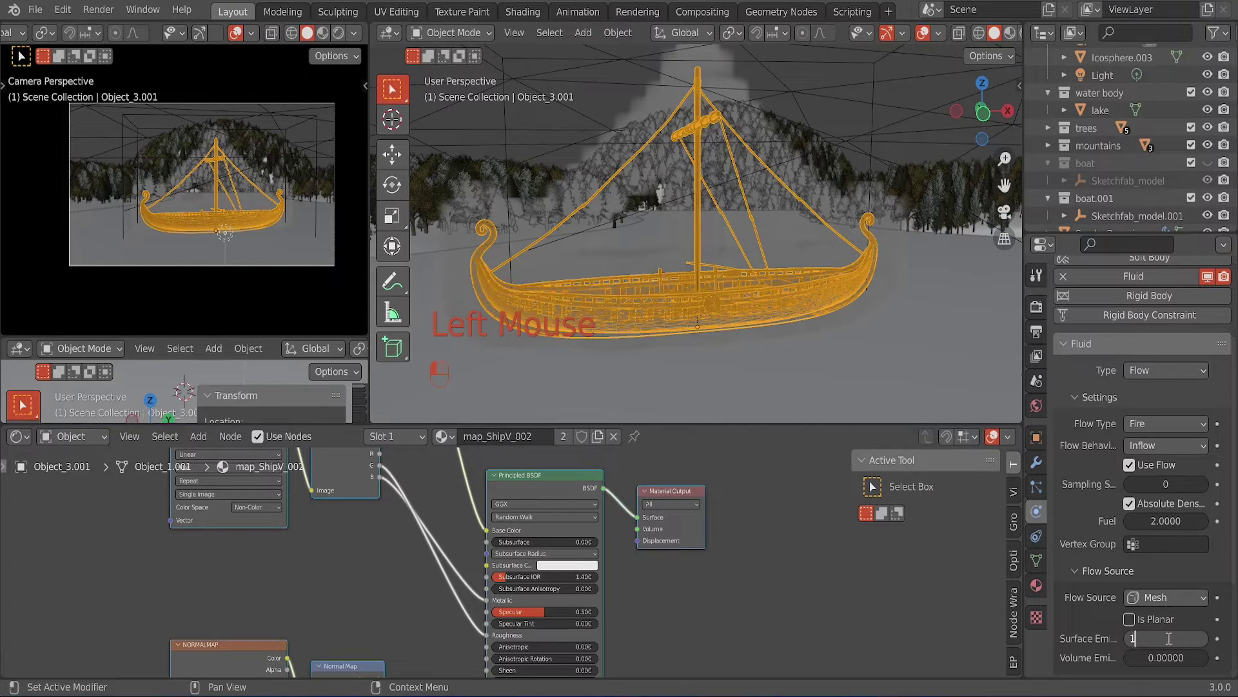
key("Return")
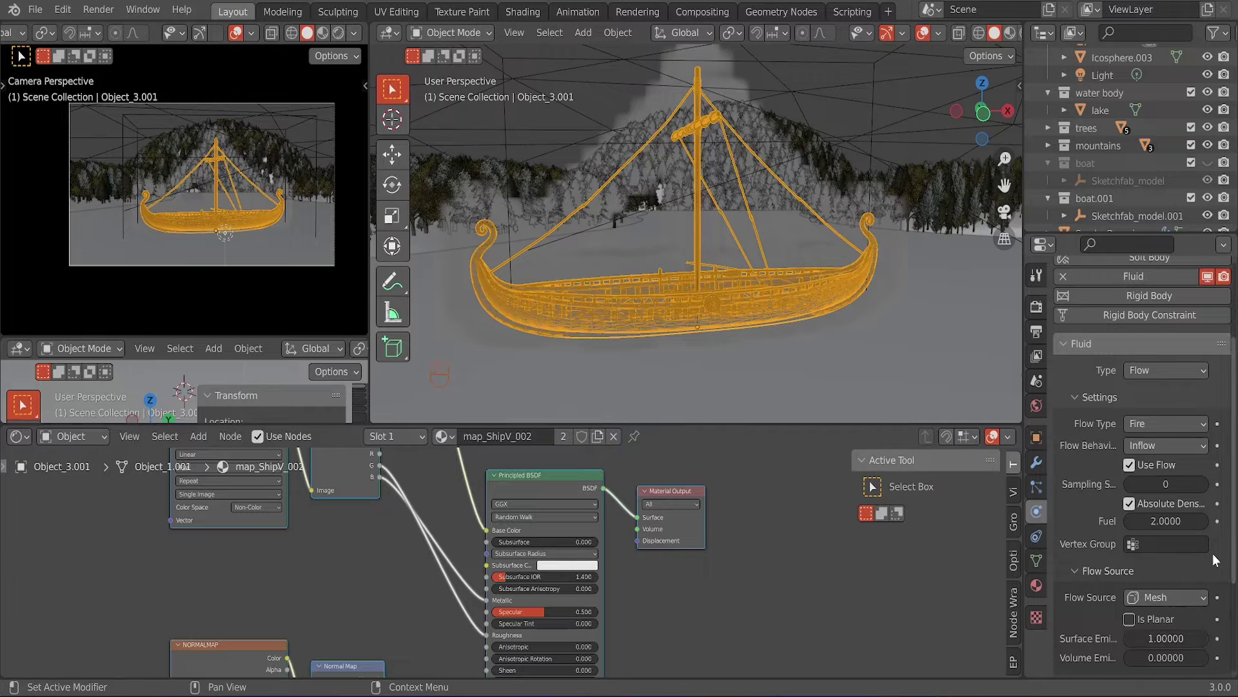
scroll(1213, 553, "down", 2)
scroll(1213, 553, "down", 3)
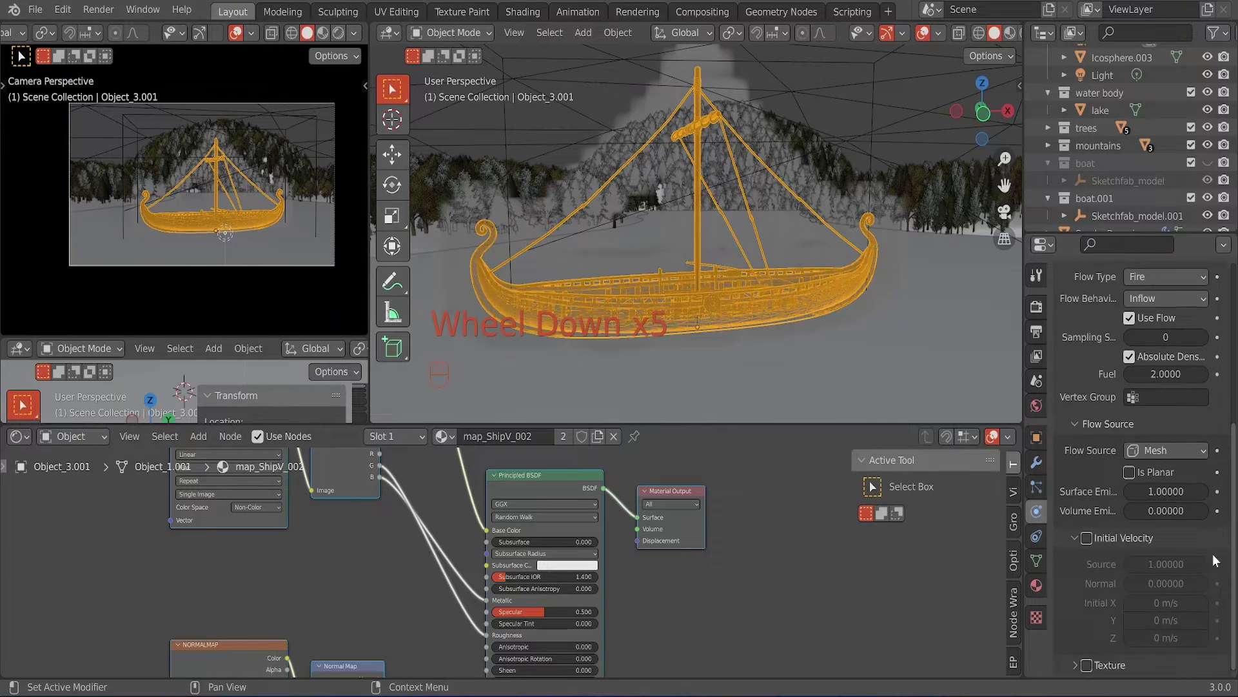
scroll(1213, 556, "down", 2)
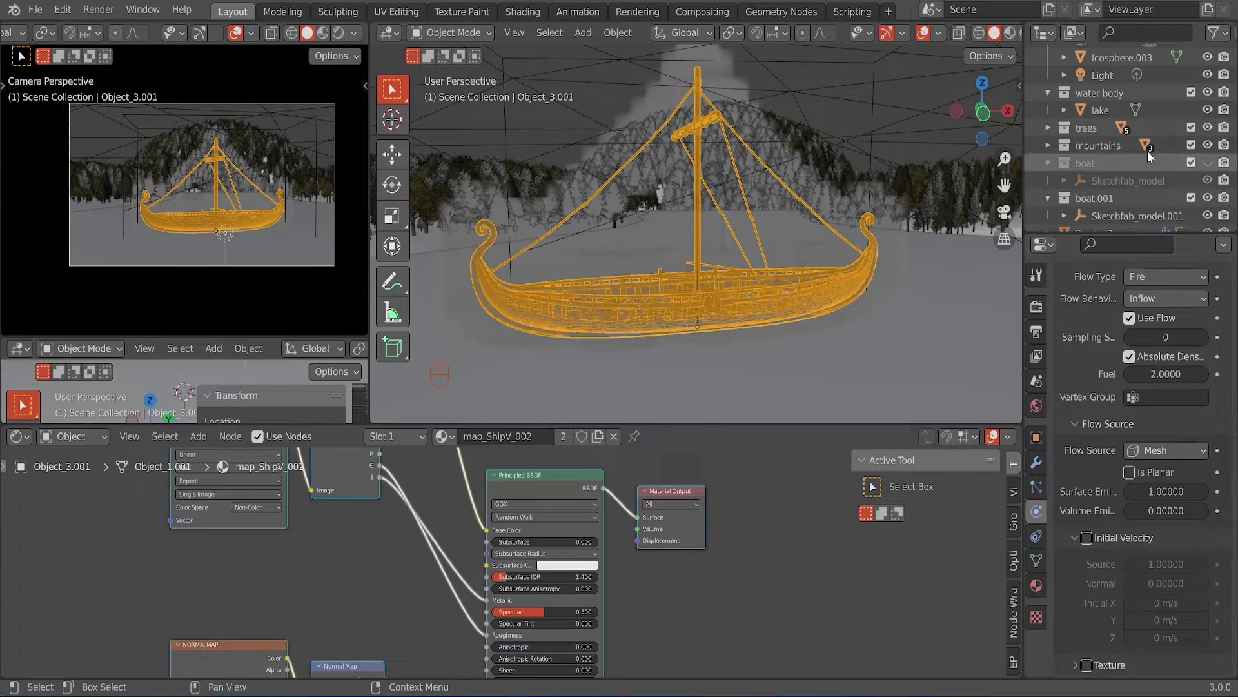
- Select the Smoke Domain object and set its fluid cache Type to Modular
scroll(1148, 151, "down", 4)
scroll(1121, 199, "down", 1)
left_click(1115, 210)
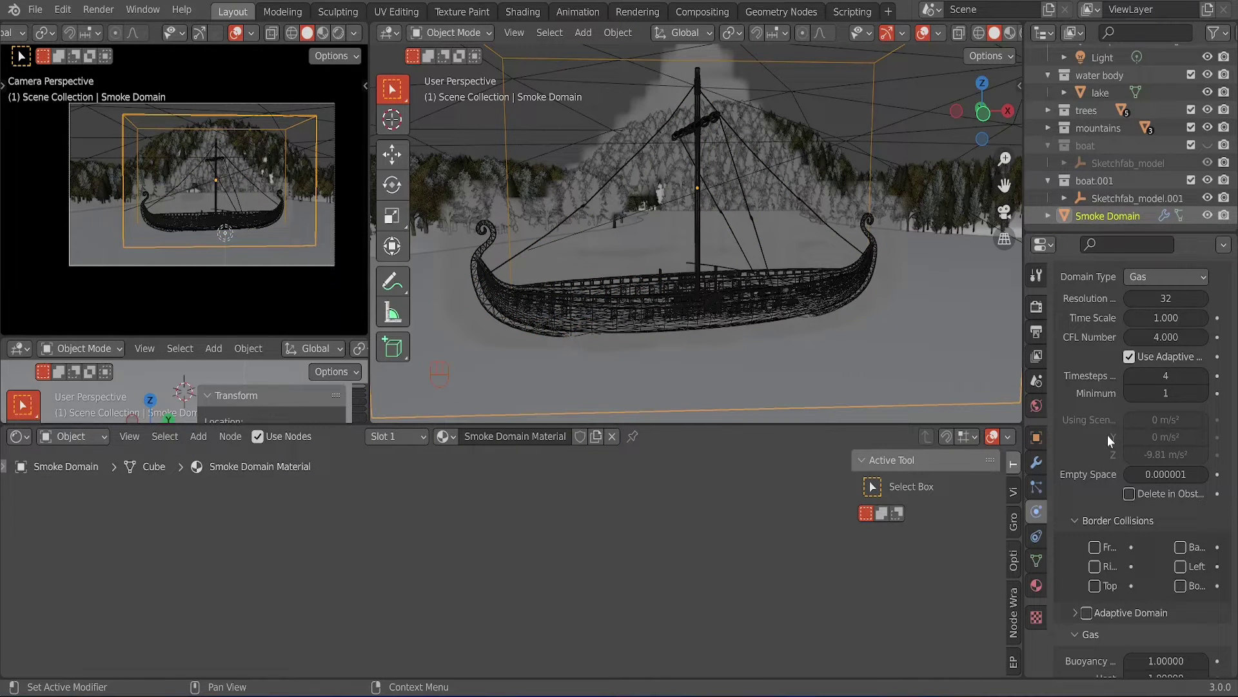
scroll(1108, 445, "down", 3)
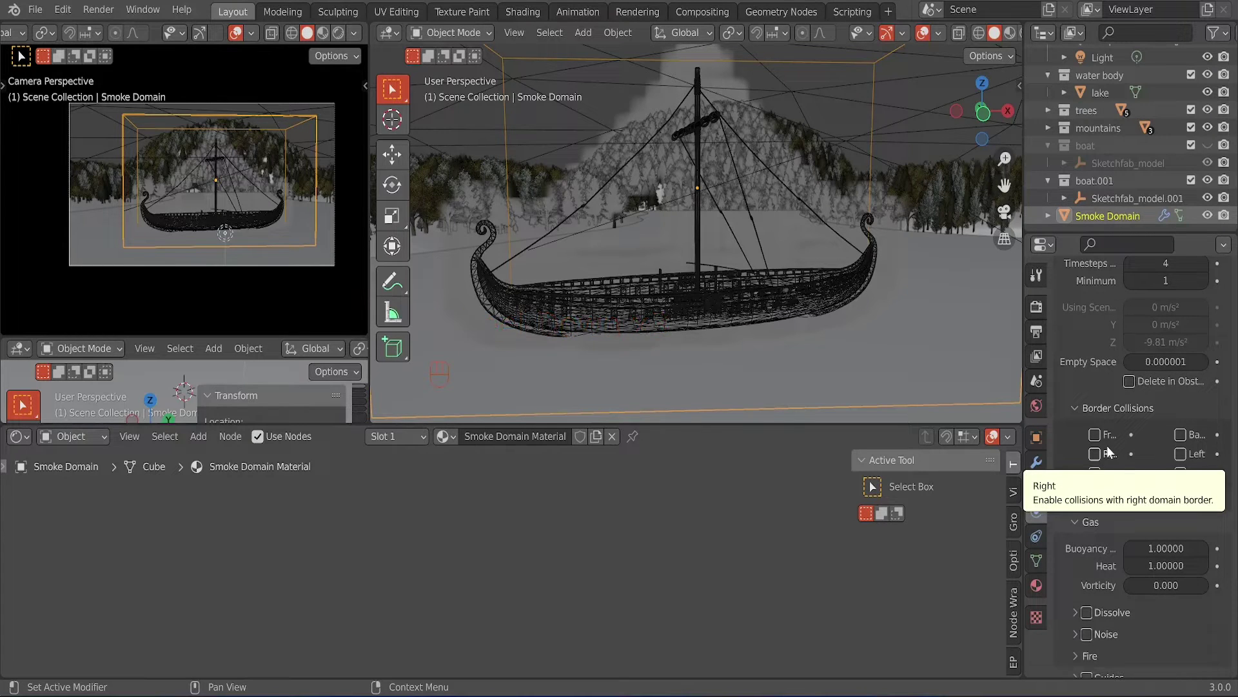
scroll(1108, 452, "down", 6)
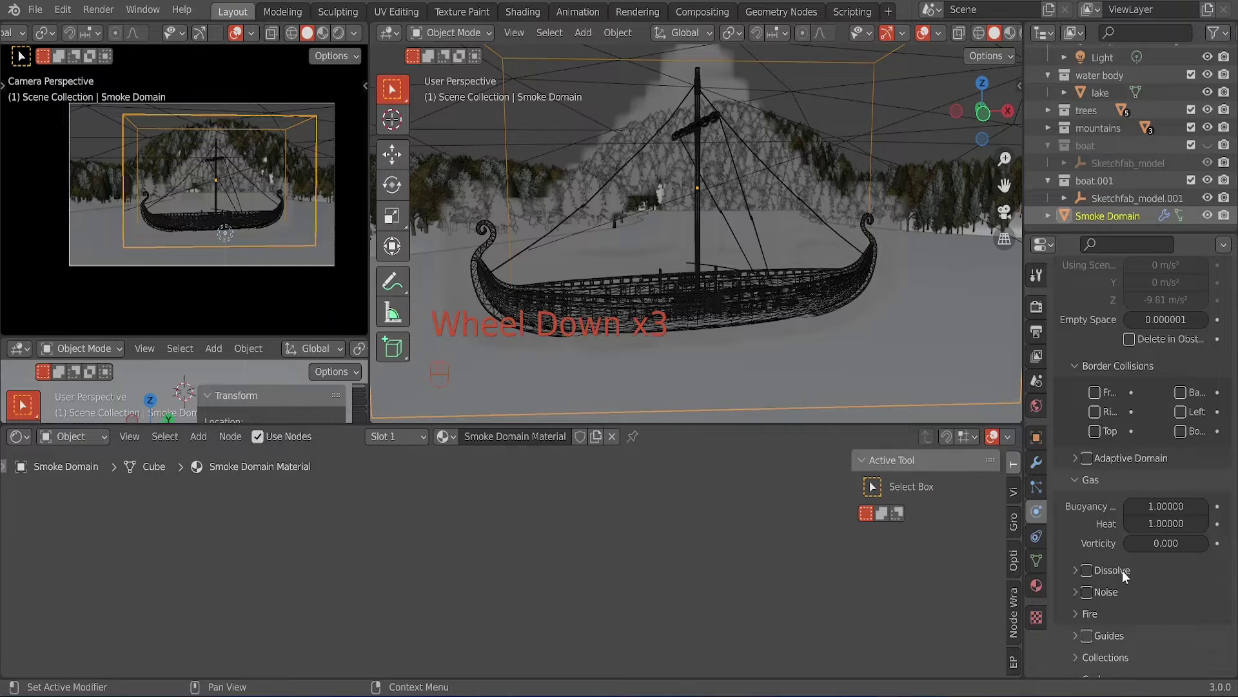
scroll(1143, 529, "down", 4)
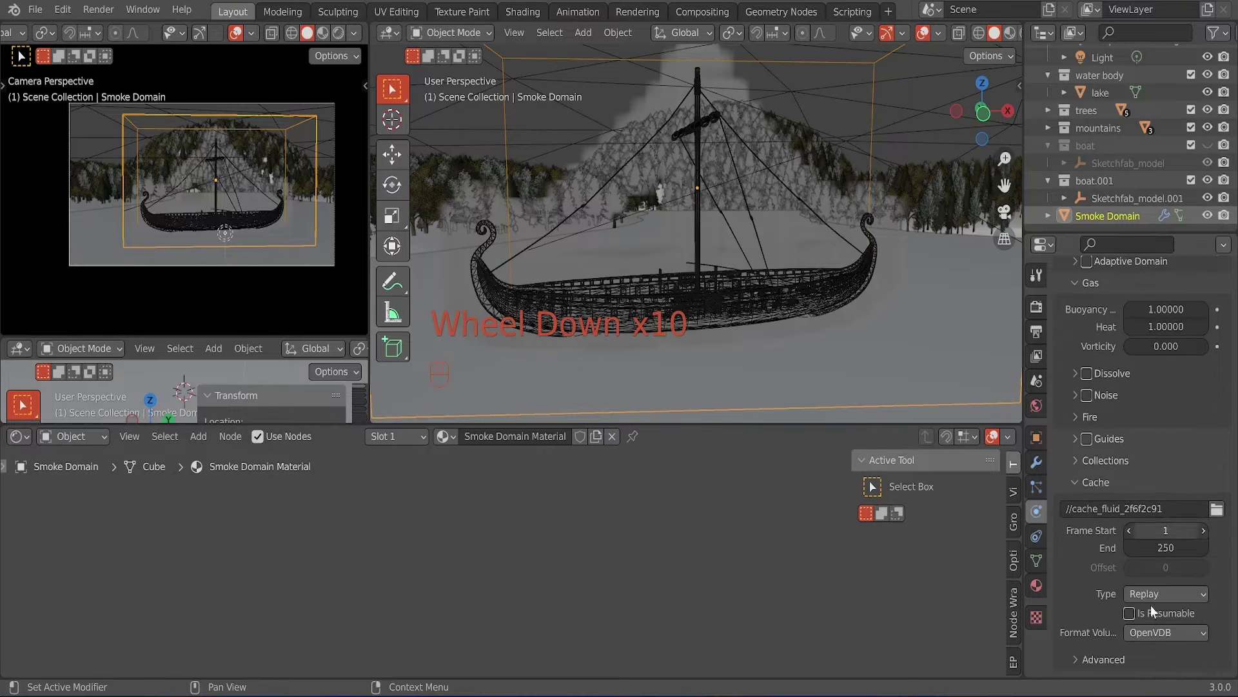
left_click(1154, 593)
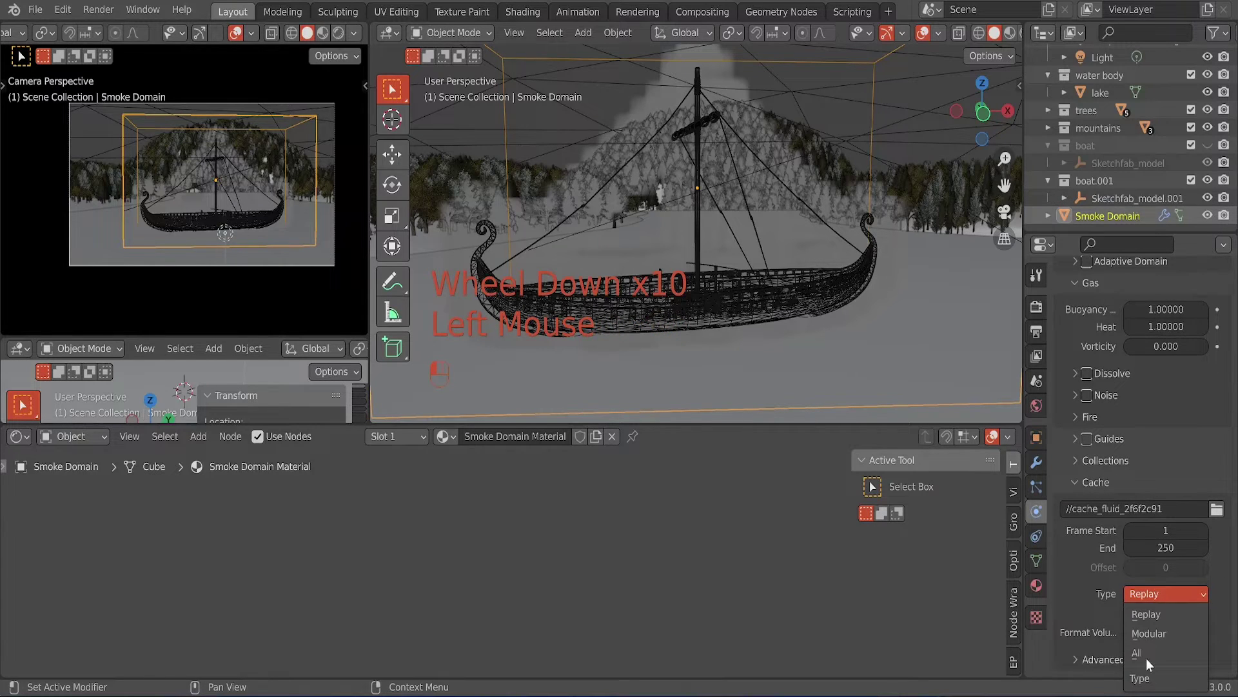
left_click(1151, 634)
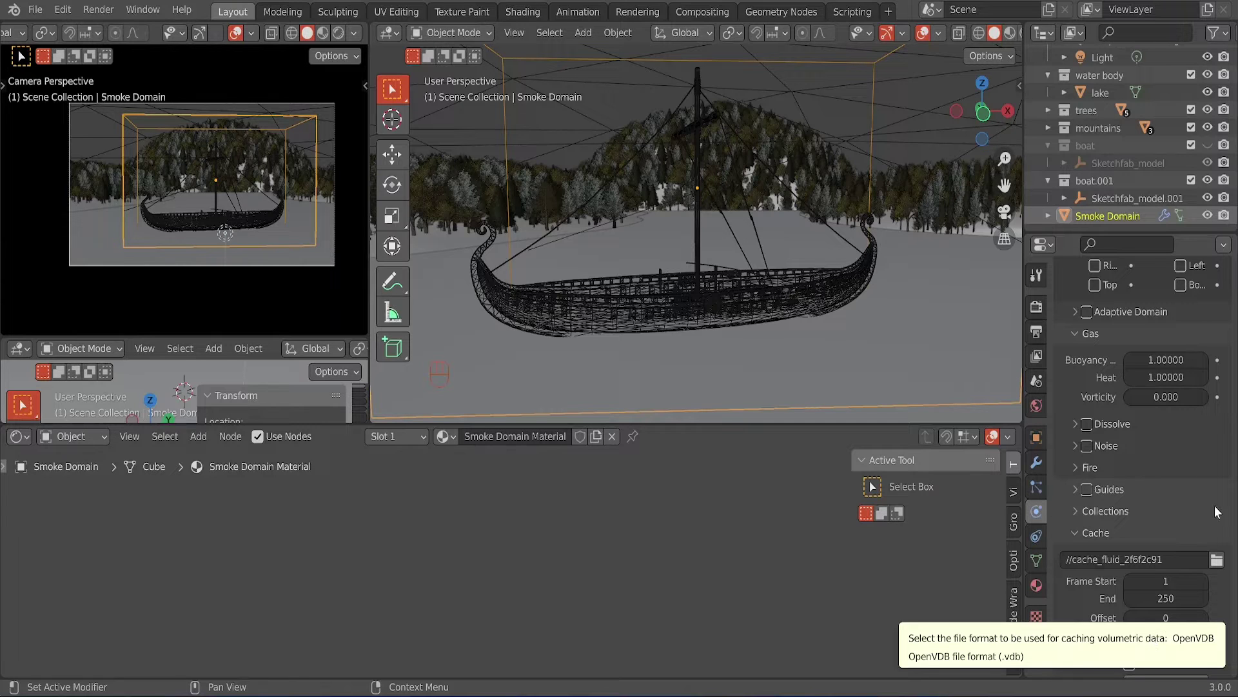
- Set the smoke domain's Resolution Divisions to 128
scroll(1202, 440, "up", 6)
scroll(1202, 440, "up", 2)
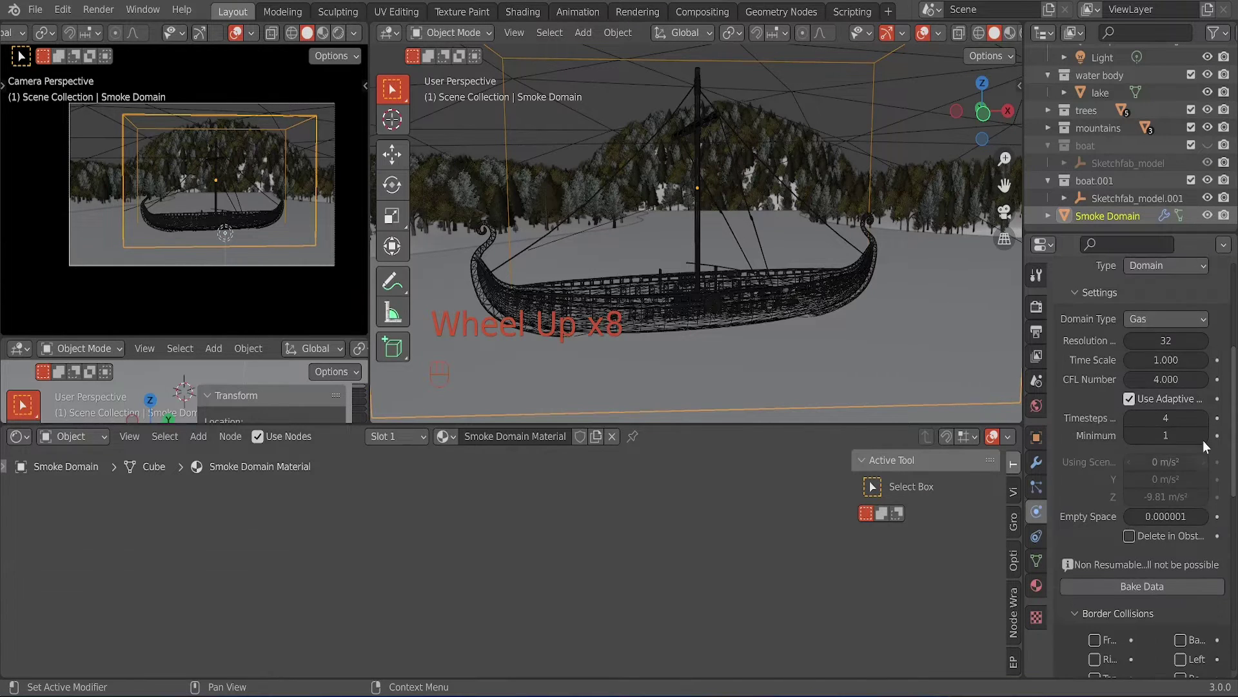
scroll(1179, 371, "up", 2)
left_click(1168, 369)
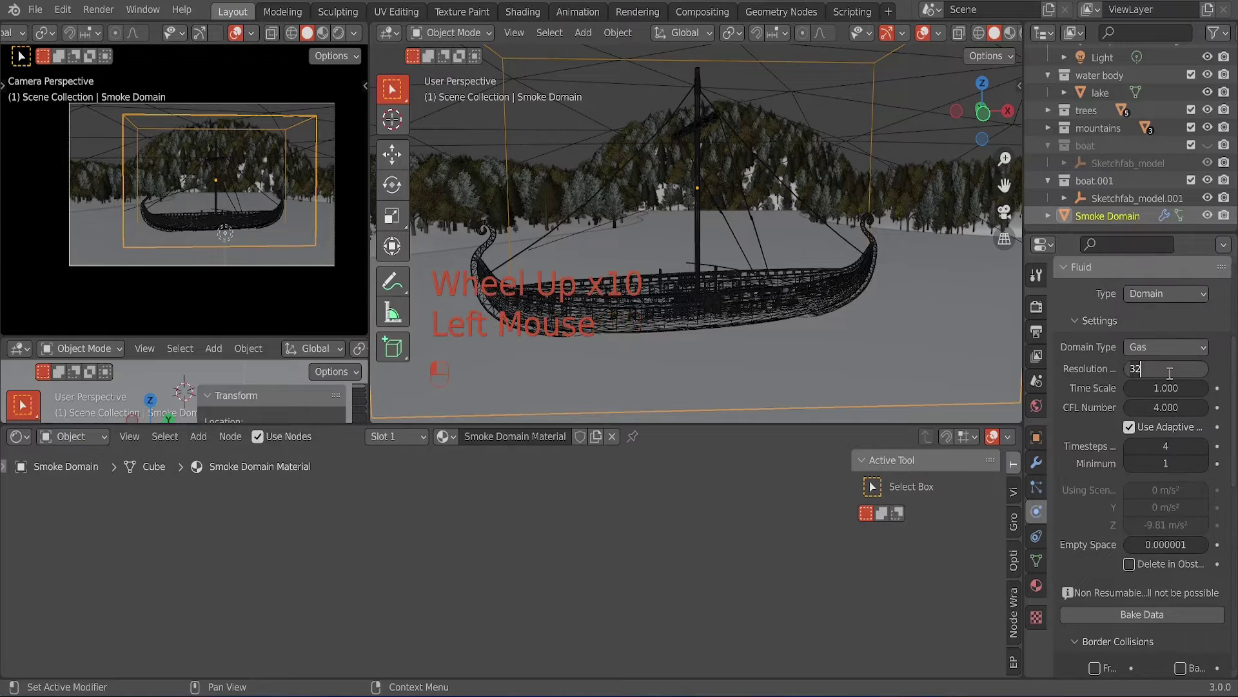
type("128")
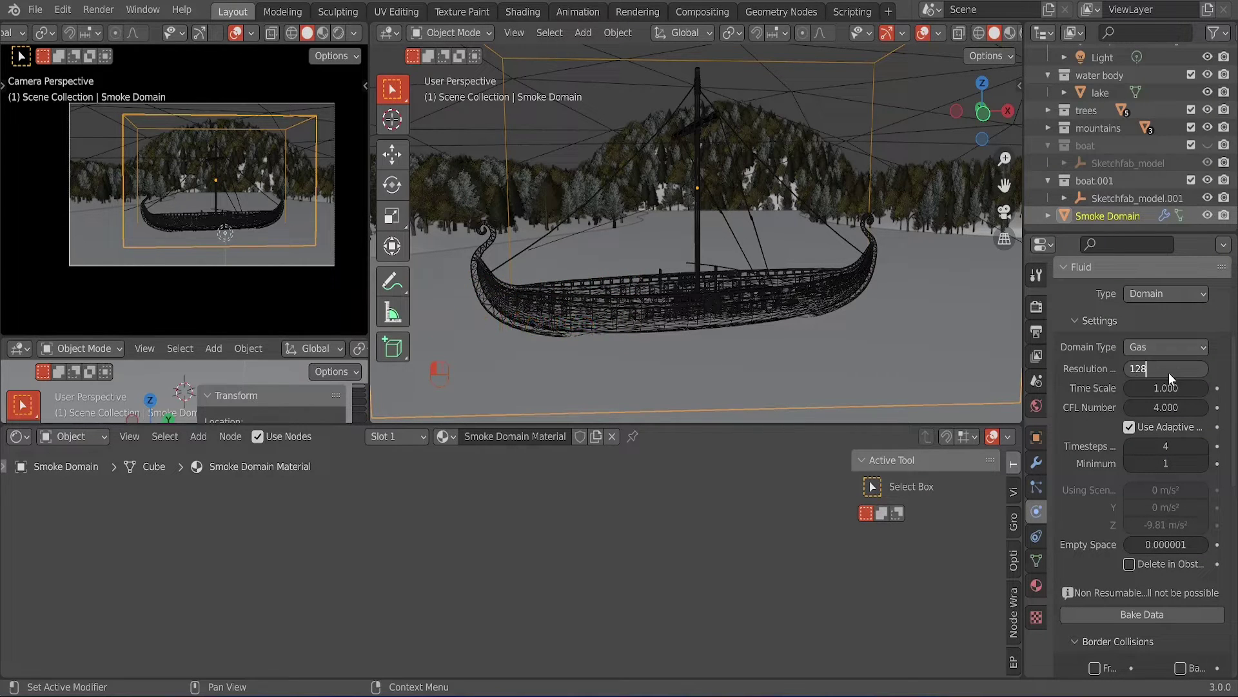
key("Return")
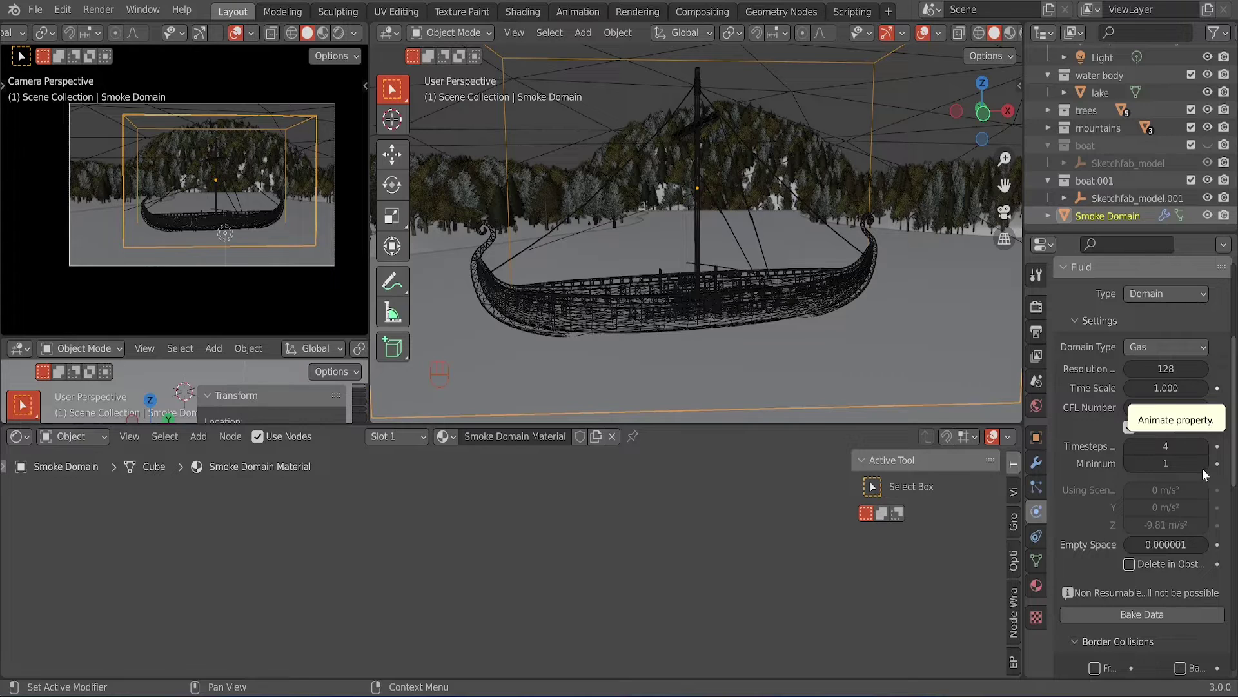
- Enable Adaptive Domain on the smoke domain and set the gas Vorticity to 0.1
scroll(1198, 471, "down", 2)
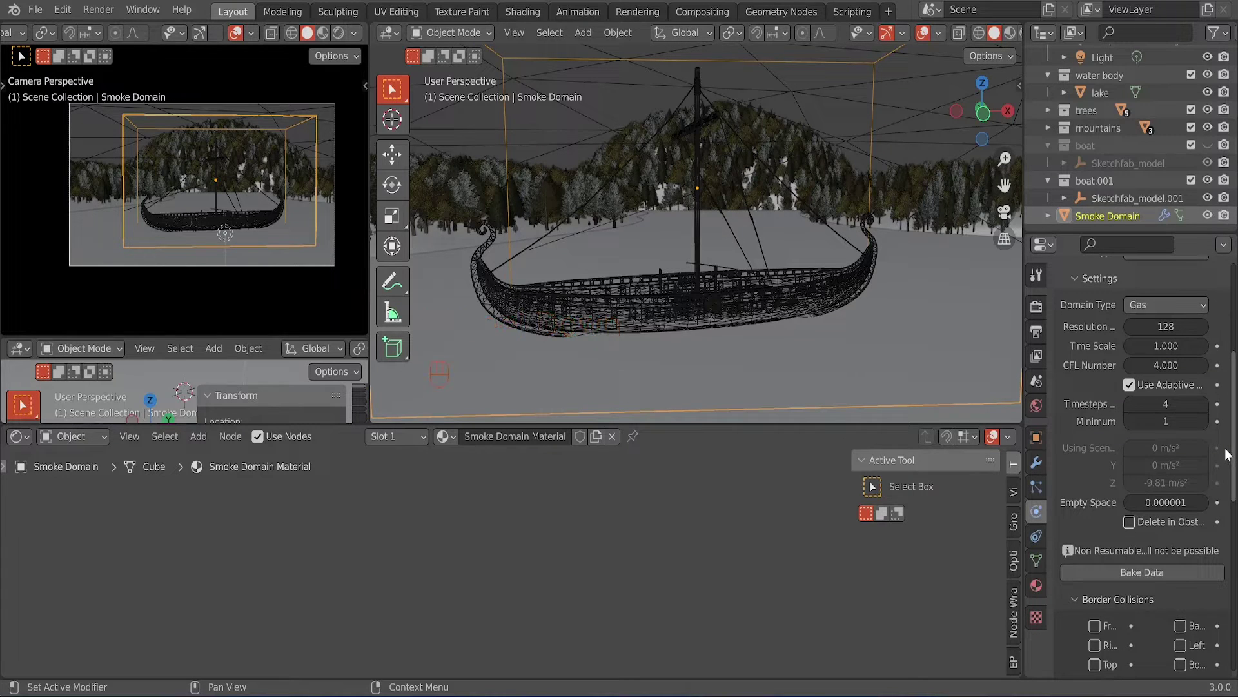
scroll(1220, 453, "down", 2)
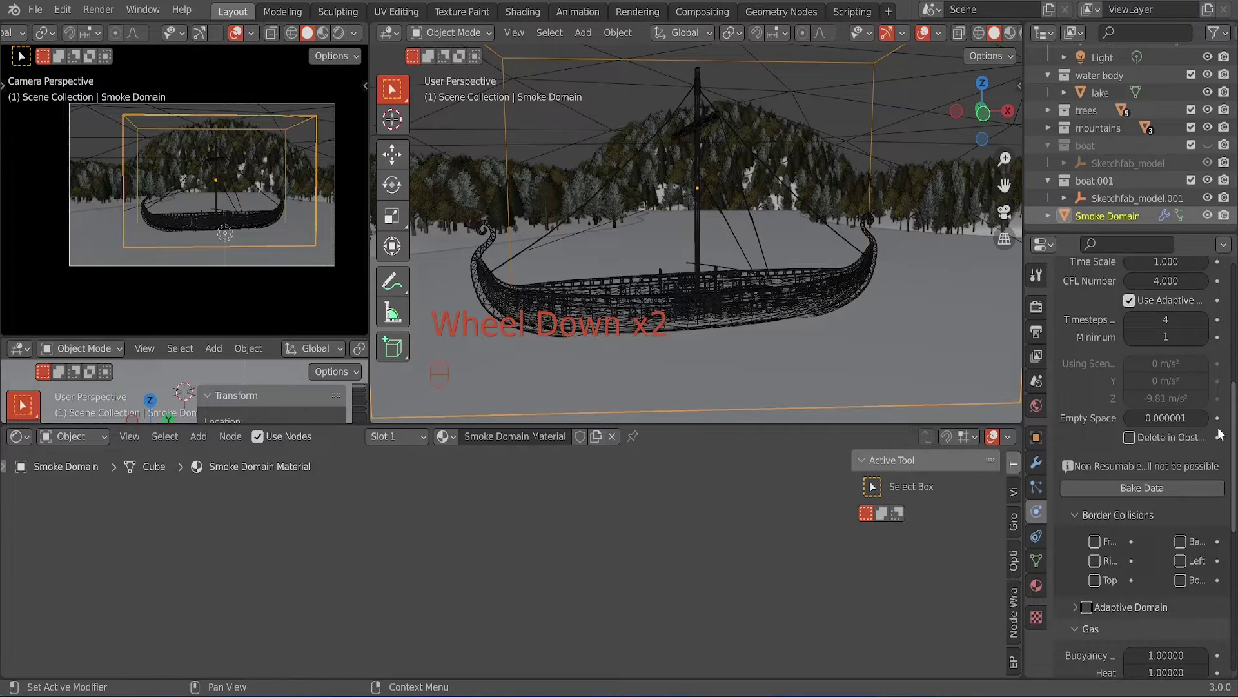
scroll(1219, 434, "down", 2)
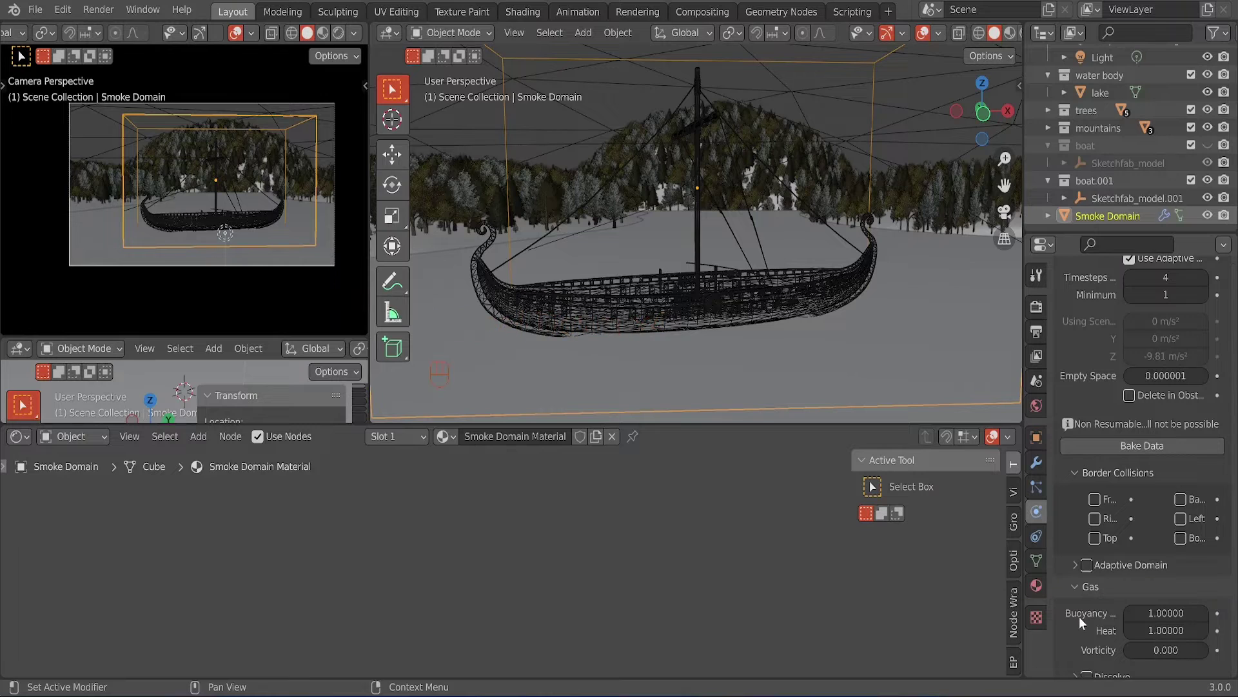
left_click(1087, 565)
left_click(1156, 652)
key("BackSpace")
key("BackSpace")
key("BackSpace")
type(".1")
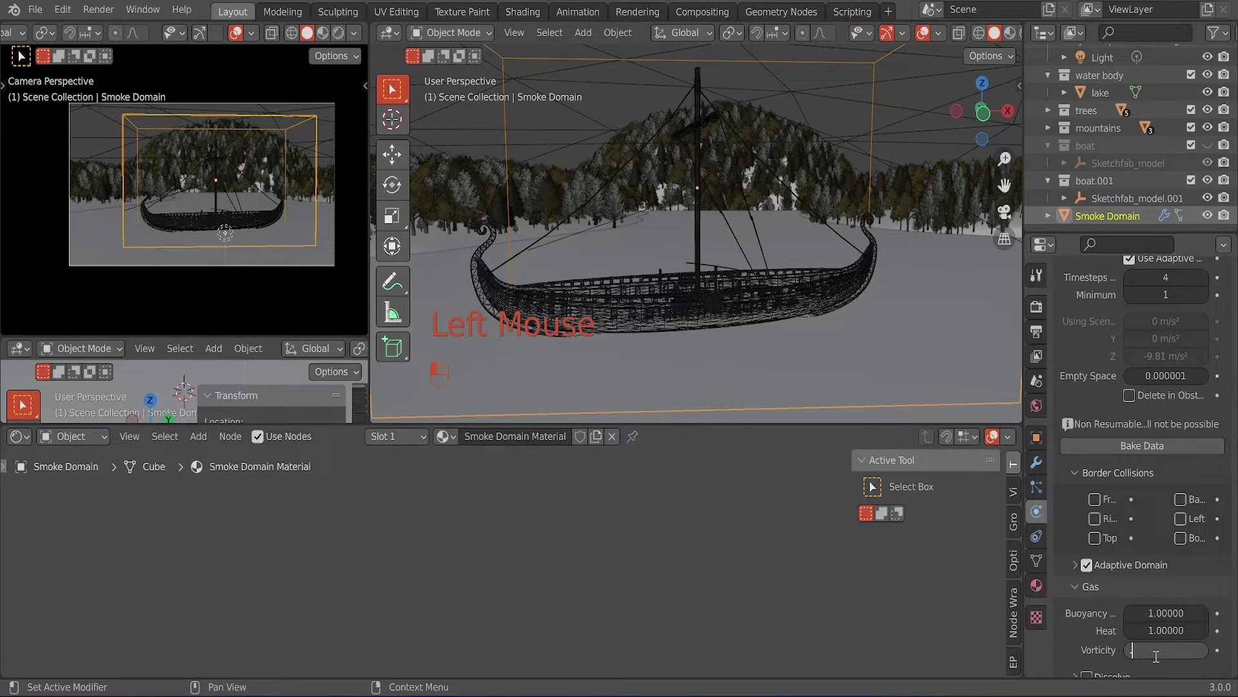
key("Return")
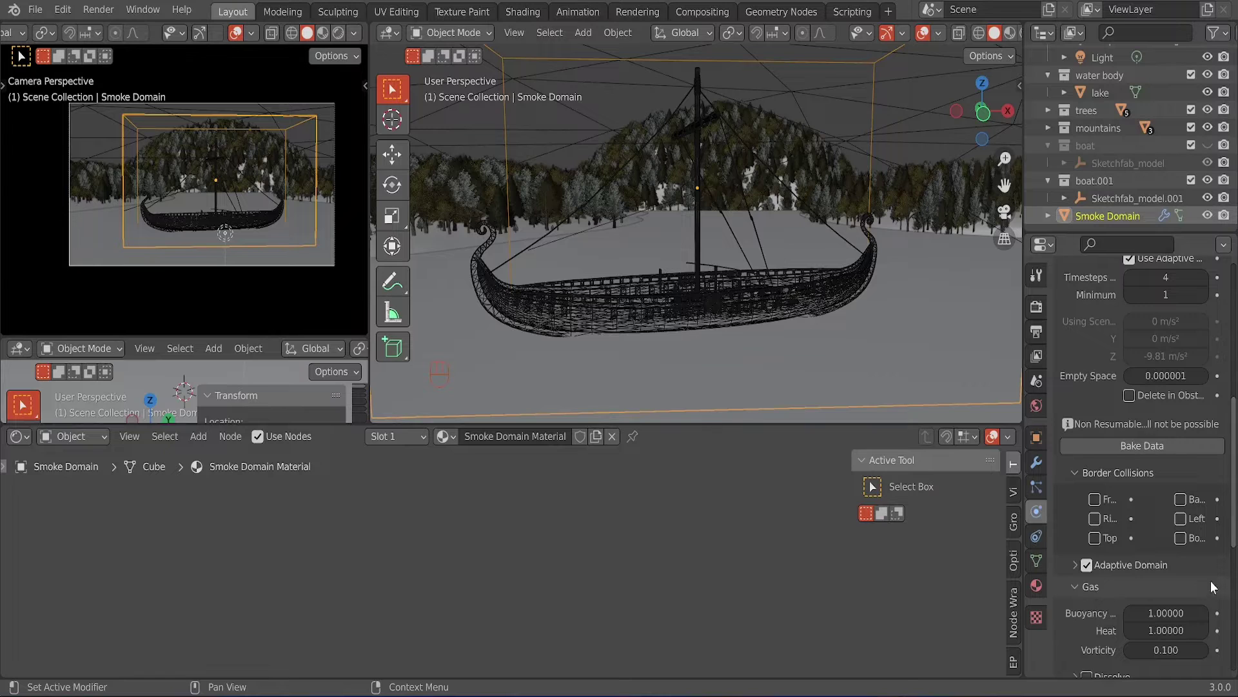
- Expand the domain's Fire settings and set Flame Smoke to 0.05 and the fire Vorticity to 0.1
scroll(1209, 583, "down", 7)
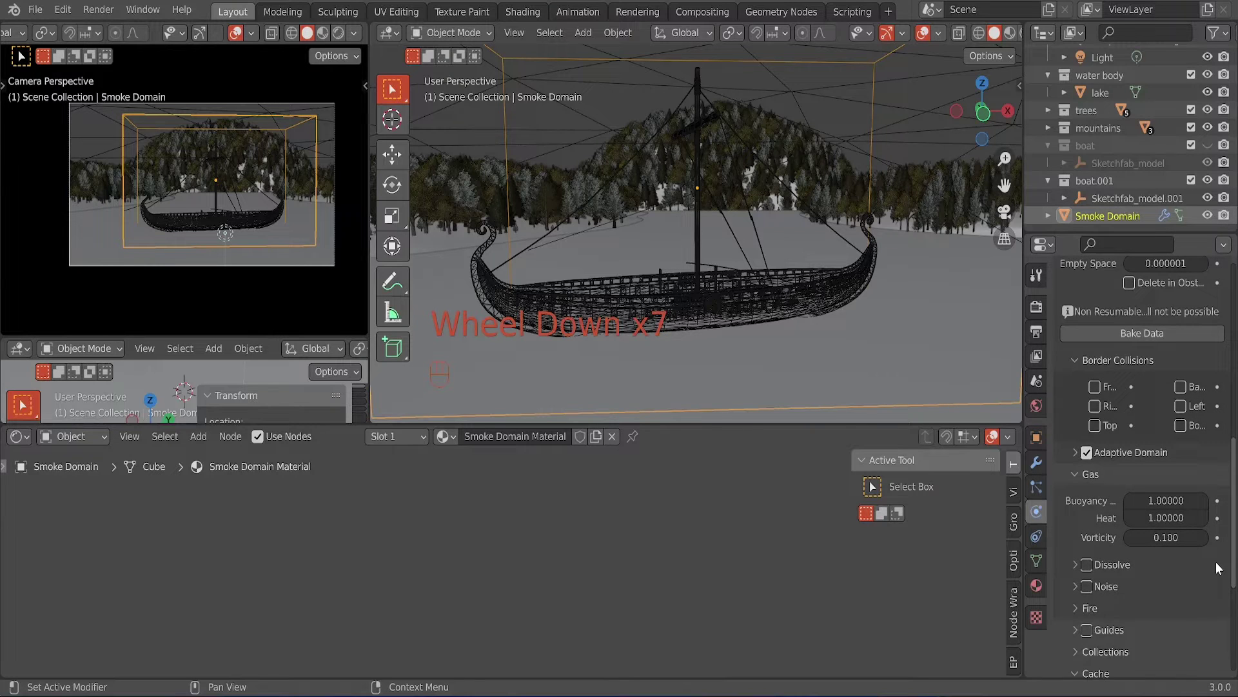
scroll(1217, 562, "down", 4)
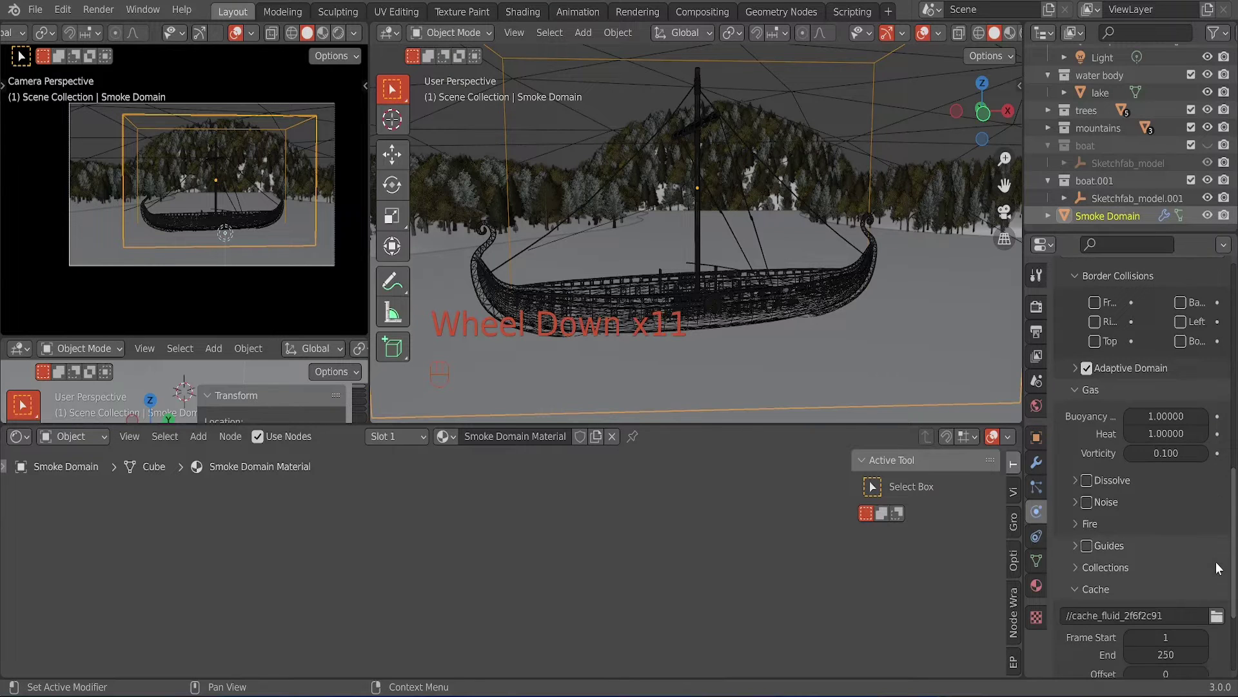
left_click(1075, 523)
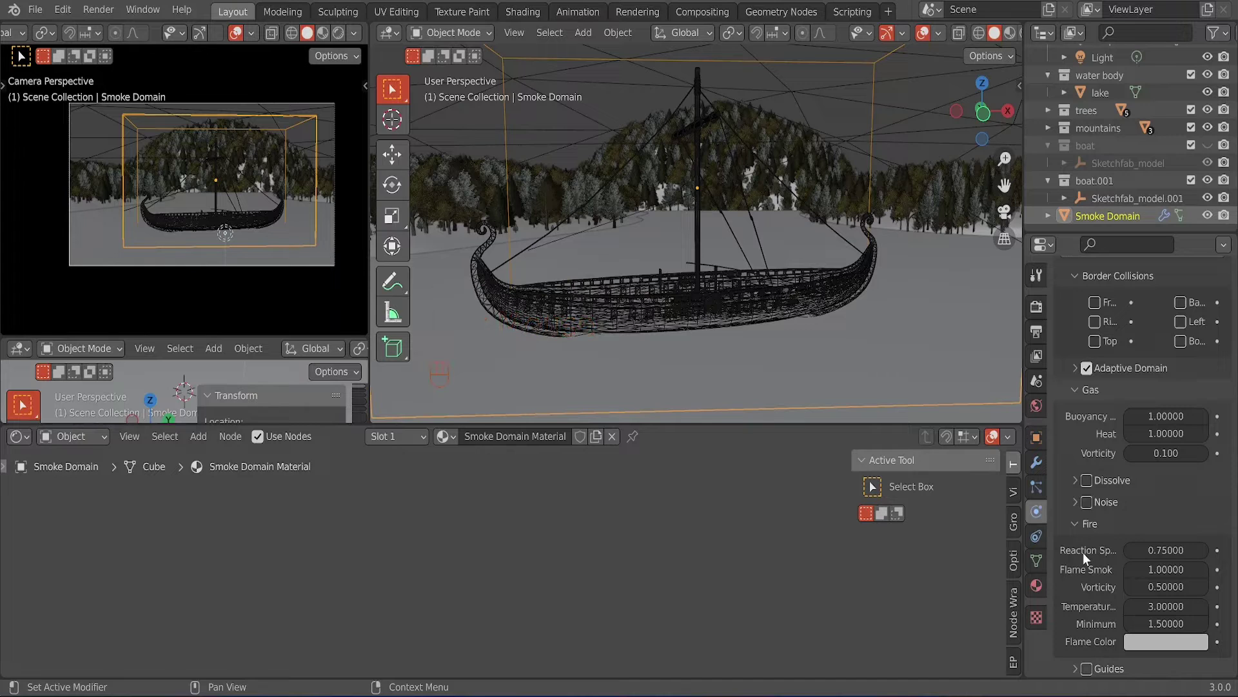
left_click(1168, 570)
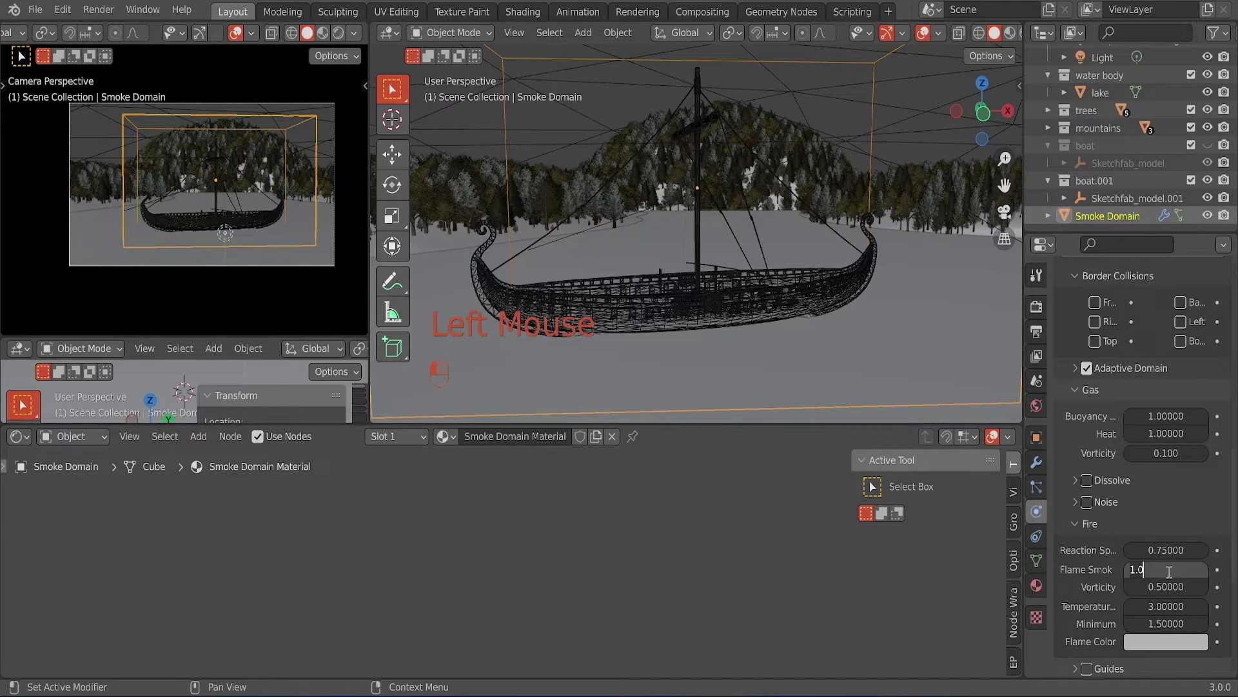
type(".05")
key("Return")
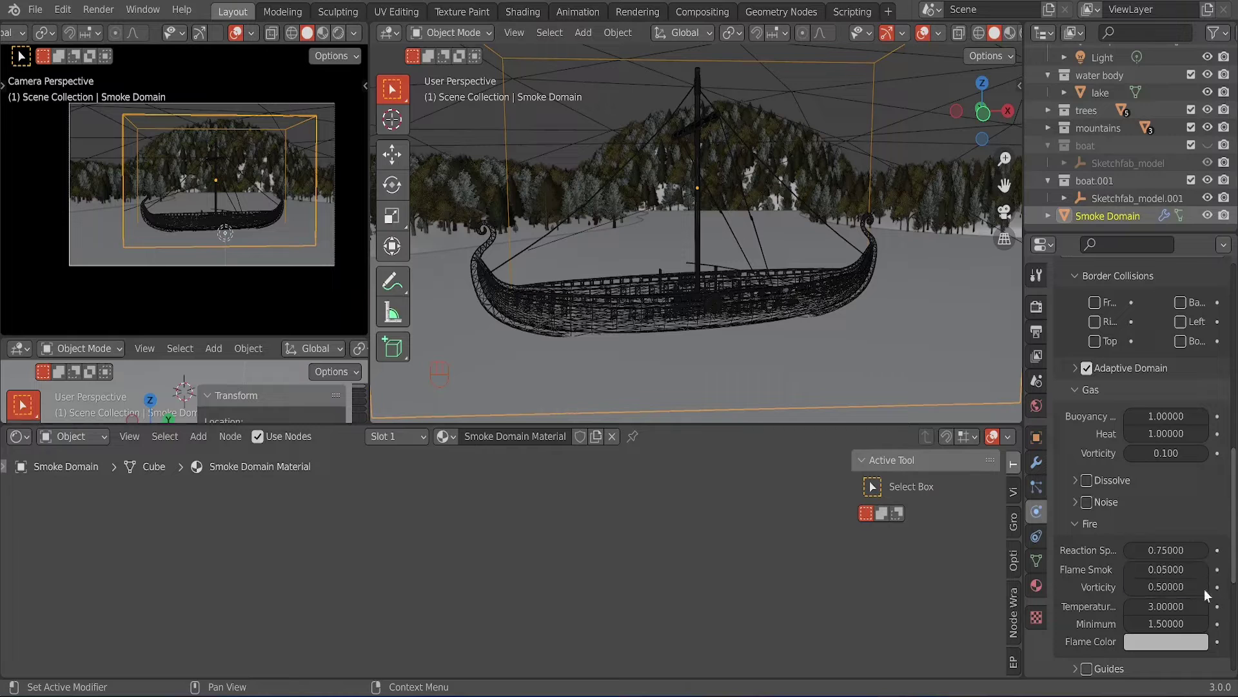
left_click(1169, 587)
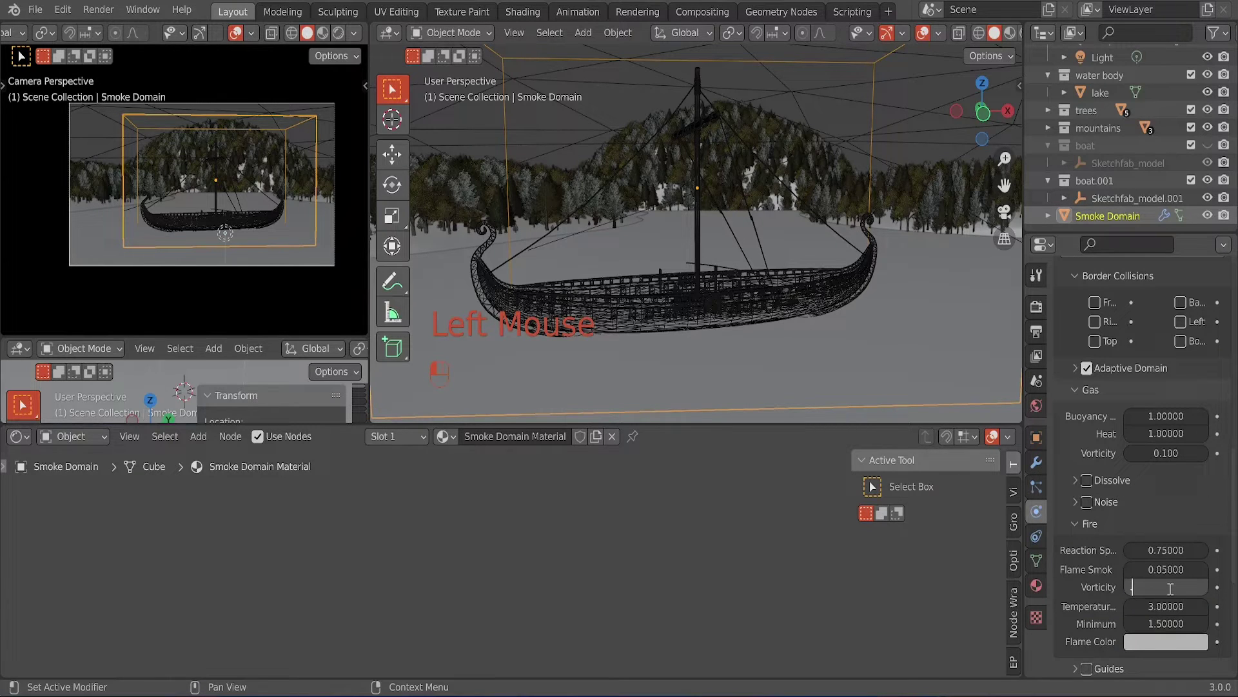
type(".1")
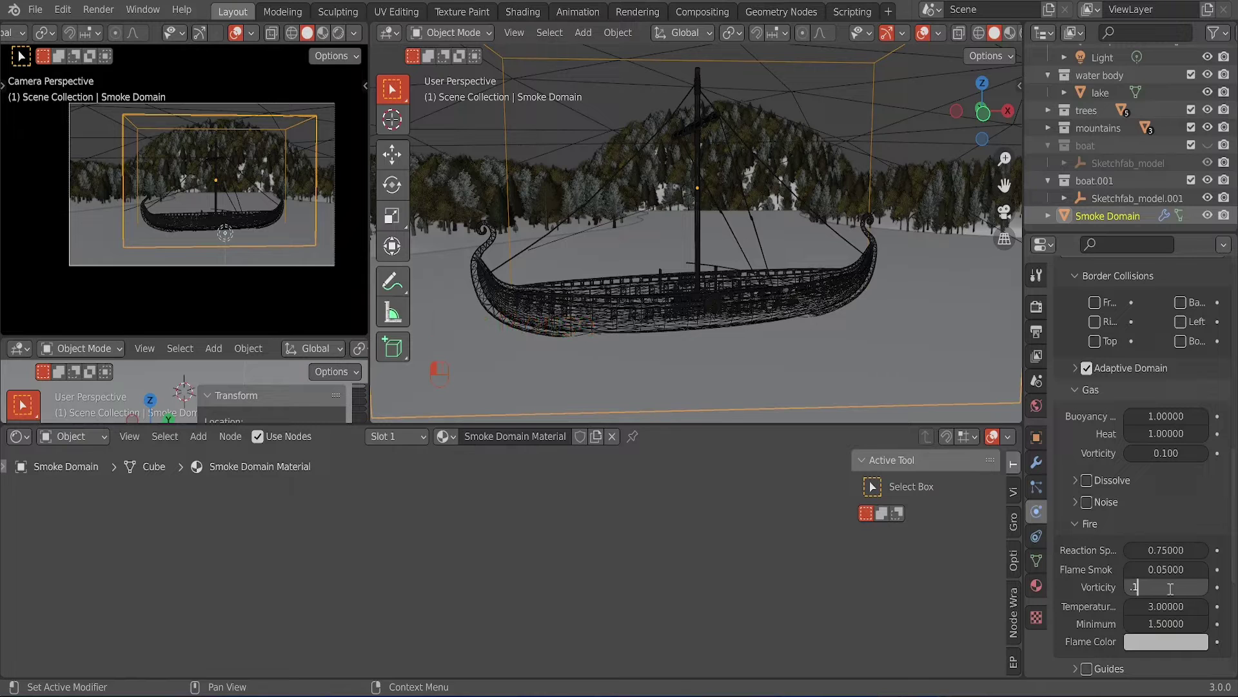
key("Return")
- Set the smoke domain cache's End frame to 100
scroll(1197, 498, "down", 12)
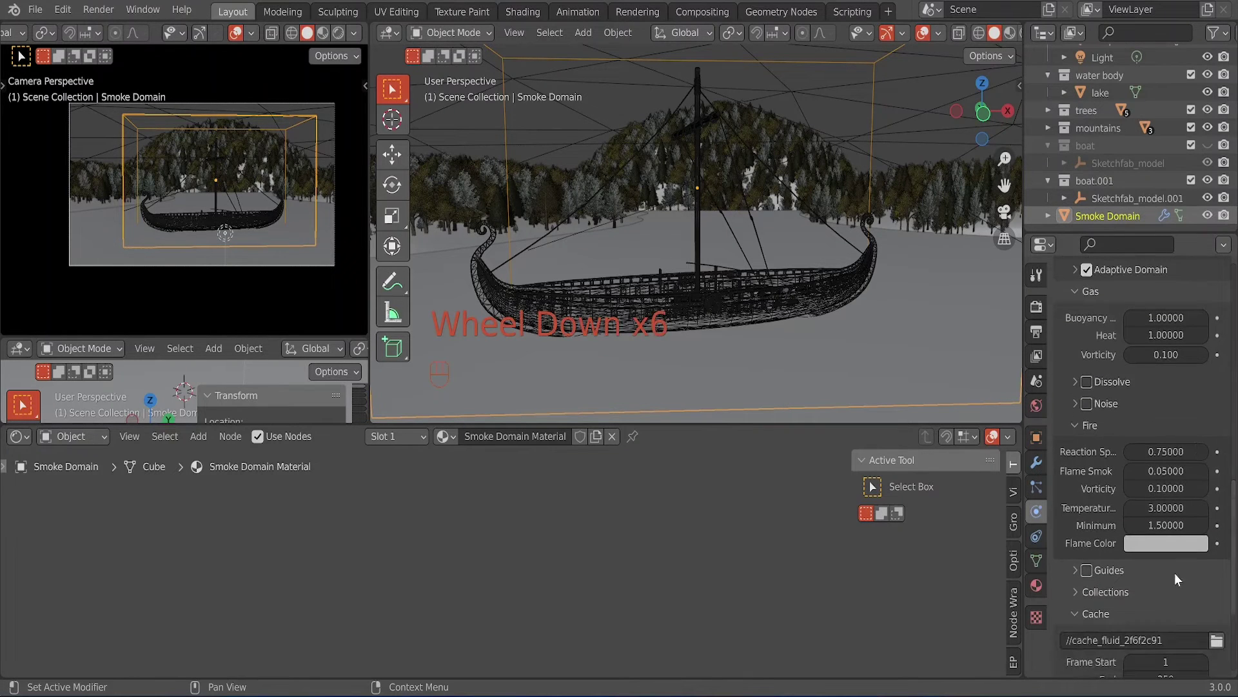
scroll(1175, 572, "down", 9)
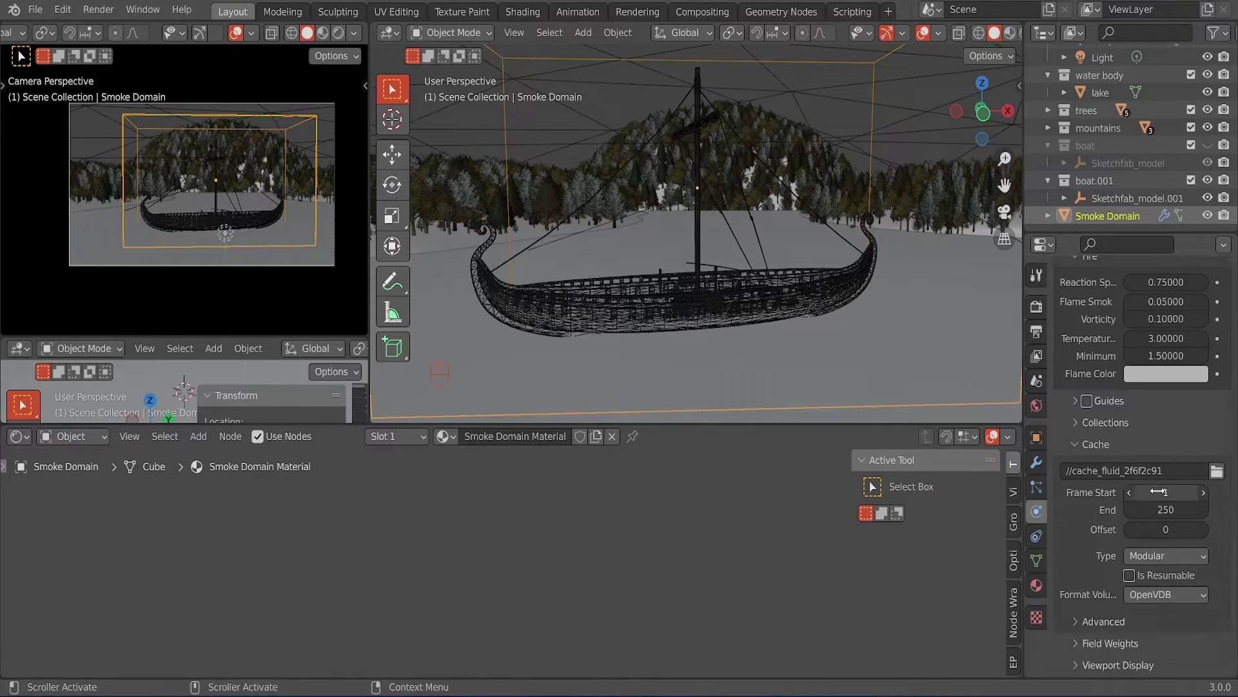
left_click(1156, 511)
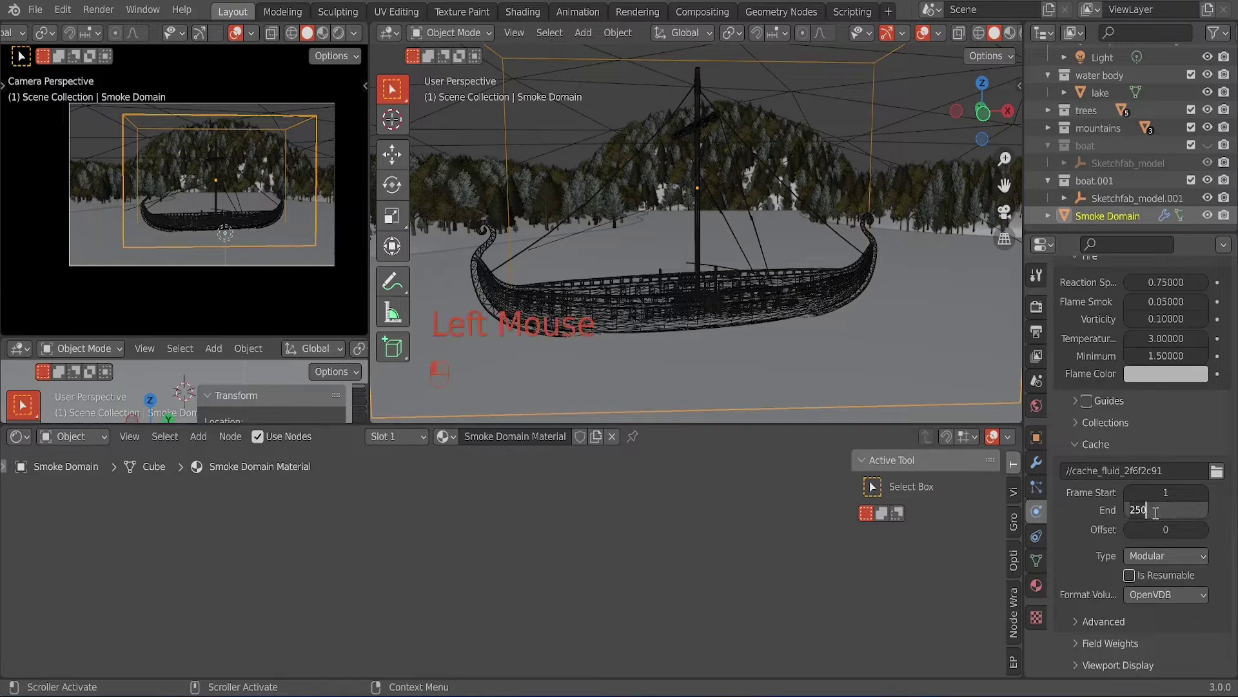
type("100")
key("Return")
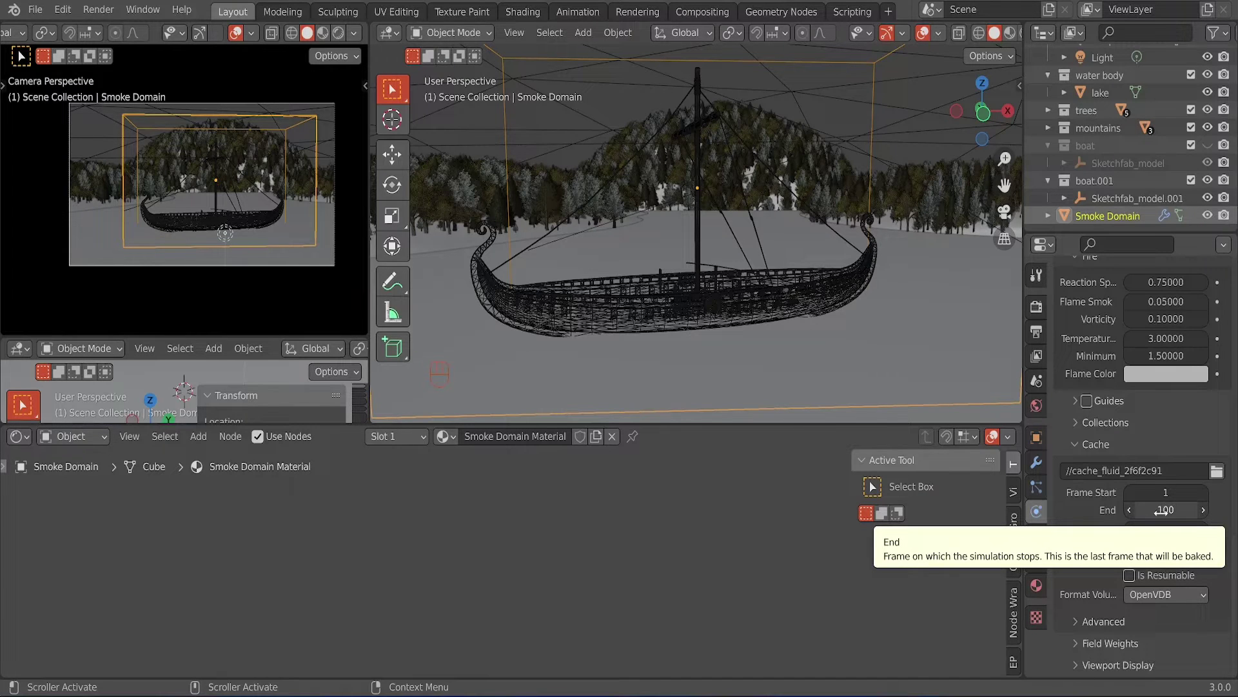
- Set the smoke domain cache's Frame Start to -50
left_click(1164, 492)
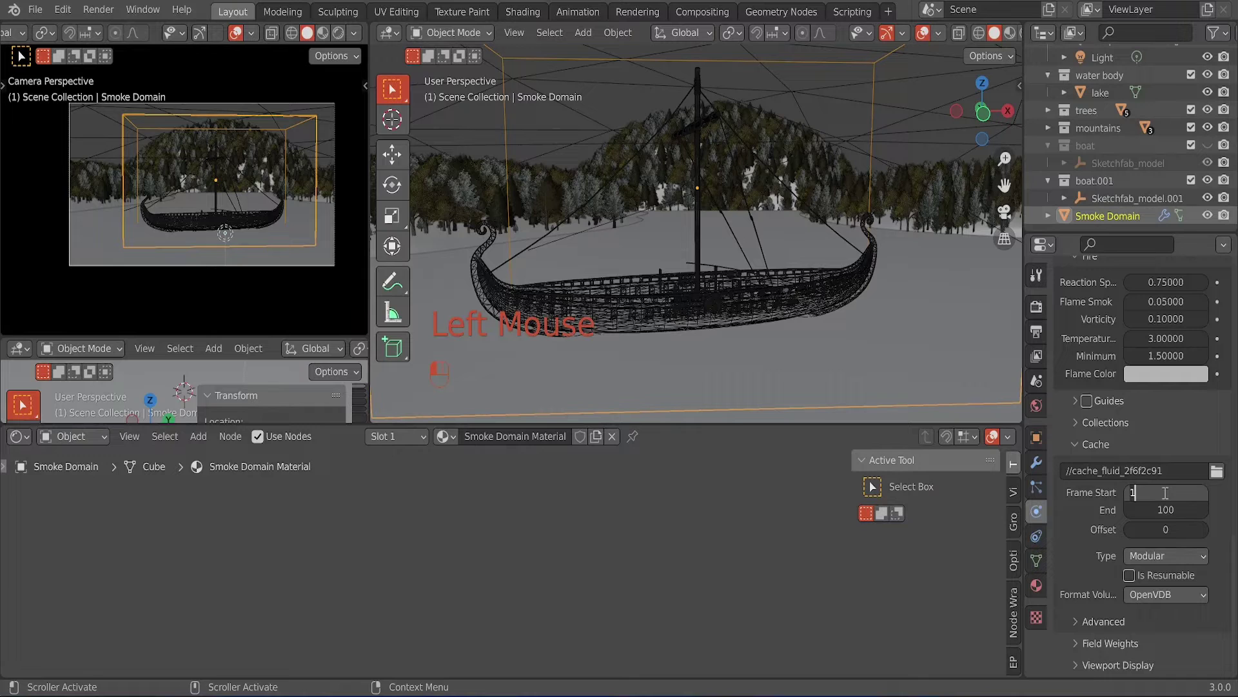
type("-50")
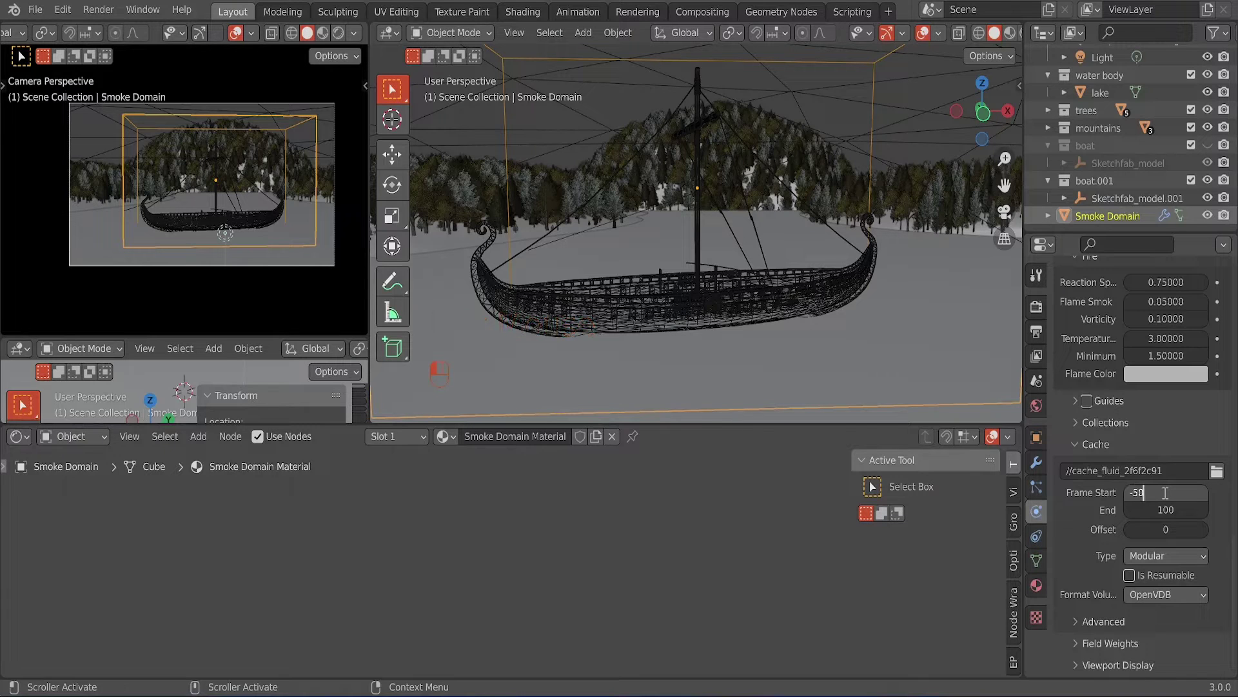
key("Return")
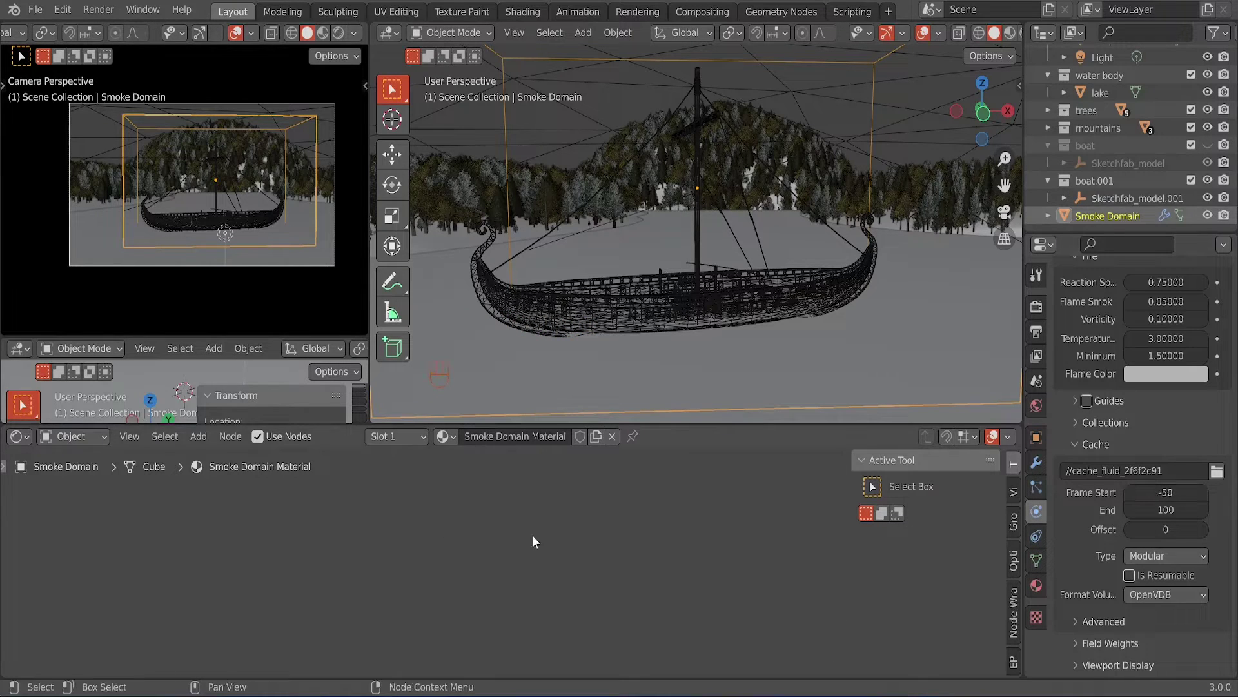
- Split a thin area off along the lower edge of the shader editor and turn it into a Timeline
left_click_drag(2, 426, 13, 674)
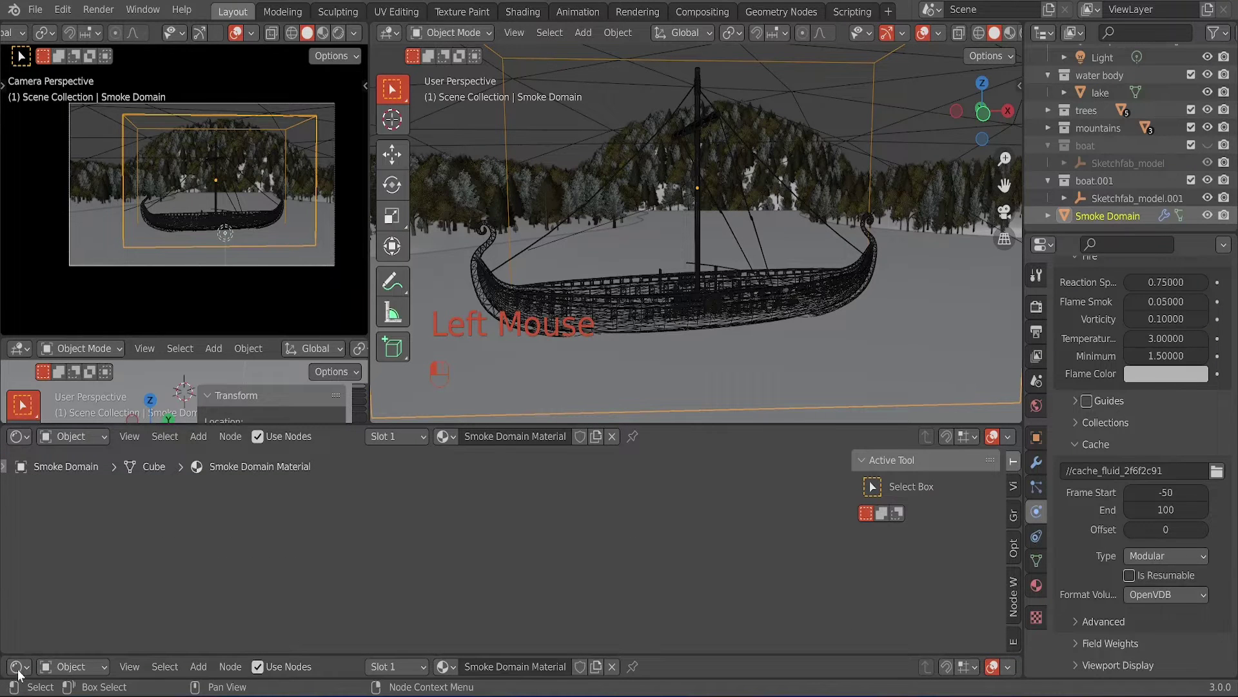
left_click(16, 669)
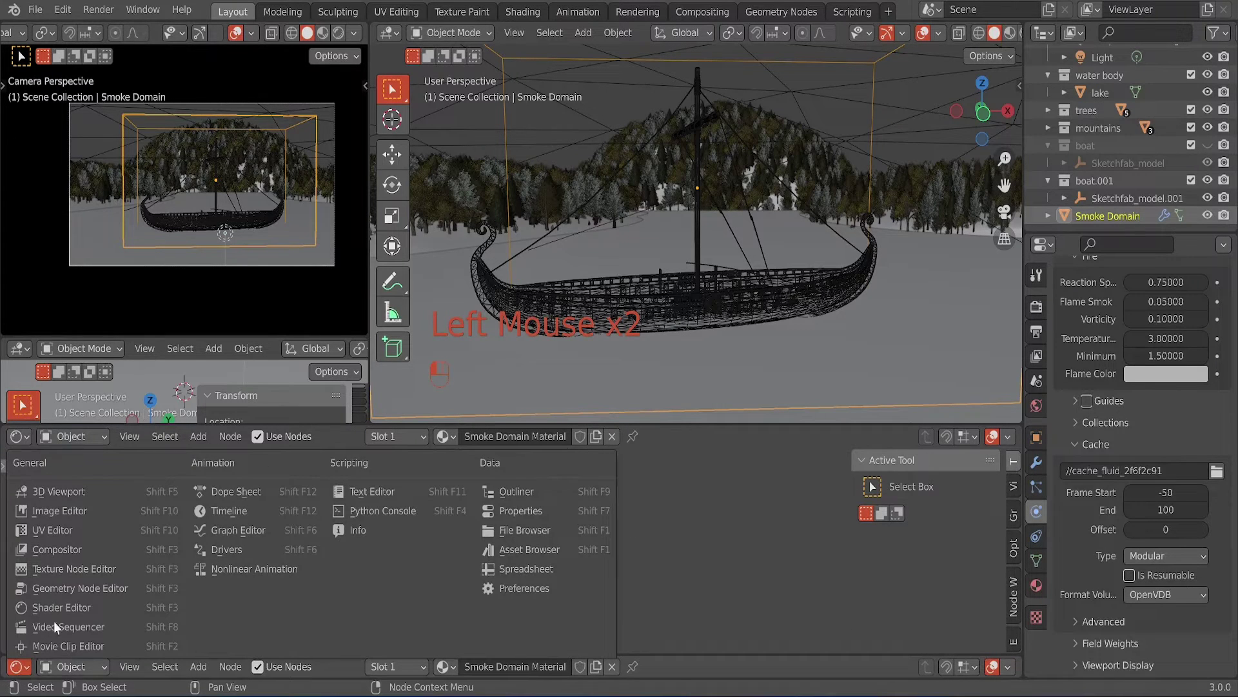
left_click(246, 512)
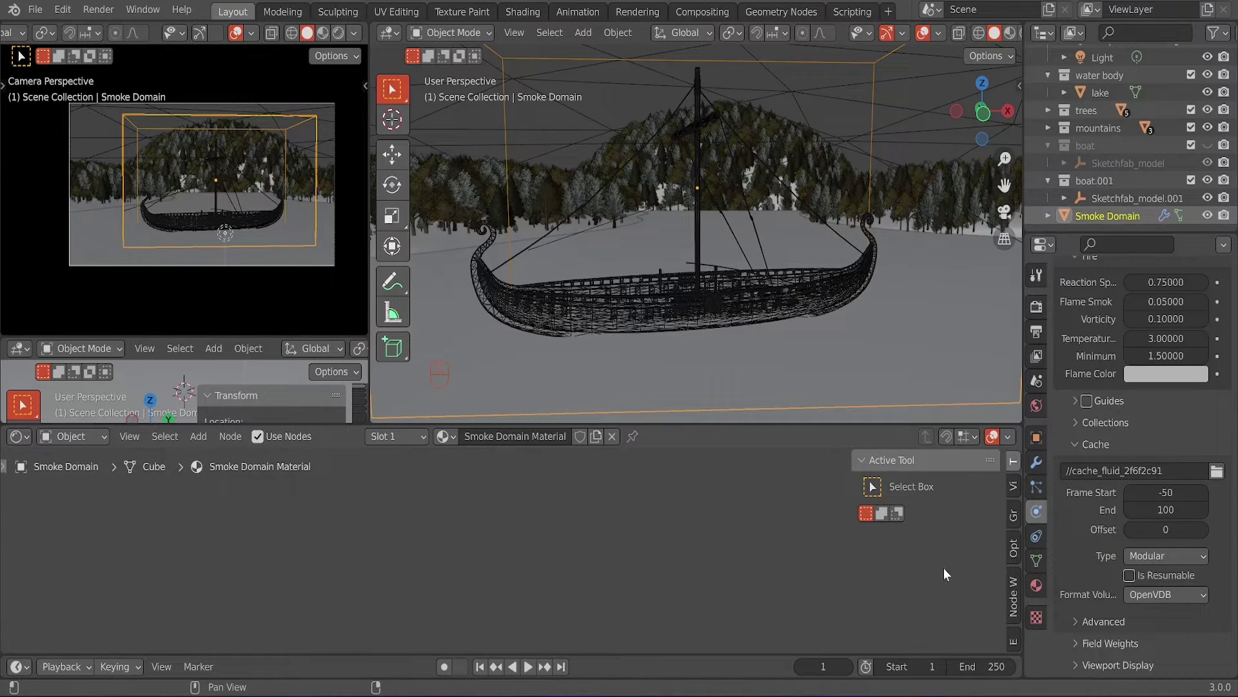
- Set the smoke domain cache's Frame Start to 1
scroll(1115, 637, "down", 2)
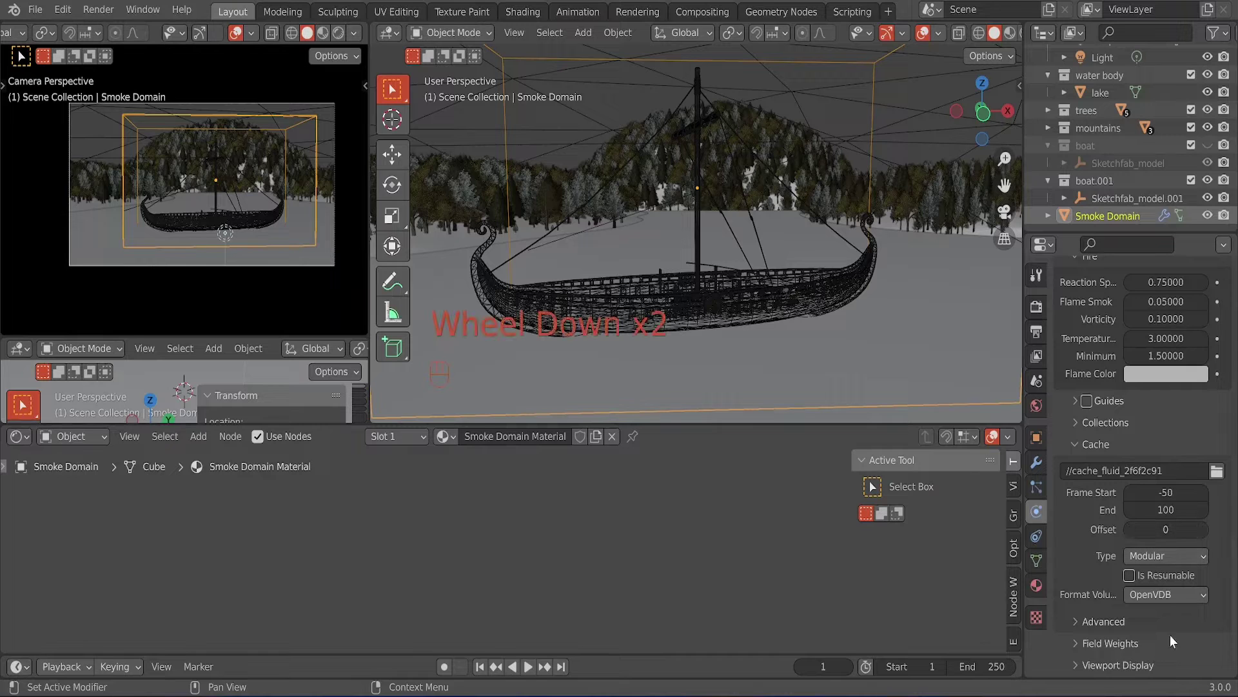
left_click(1172, 493)
key("ctrl+a")
type("1")
key("Return")
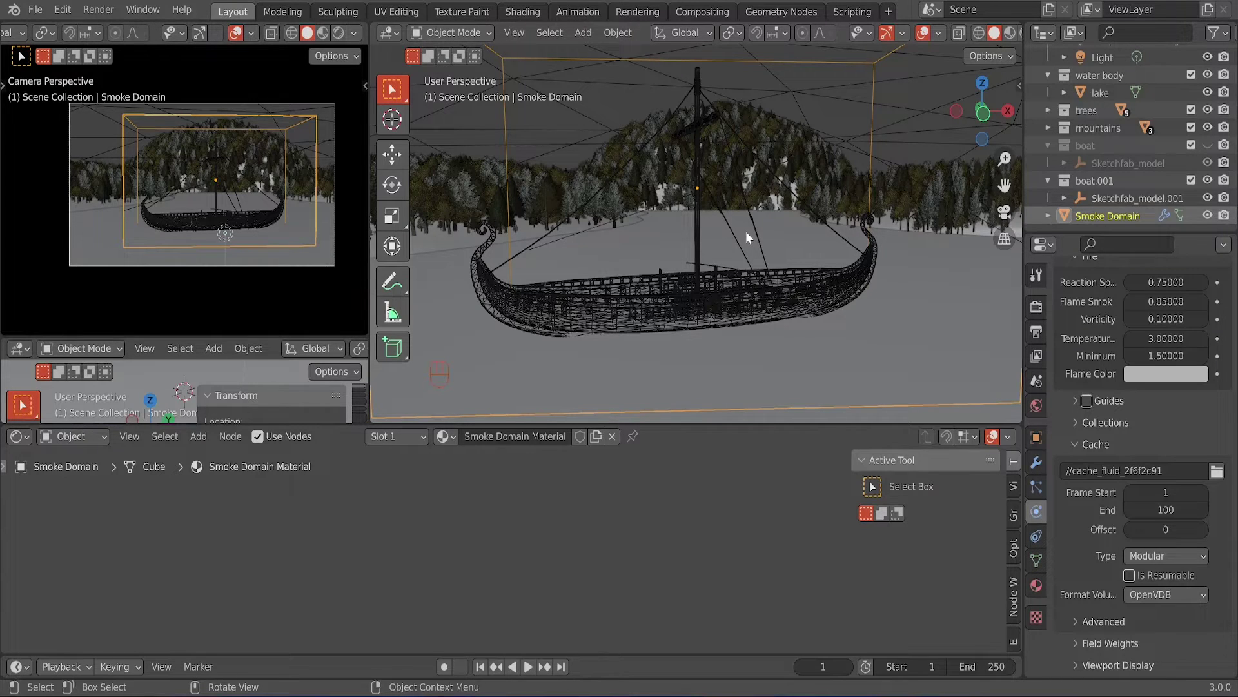
- Connect the heat Attribute node's Fac output to the lower ColorRamp and its Color output to the upper ColorRamp
scroll(502, 492, "down", 3)
middle_click_drag(577, 524, 471, 492)
scroll(706, 570, "up", 1)
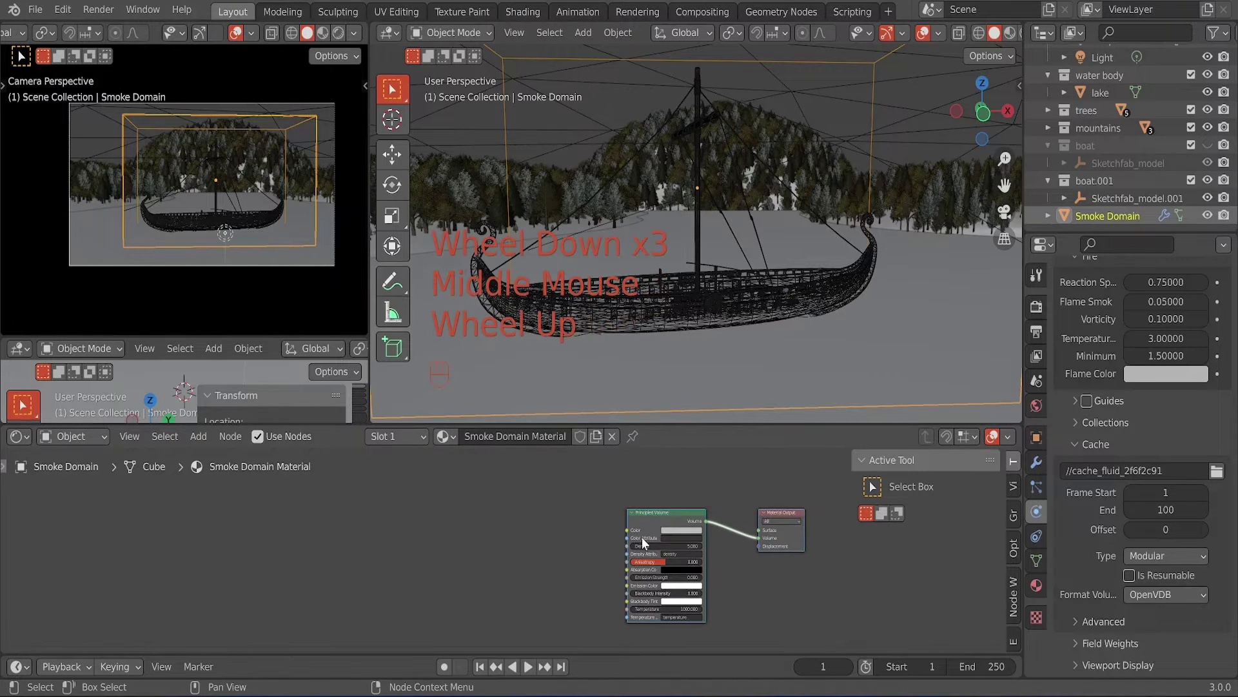
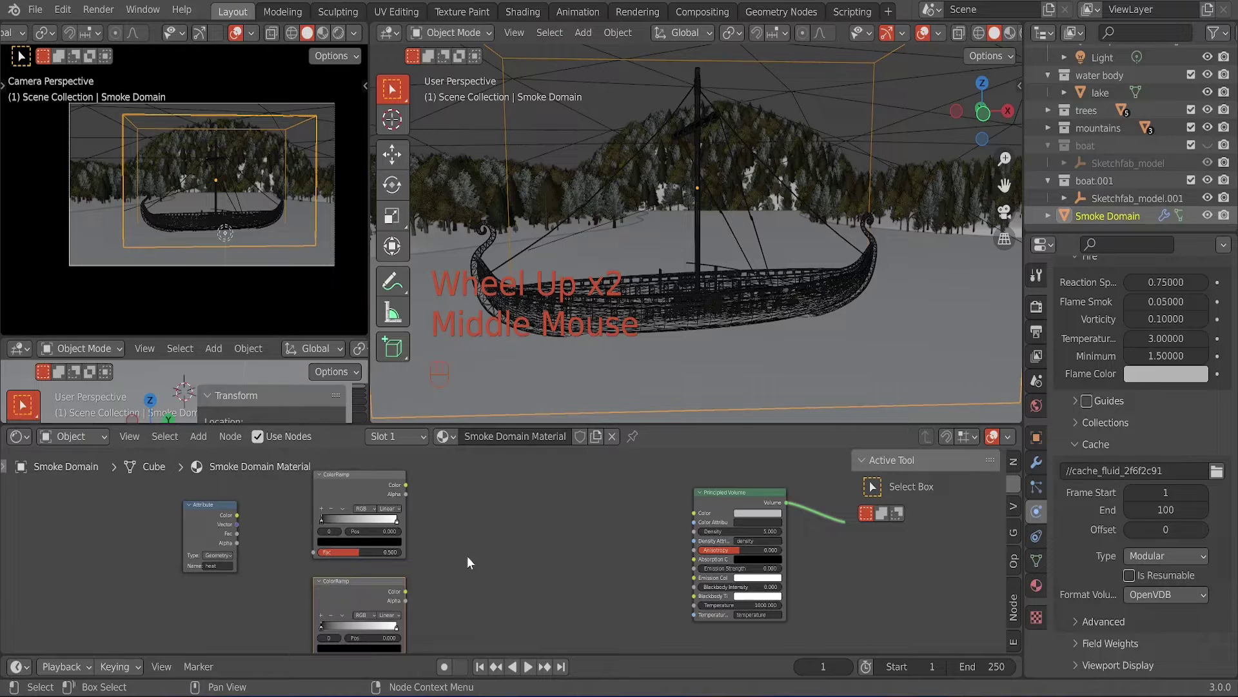
middle_click_drag(470, 557, 526, 536)
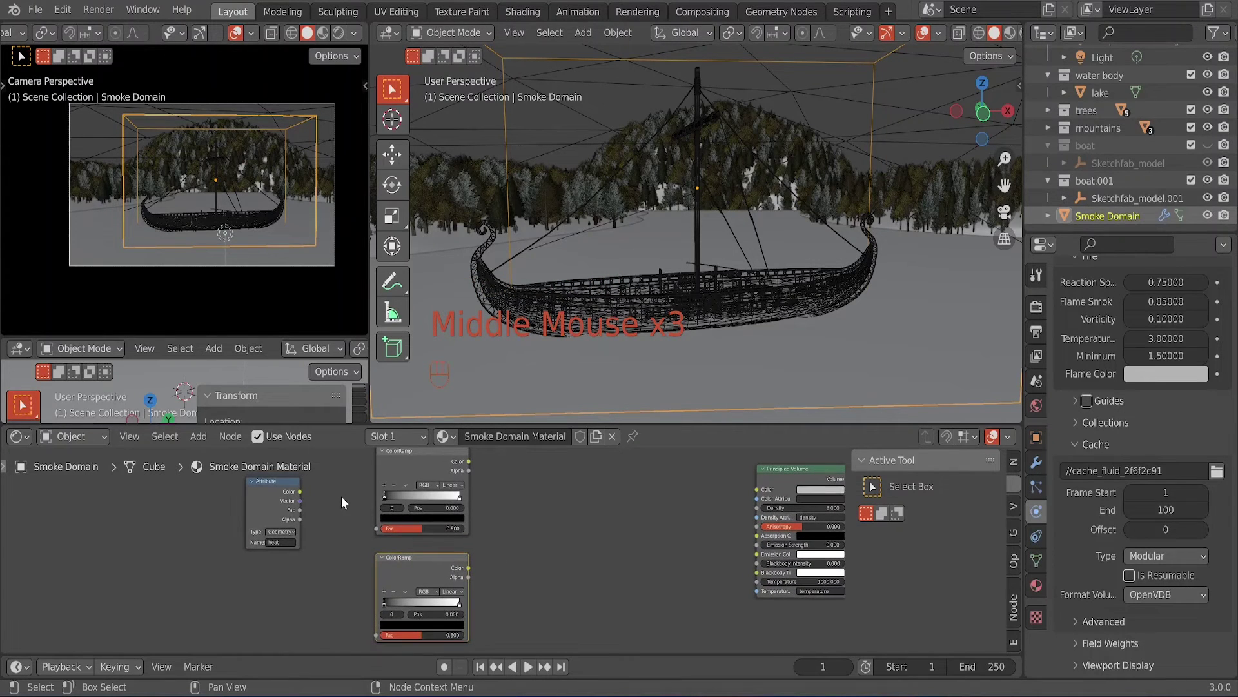
left_click_drag(300, 510, 373, 545)
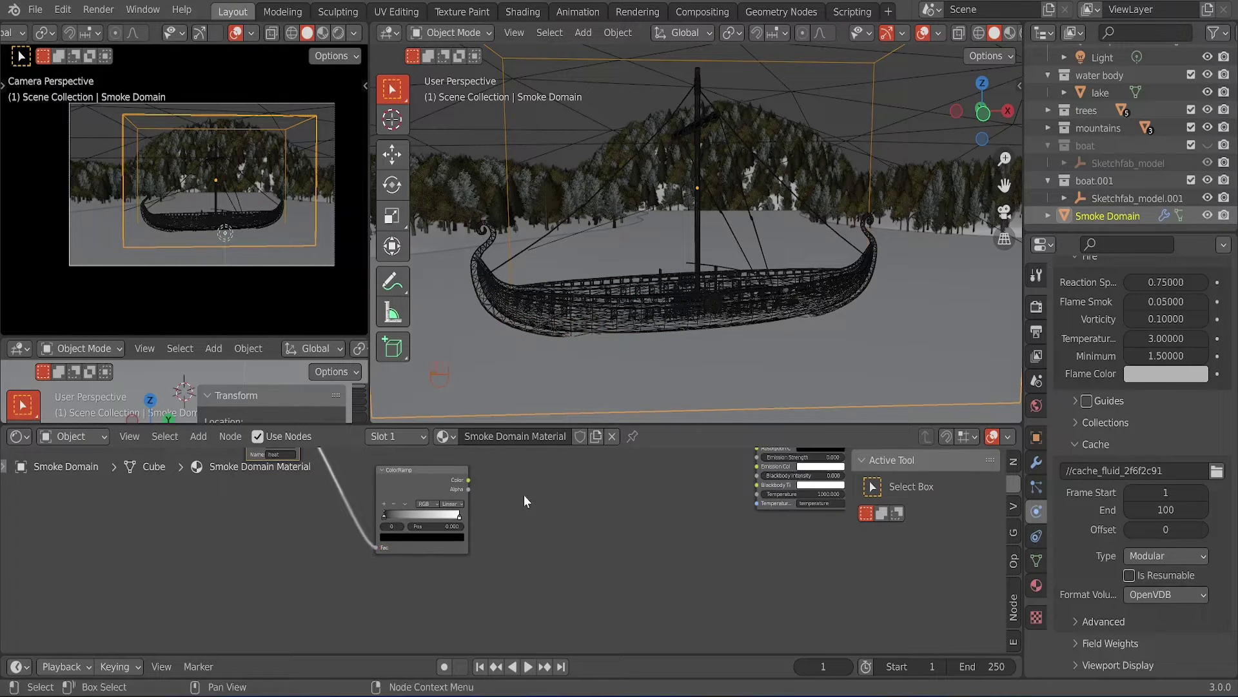
middle_click_drag(524, 494, 273, 507)
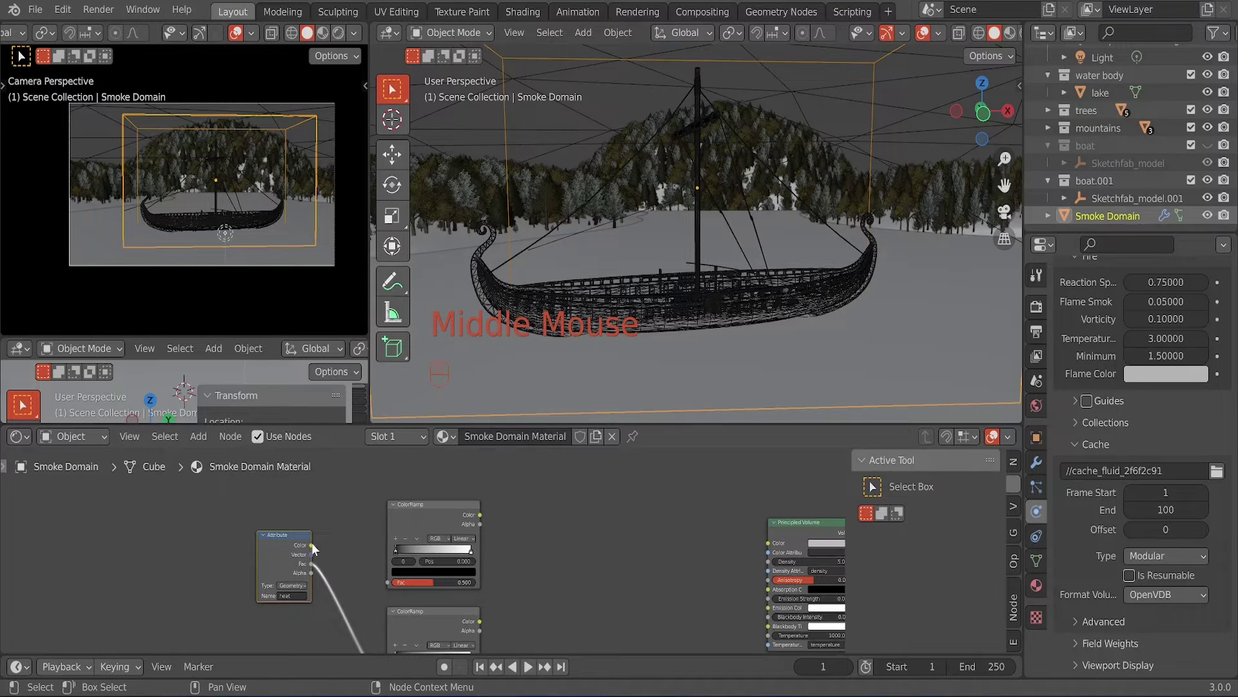
left_click_drag(312, 545, 388, 579)
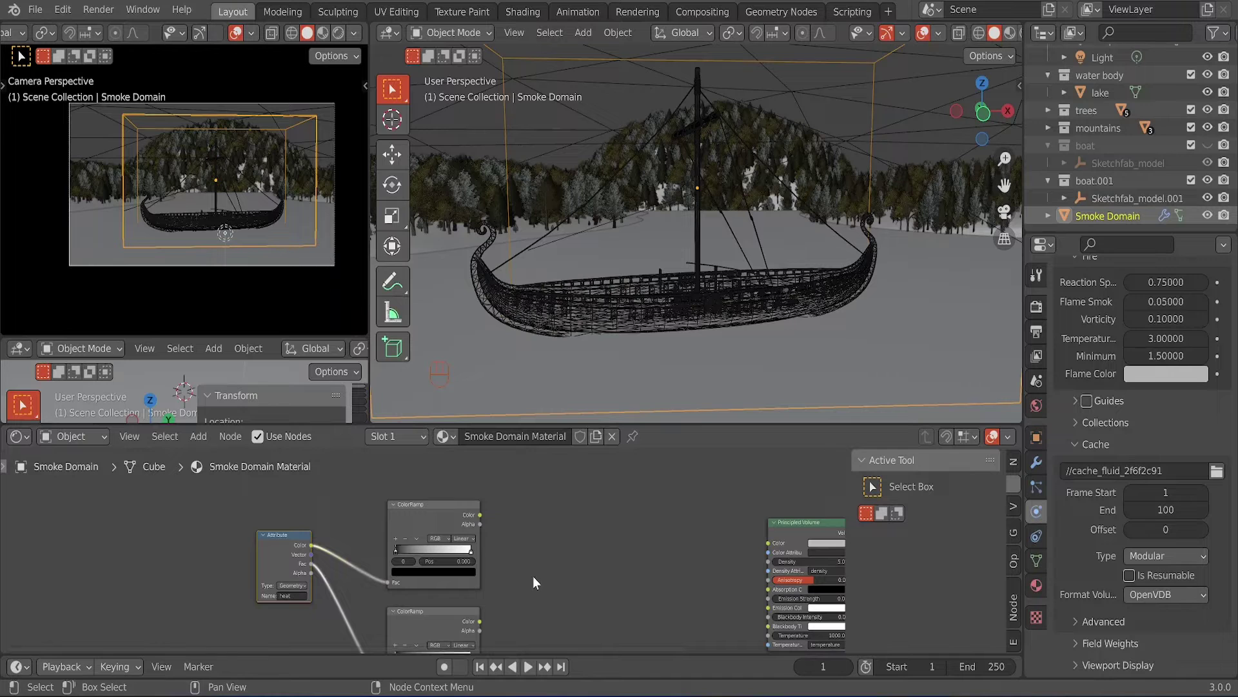
- Colour the first stop of the lower ColorRamp orange, with hue 0.054, saturation 1 and value 1
scroll(533, 575, "up", 2)
middle_click_drag(539, 583, 541, 552)
scroll(526, 583, "up", 1)
scroll(535, 612, "up", 1)
left_click(390, 563)
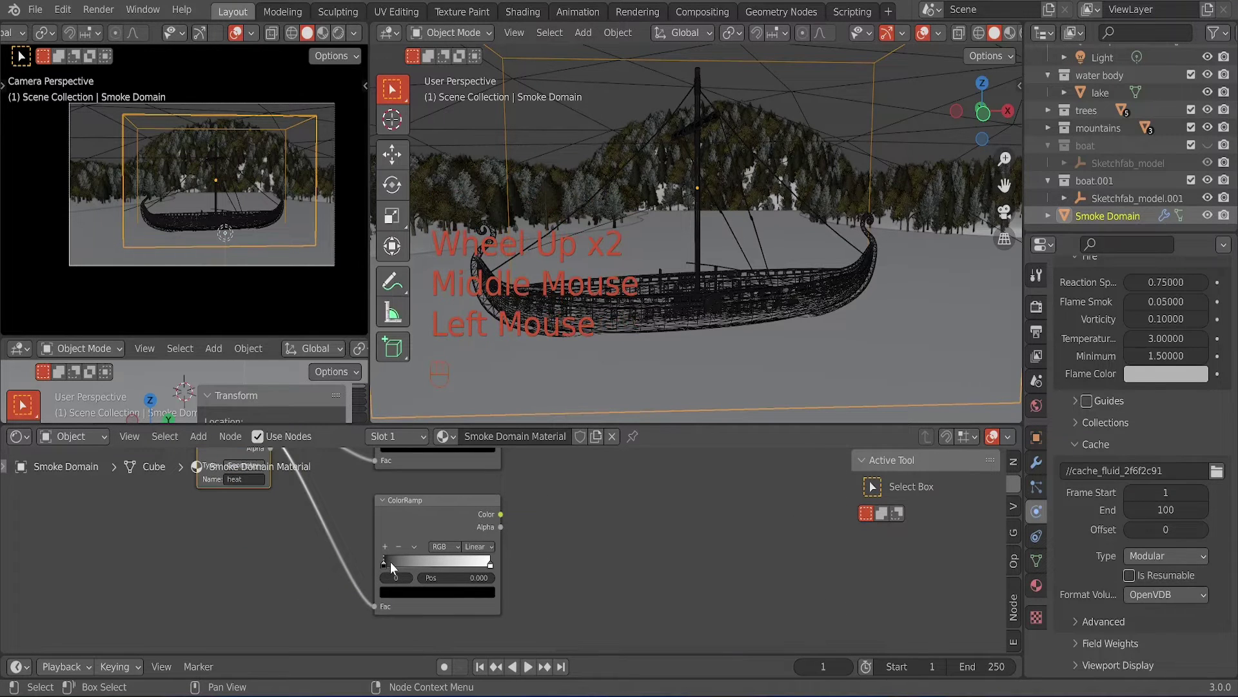
left_click(397, 593)
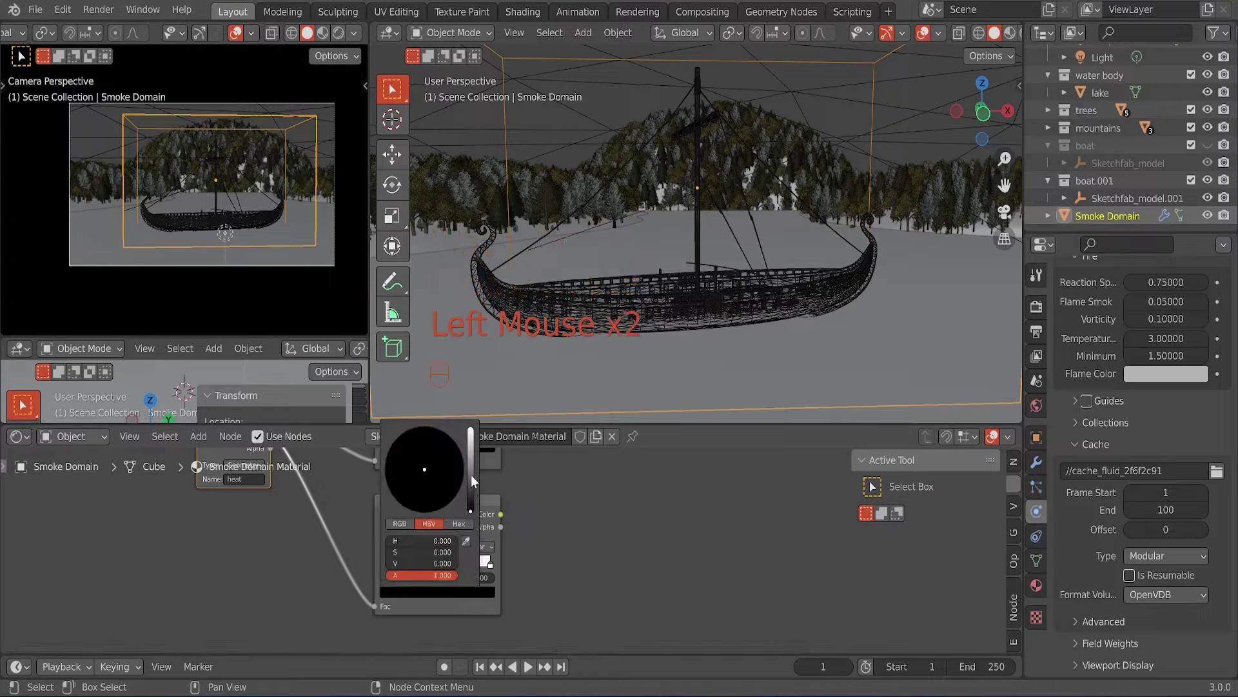
left_click_drag(471, 475, 471, 428)
left_click(409, 502)
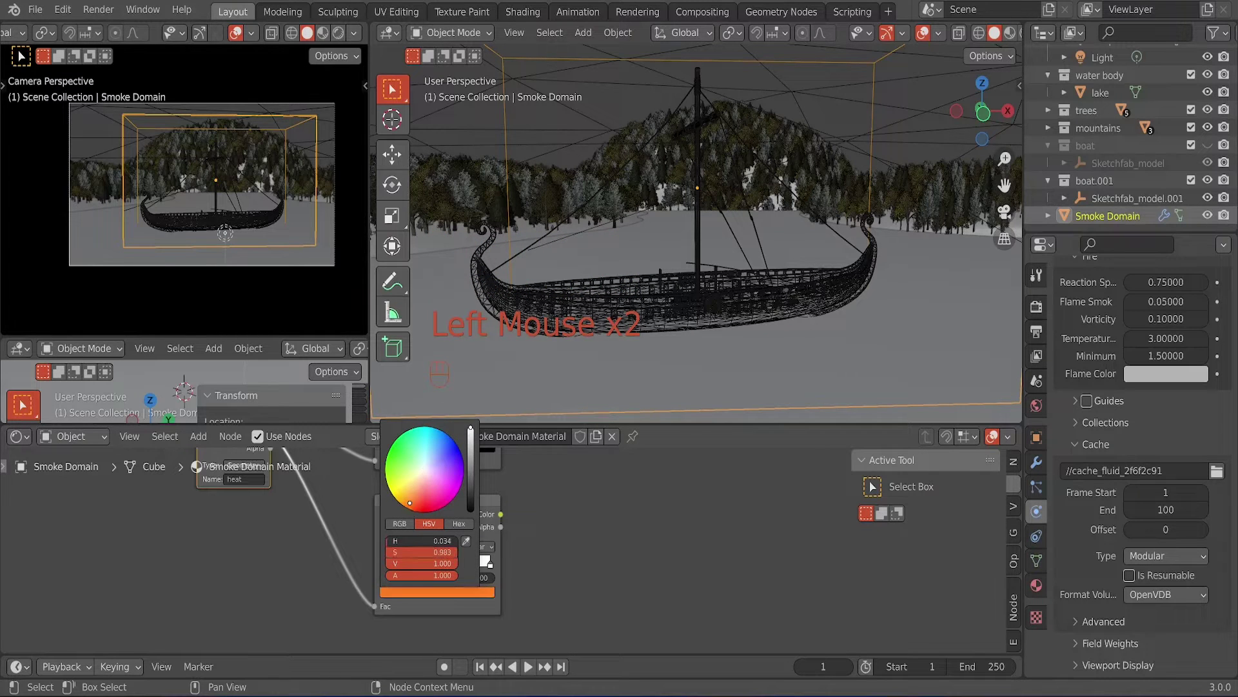
left_click_drag(409, 502, 401, 503)
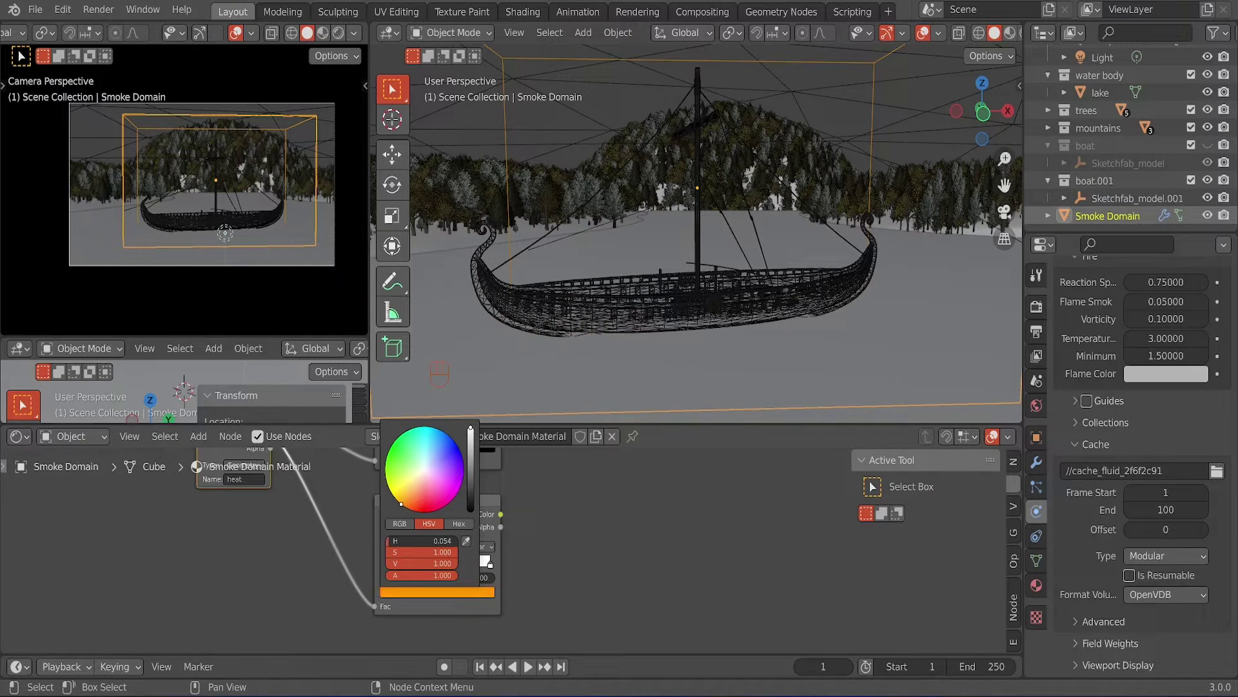
- Colour the last stop of the lower ColorRamp fully saturated red
left_click(492, 561)
left_click(476, 594)
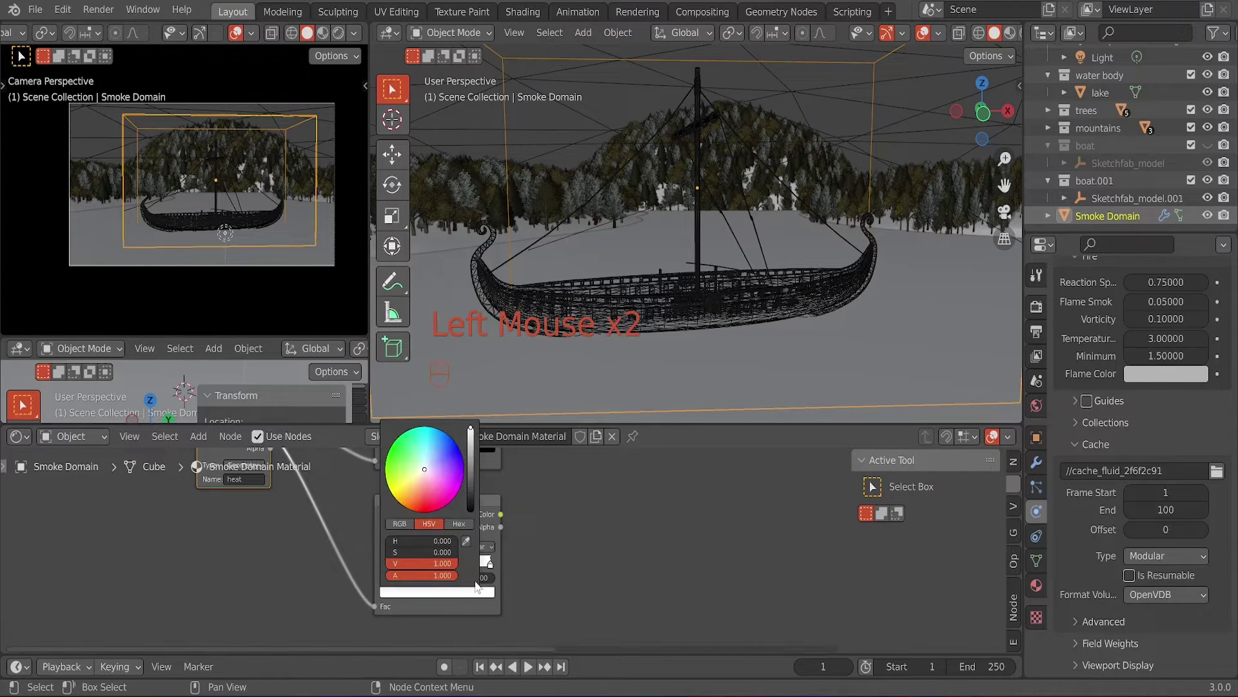
left_click(417, 468)
left_click_drag(417, 469, 424, 512)
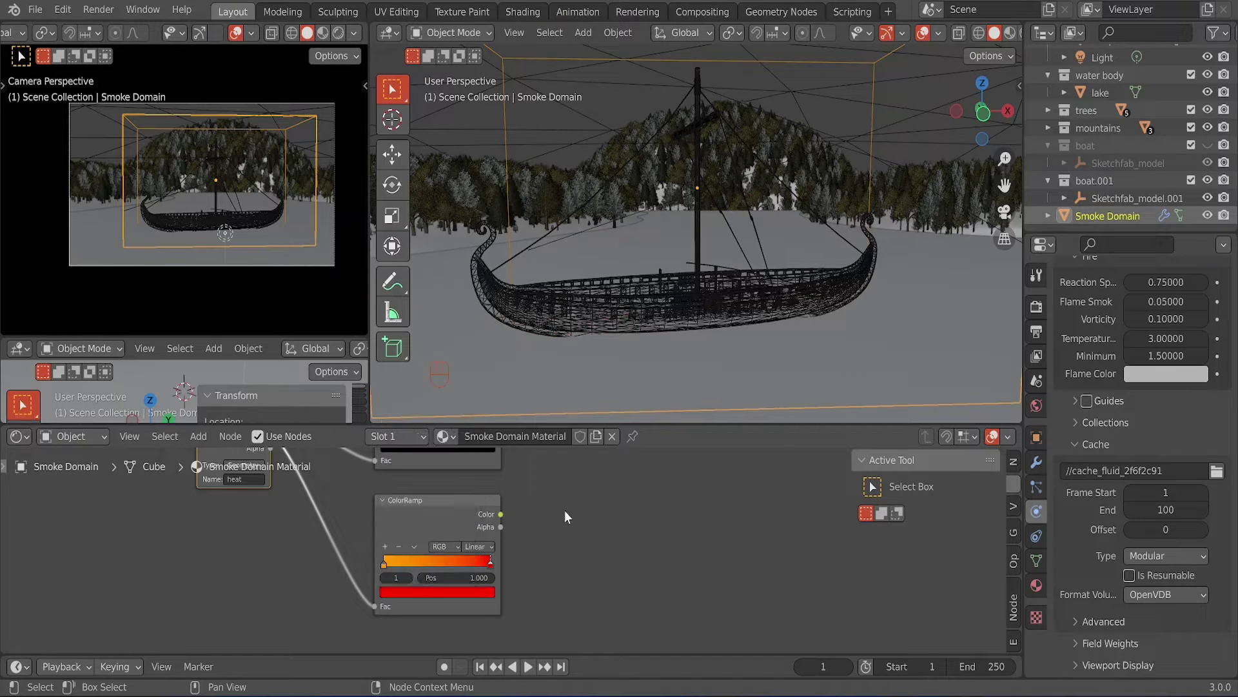
- Move the upper ColorRamp's black stop to about 0.876 and the lower ColorRamp's orange stop close to its red stop
middle_click_drag(564, 510, 552, 572)
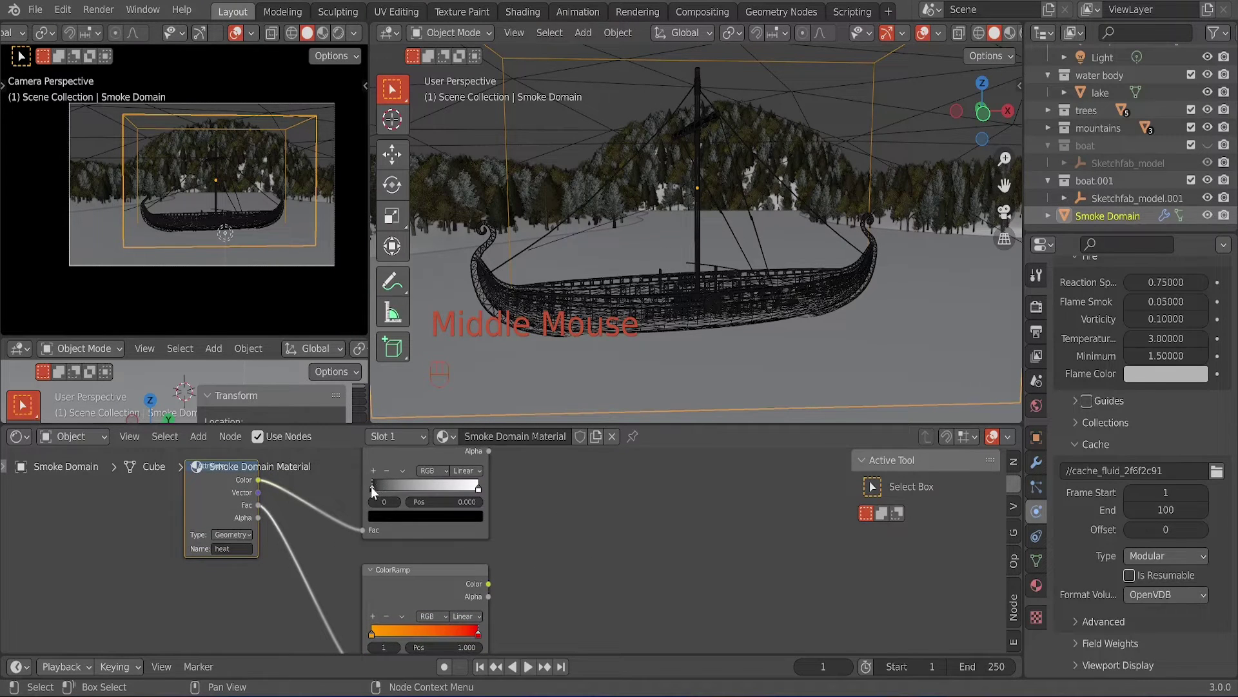
left_click_drag(373, 490, 466, 486)
left_click_drag(403, 635, 460, 636)
- Add a Math node set to Multiply beside the upper ColorRamp and connect that ramp's Color to its first Value input
middle_click_drag(556, 521, 536, 548)
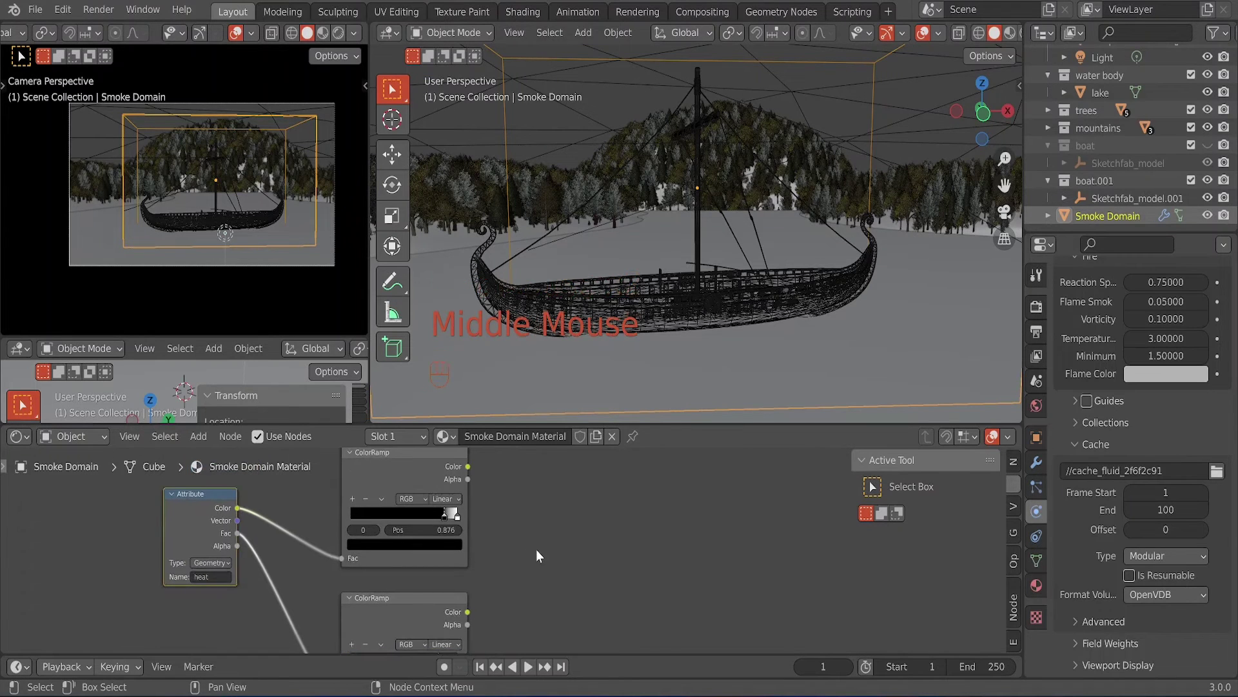
key("shift+a")
left_click(493, 498)
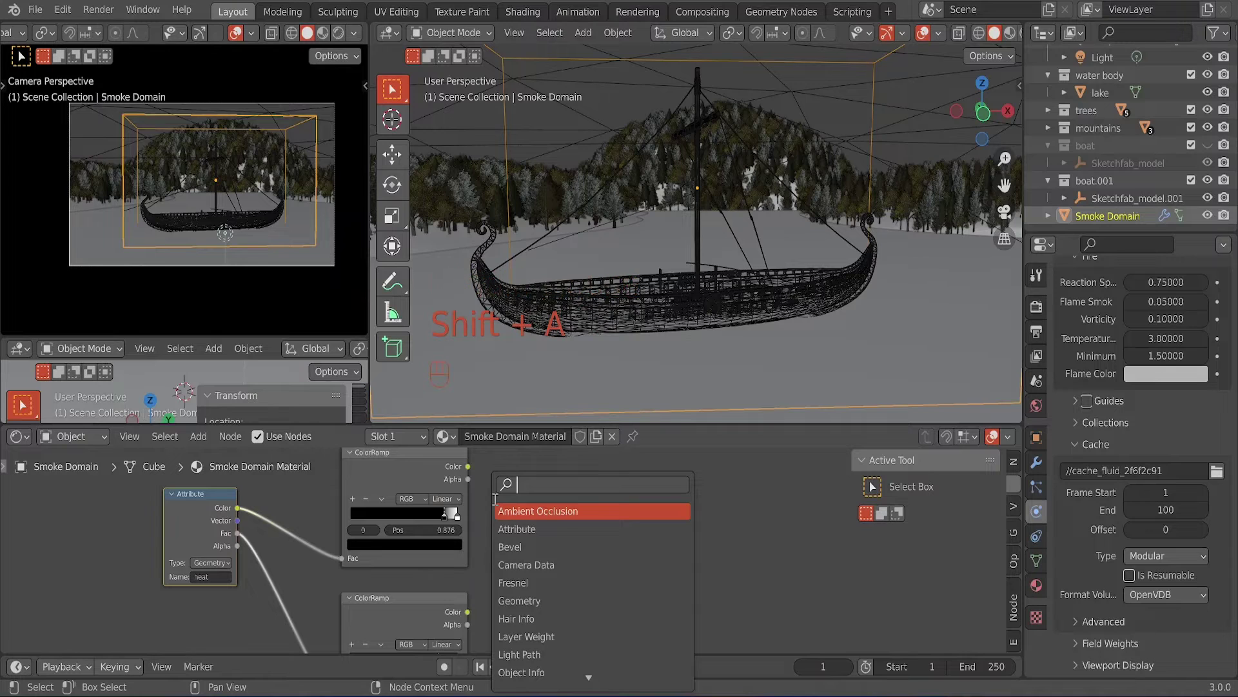
type("math")
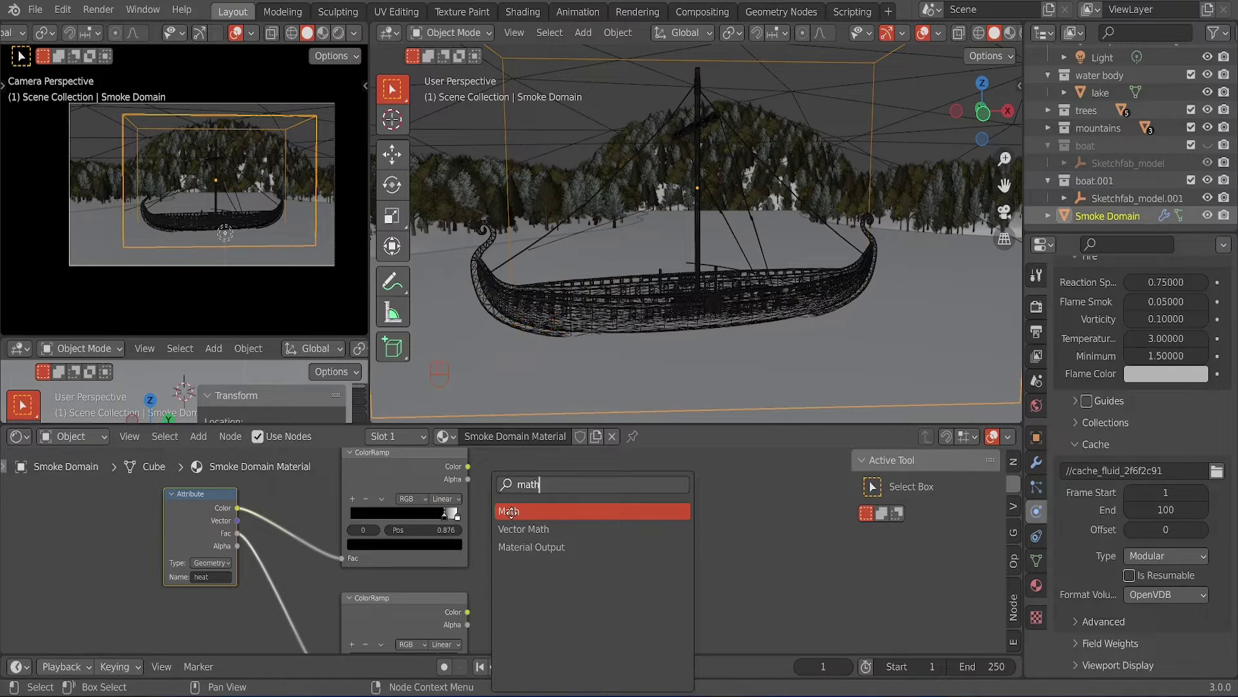
left_click(510, 511)
left_click(586, 481)
left_click(602, 504)
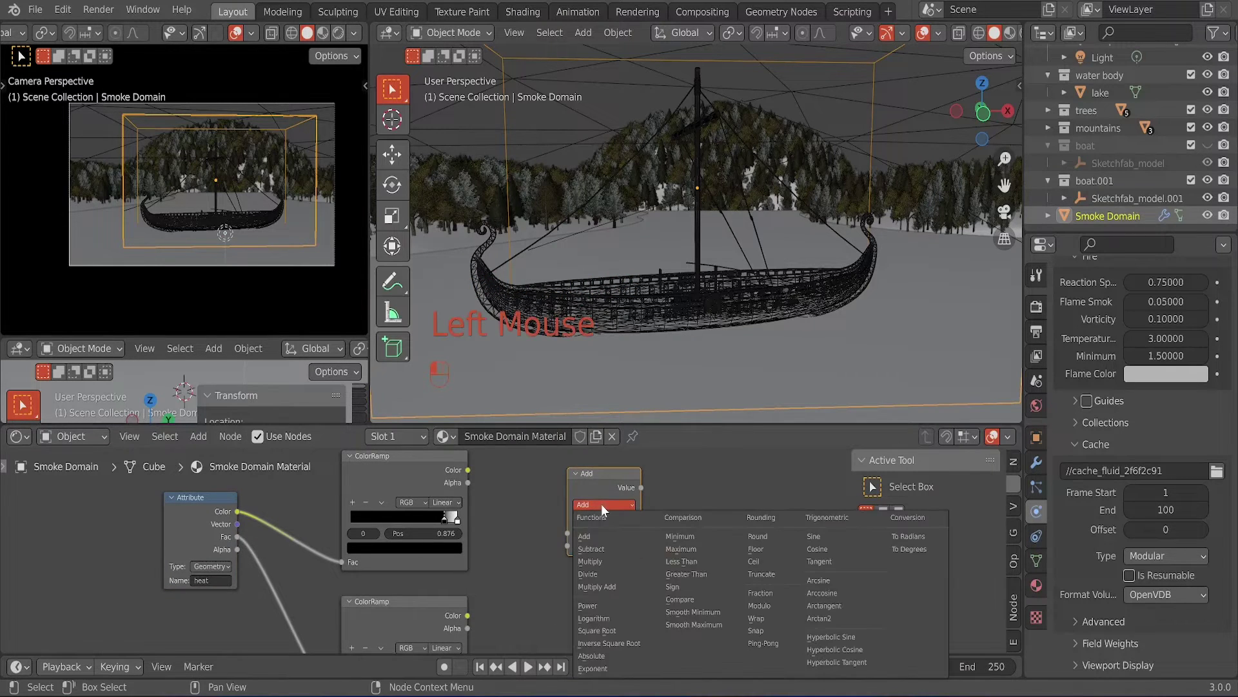
left_click(599, 560)
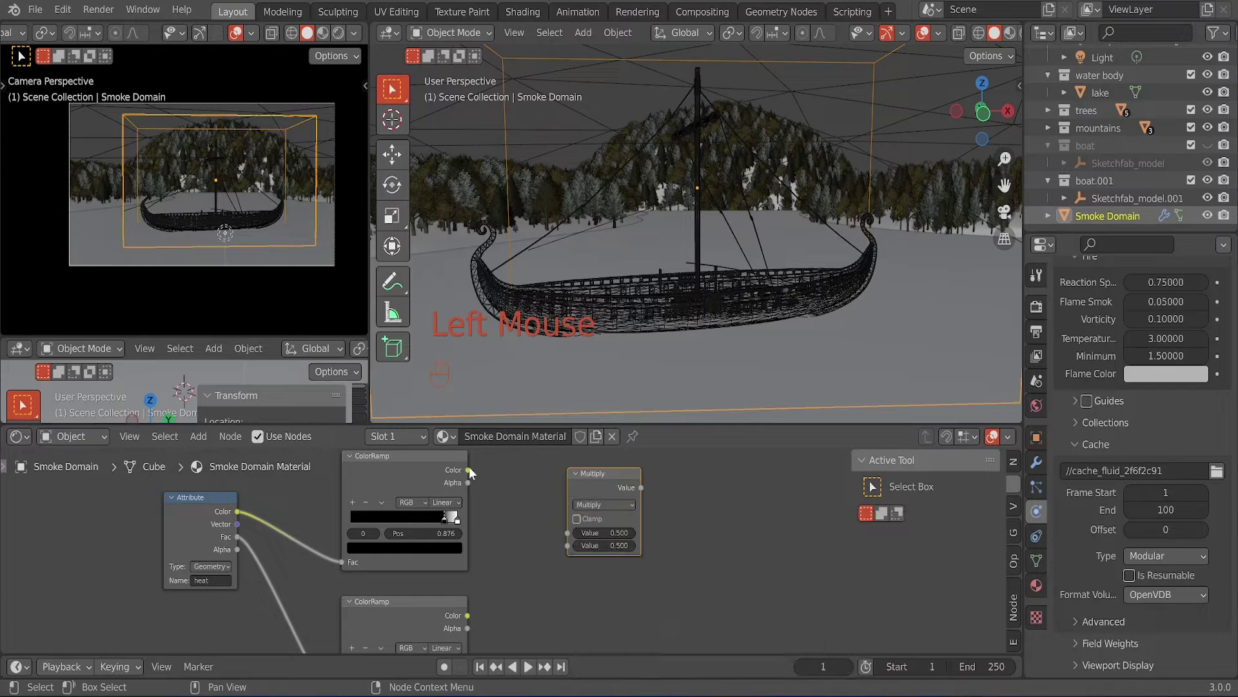
left_click_drag(467, 469, 567, 533)
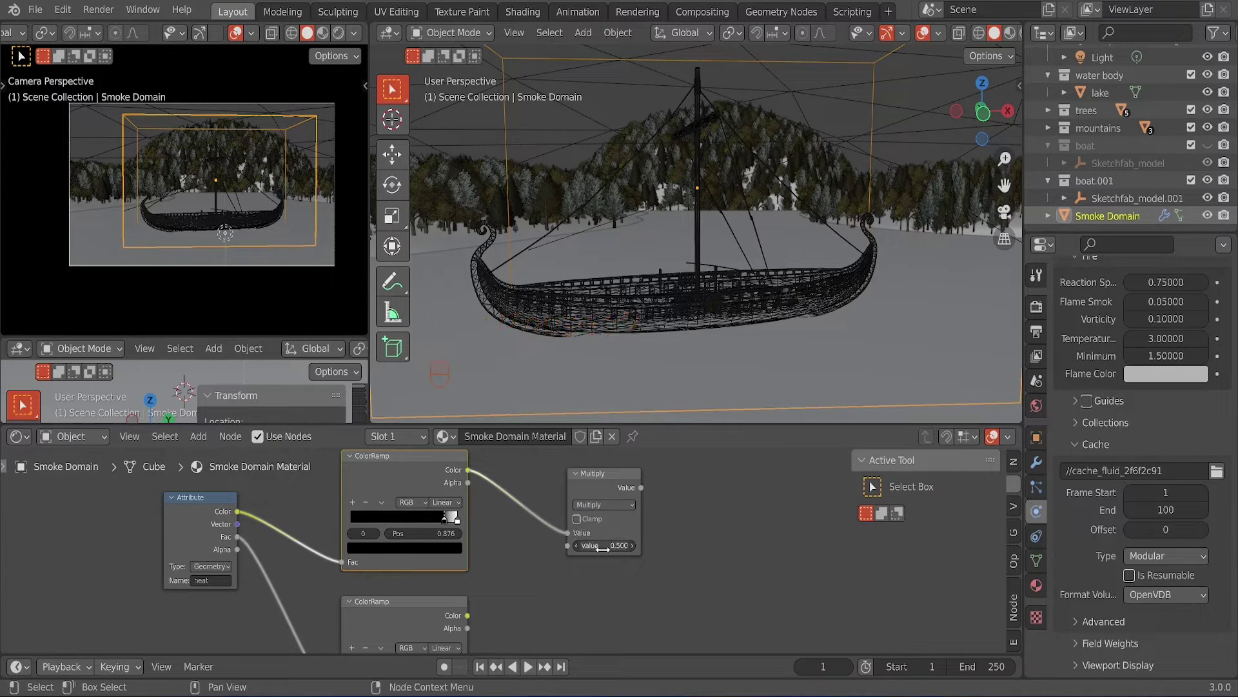
- Set the Multiply node's second value to 2 and connect its output to the Principled Volume's Emission Strength
left_click(602, 546)
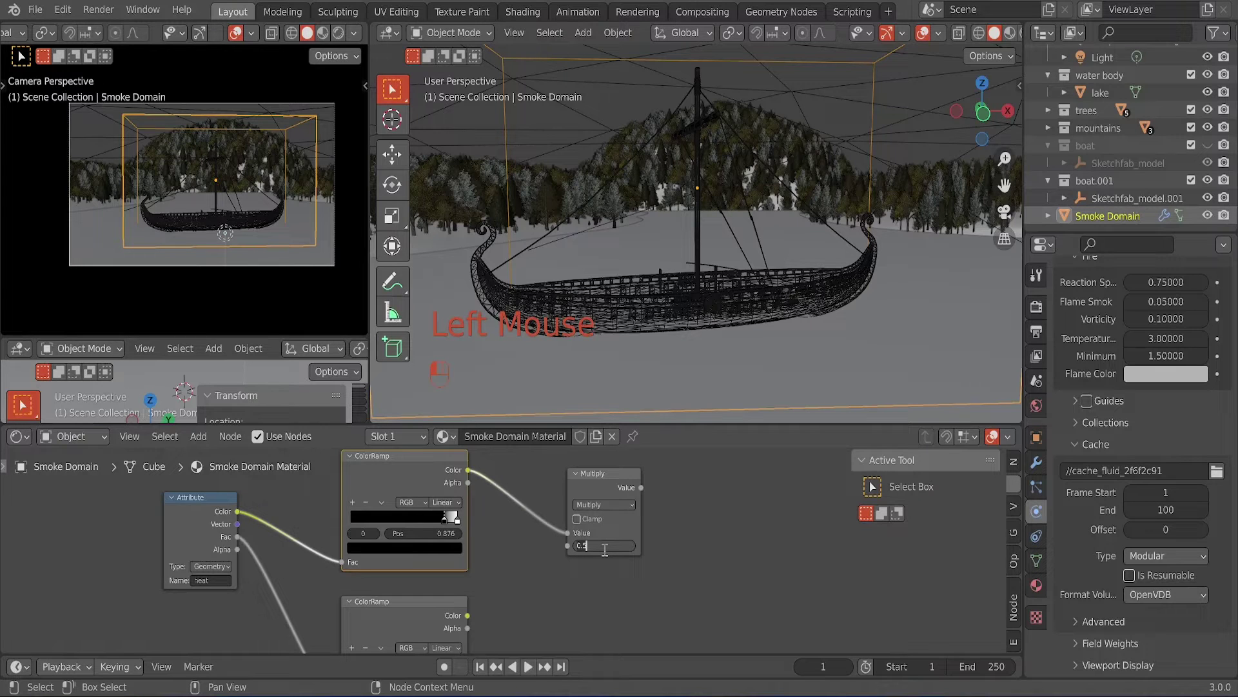
type("2")
key("Return")
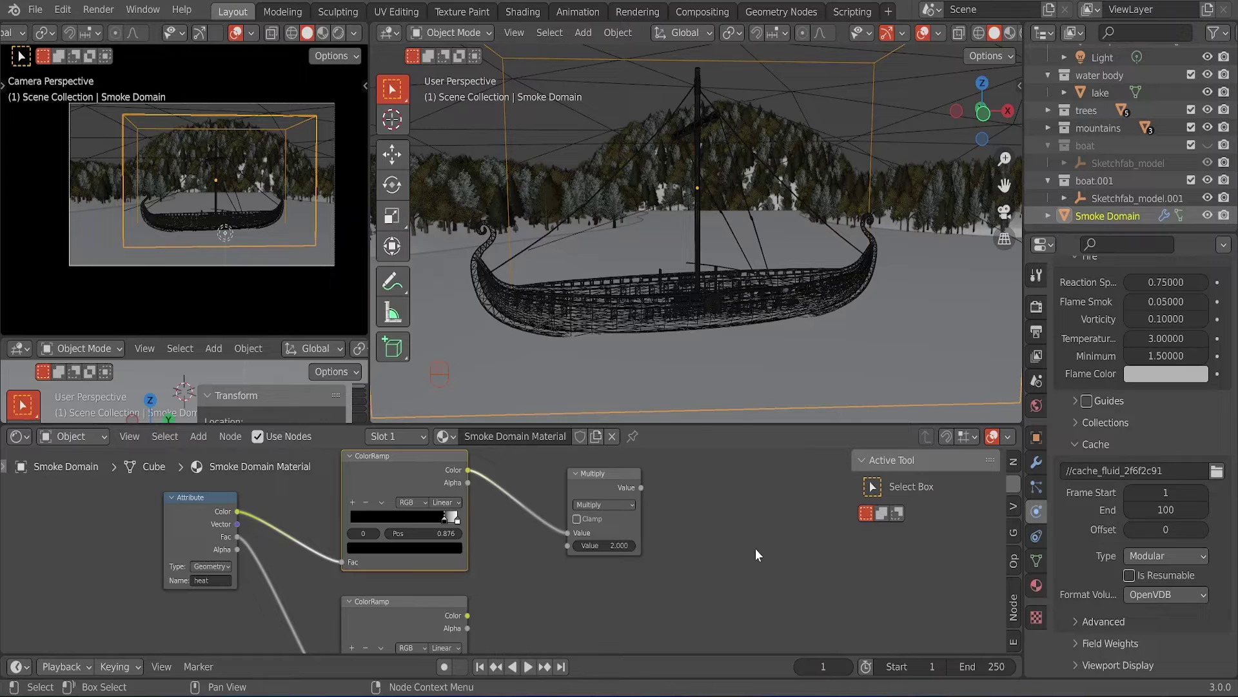
middle_click_drag(777, 513, 422, 467)
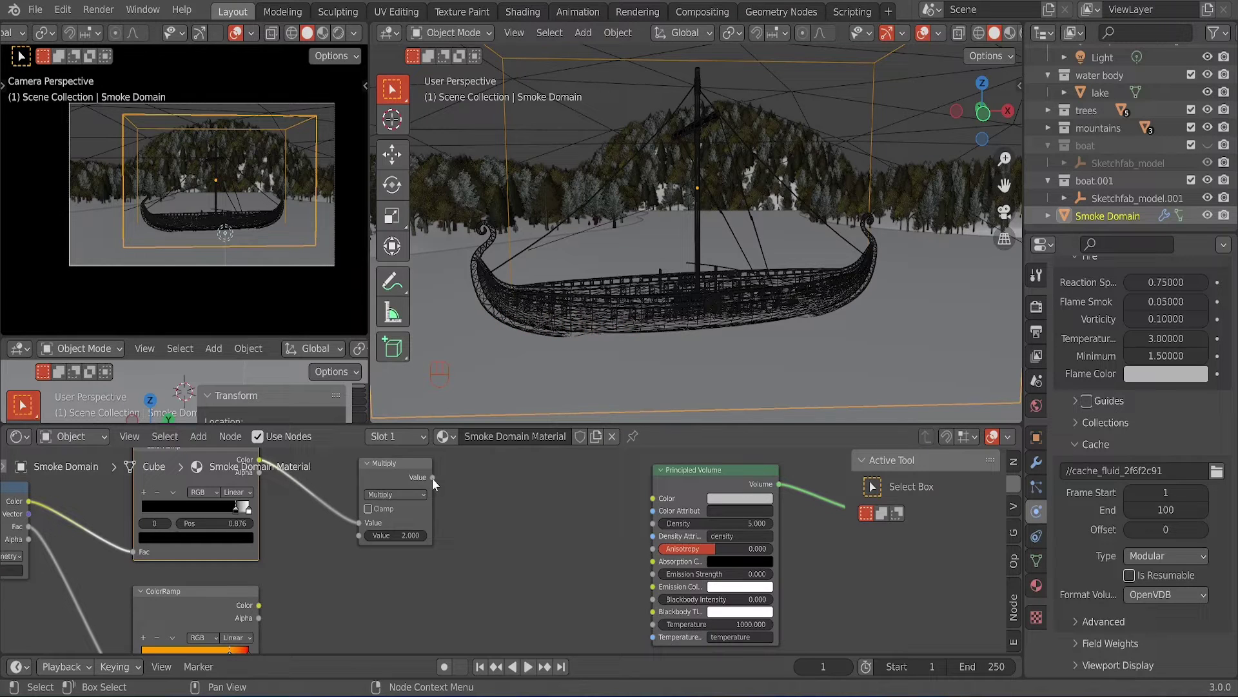
left_click_drag(432, 477, 651, 573)
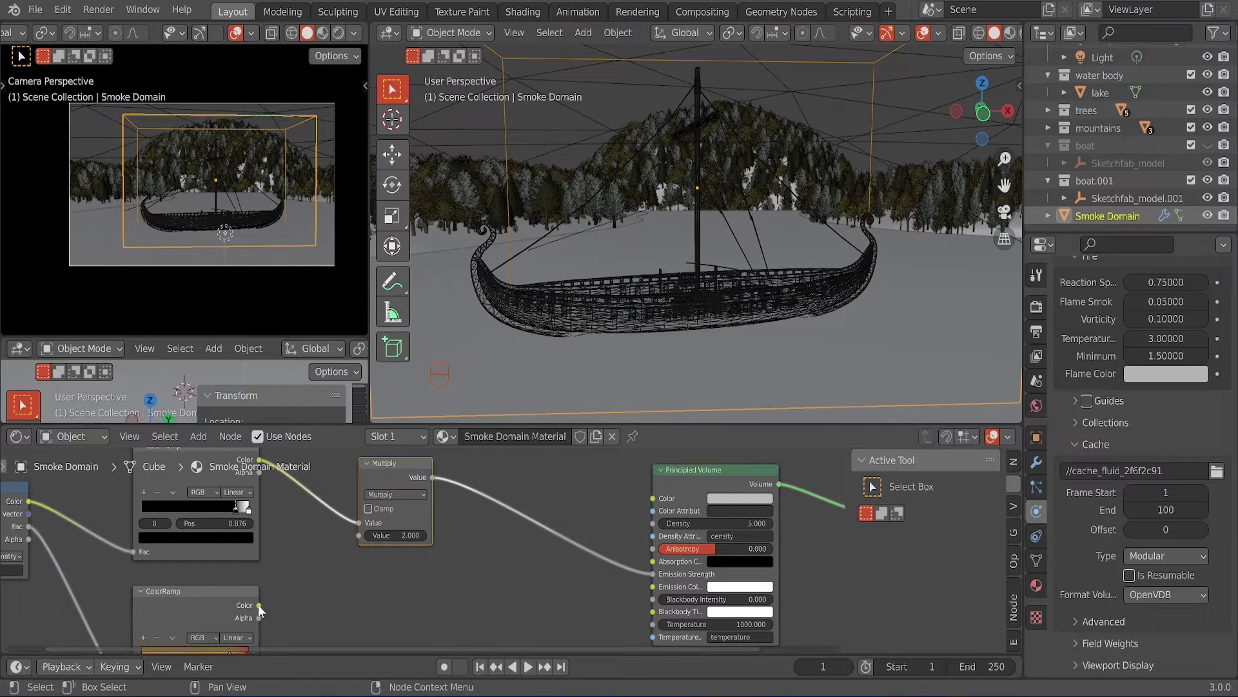
- Connect the lower ColorRamp's Color to the Principled Volume's Emission Color and save the file
left_click_drag(265, 605, 652, 588)
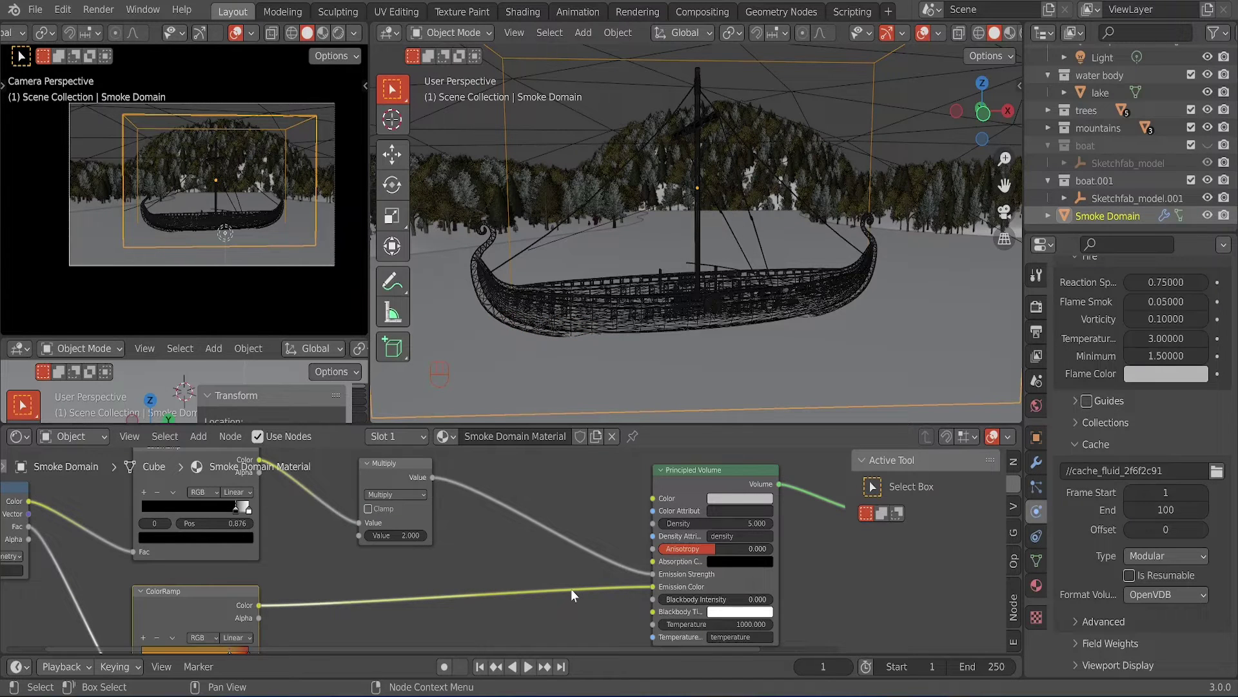
key("ctrl+s")
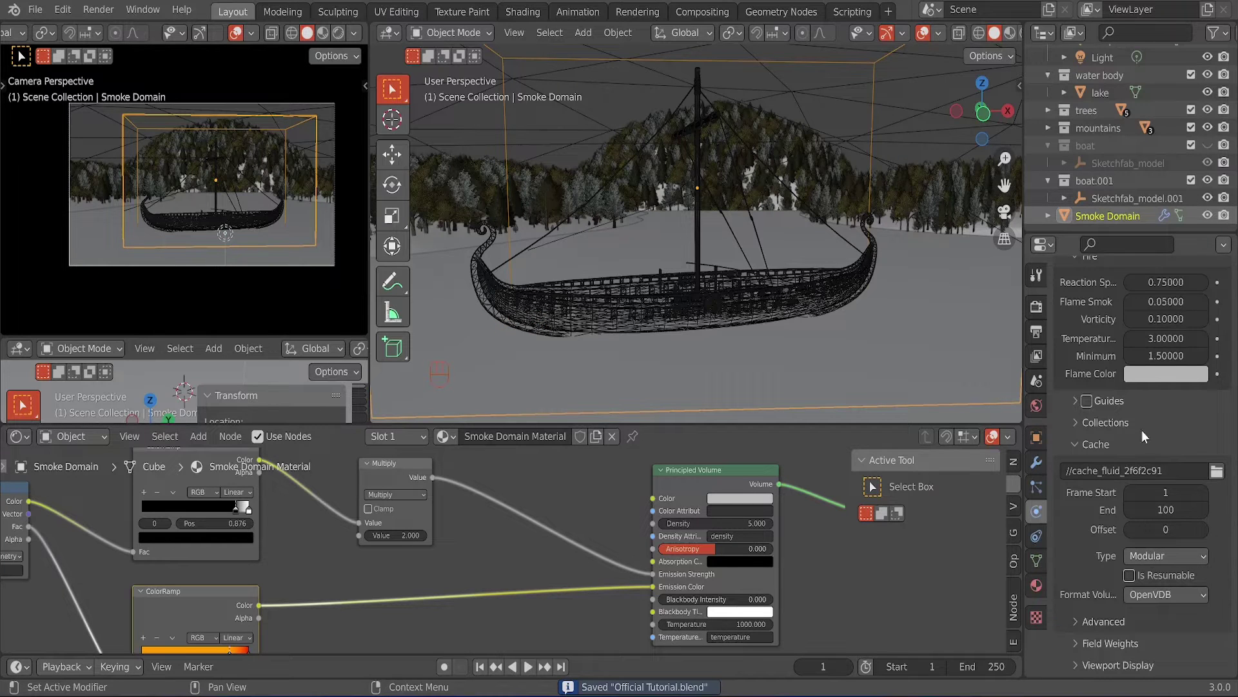
- Bake the smoke domain's fluid data
scroll(1144, 417, "down", 6)
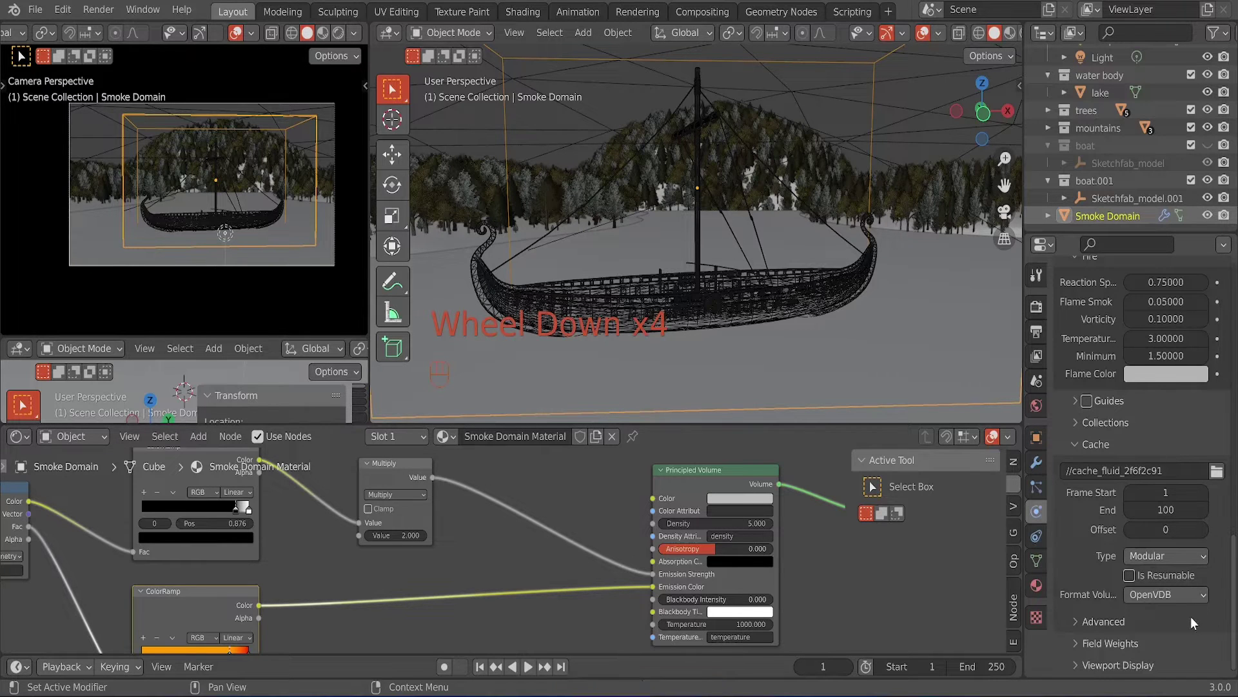
scroll(1191, 616, "down", 1)
scroll(1190, 617, "up", 10)
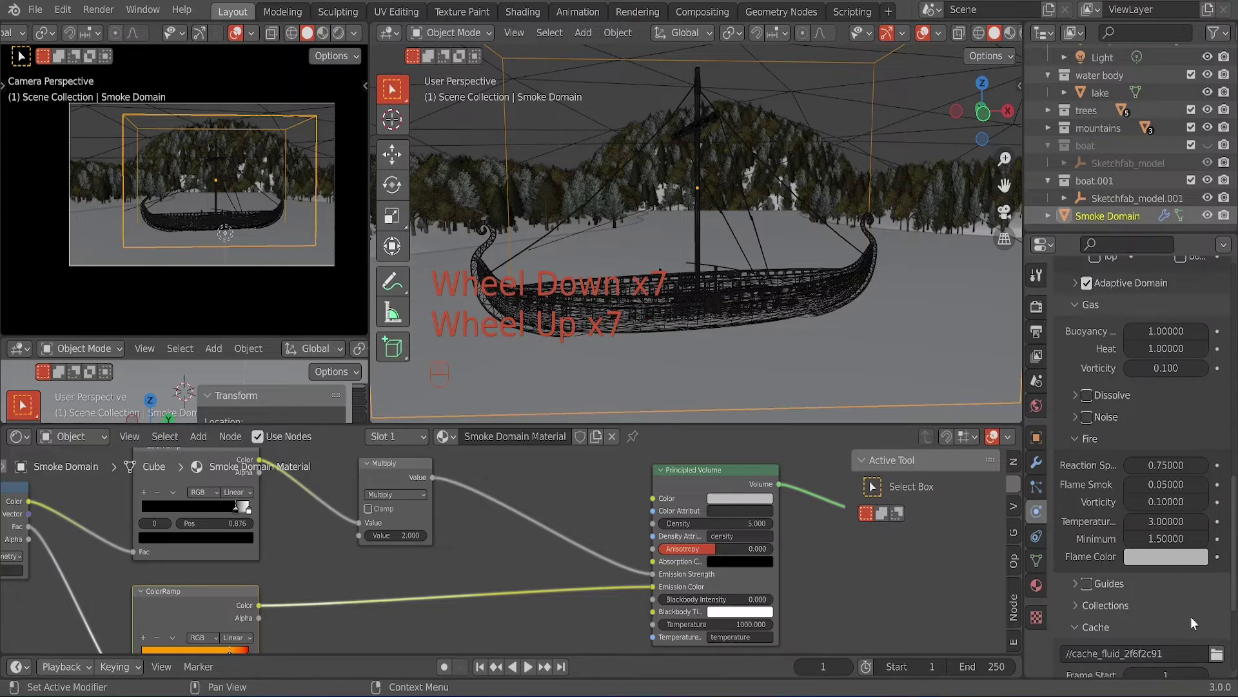
scroll(1169, 398, "up", 2)
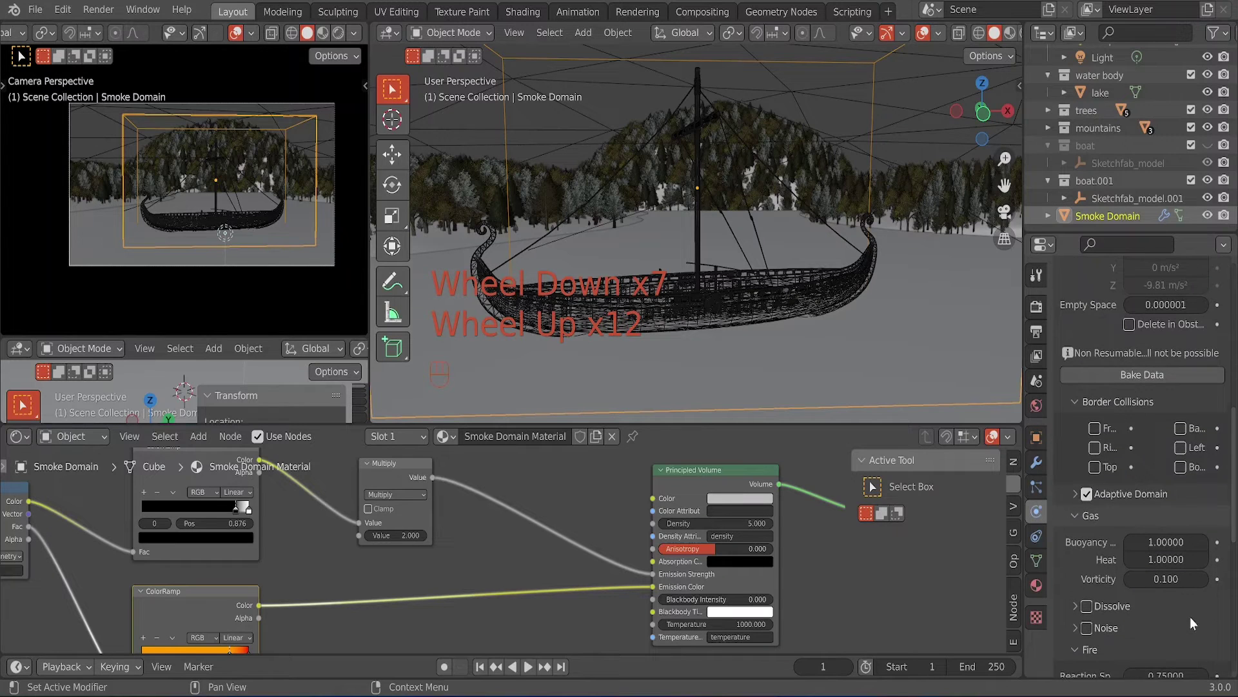
left_click(1155, 375)
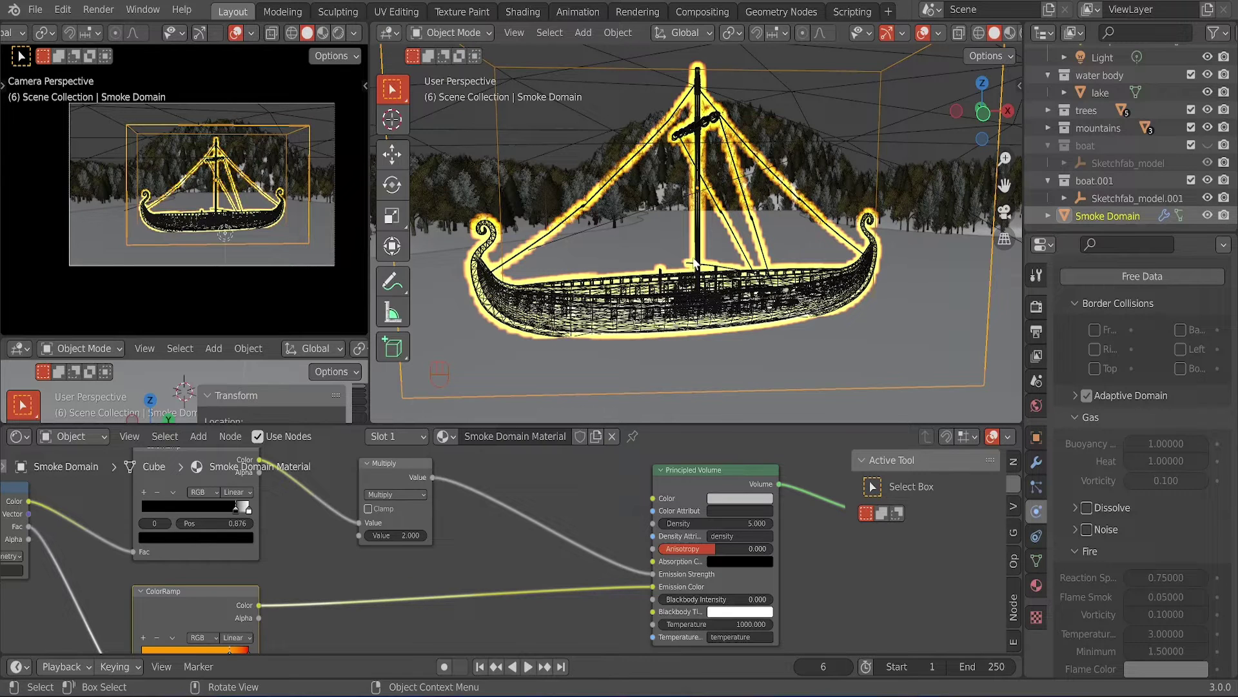
- Preview the boat fire through the camera in Rendered shading, with the smoke domain deselected
middle_click_drag(594, 119, 609, 118)
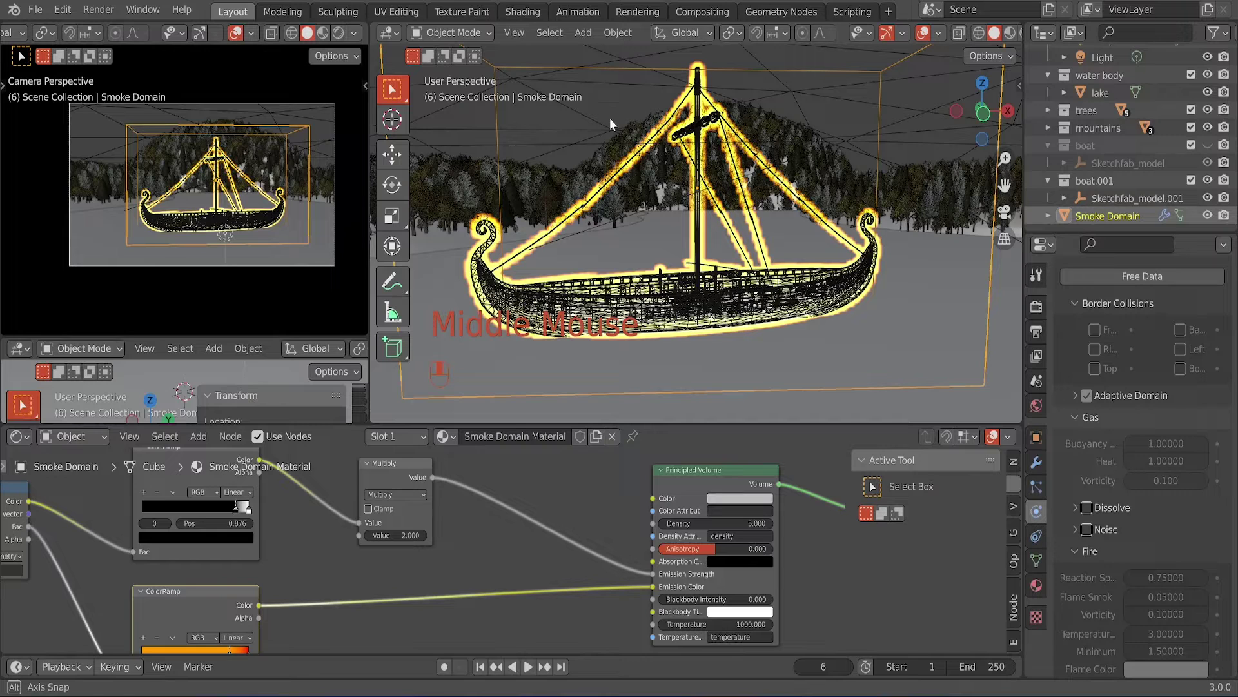
scroll(710, 194, "down", 5)
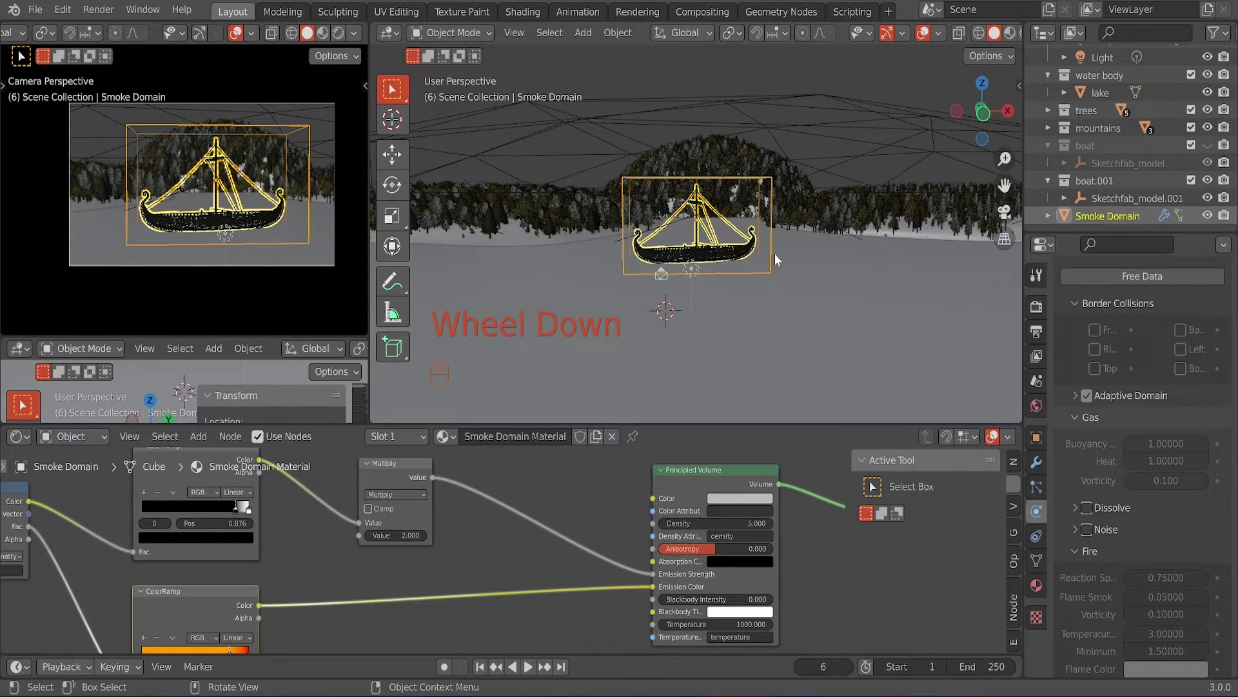
left_click(714, 68)
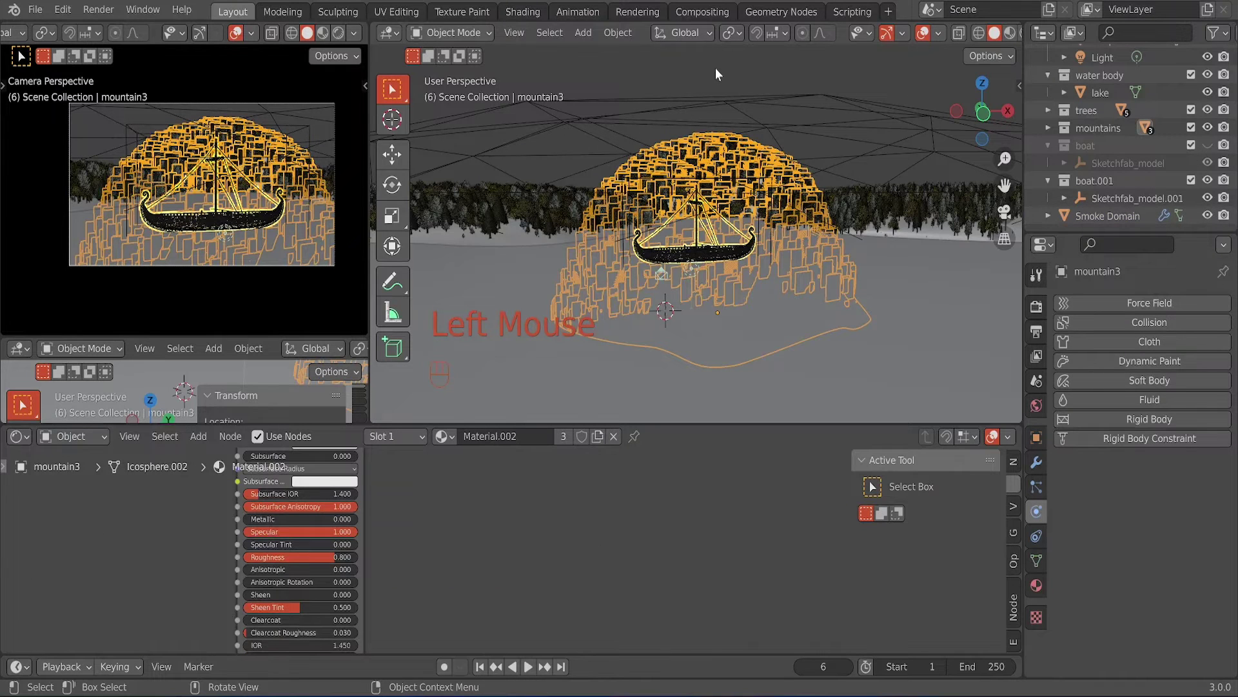
middle_click(339, 34)
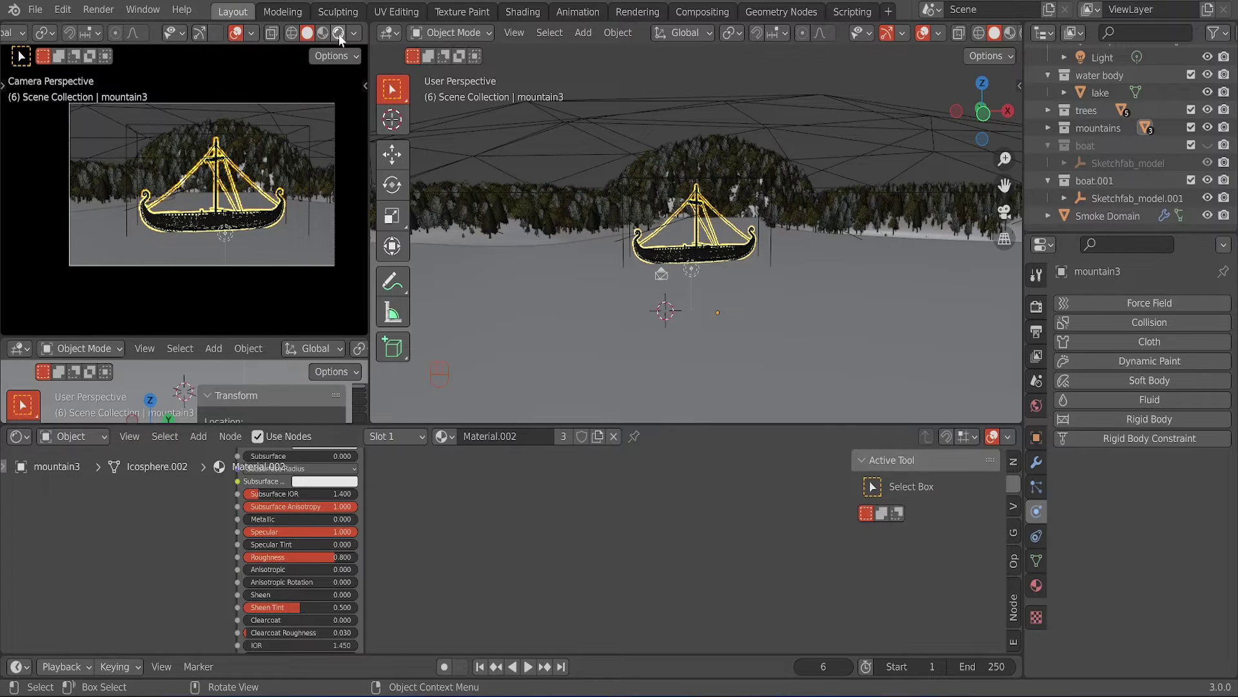
left_click(339, 33)
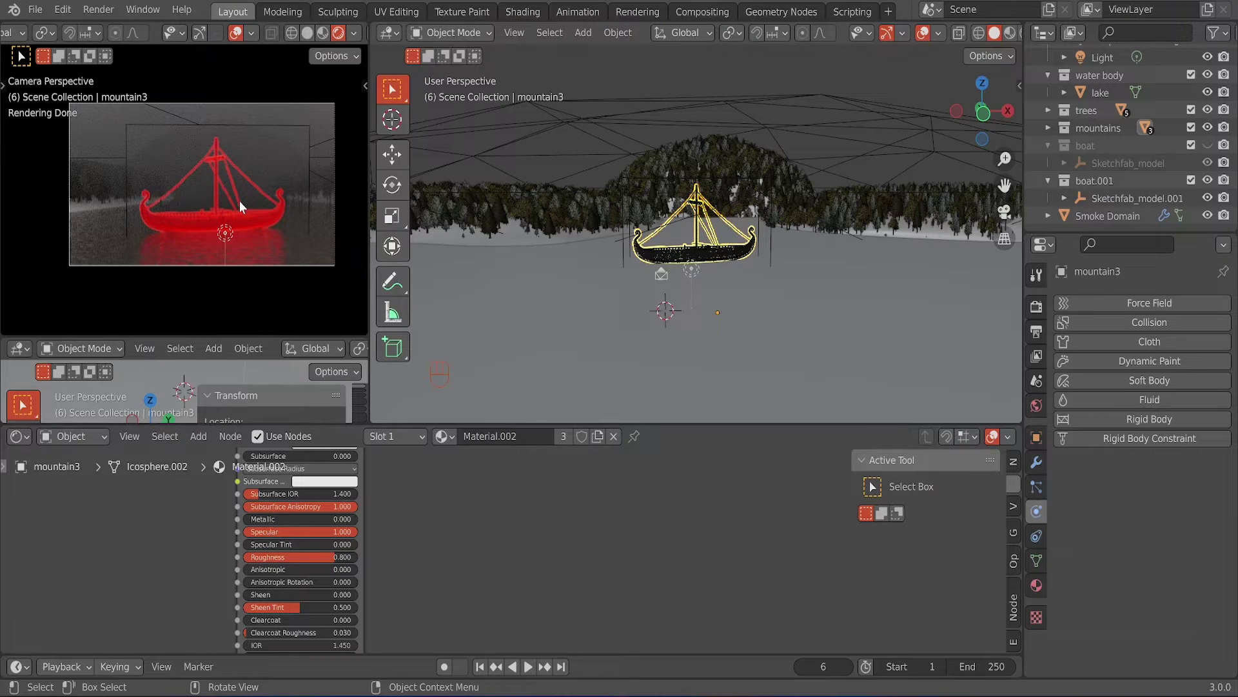
- Select the smoke domain and set the current frame to 35
left_click(288, 123)
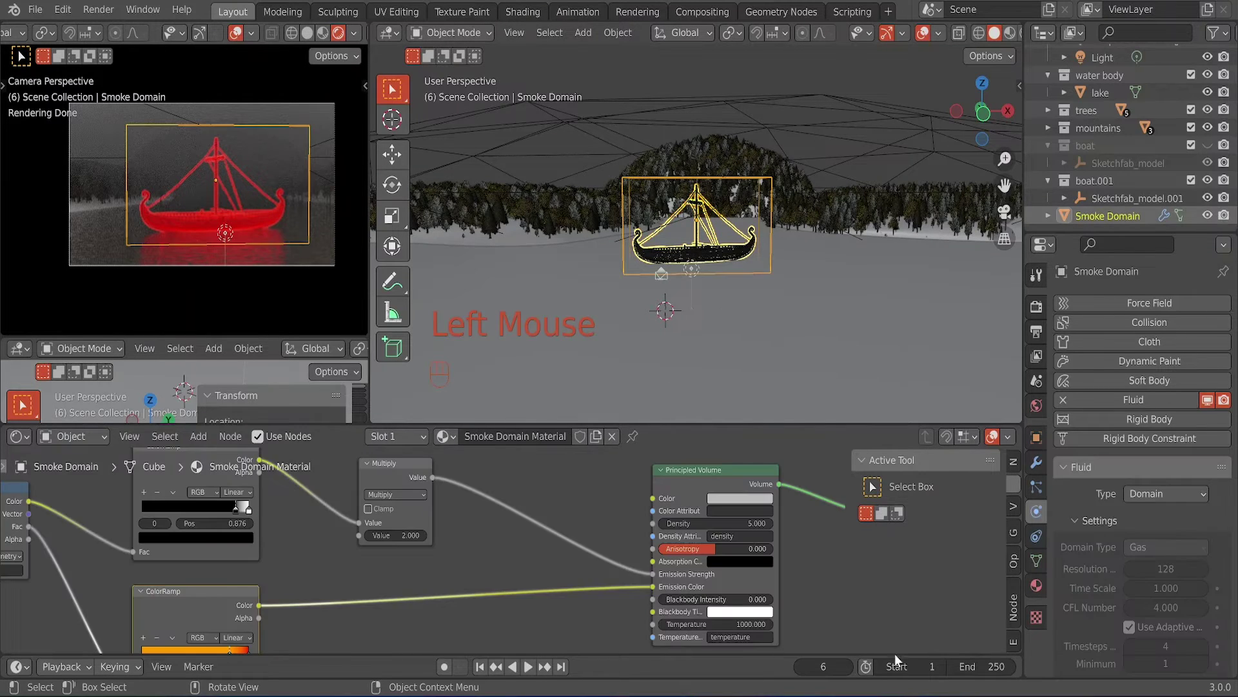
left_click(823, 664)
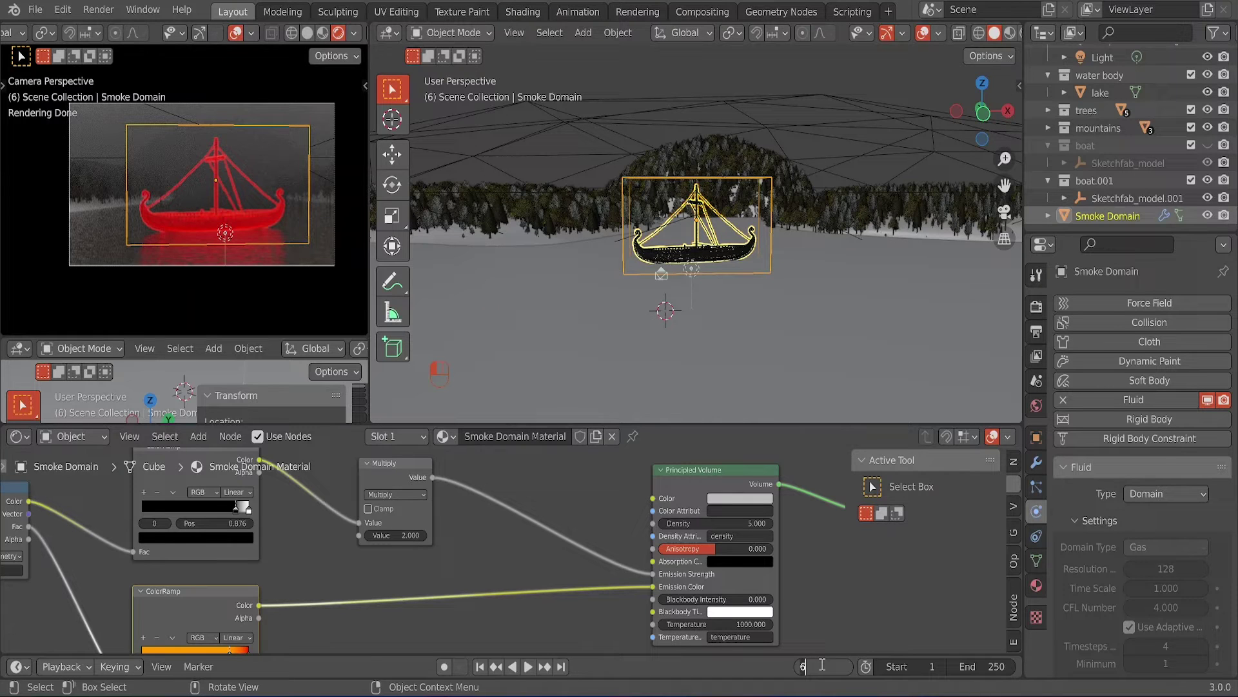
type("35")
key("Return")
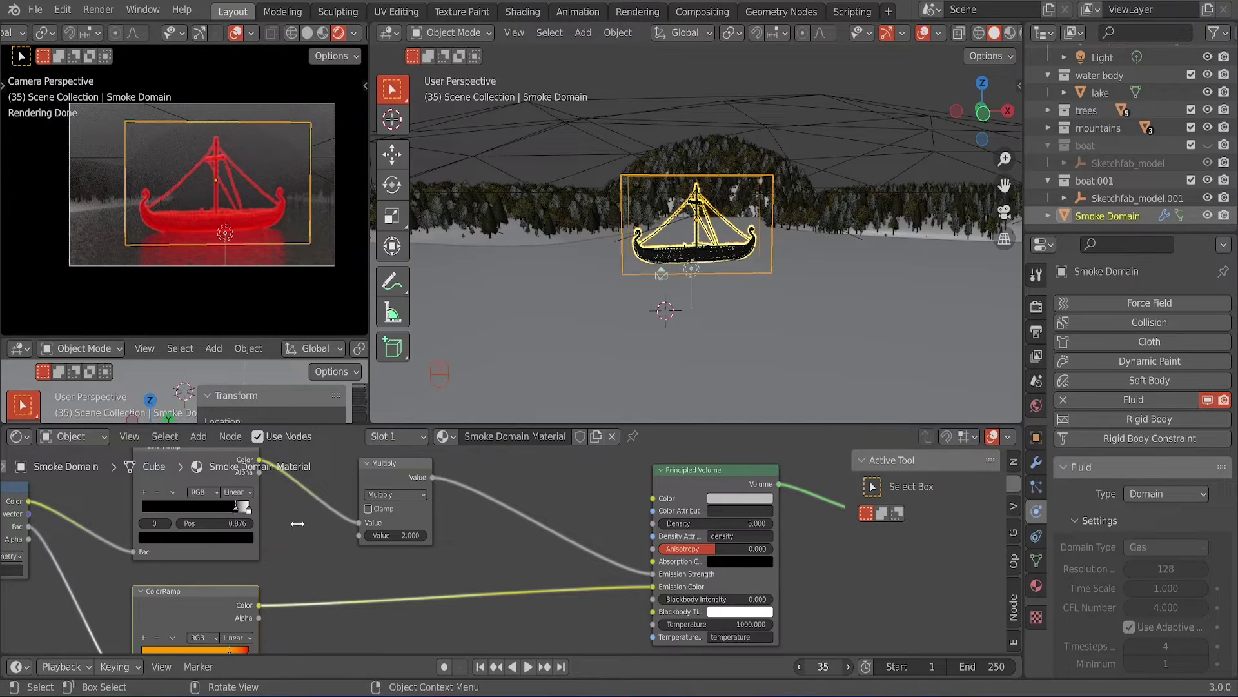
- Switch the camera viewport to Solid shading and select the red end stop of the lower ColorRamp
middle_click(354, 494)
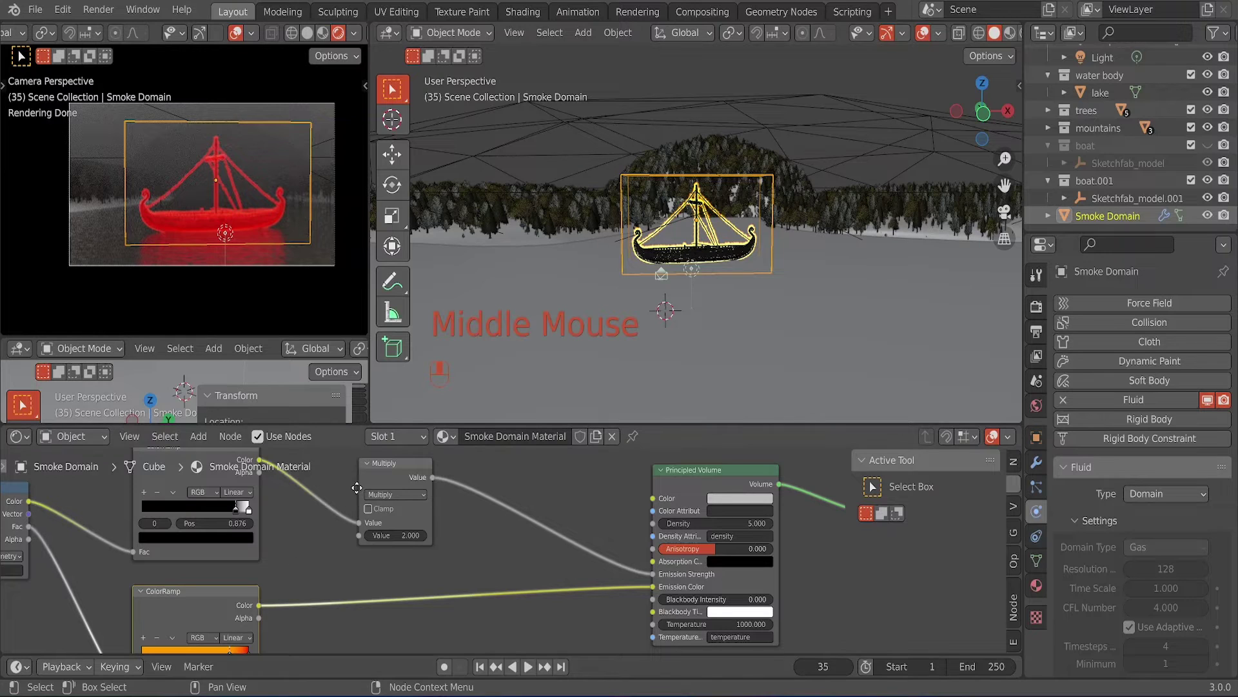
middle_click(338, 517)
middle_click_drag(201, 575, 180, 609)
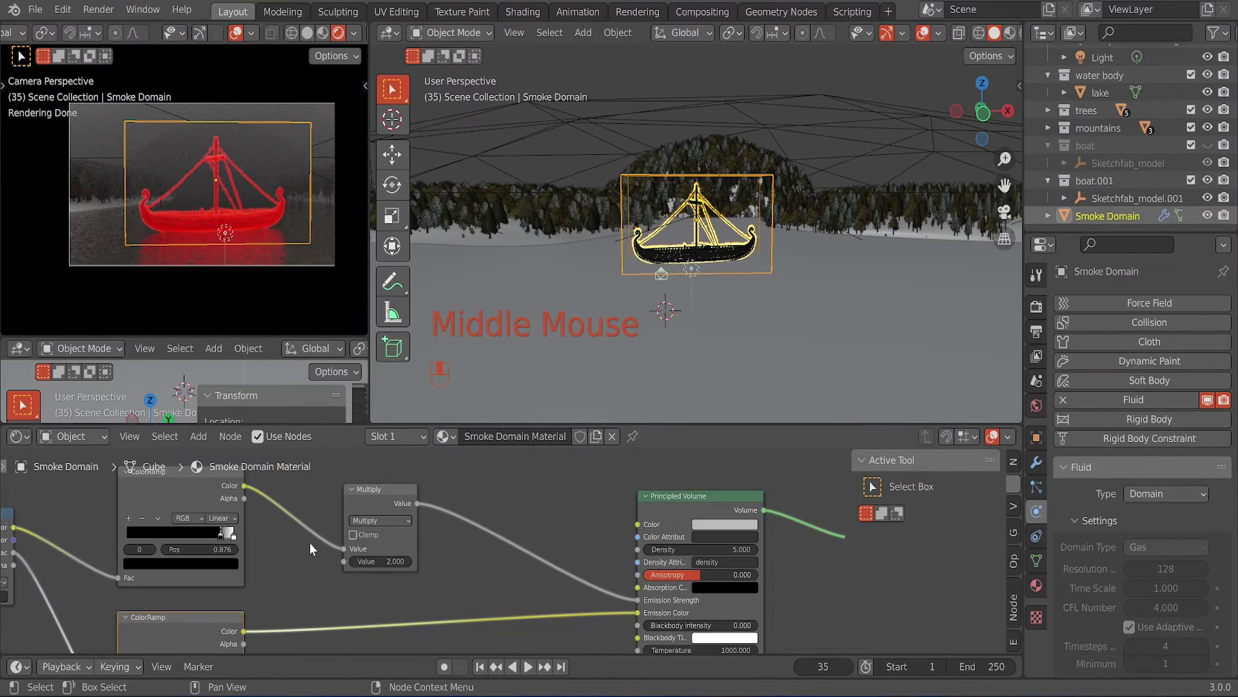
middle_click_drag(310, 543, 318, 518)
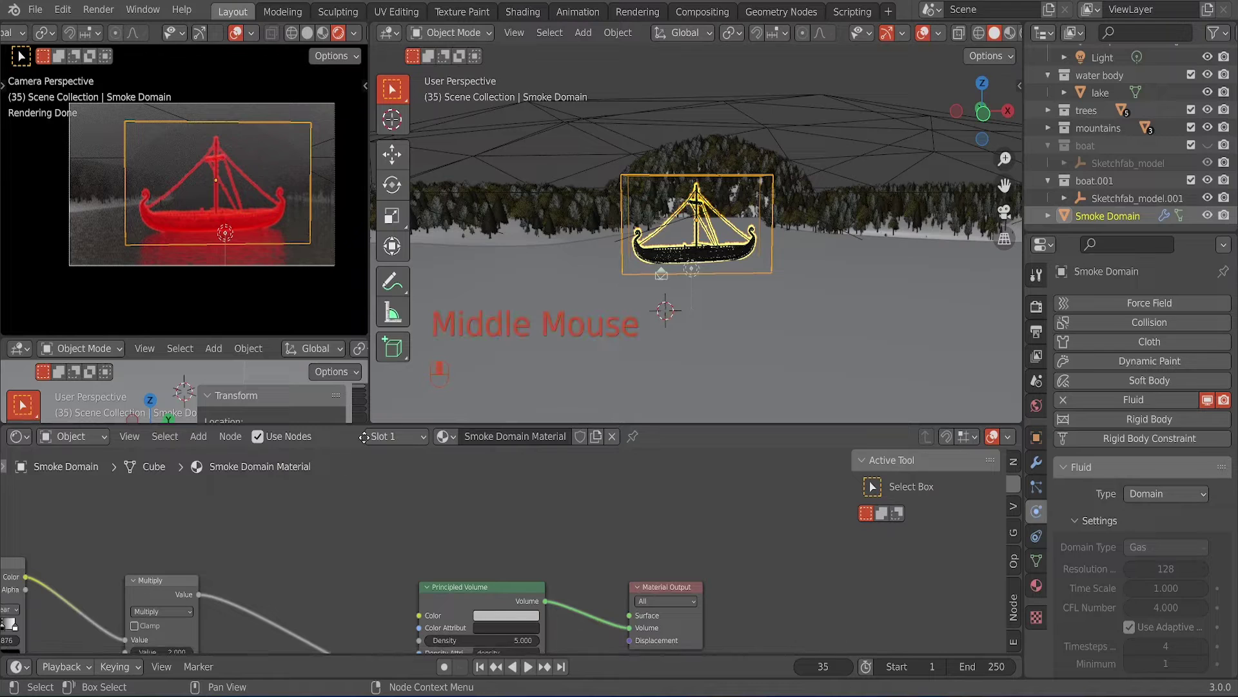
middle_click_drag(348, 645, 412, 538)
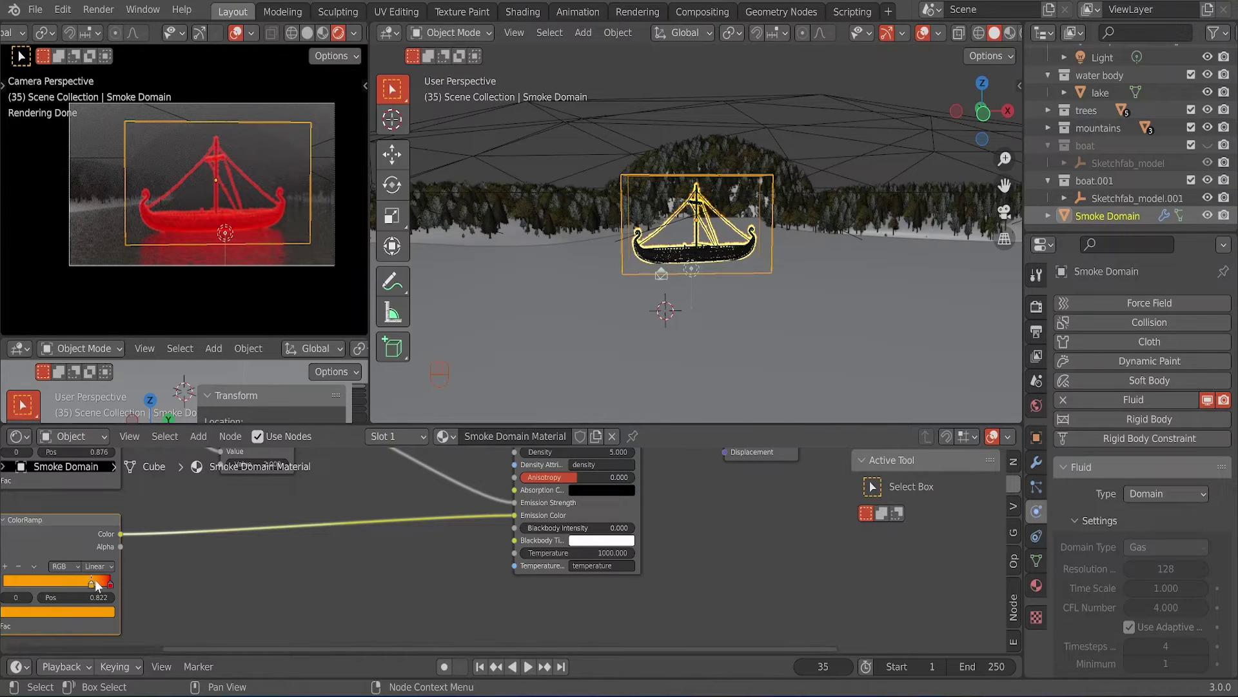
middle_click_drag(312, 565, 313, 568)
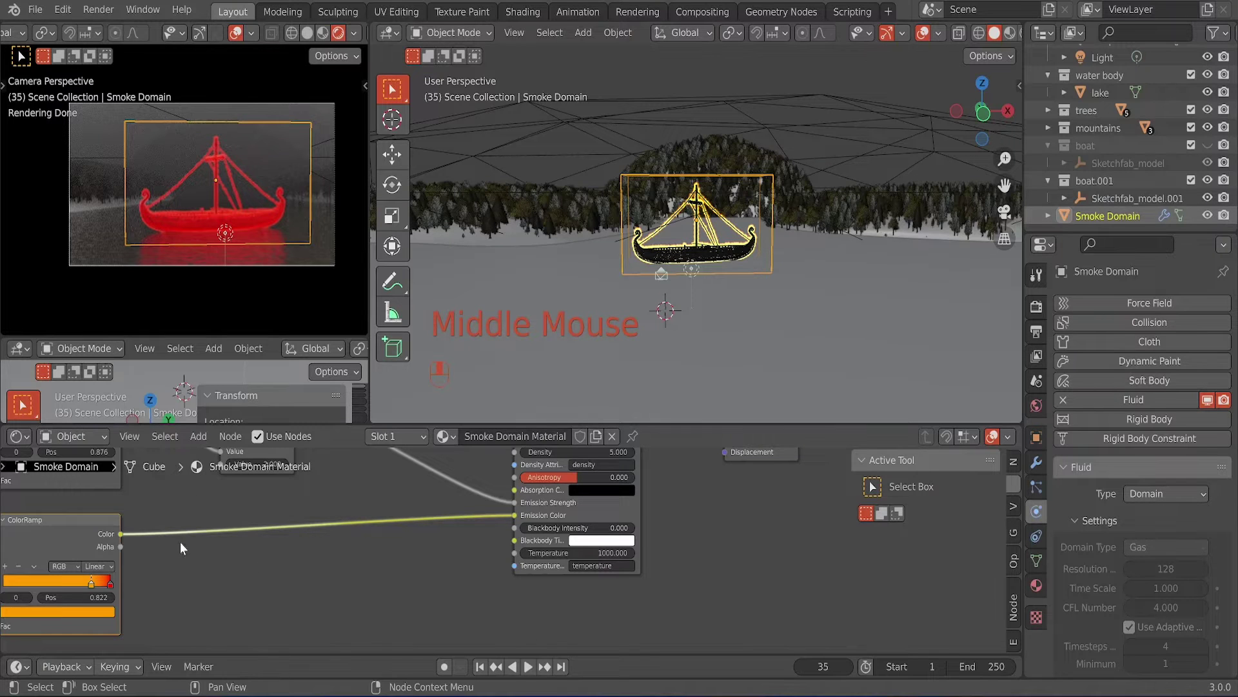
middle_click_drag(180, 541, 187, 540)
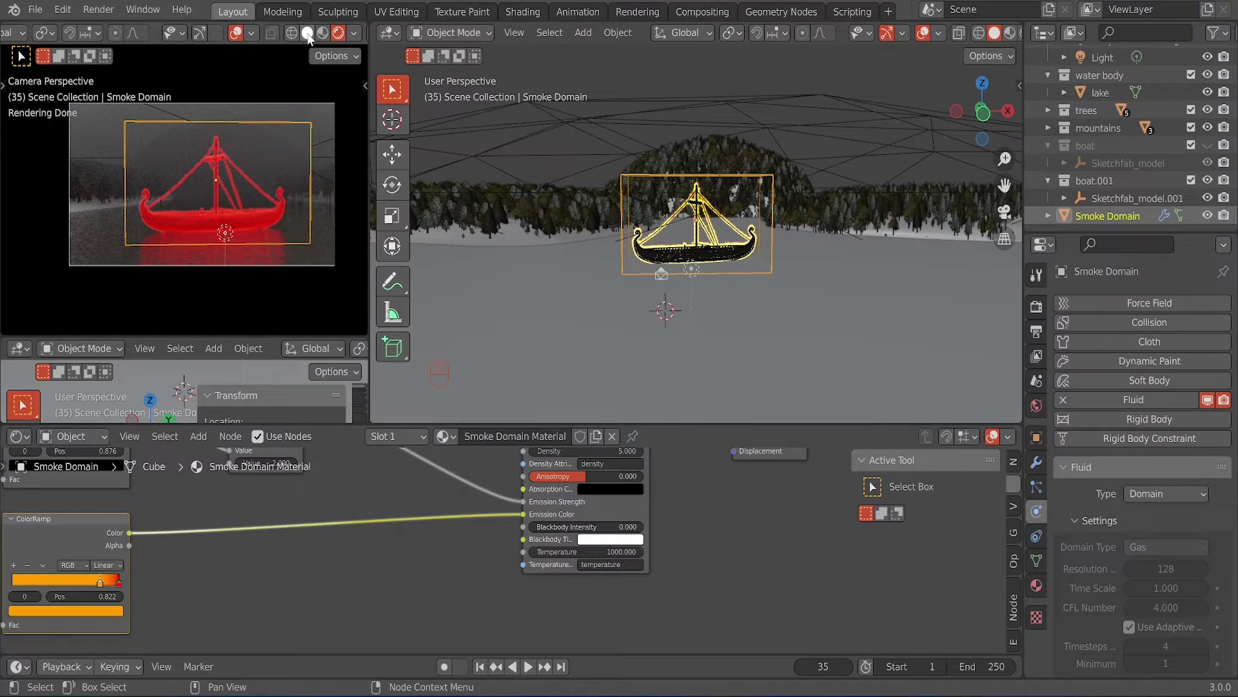
left_click(308, 33)
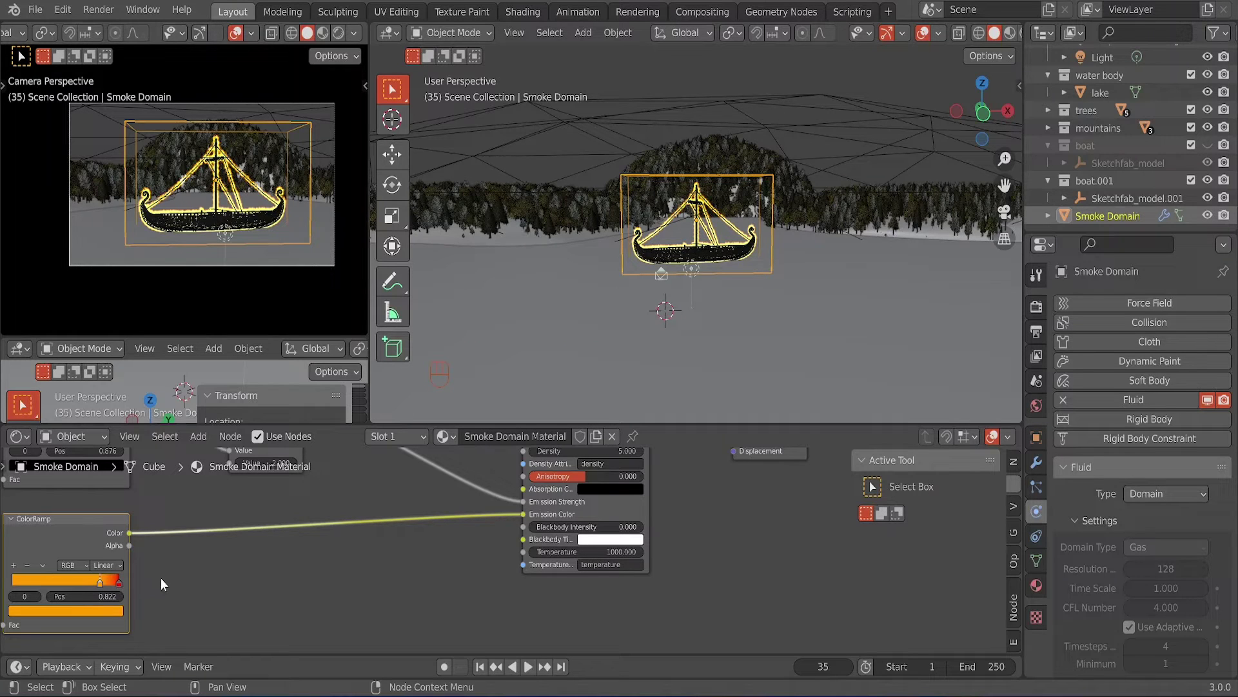
left_click(276, 558)
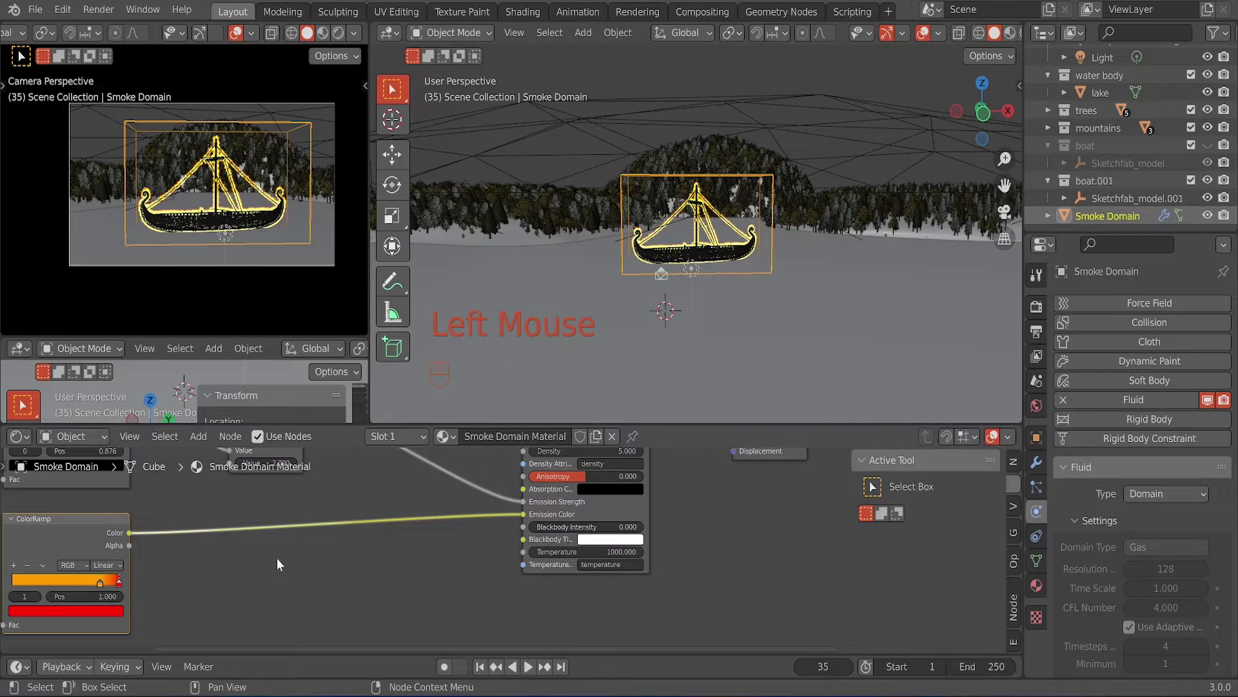
middle_click(213, 555)
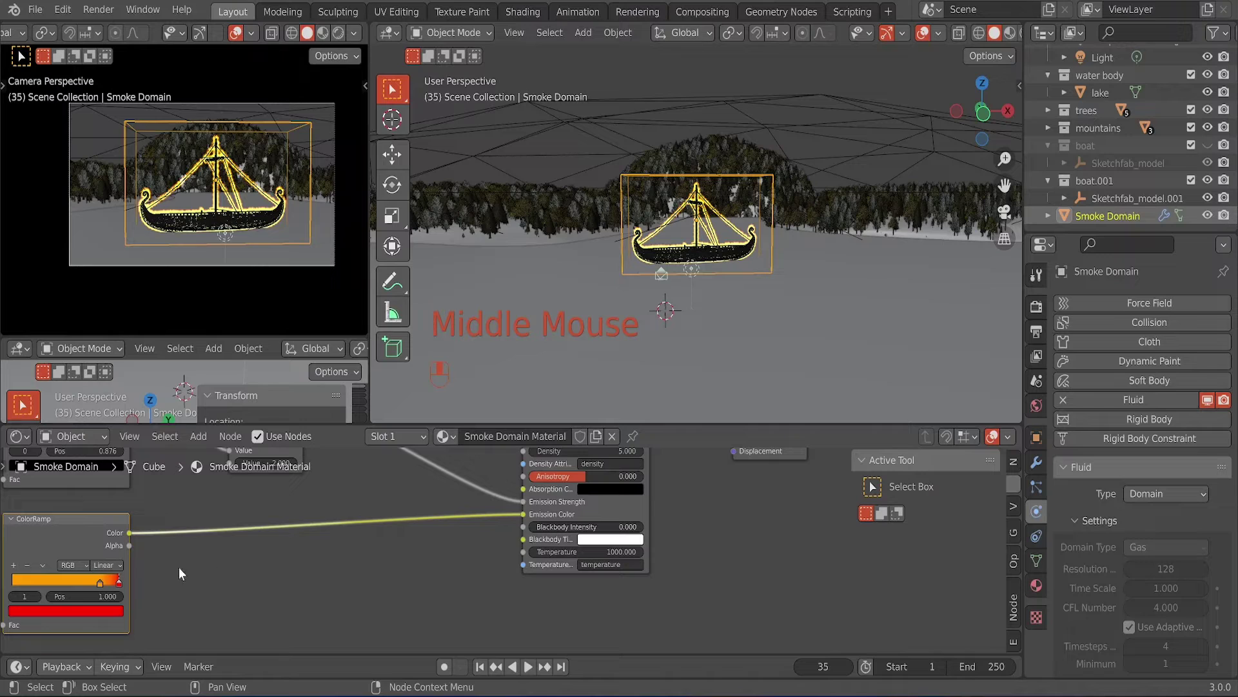
middle_click(259, 564)
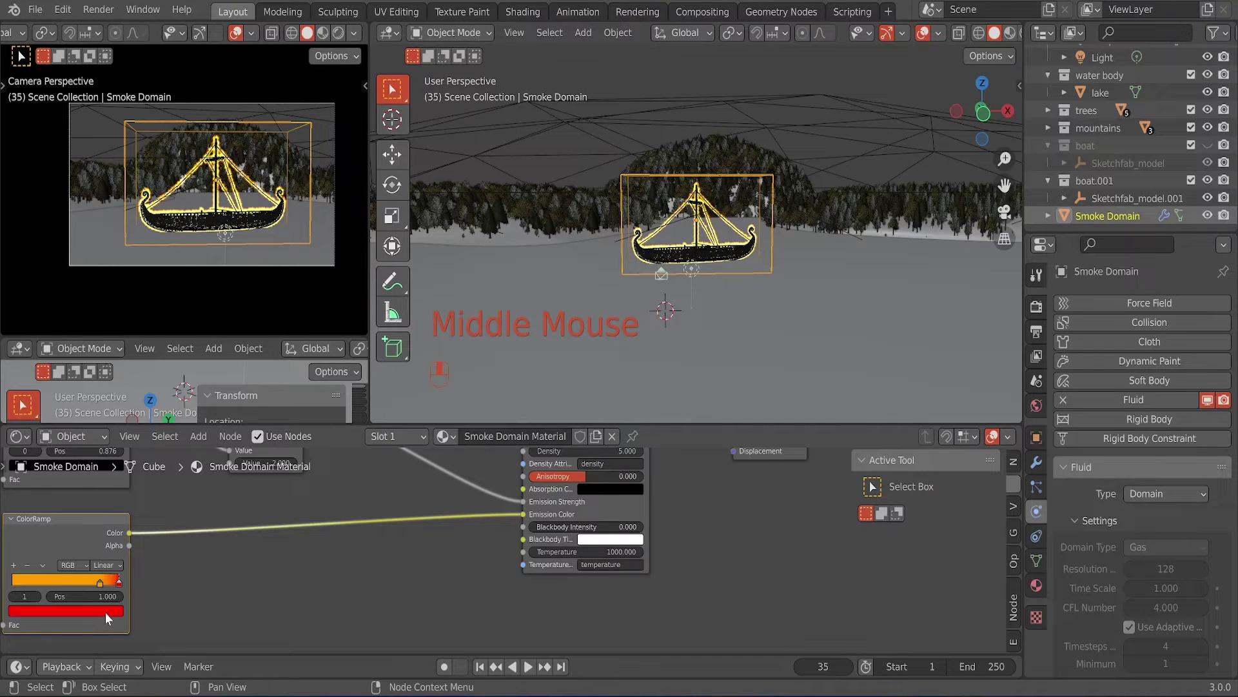
middle_click_drag(106, 613, 115, 612)
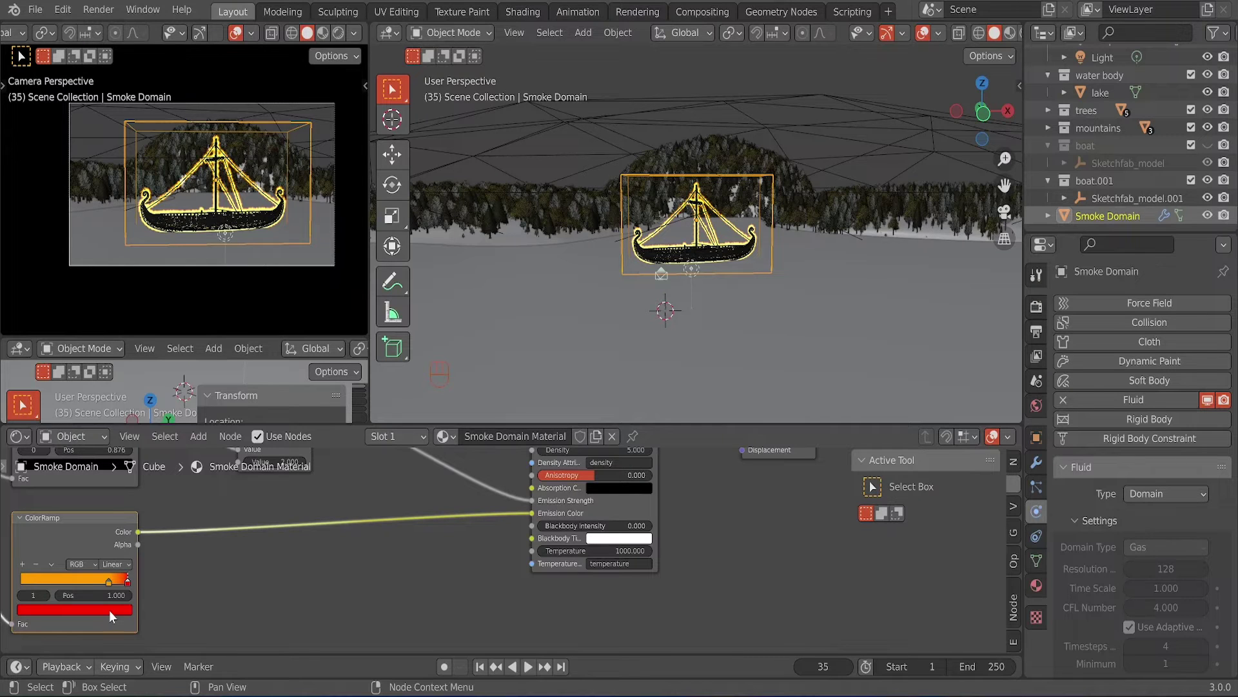
left_click(110, 610)
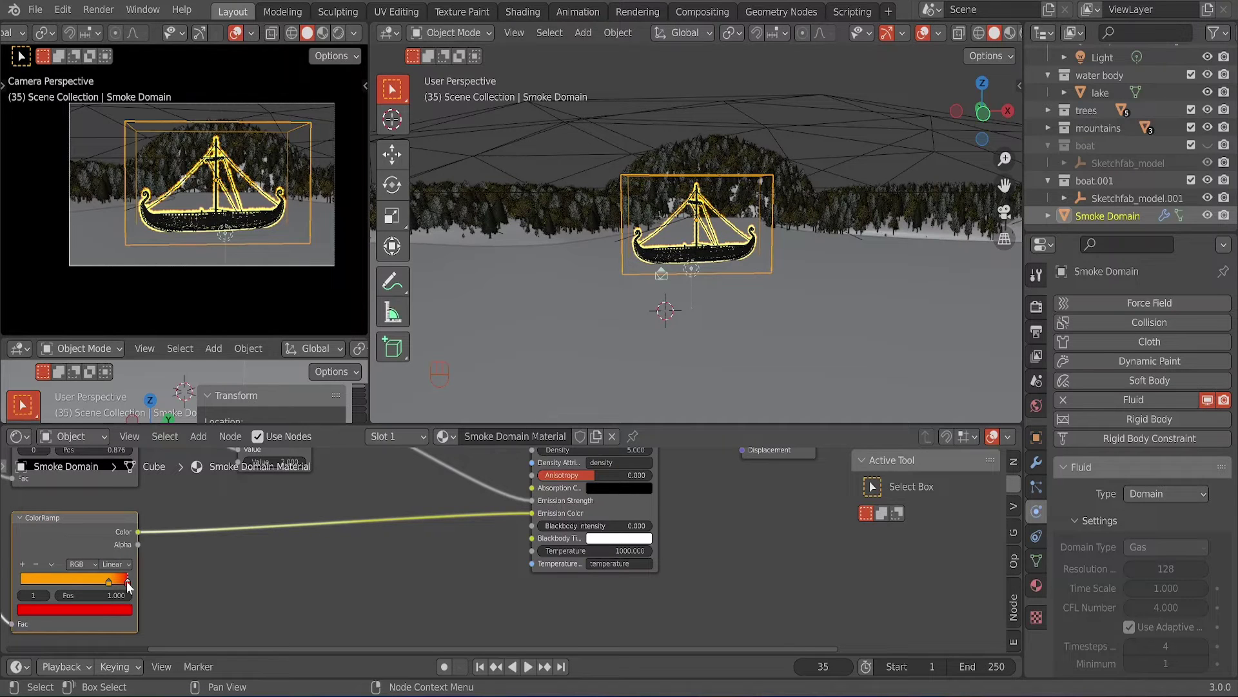
left_click(118, 610)
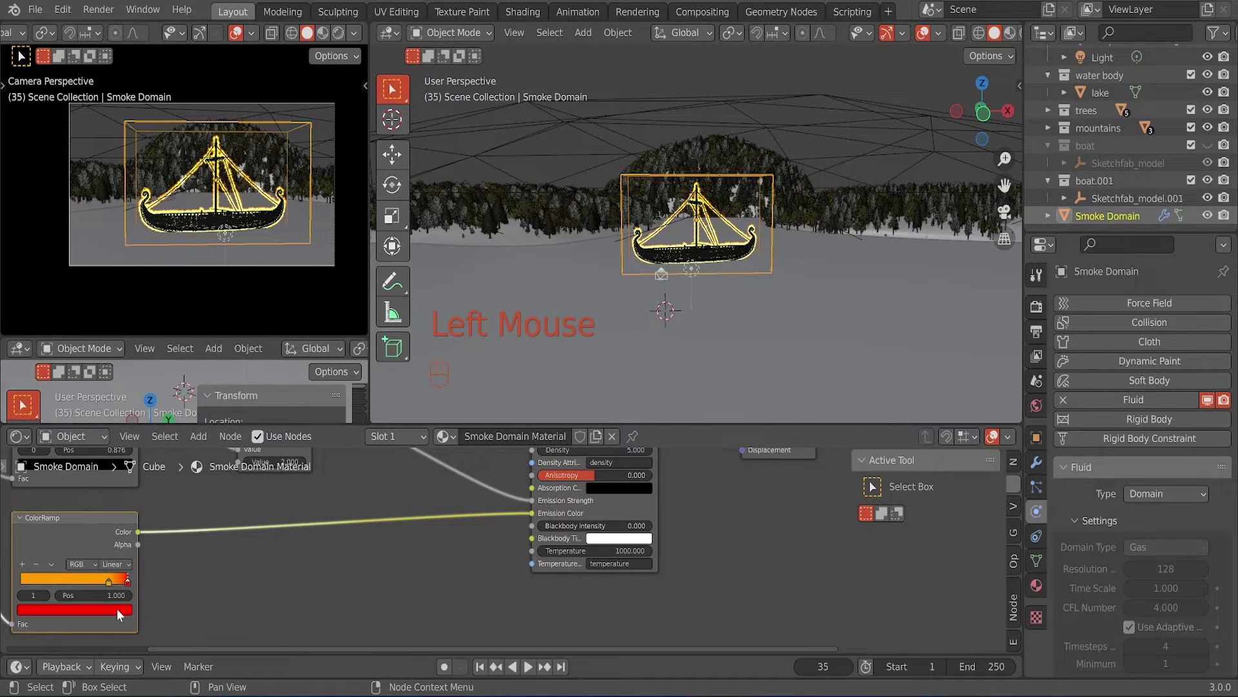
left_click(116, 610)
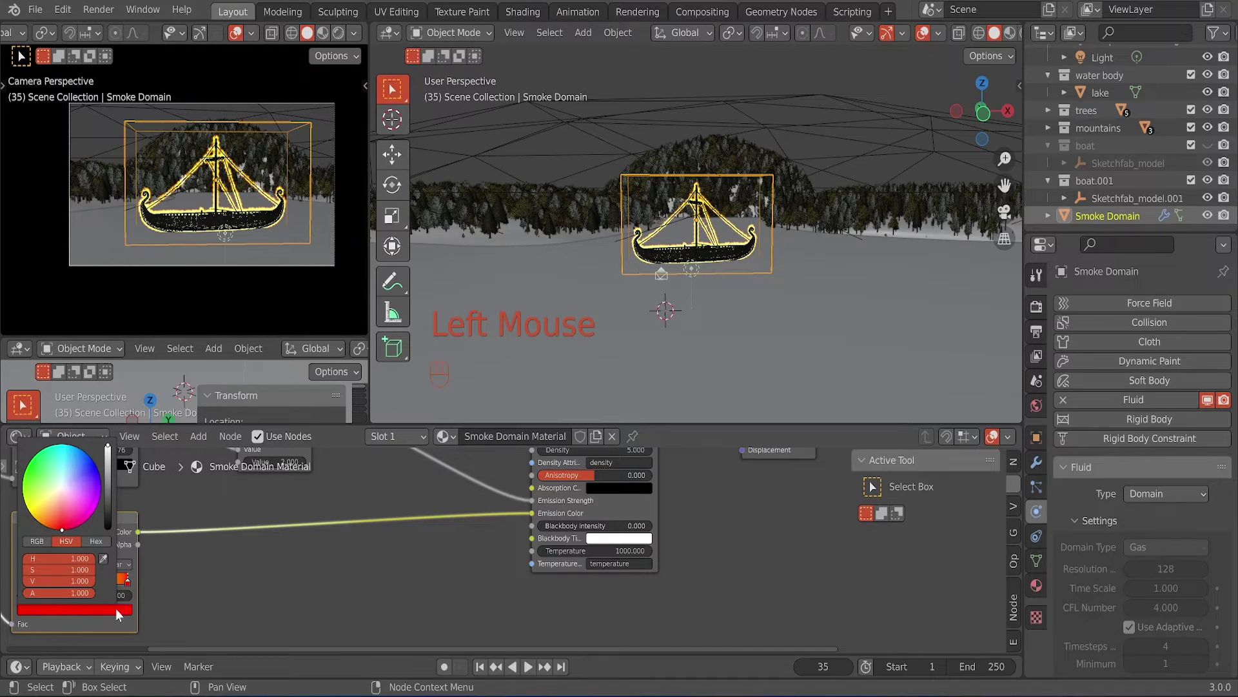
left_click(44, 521)
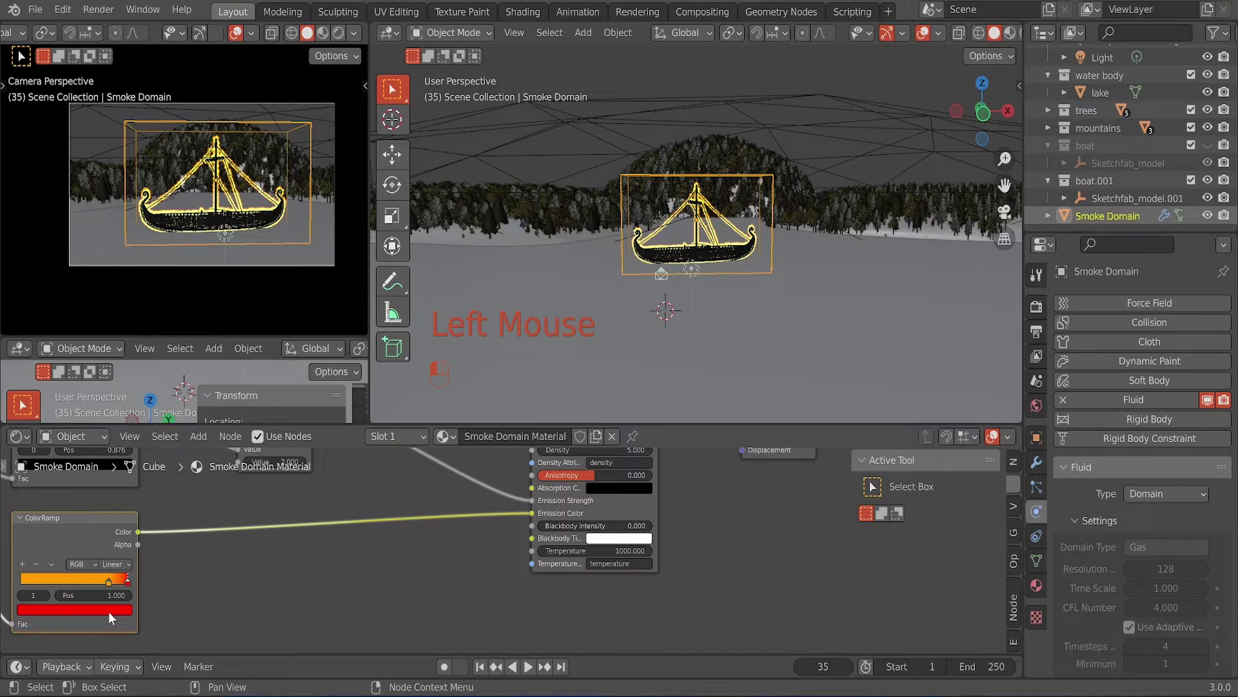
left_click(396, 566)
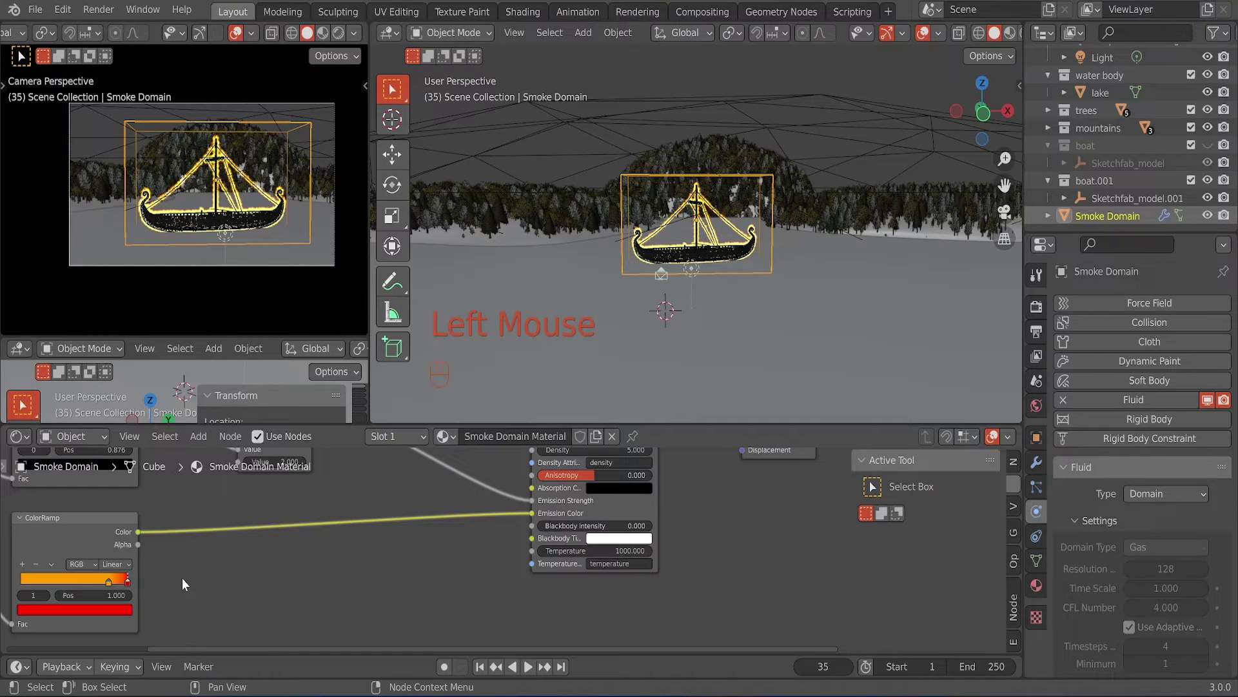
middle_click(265, 584)
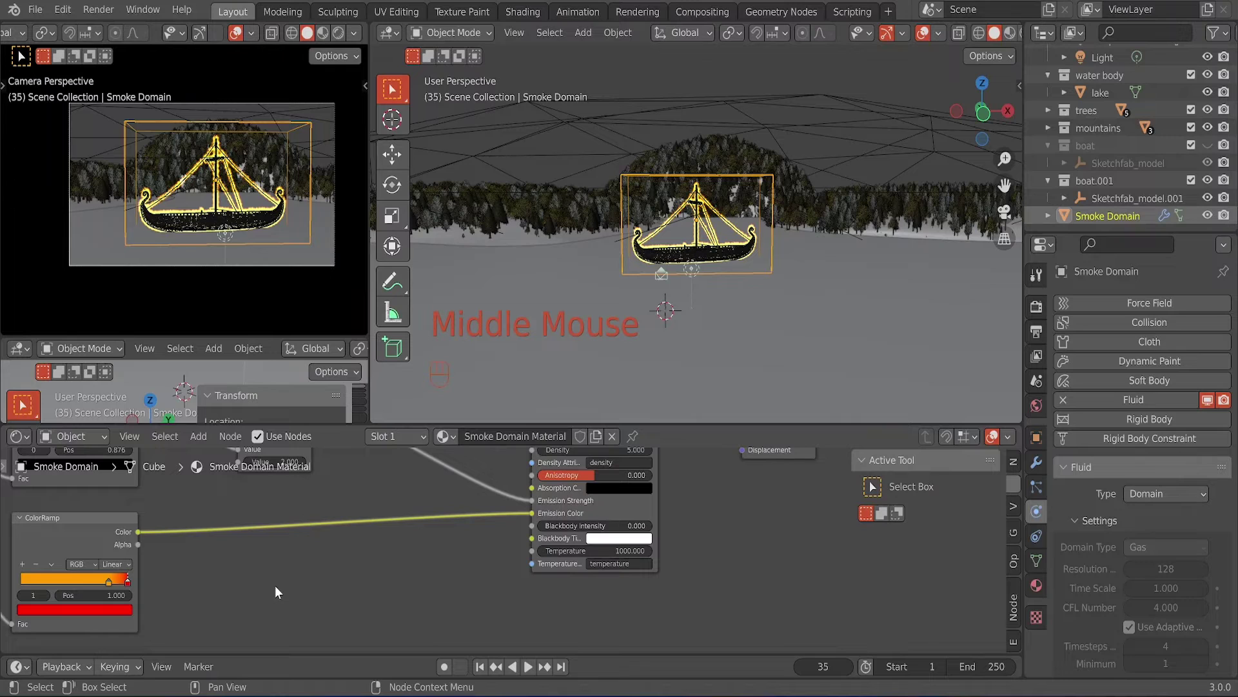
left_click(275, 586)
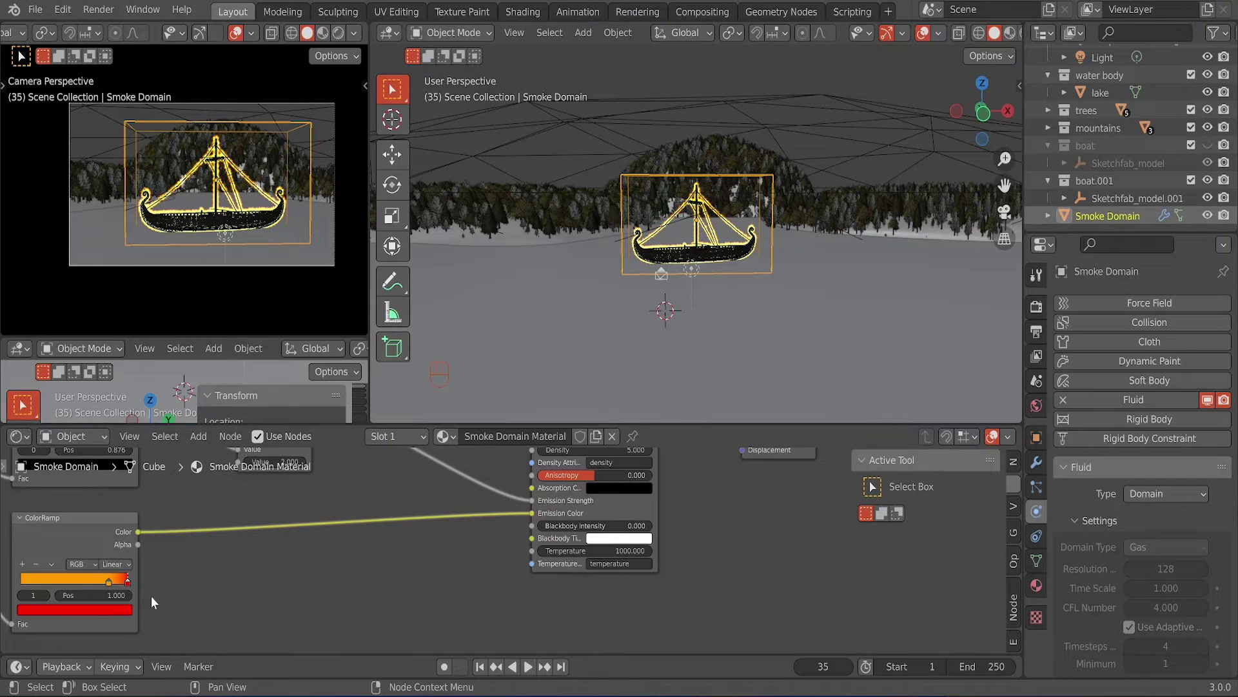
left_click(233, 573)
middle_click_drag(352, 551, 350, 545)
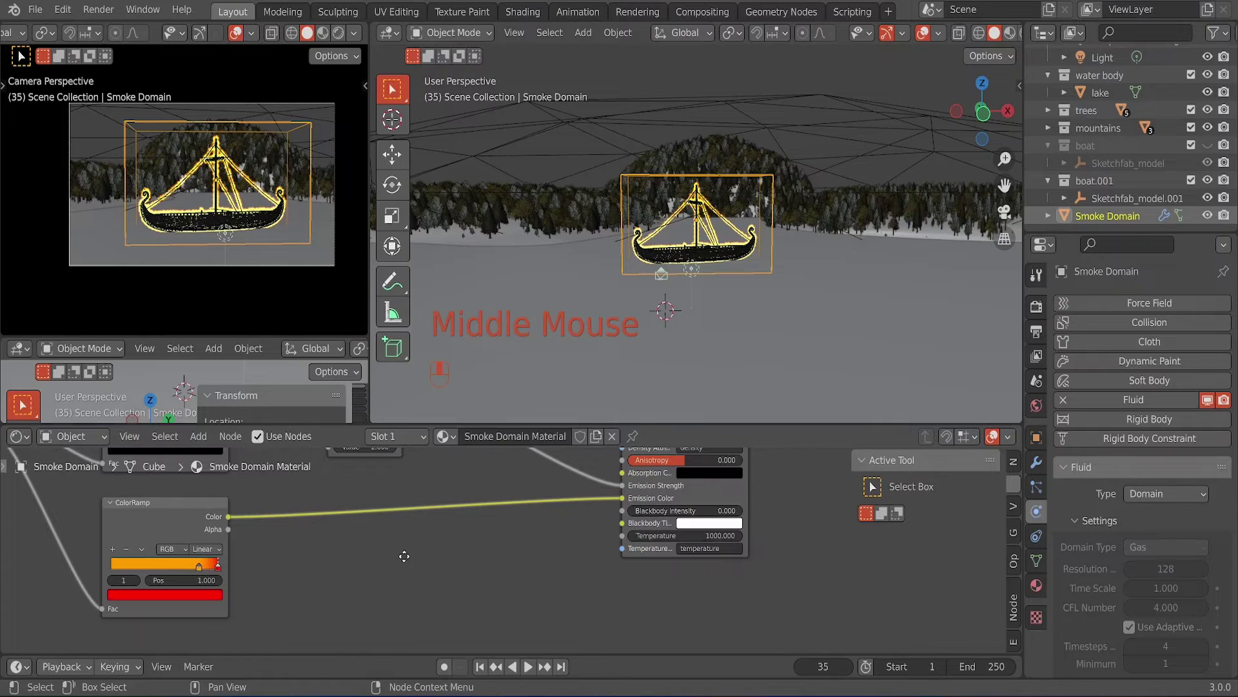
middle_click_drag(464, 569, 358, 571)
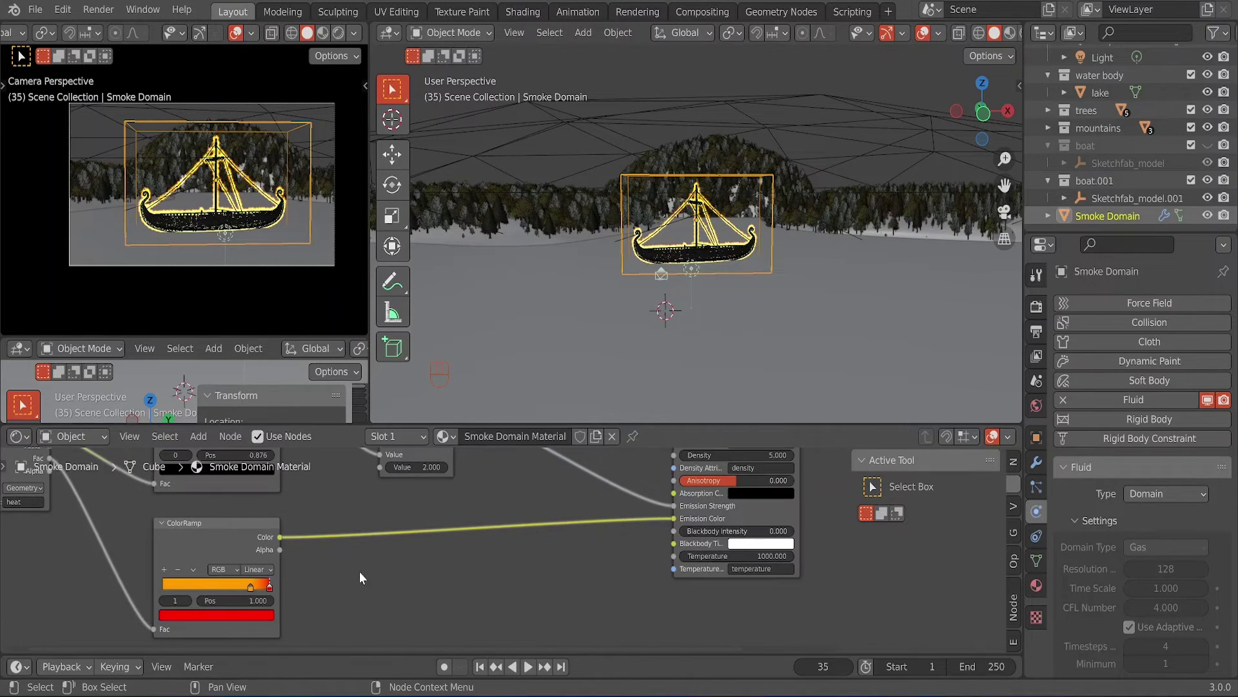
left_click(252, 617)
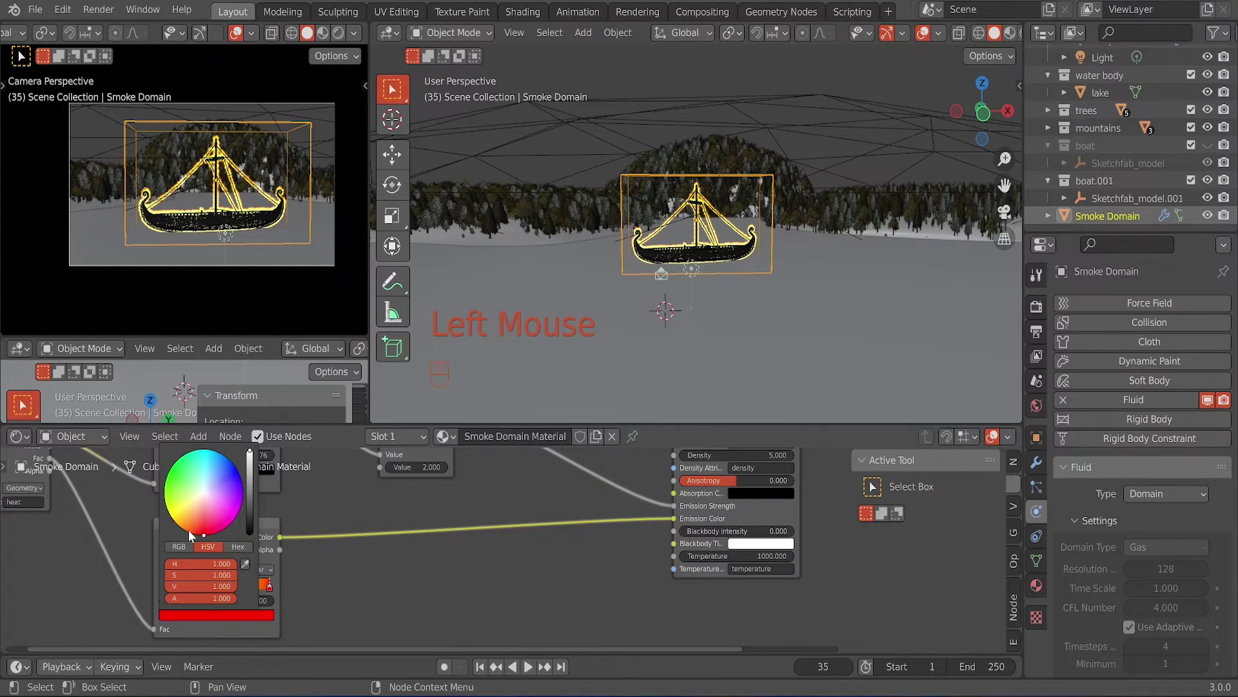
key("Escape")
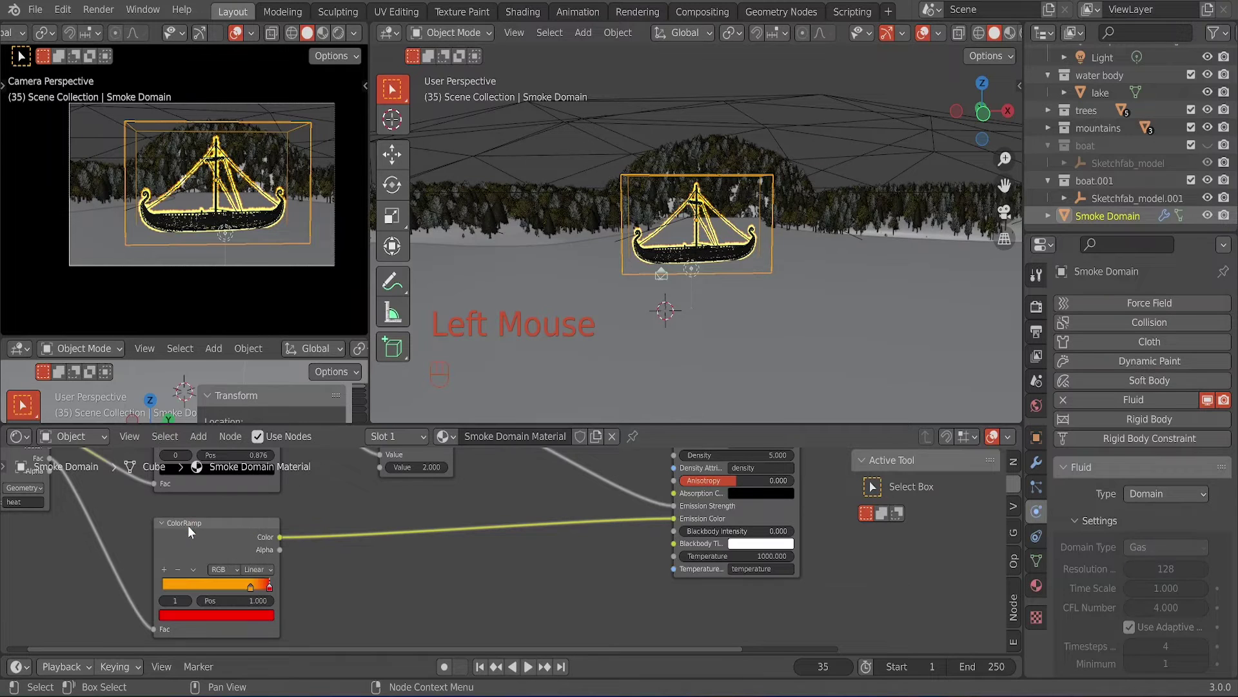
- Delete the orange-red ColorRamp node that feeds the Principled Volume's Emission Color
left_click(239, 614)
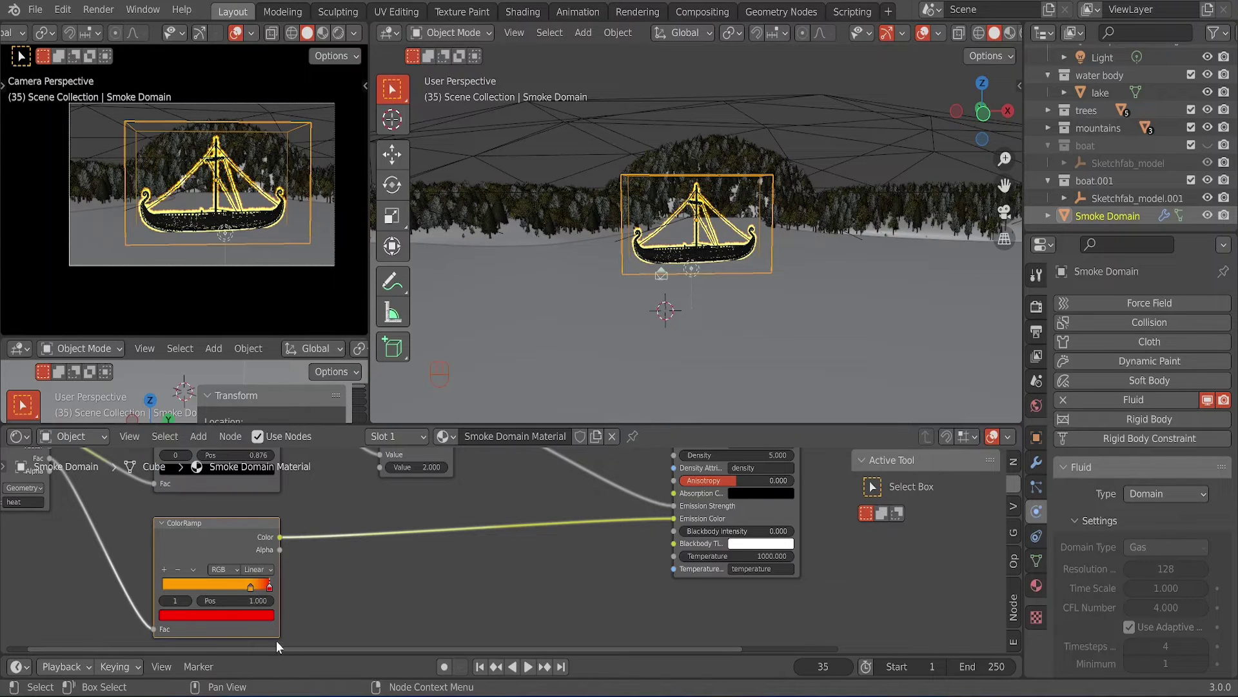
left_click(424, 563)
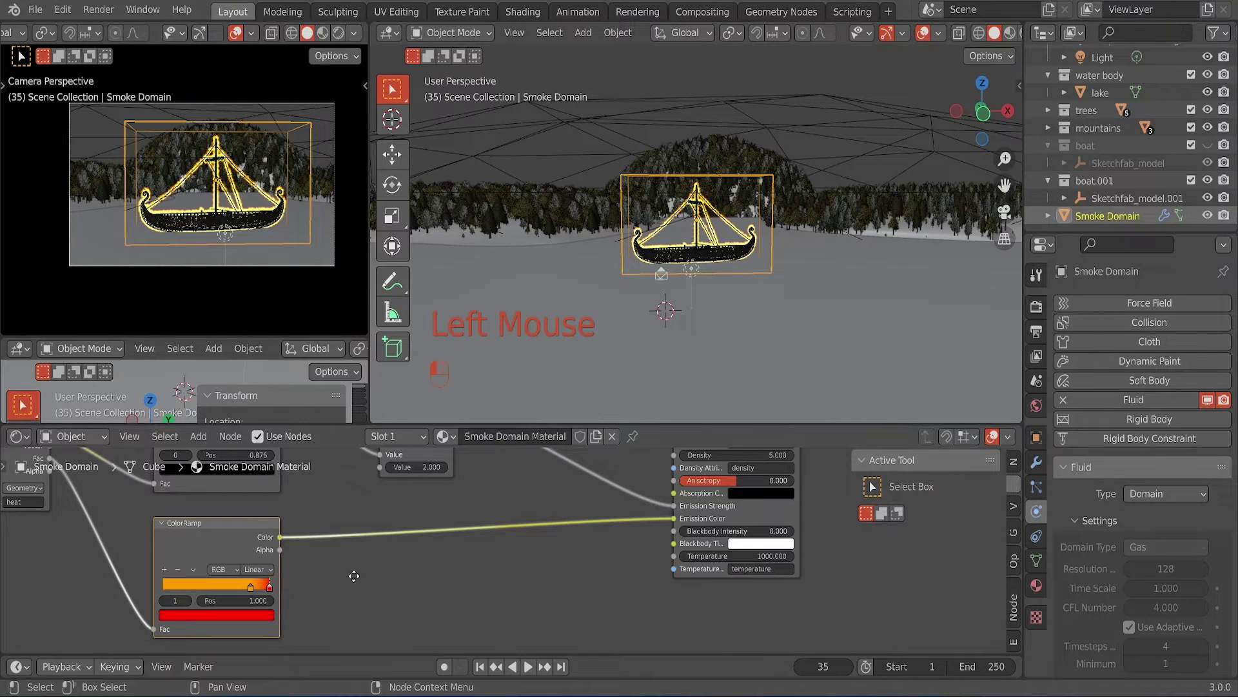
scroll(354, 576, "up", 2)
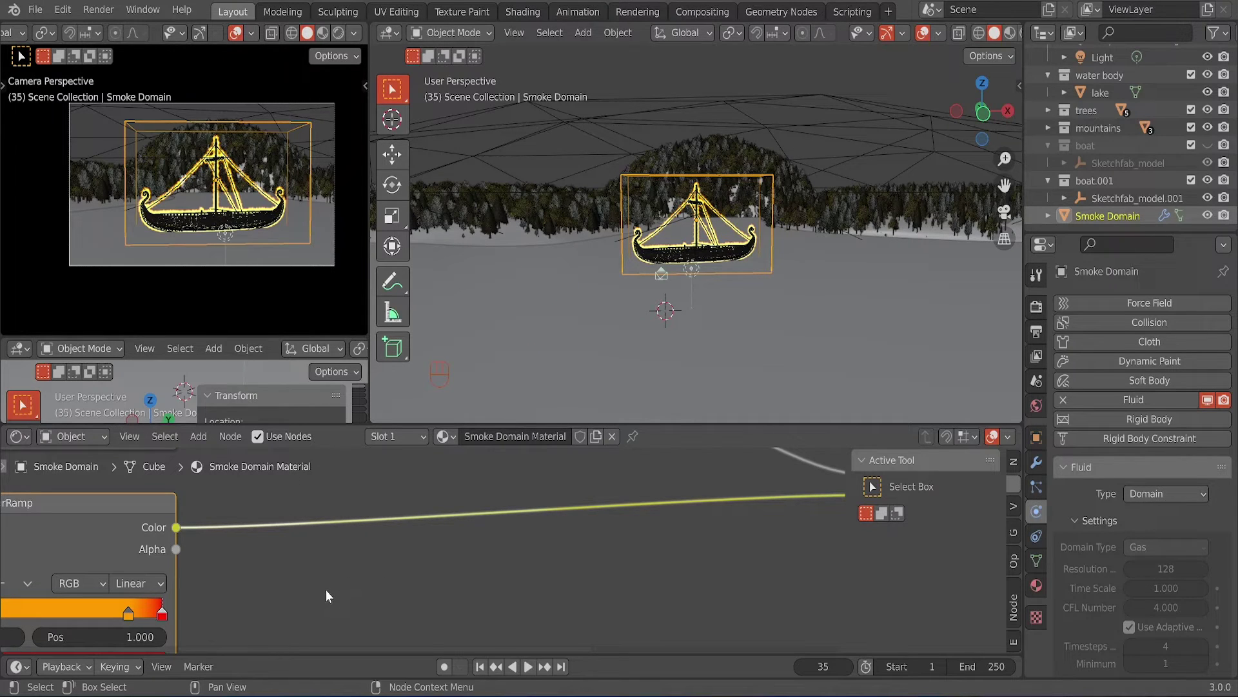
scroll(114, 538, "down", 1)
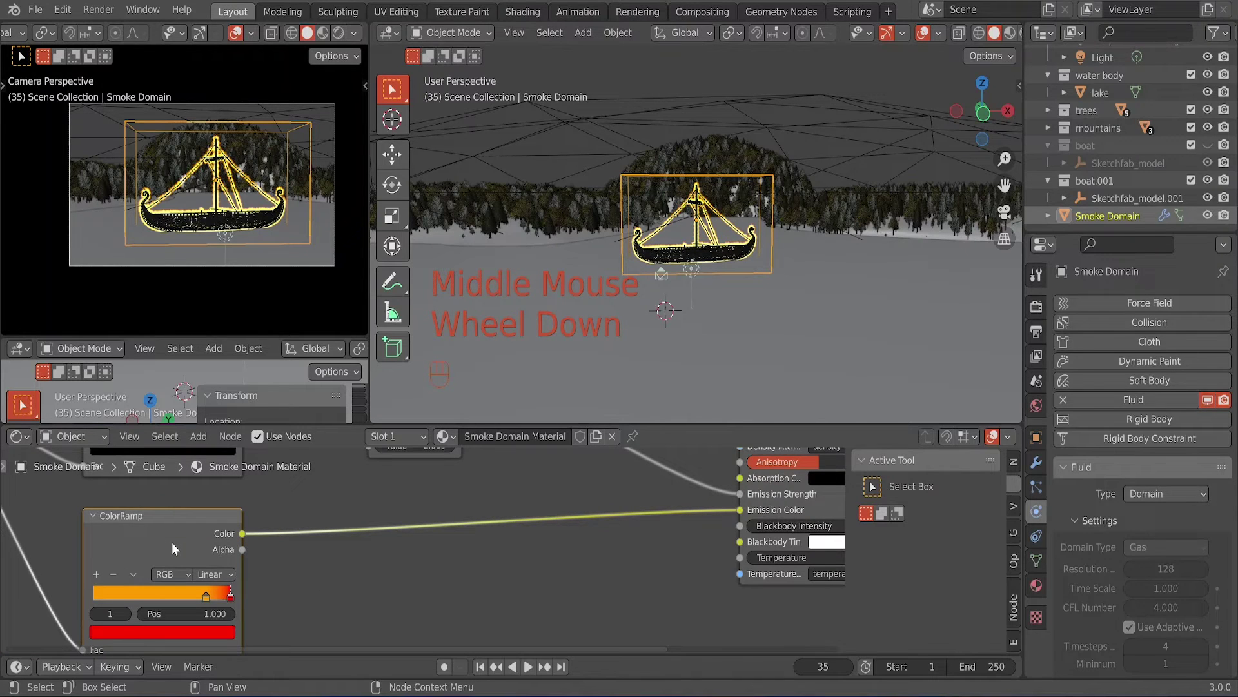
scroll(171, 542, "down", 2)
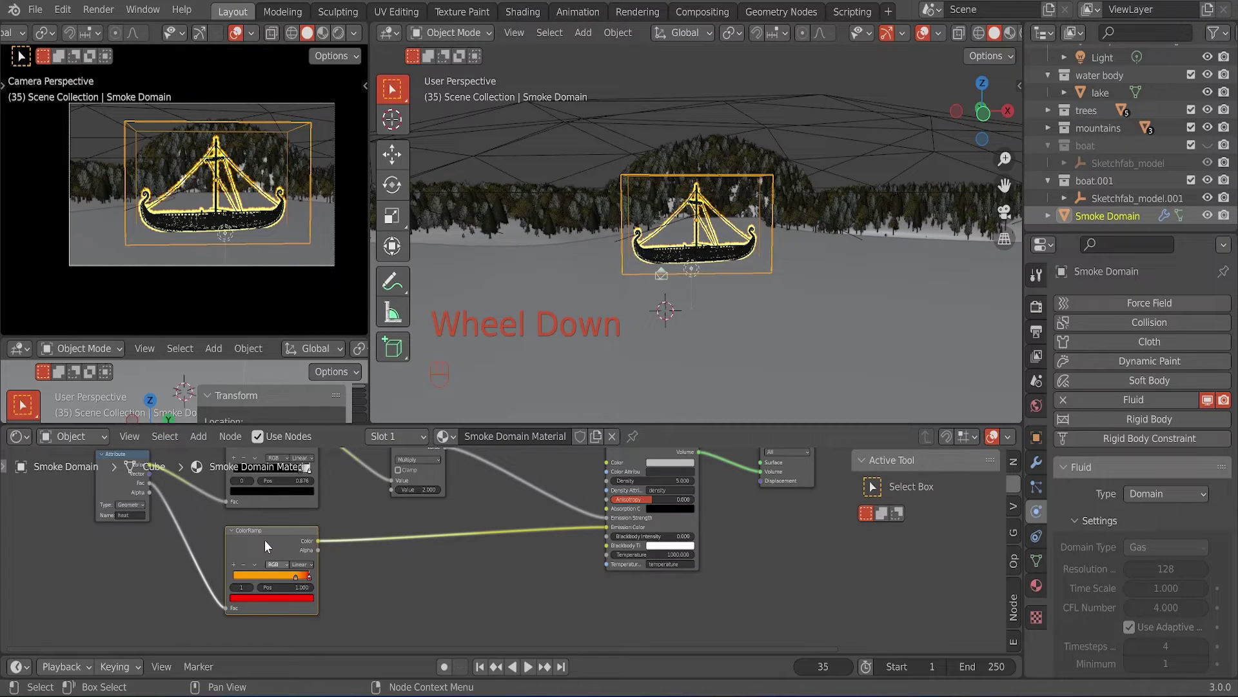
key("x")
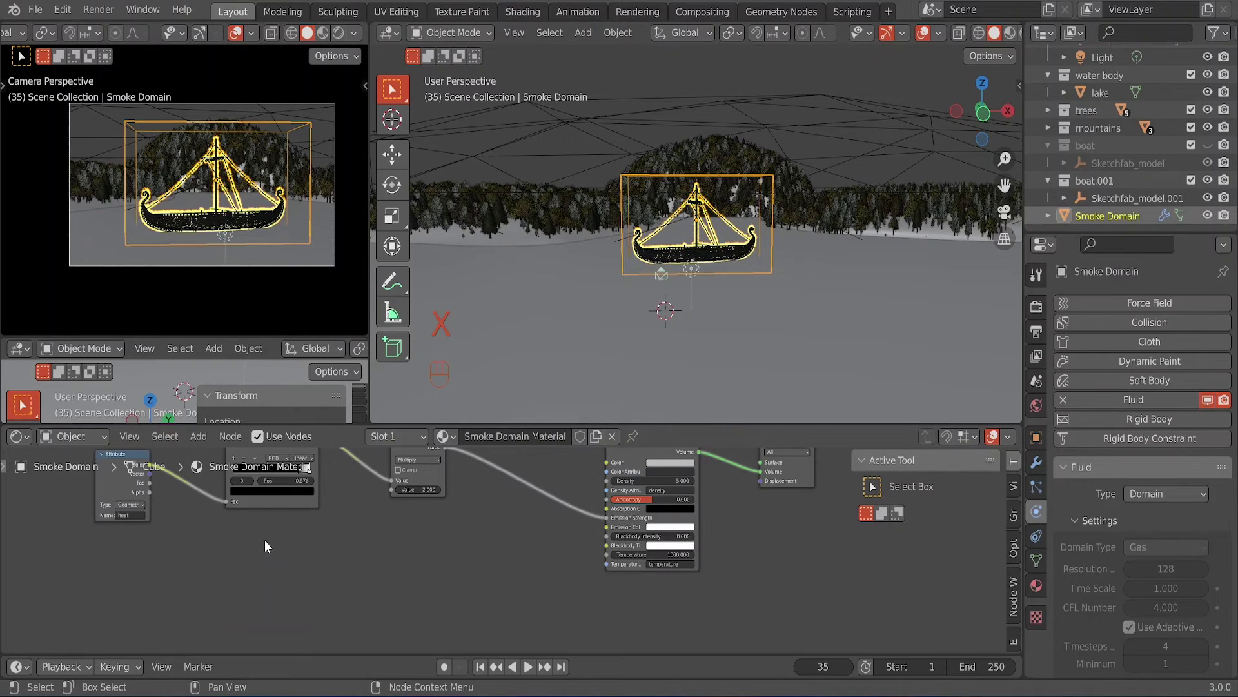
left_click(252, 574)
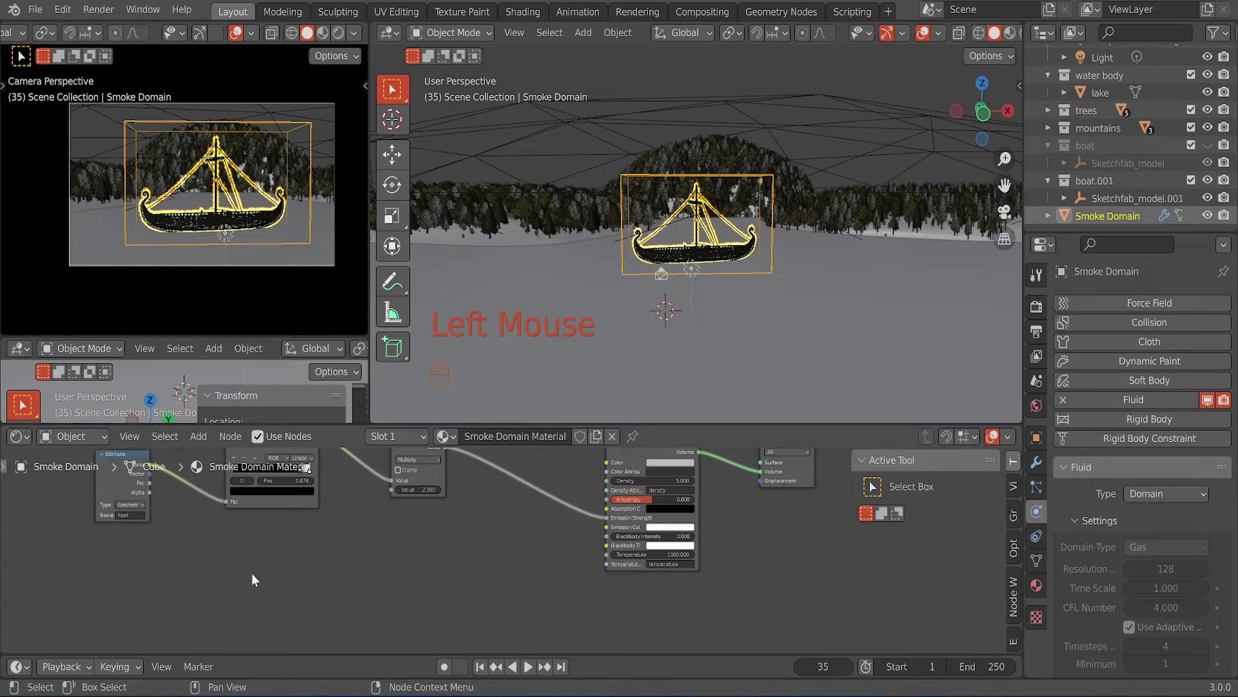
key("shift+a")
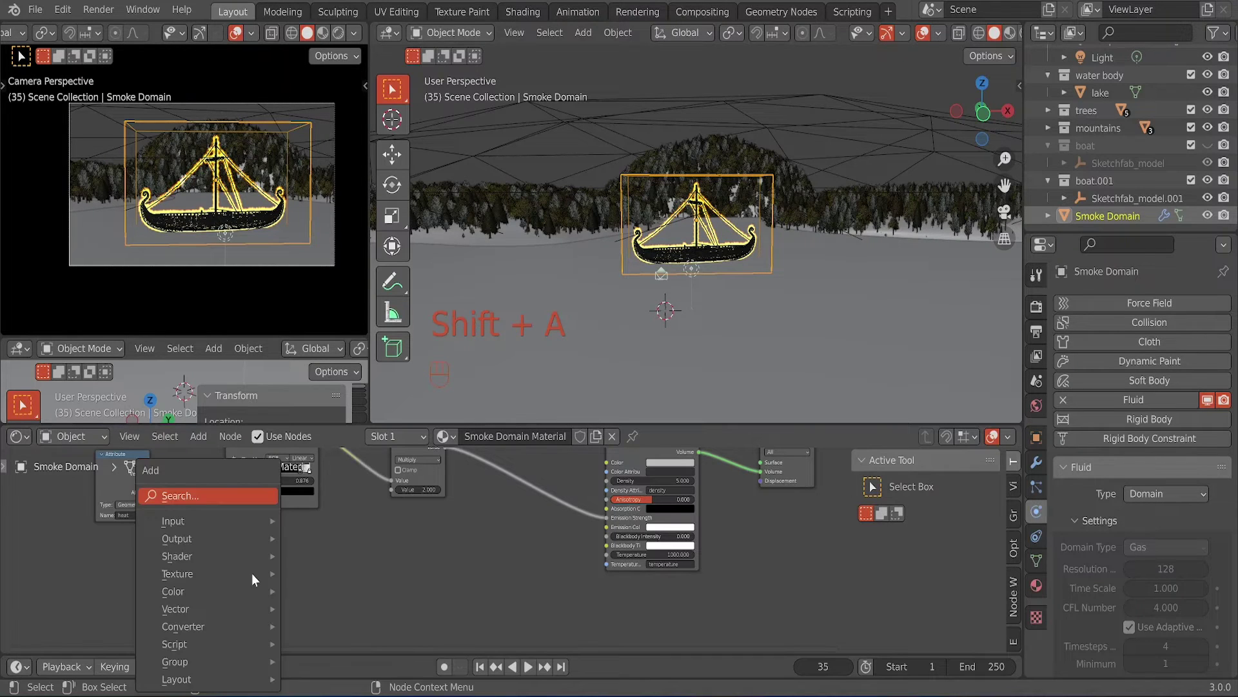
left_click(215, 494)
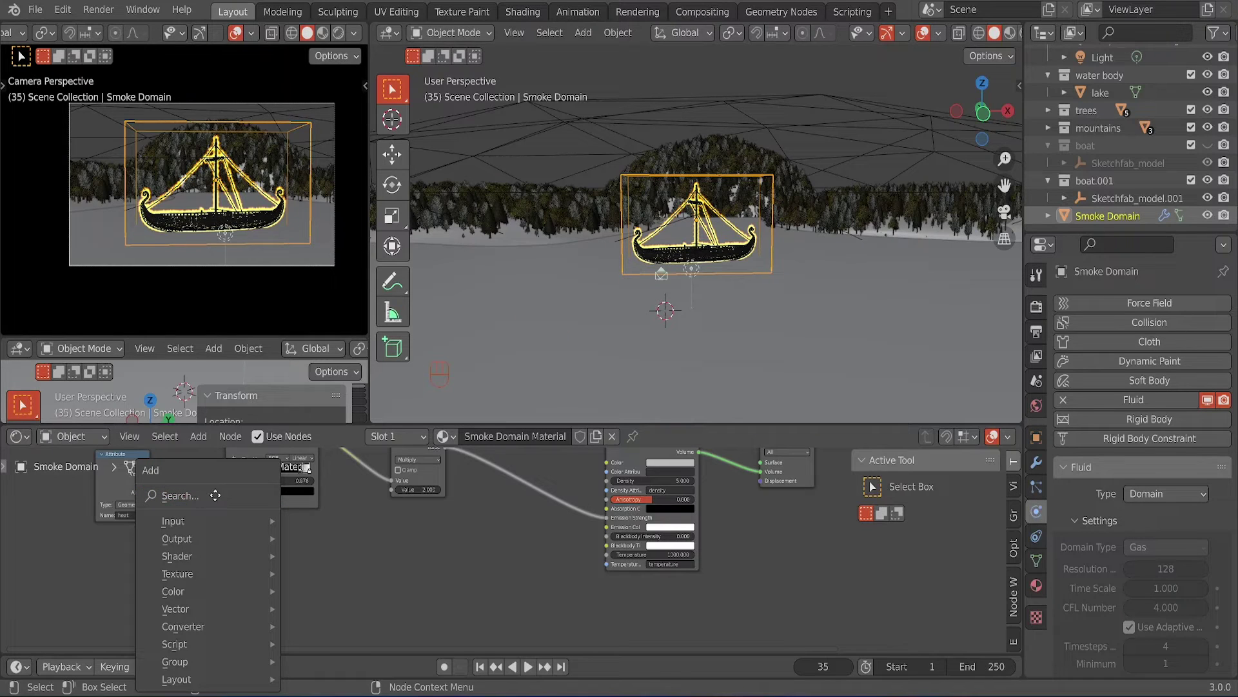
left_click(179, 496)
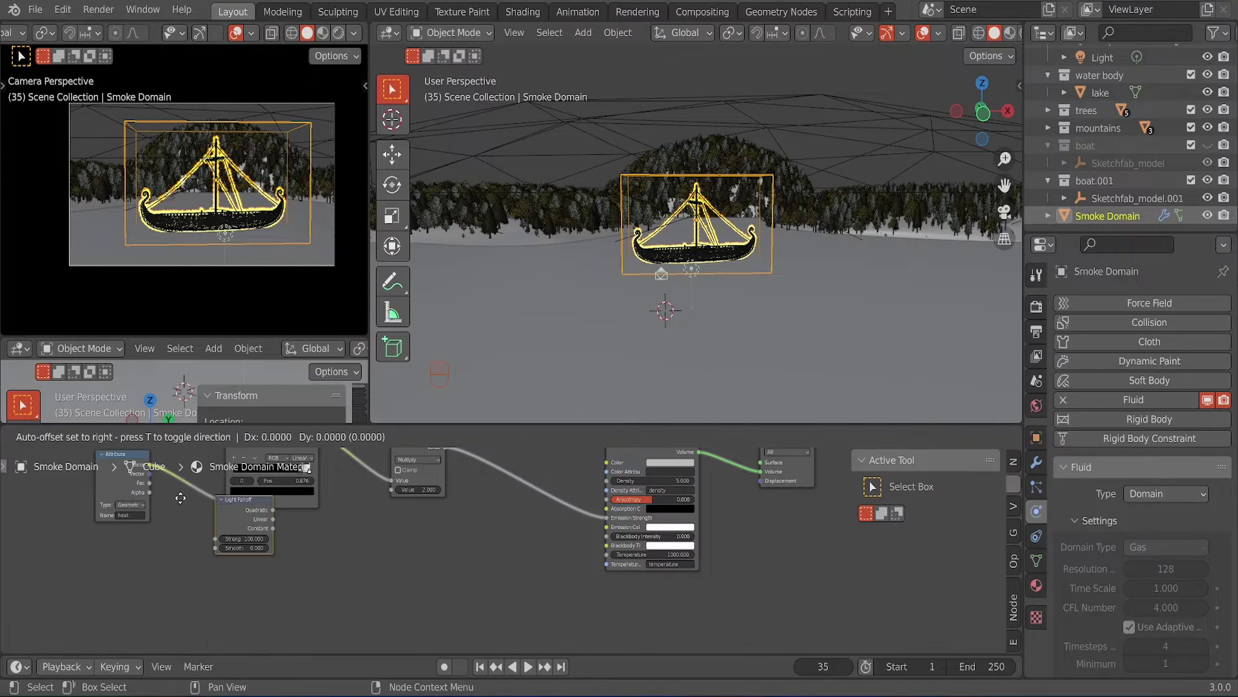
left_click(178, 560)
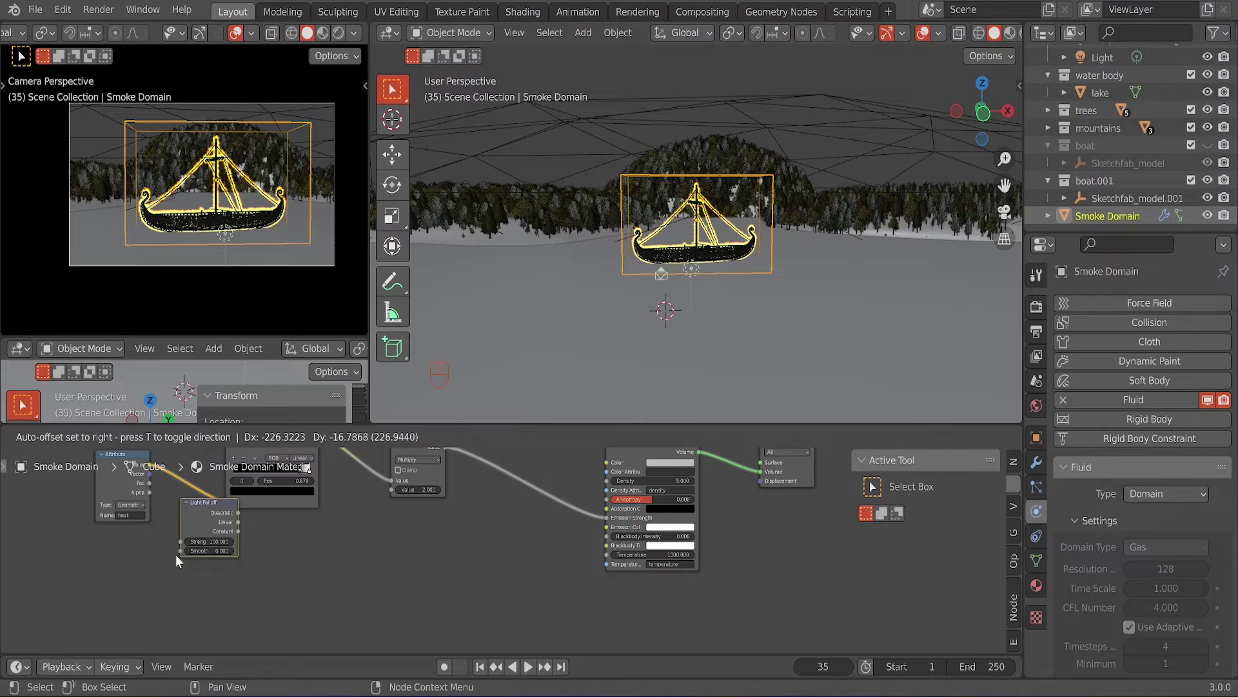
key("Escape")
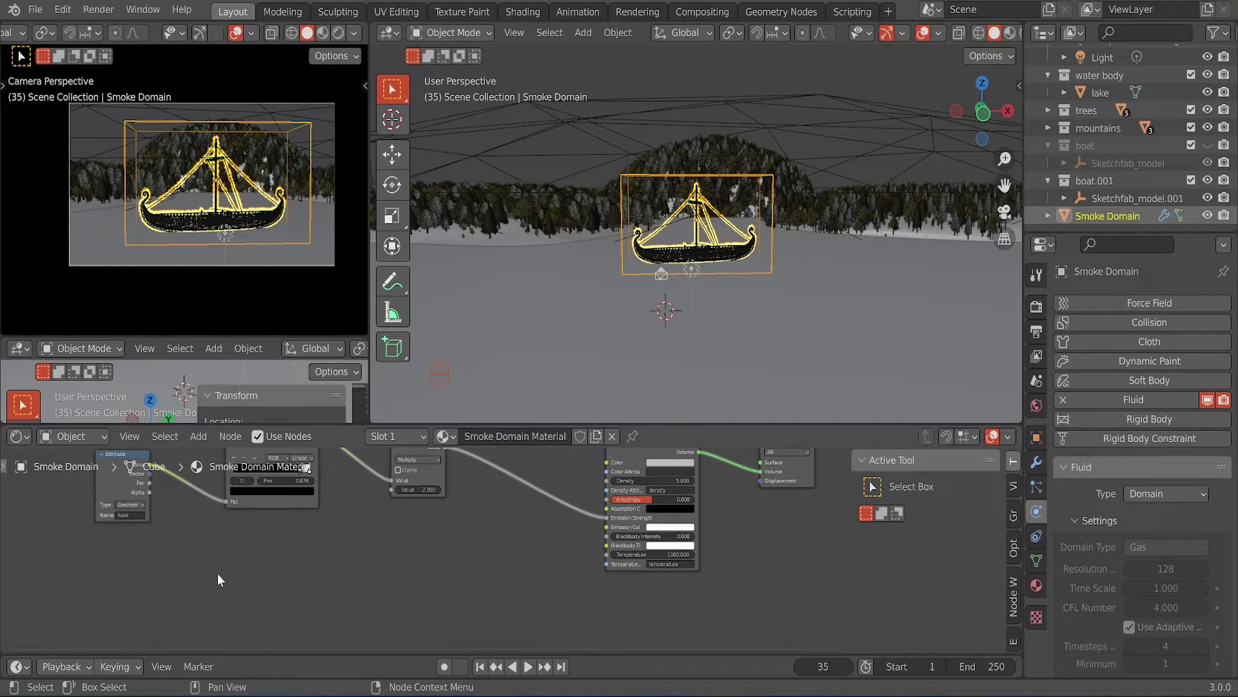
- Add a new ColorRamp node below the existing ramp in the Smoke Domain Material and save the file
key("shift+a")
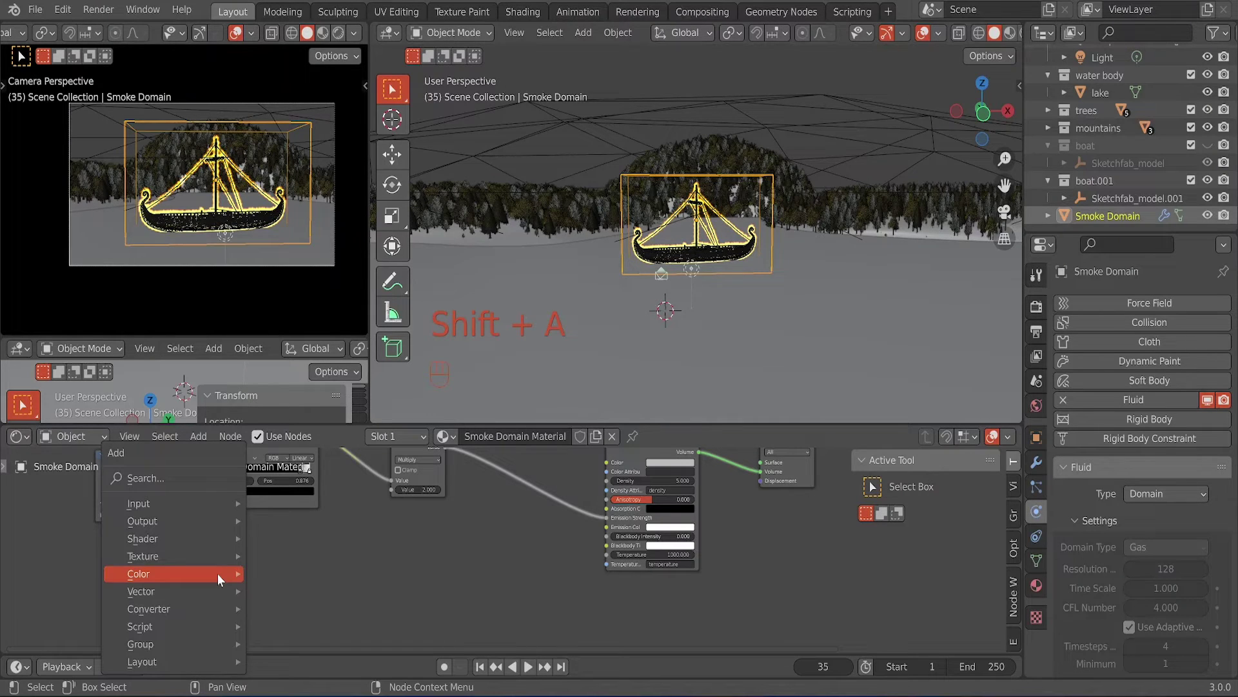
left_click(149, 478)
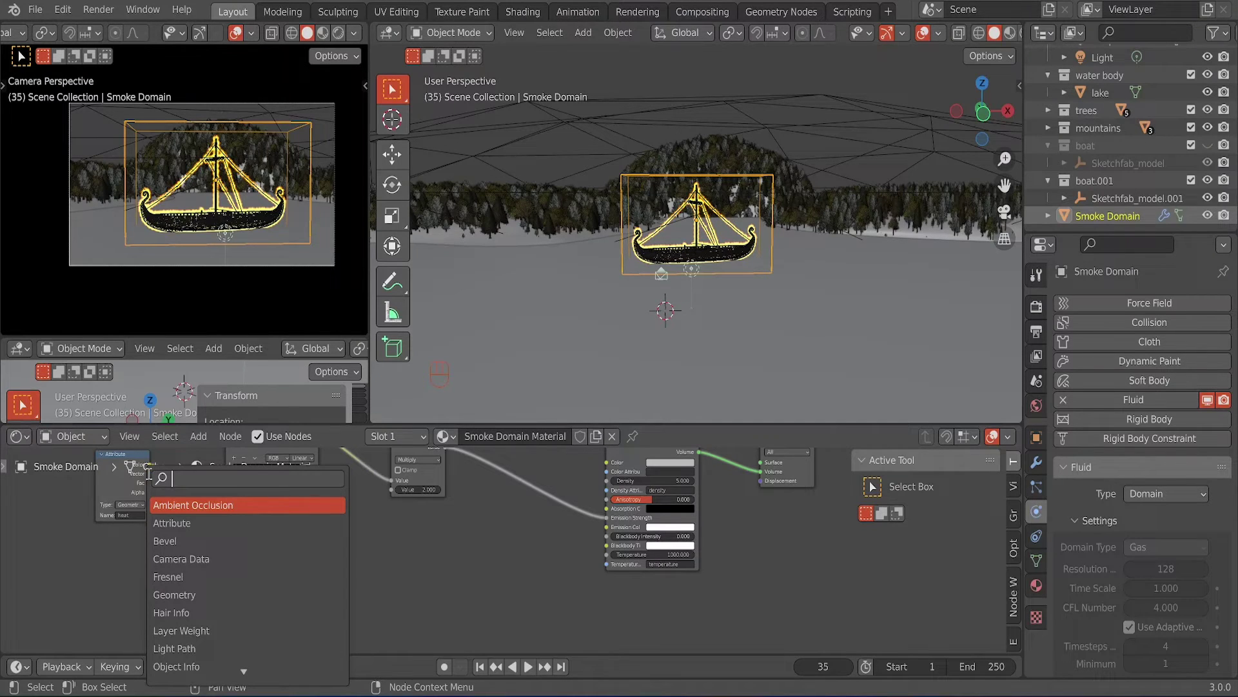
type("colo")
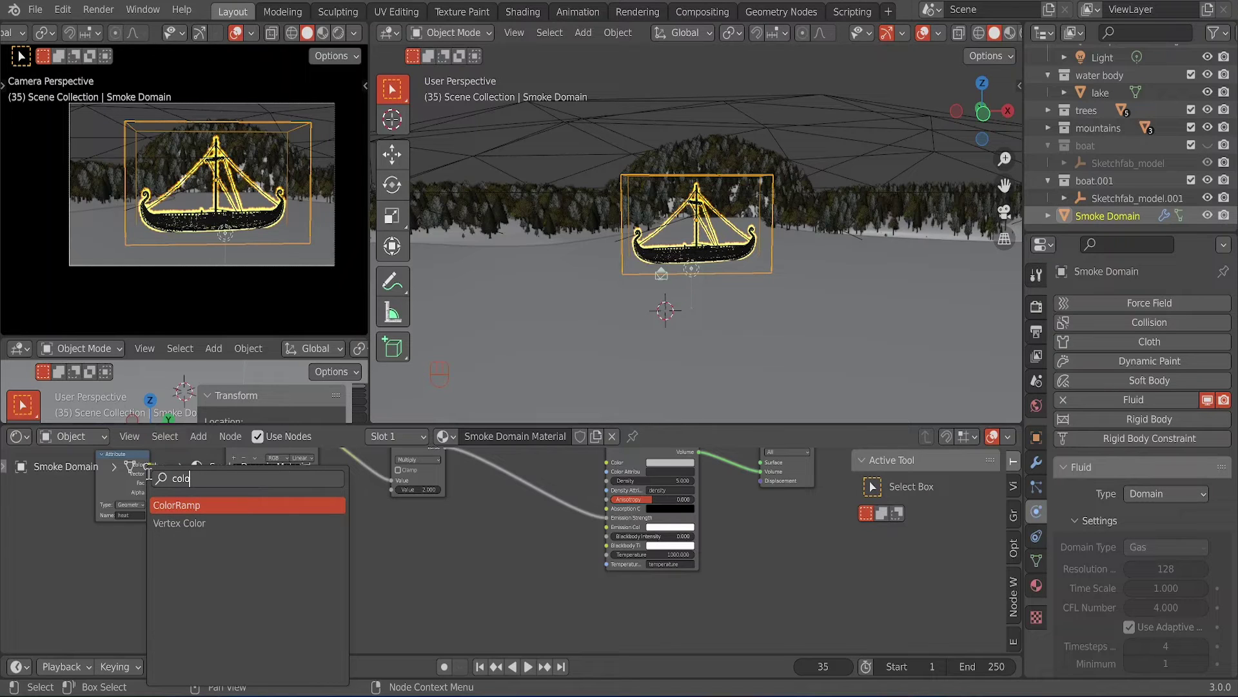
type("r")
left_click(313, 506)
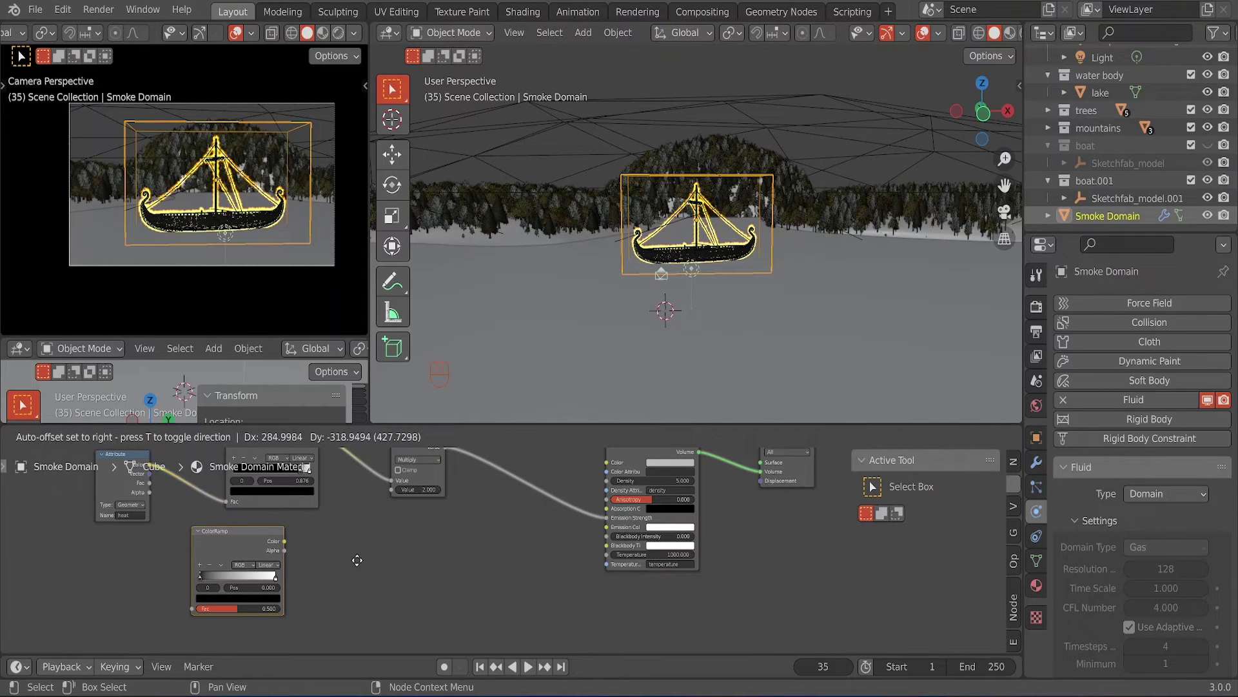
left_click(357, 560)
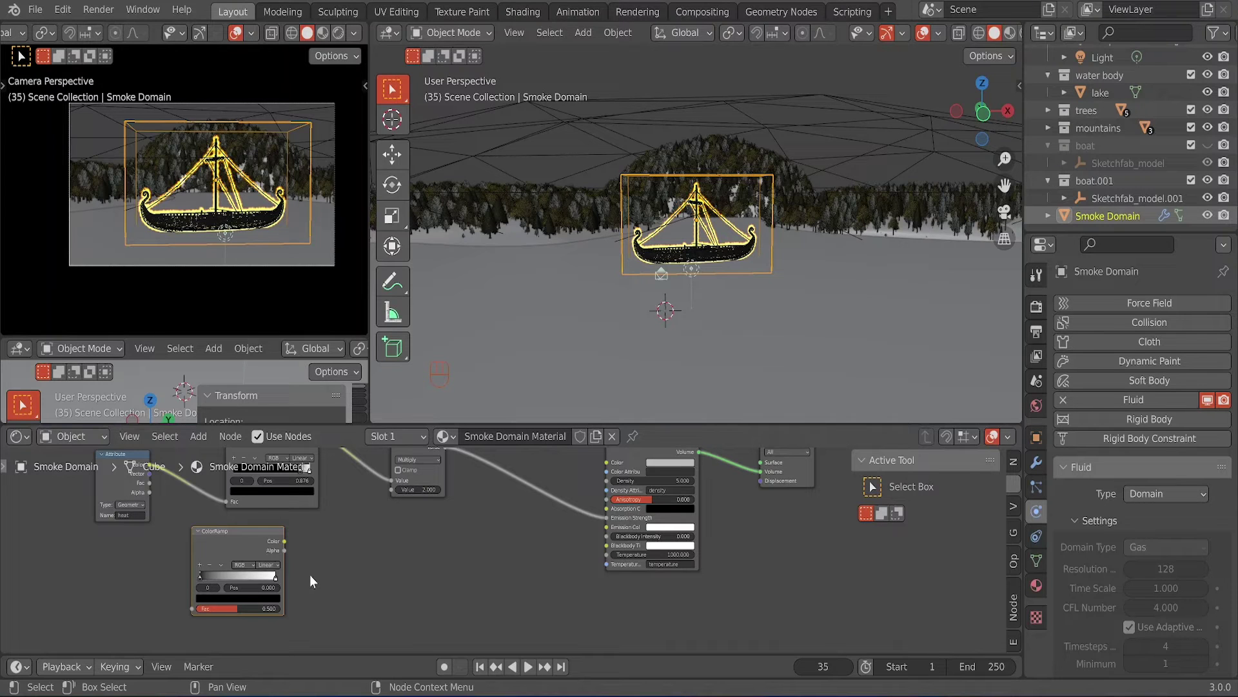
scroll(303, 575, "up", 2)
scroll(284, 581, "up", 1)
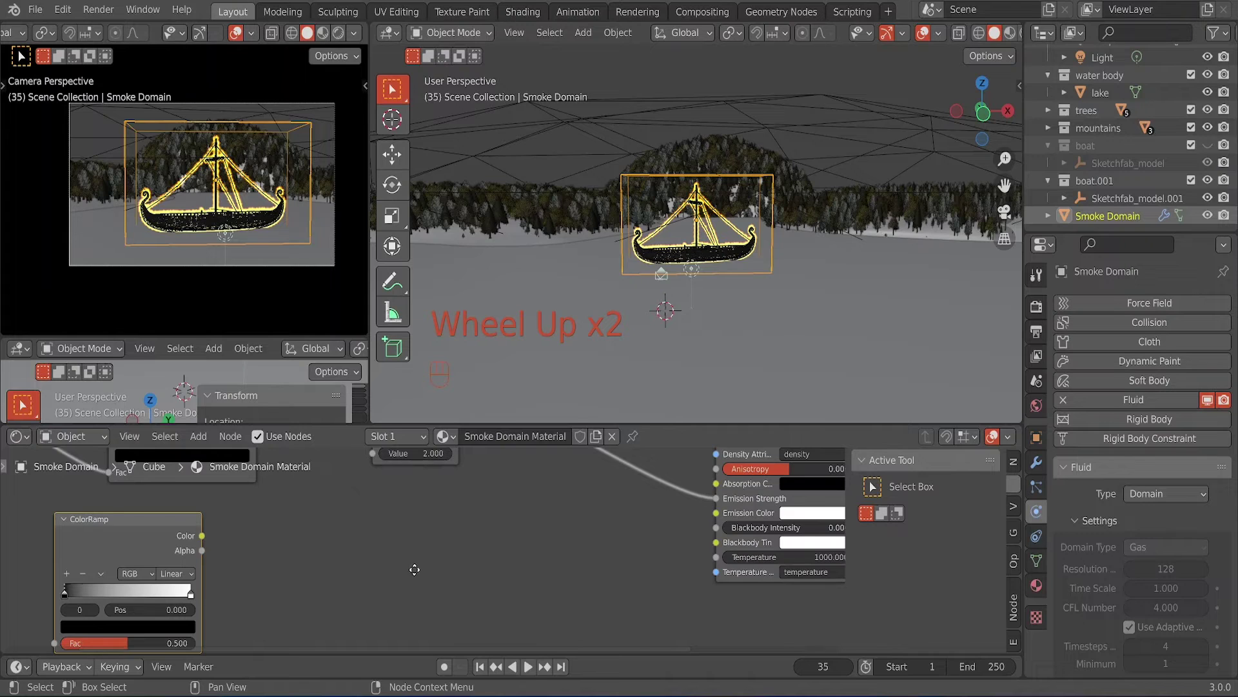
middle_click_drag(365, 578, 506, 564)
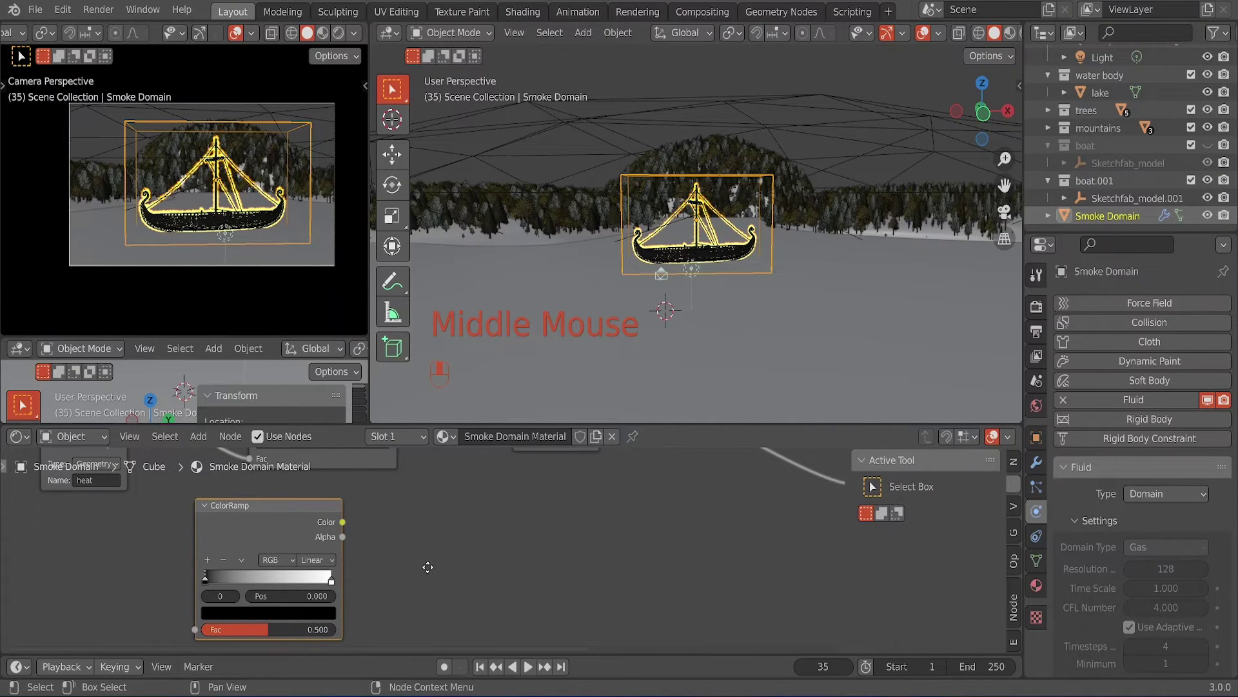
middle_click_drag(427, 567, 428, 568)
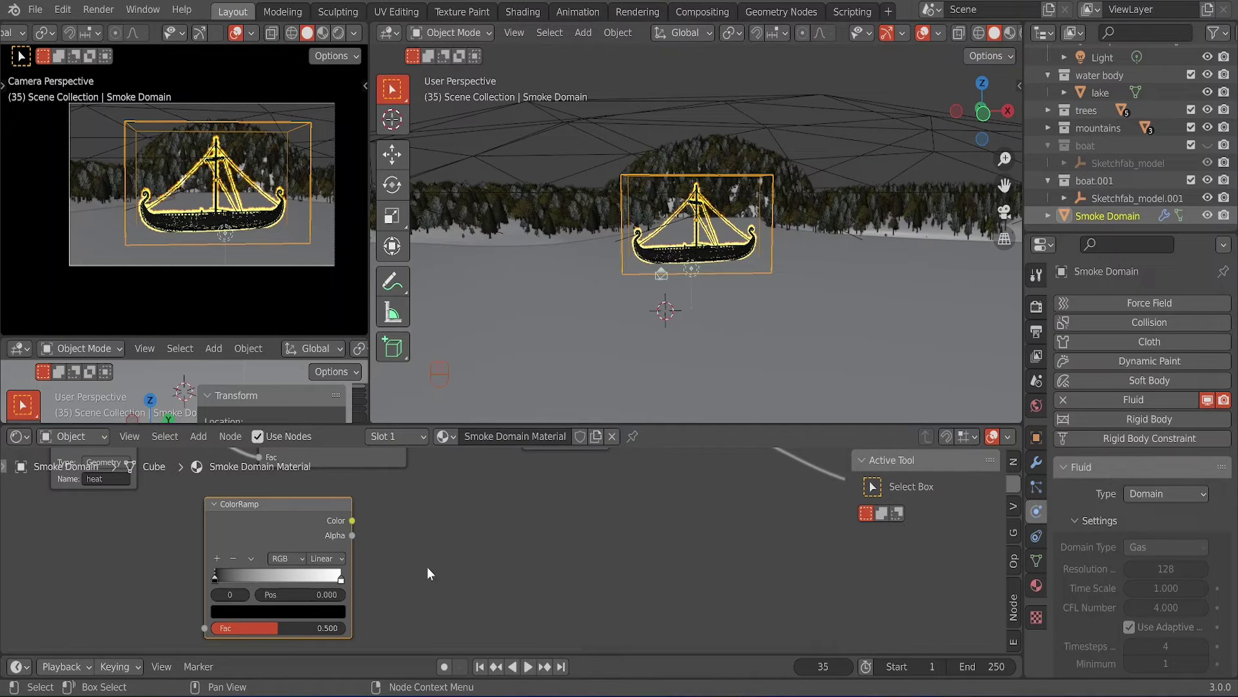
key("ctrl+s")
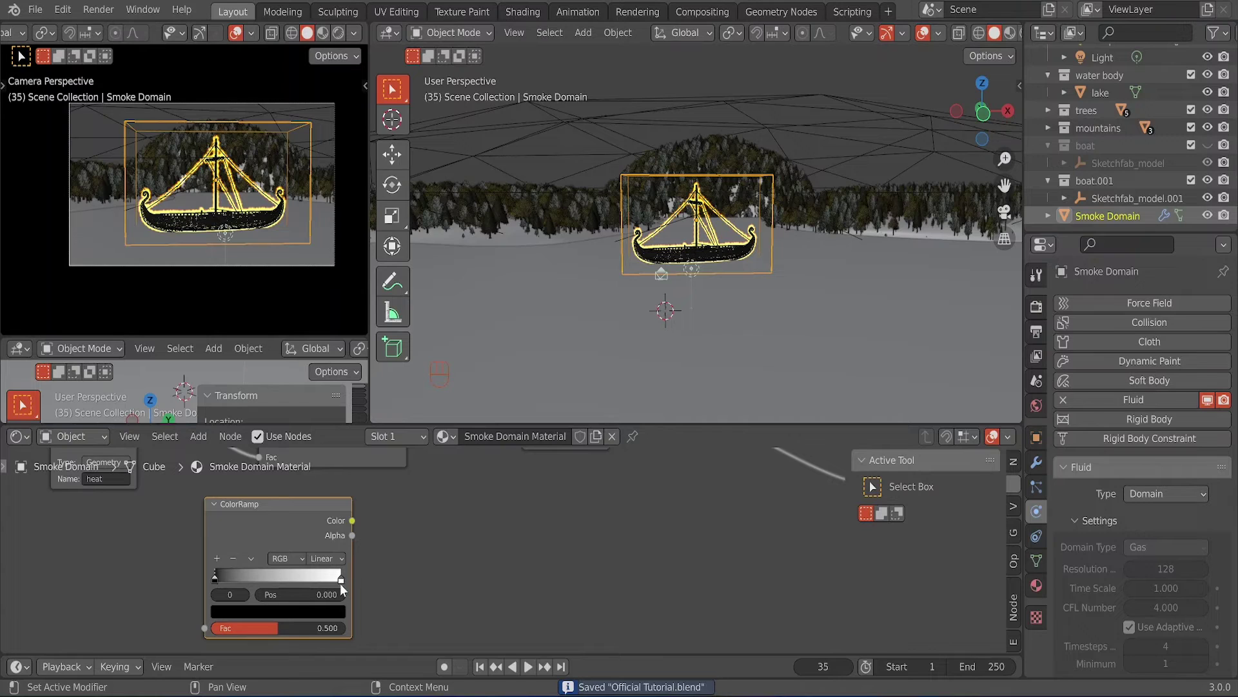
- Set the new ColorRamp's black start stop to red, with hue 0.999, saturation 0.994 and value 0.813
left_click(257, 610)
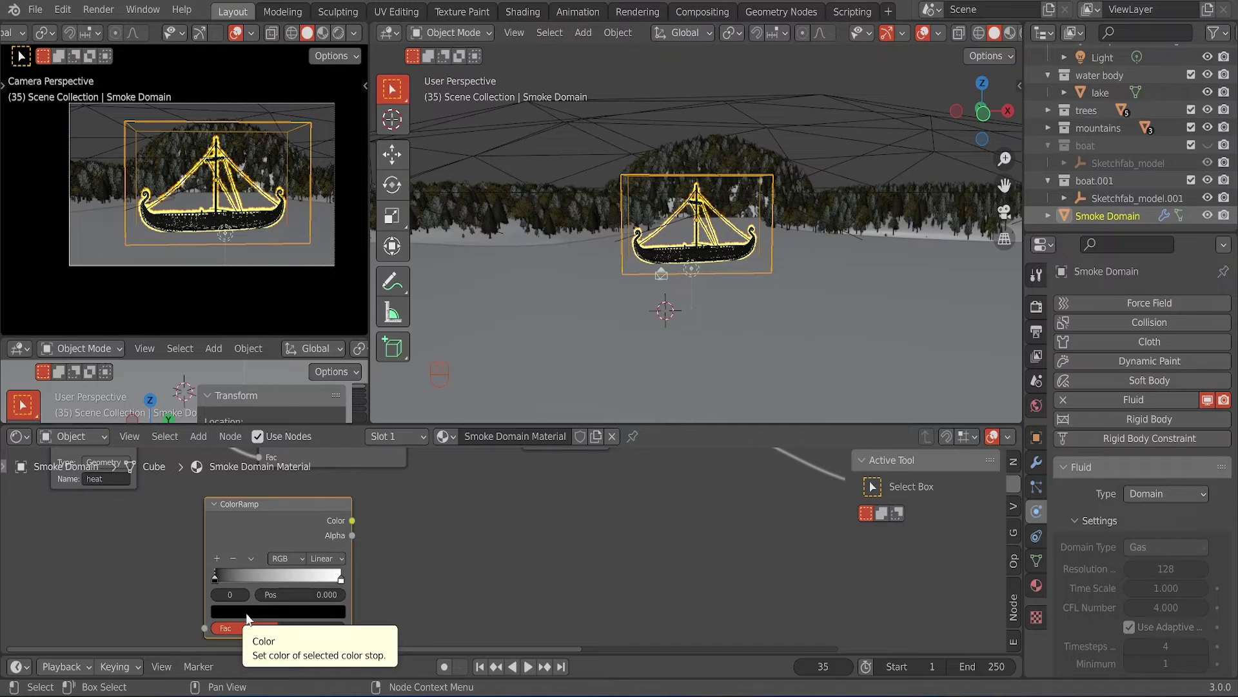
left_click(247, 613)
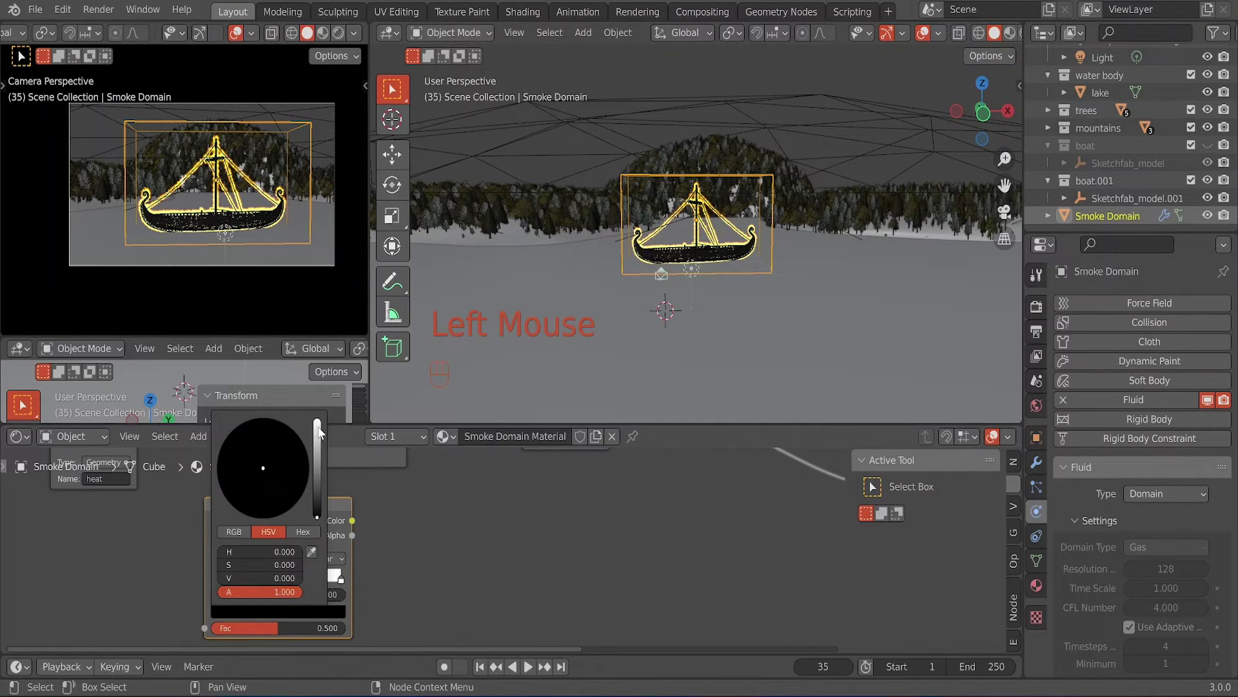
left_click(265, 609)
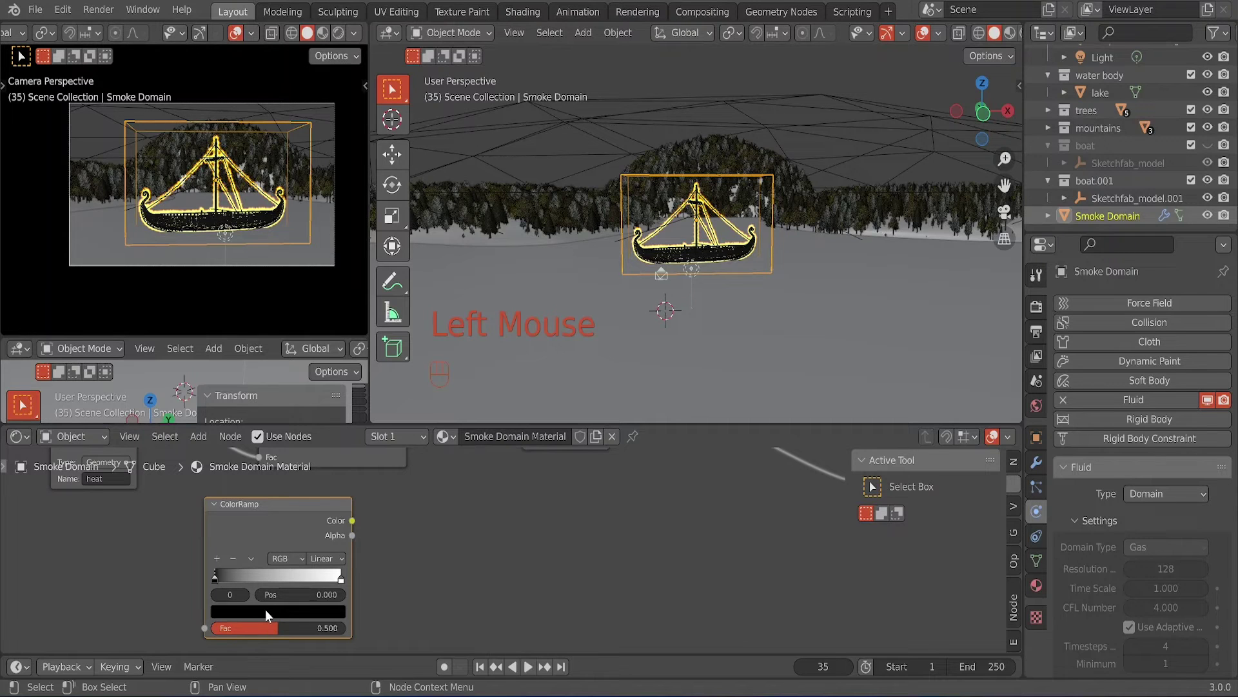
left_click(265, 608)
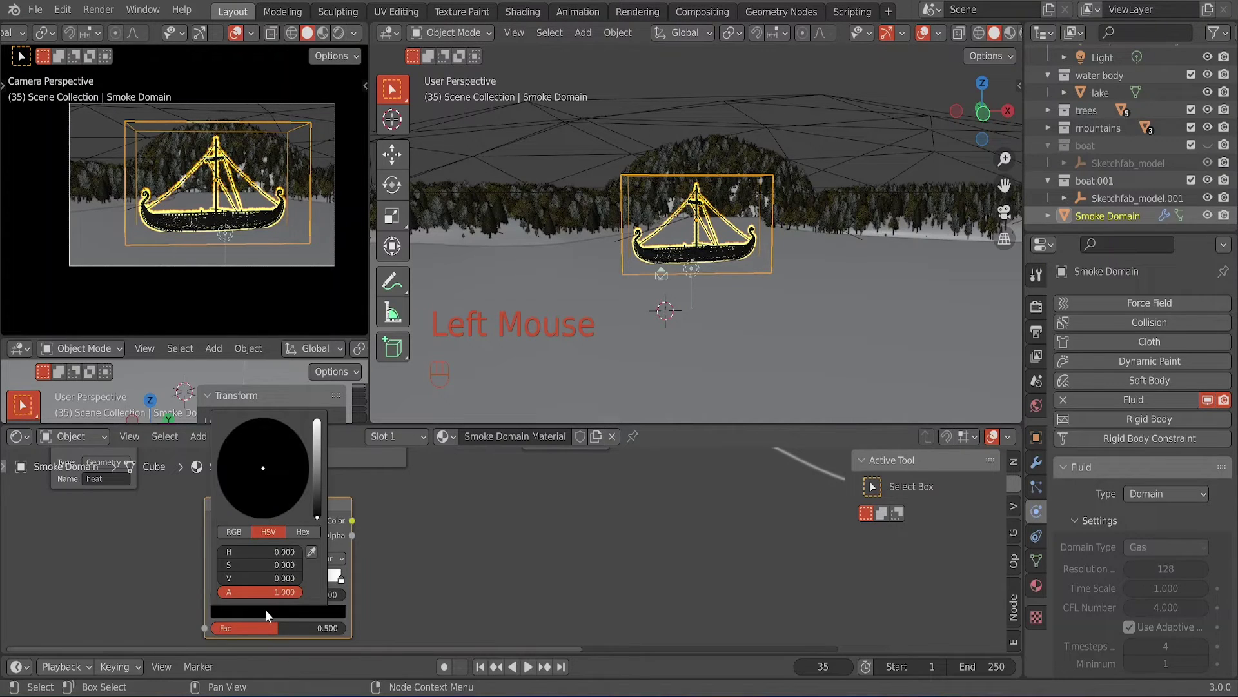
left_click(316, 439)
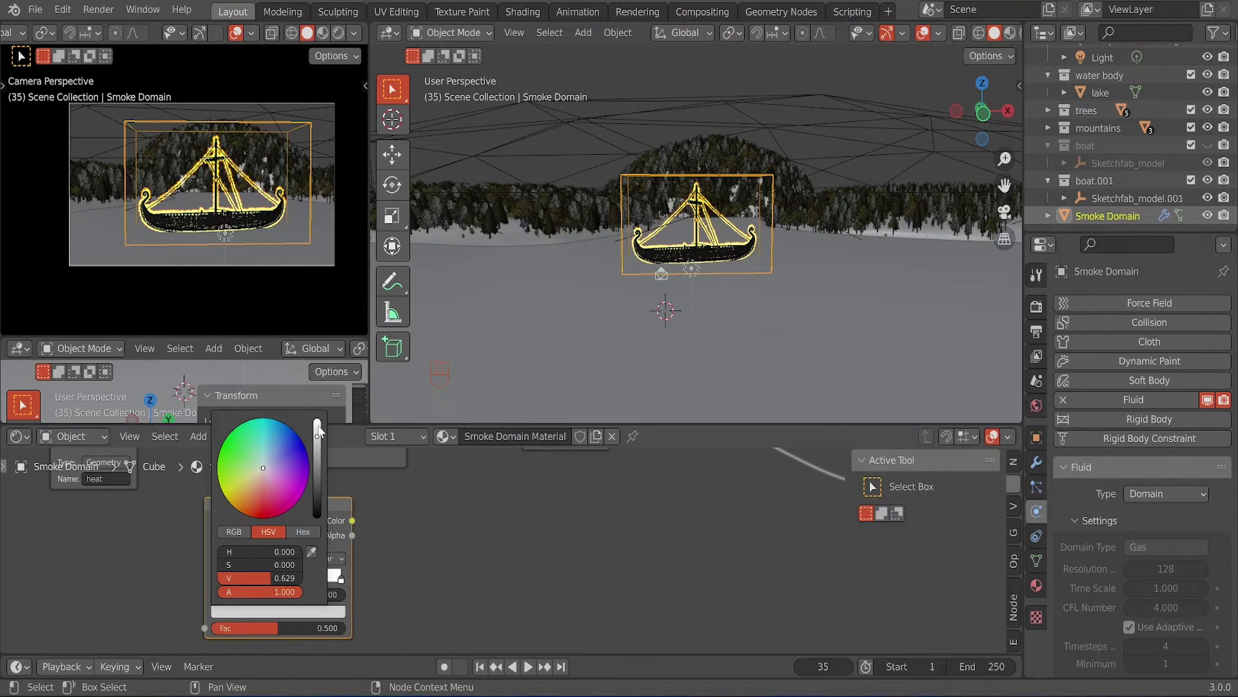
left_click(316, 427)
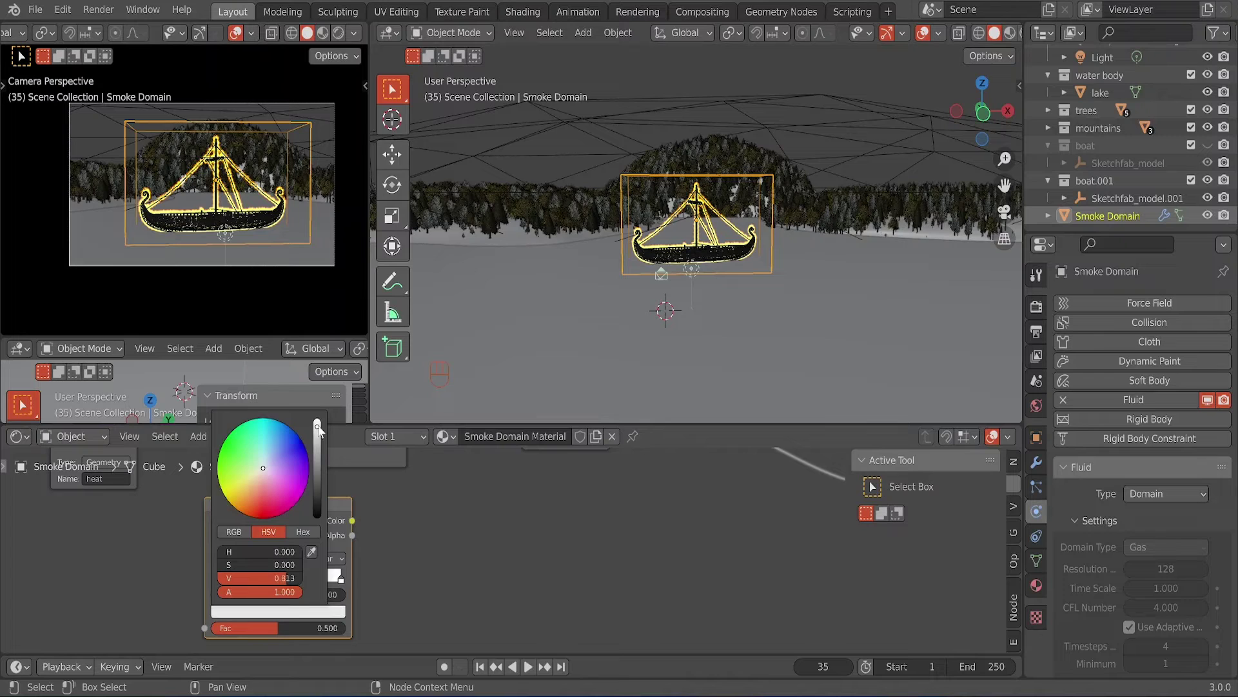
left_click(265, 513)
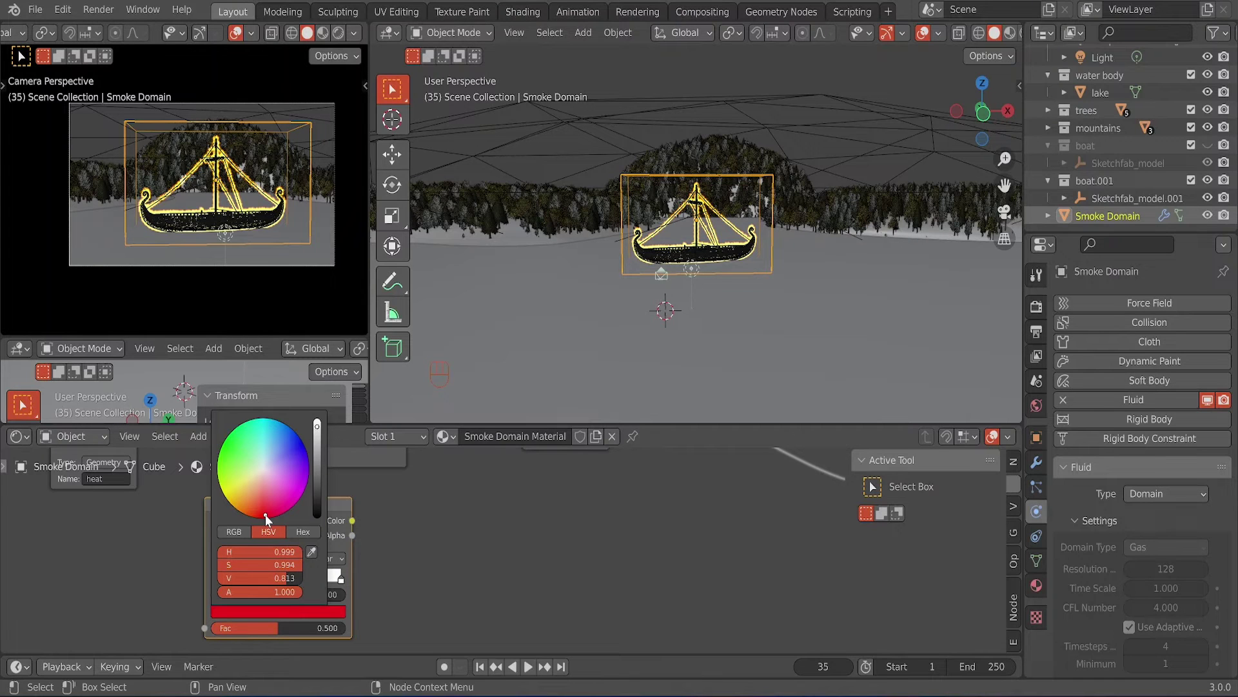
left_click(342, 583)
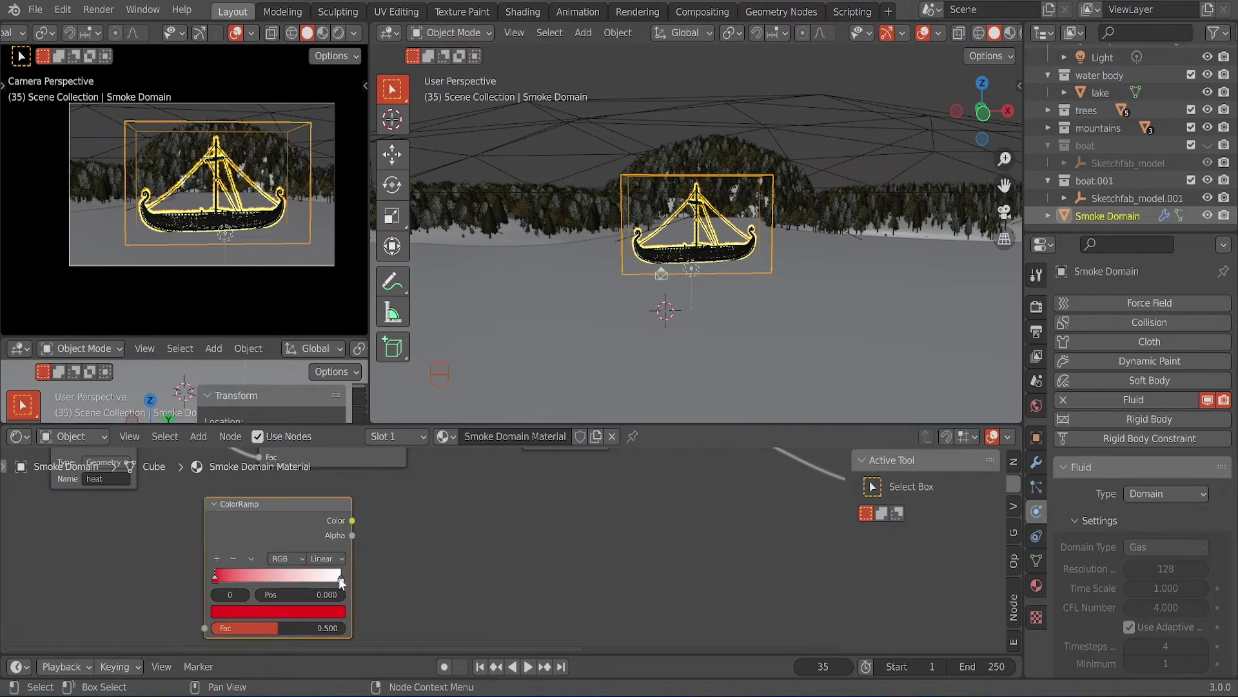
- Set the new ColorRamp's white end stop to orange, with hue 0.050, saturation 0.995 and value 1.000
left_click(341, 577)
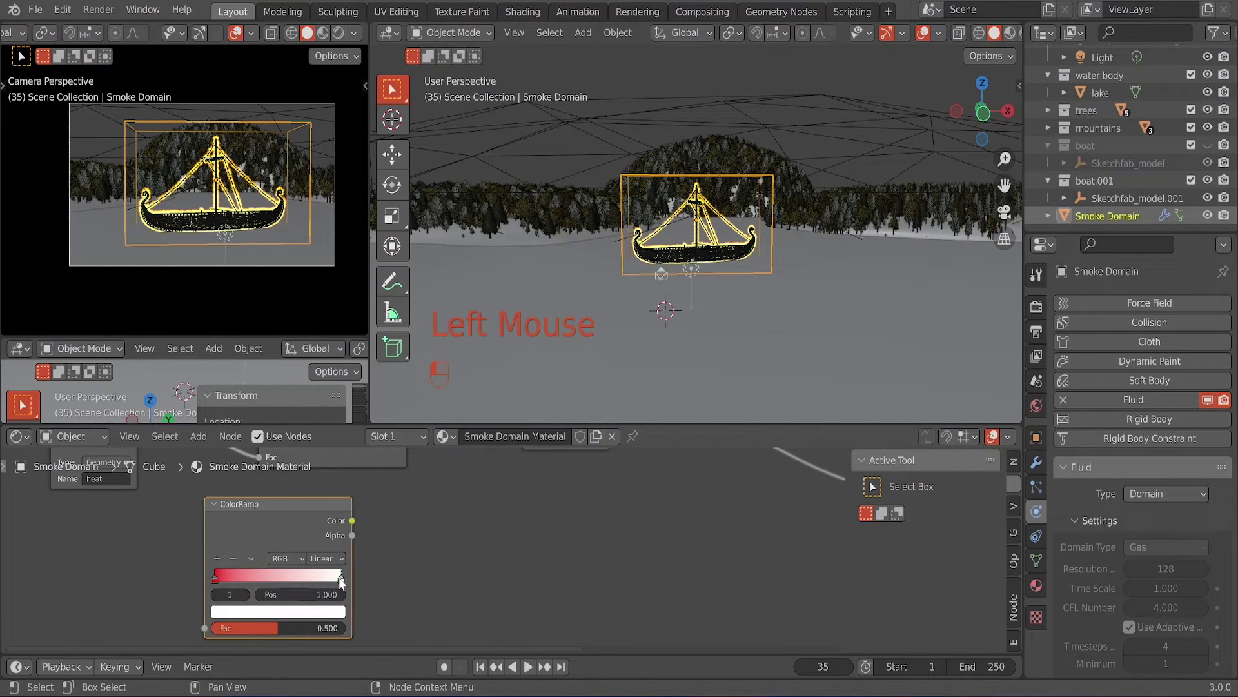
left_click(309, 616)
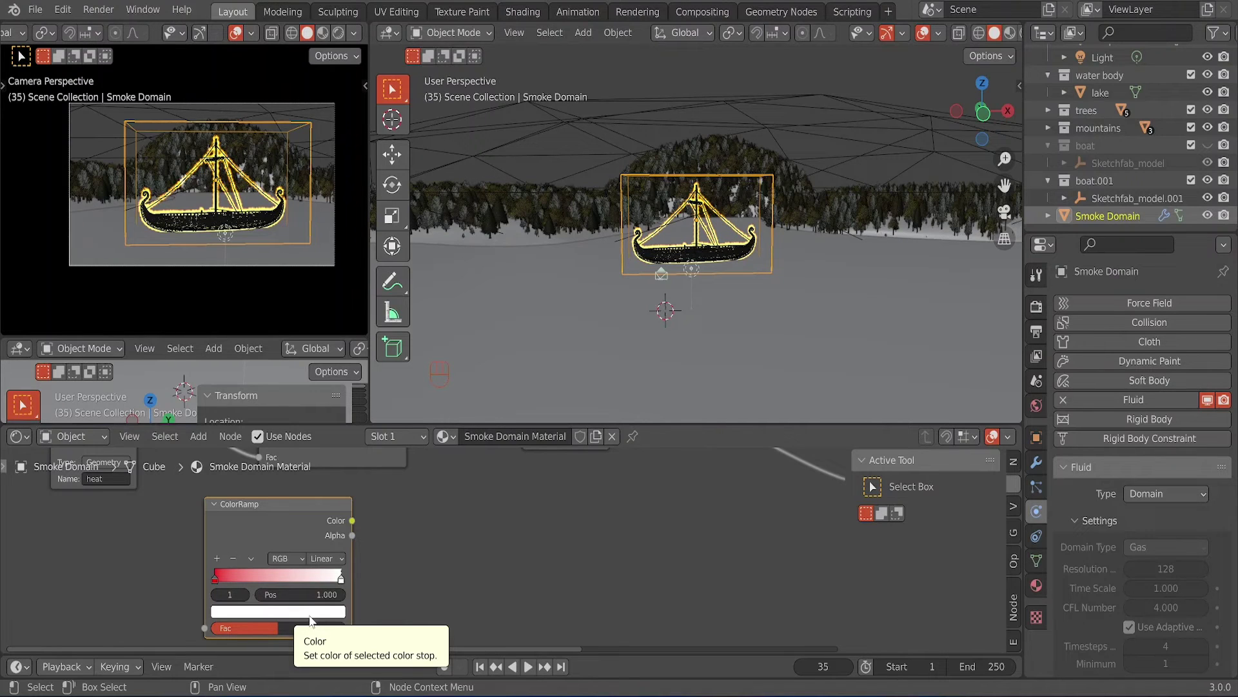
left_click(310, 612)
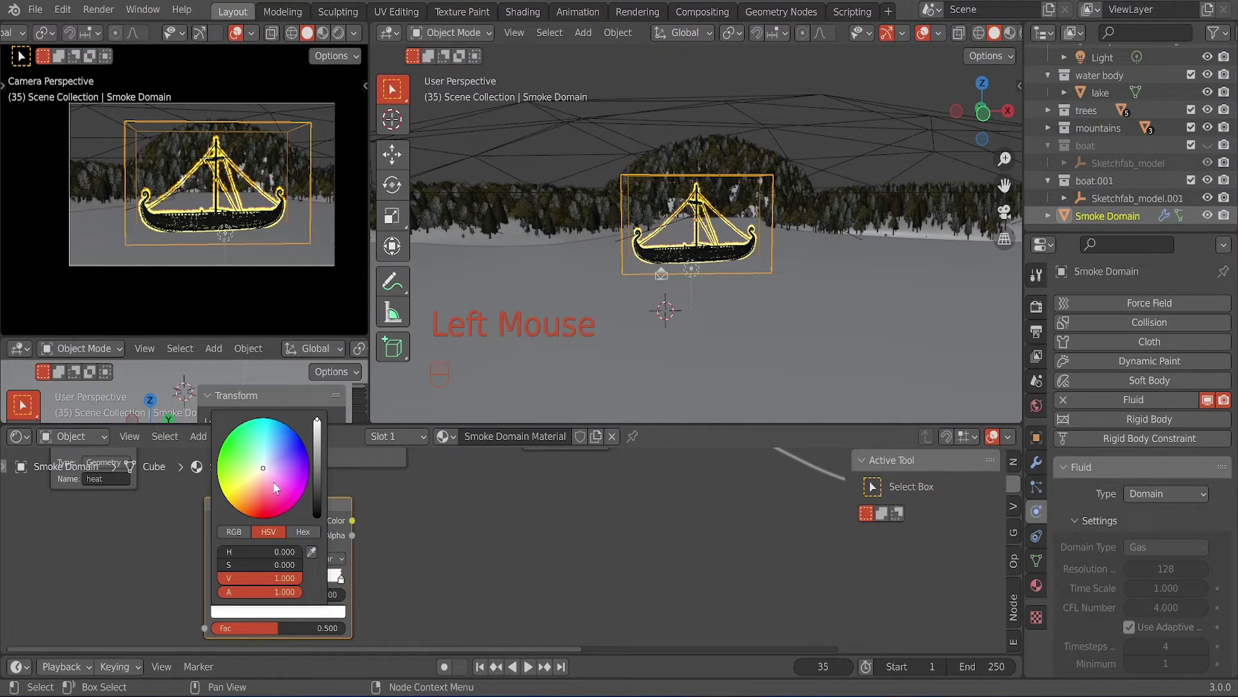
key("ctrl")
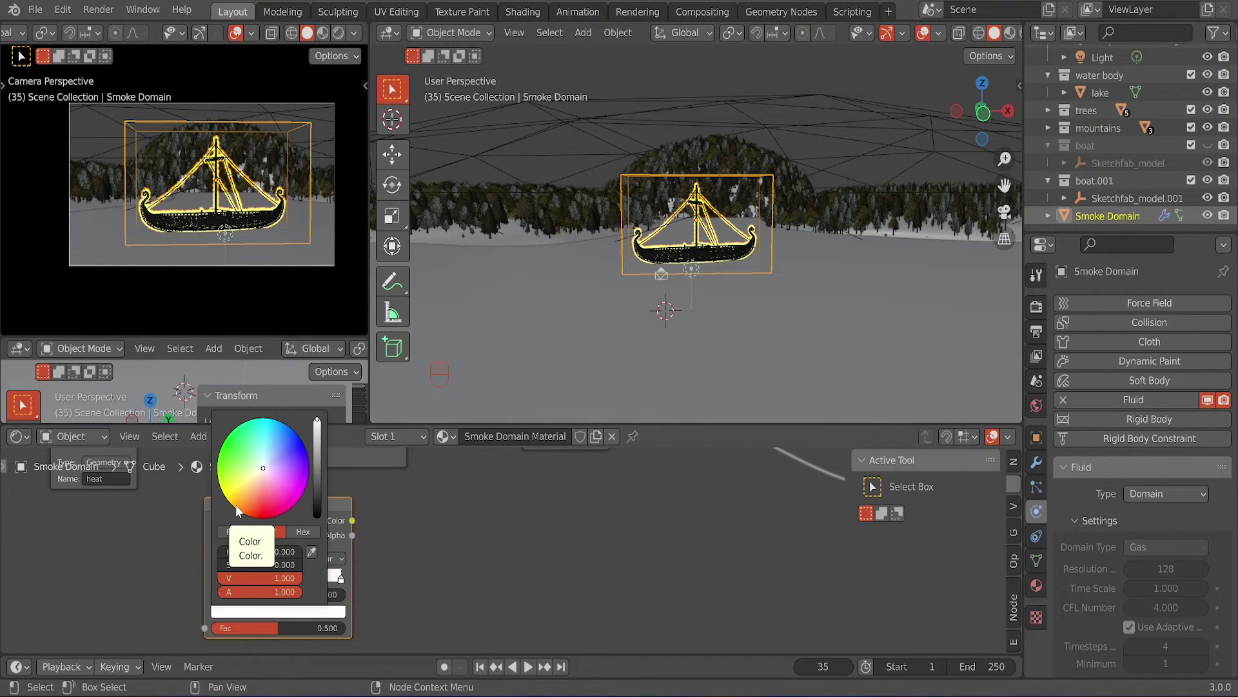
left_click(236, 509)
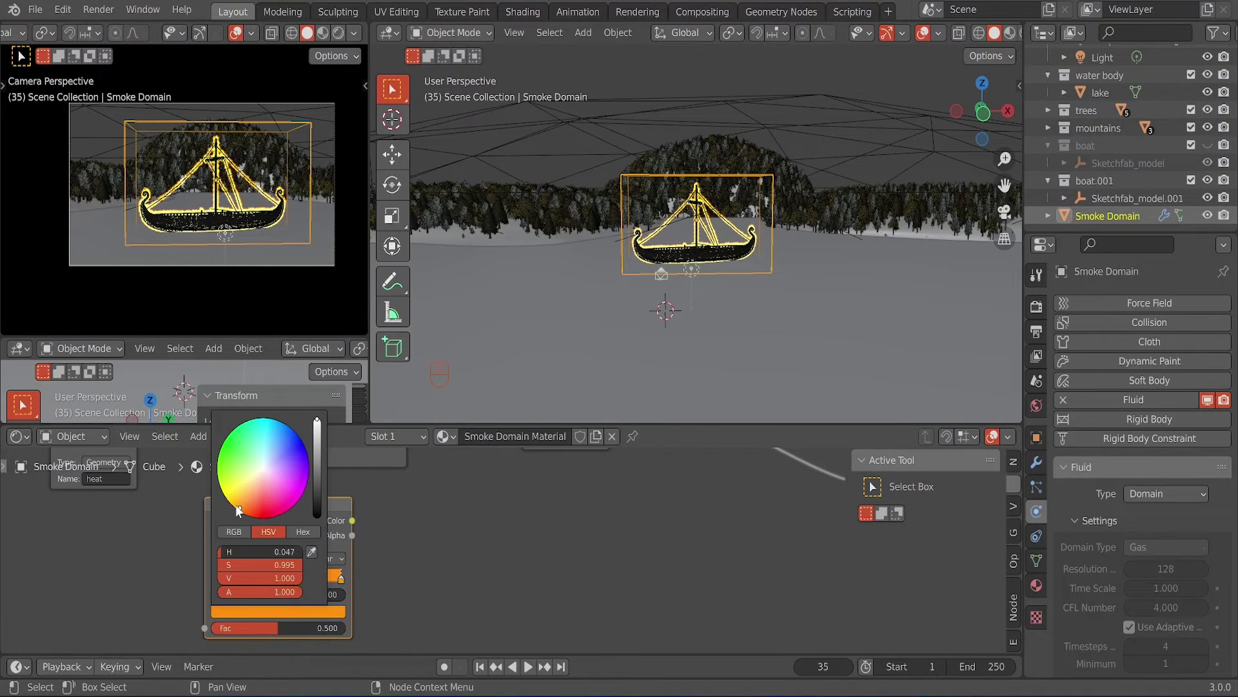
left_click_drag(238, 510, 236, 507)
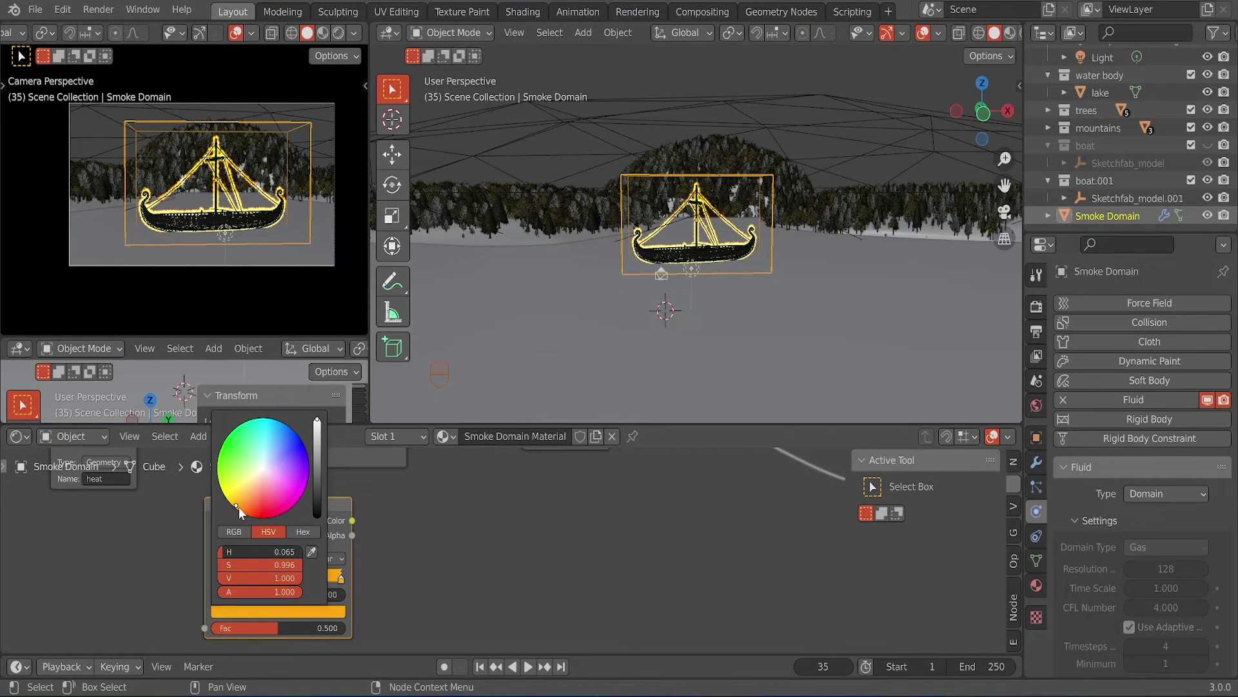
left_click(238, 507)
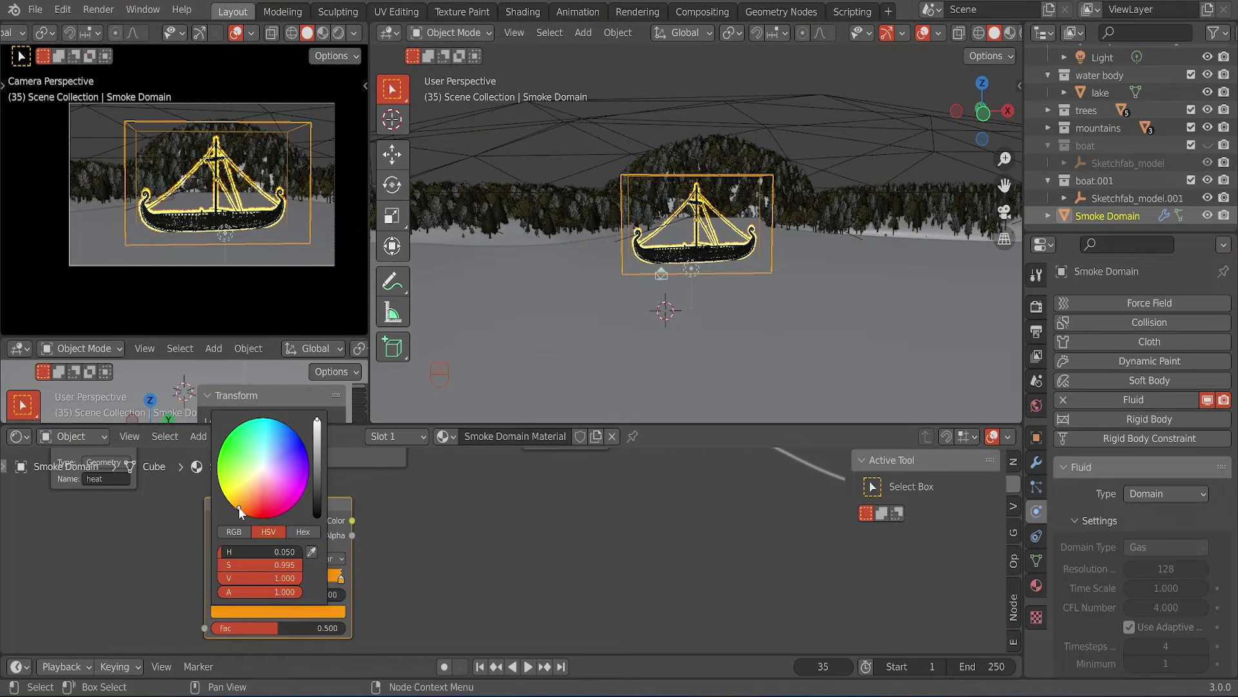
left_click(431, 524)
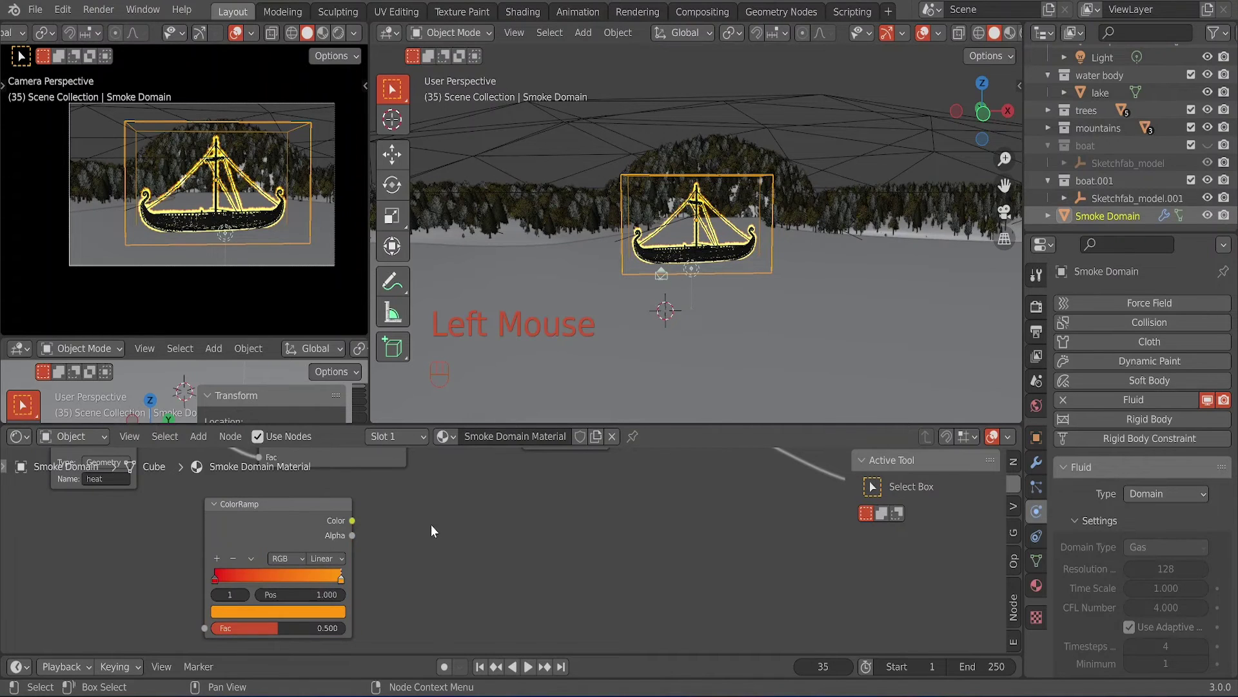
- Set the position of the new ColorRamp's red start stop to 0.92 and save the file
left_click(215, 577)
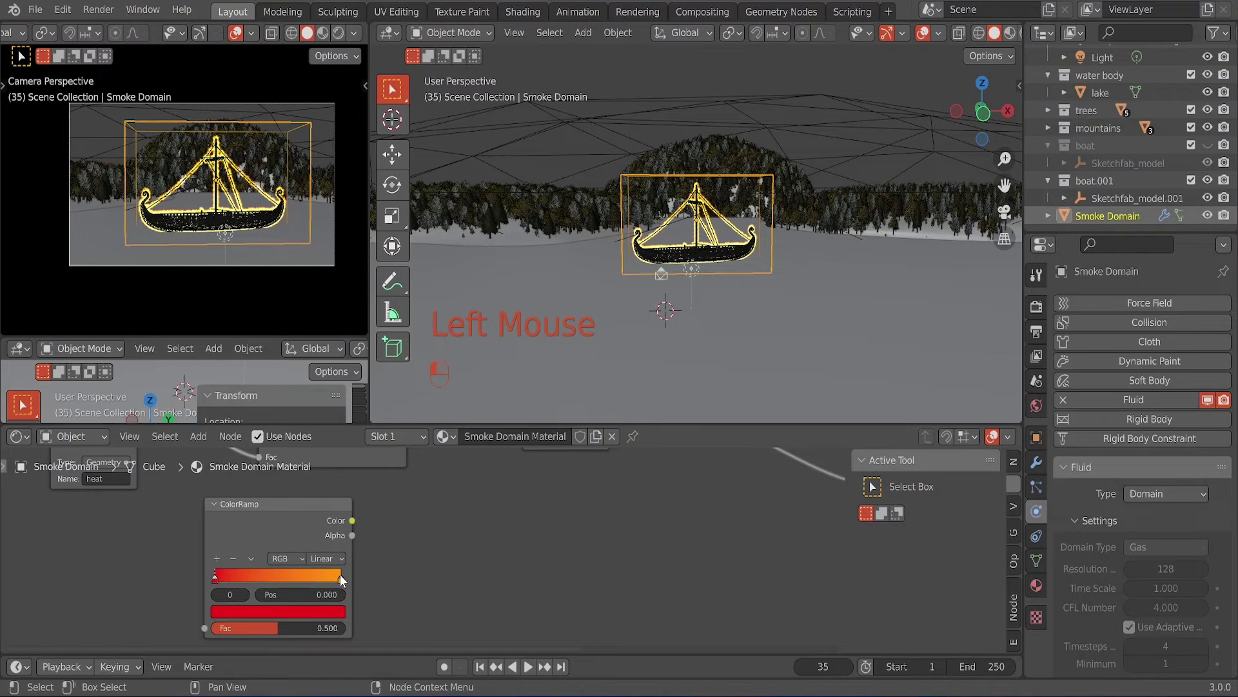
left_click(307, 595)
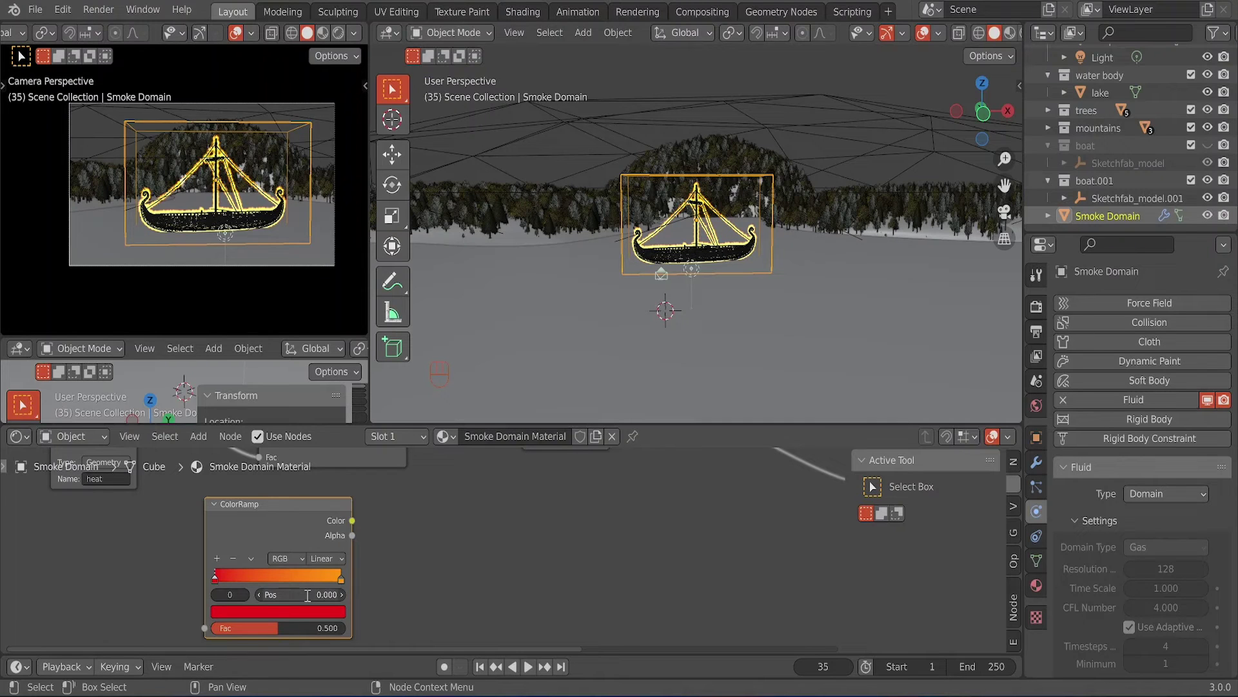
left_click(307, 595)
key("BackSpace")
key("BackSpace")
key("BackSpace")
type(".92")
key("Return")
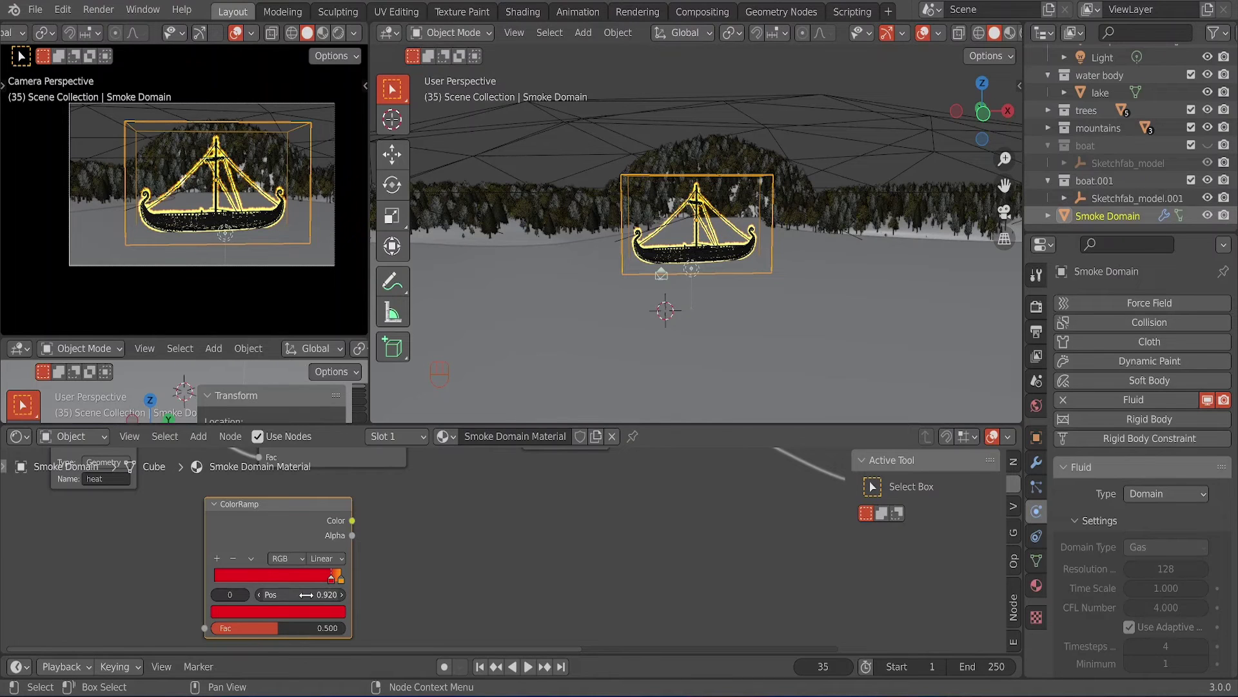
key("ctrl+s")
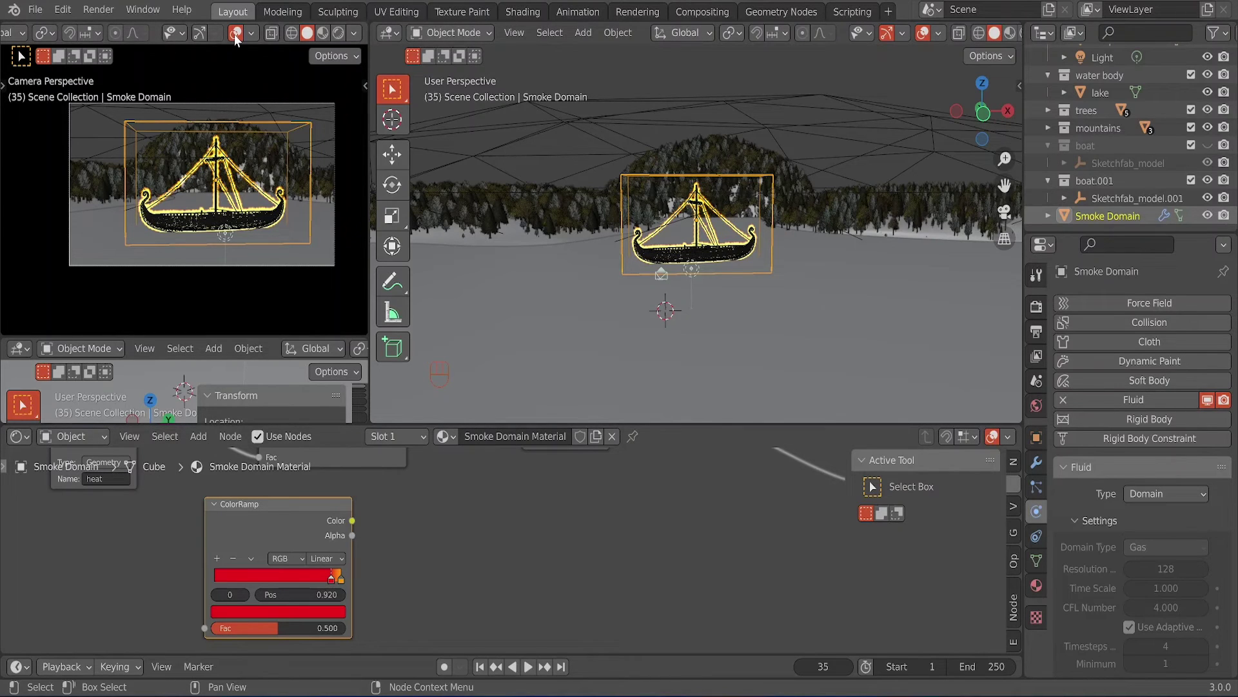
- Hide the camera viewport's overlays and briefly preview it in Rendered shading before returning to Solid
left_click(341, 30)
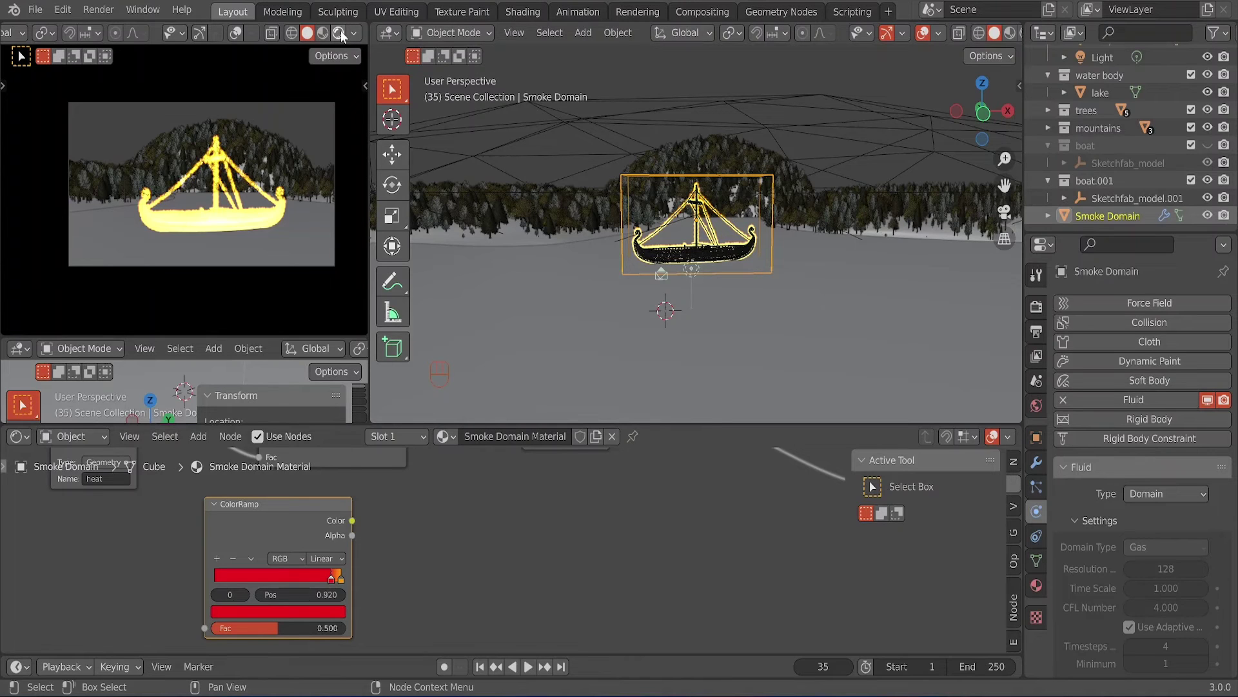
left_click(339, 33)
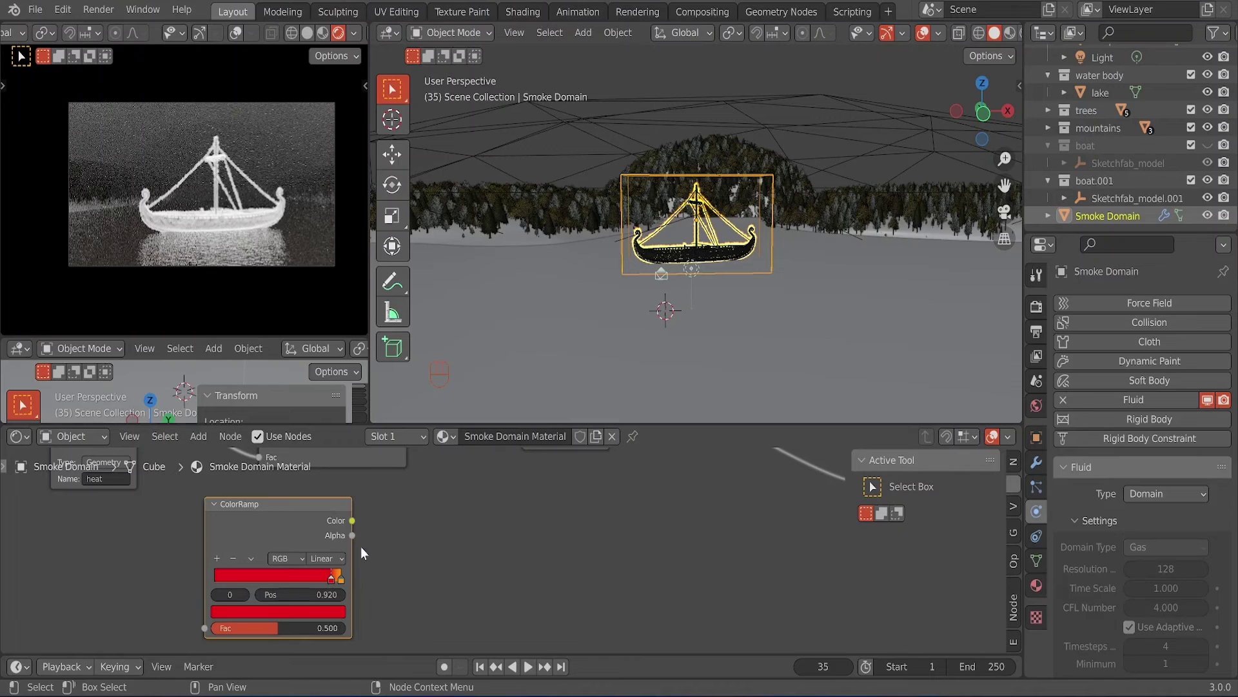
left_click(308, 33)
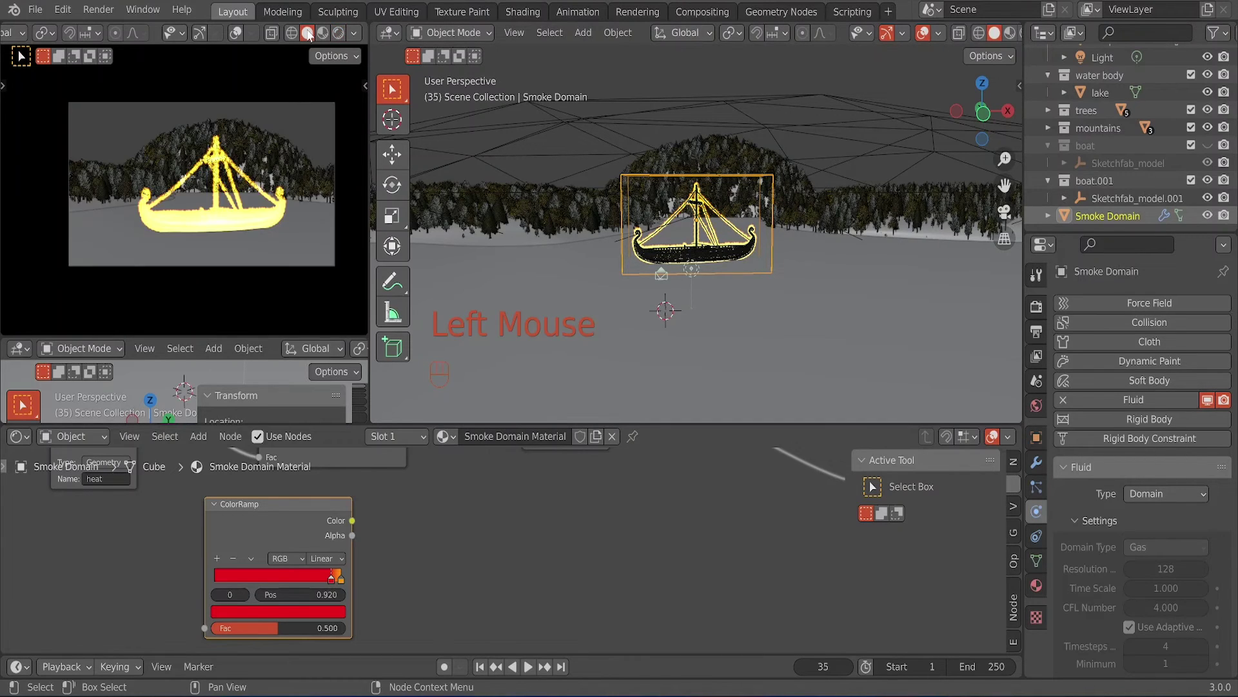
- Connect the heat Attribute node's Fac output to the Fac input of the red-to-orange ColorRamp
middle_click(200, 558)
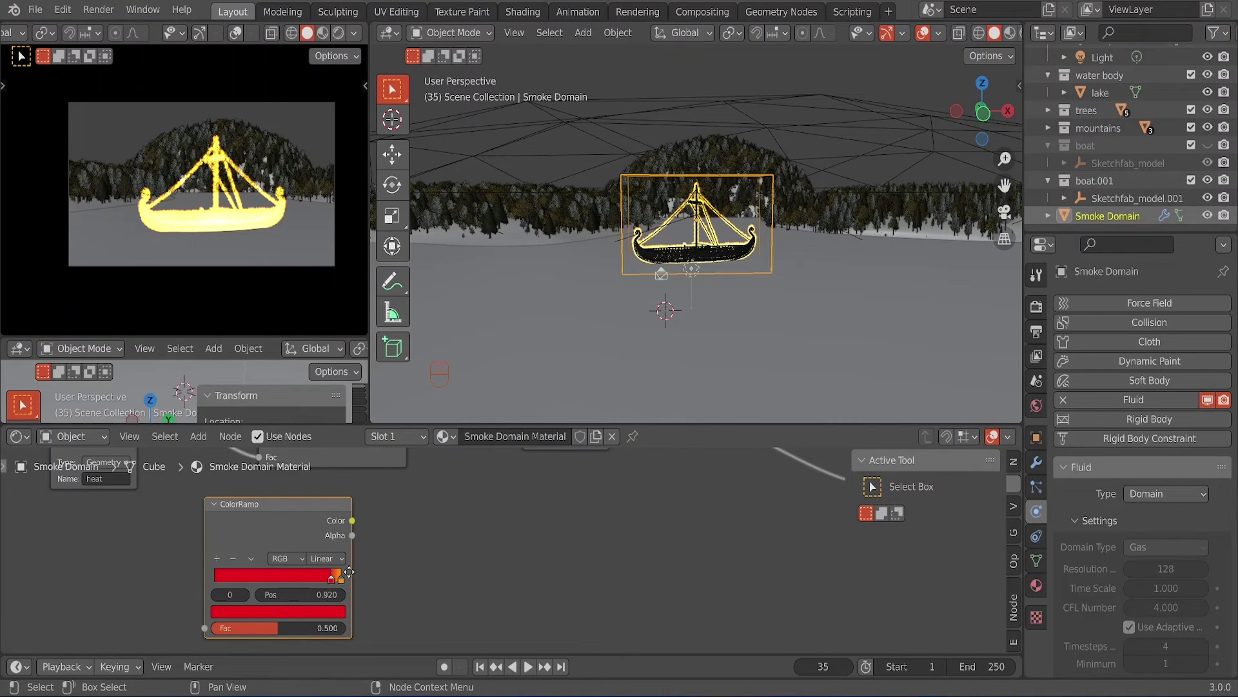
middle_click(400, 566)
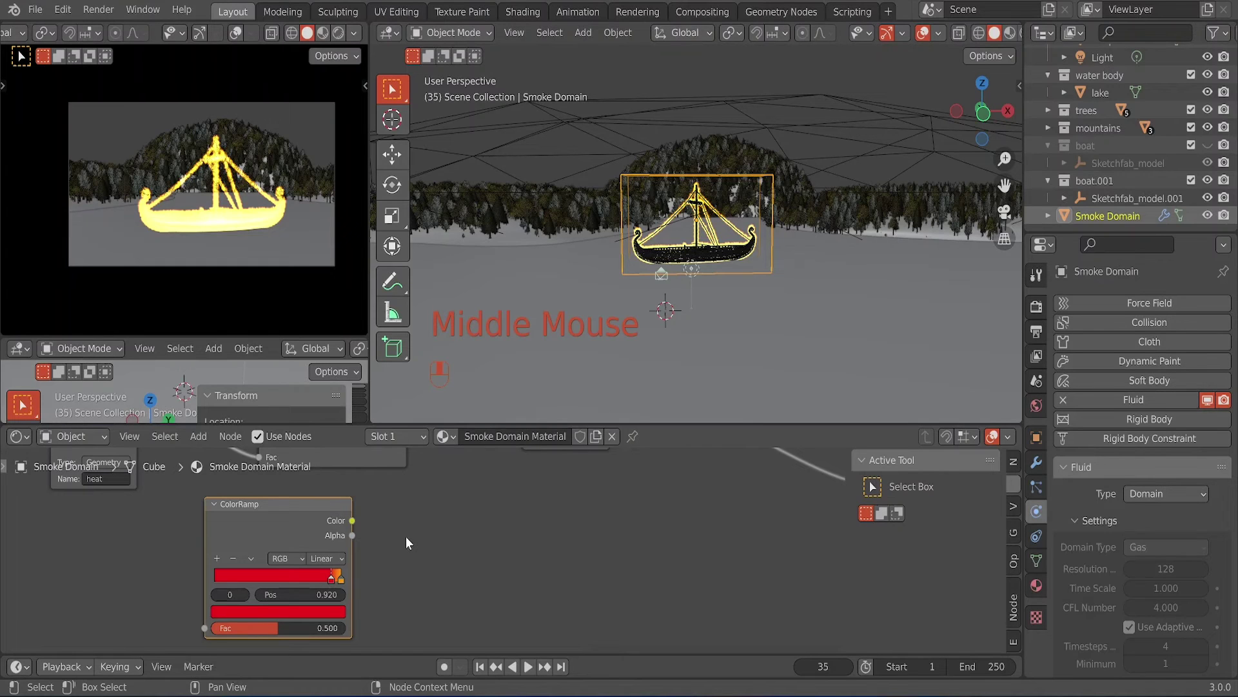
middle_click_drag(405, 536, 405, 536)
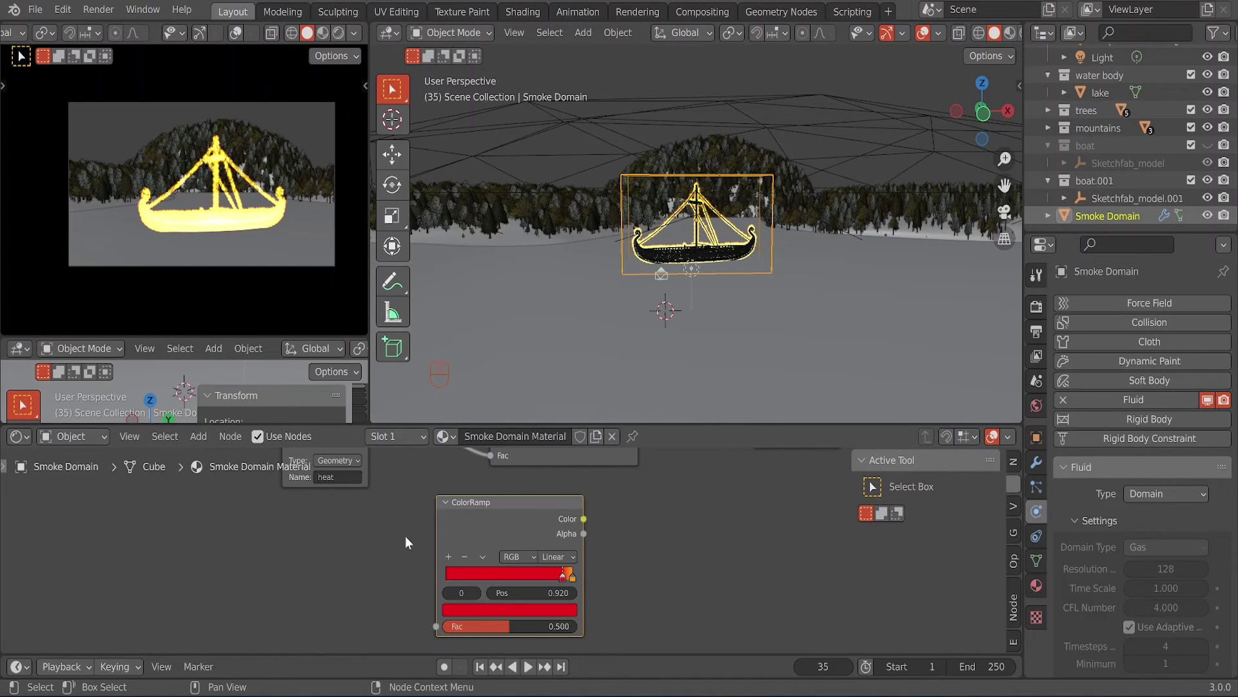
scroll(405, 542, "down", 3)
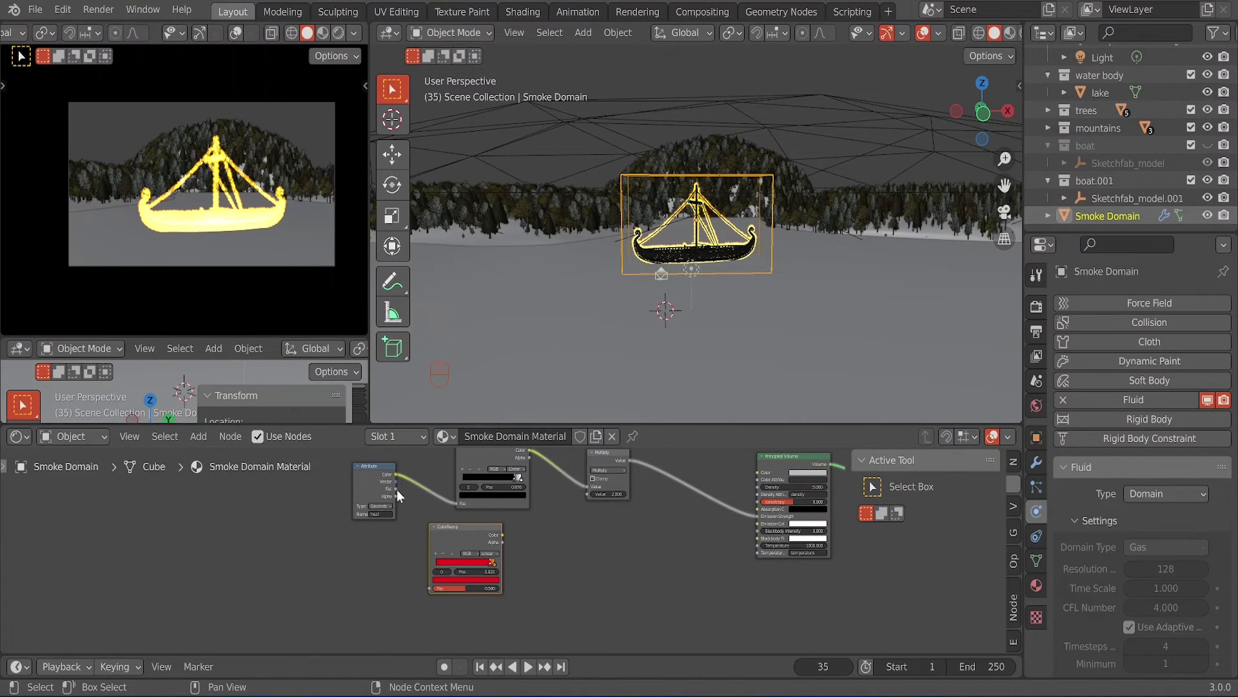
left_click(420, 575)
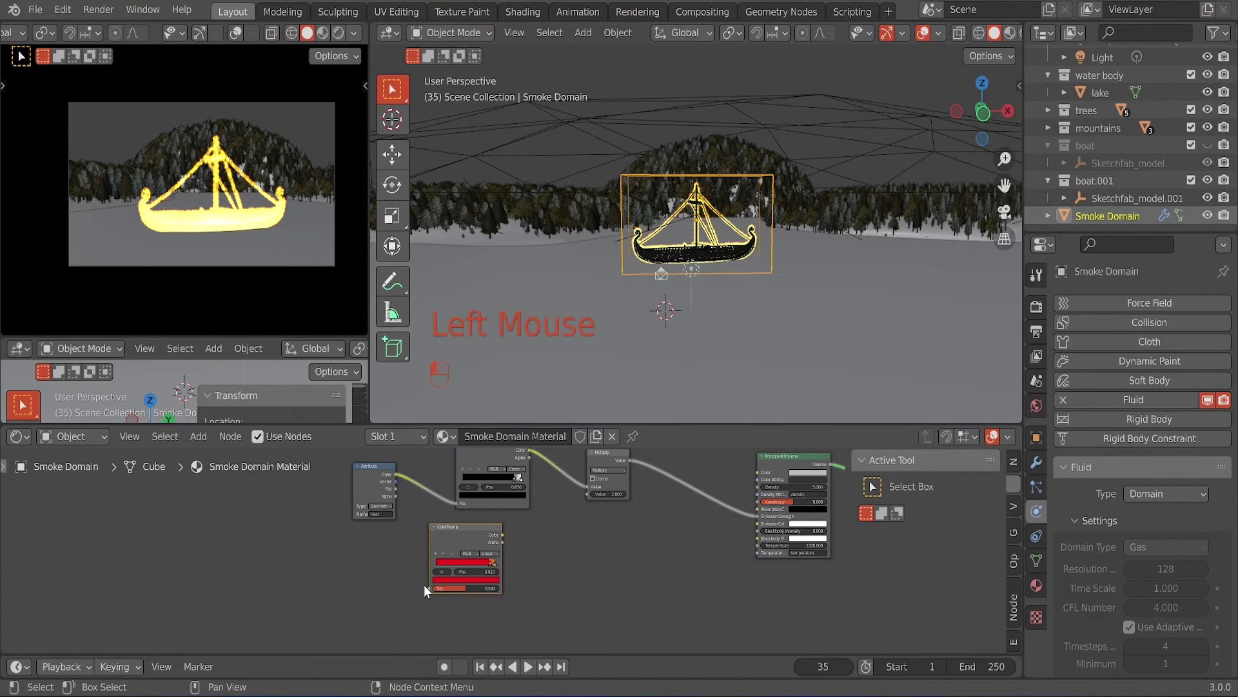
left_click_drag(396, 489, 431, 590)
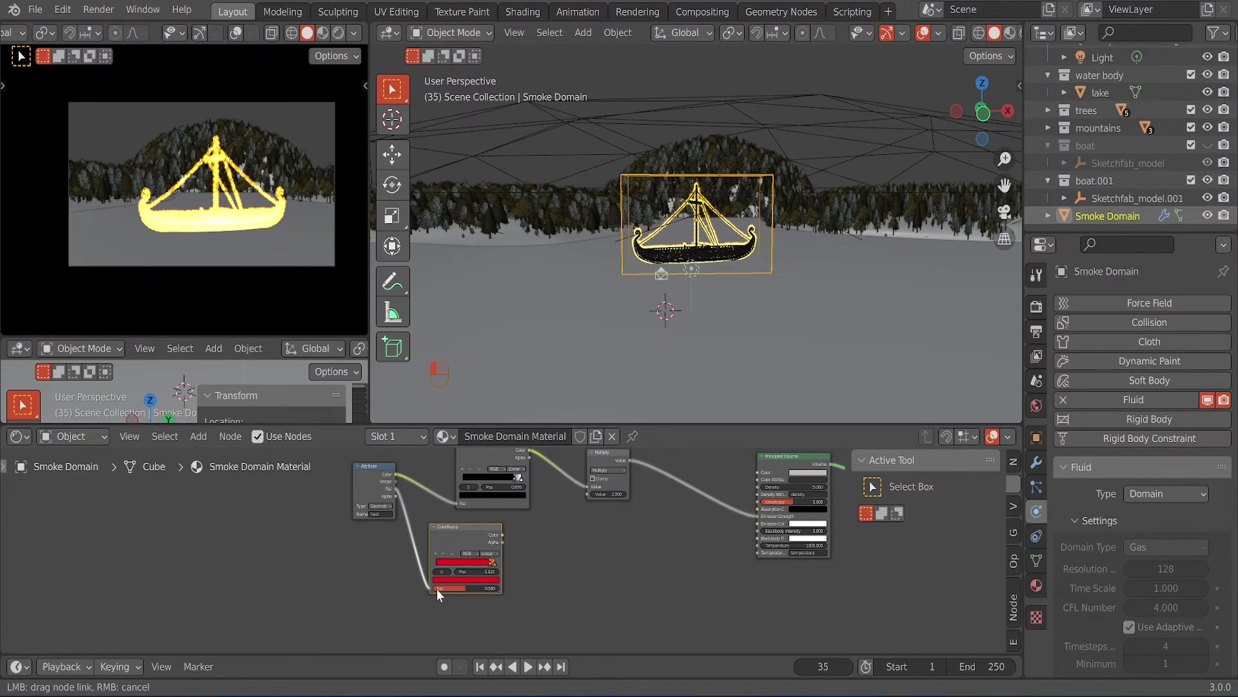
- Try to link the red-to-orange ColorRamp's Color output to the Principled Volume's Emission Color, and save the file
left_click_drag(527, 537, 510, 532)
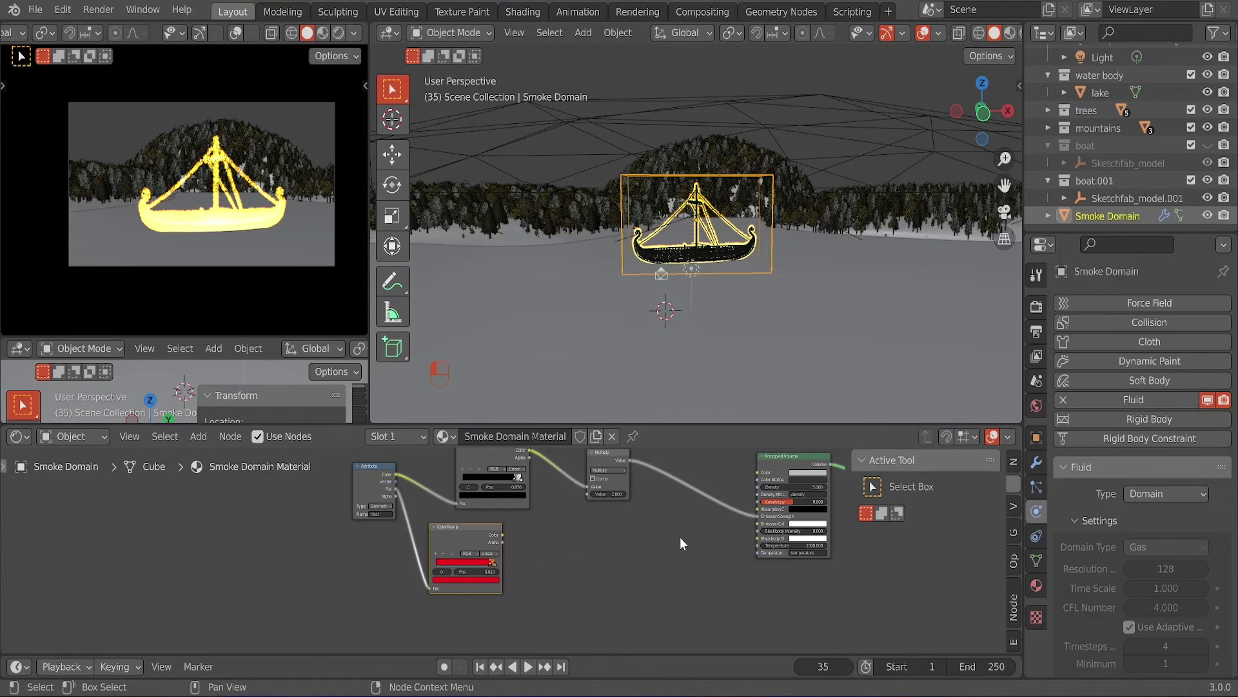
left_click(756, 524)
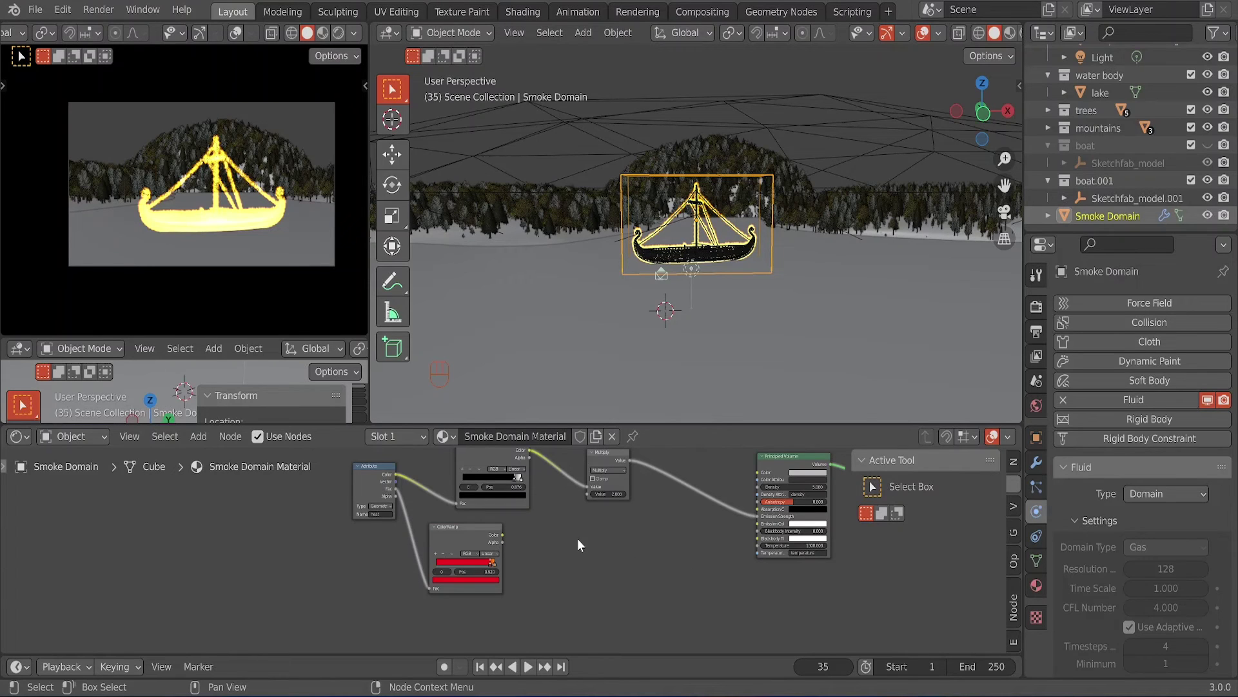
left_click(502, 536)
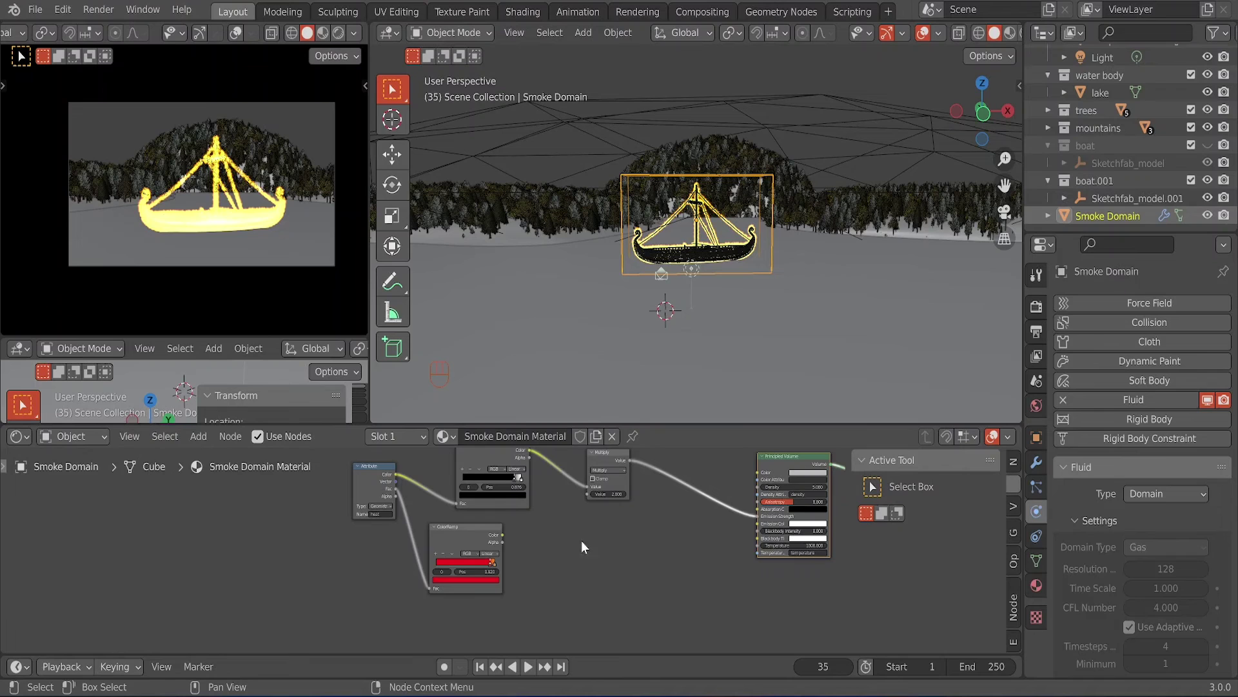
left_click(759, 523)
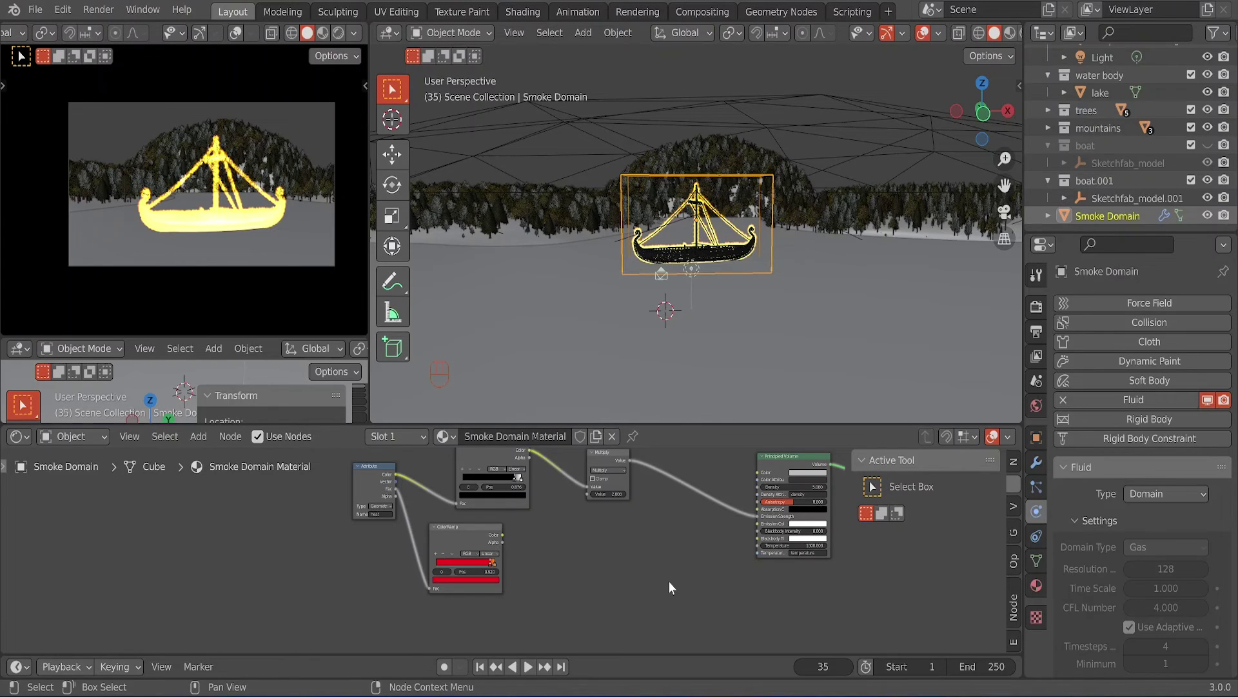
scroll(668, 582, "up", 1)
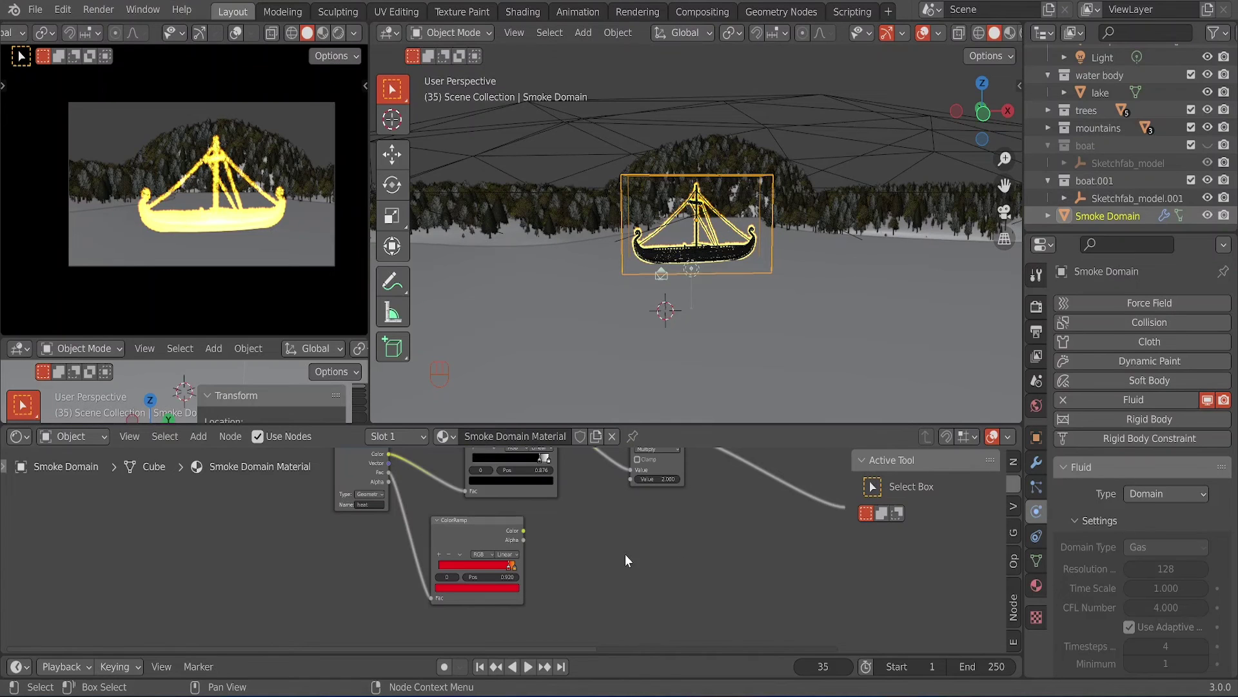
key("ctrl+s")
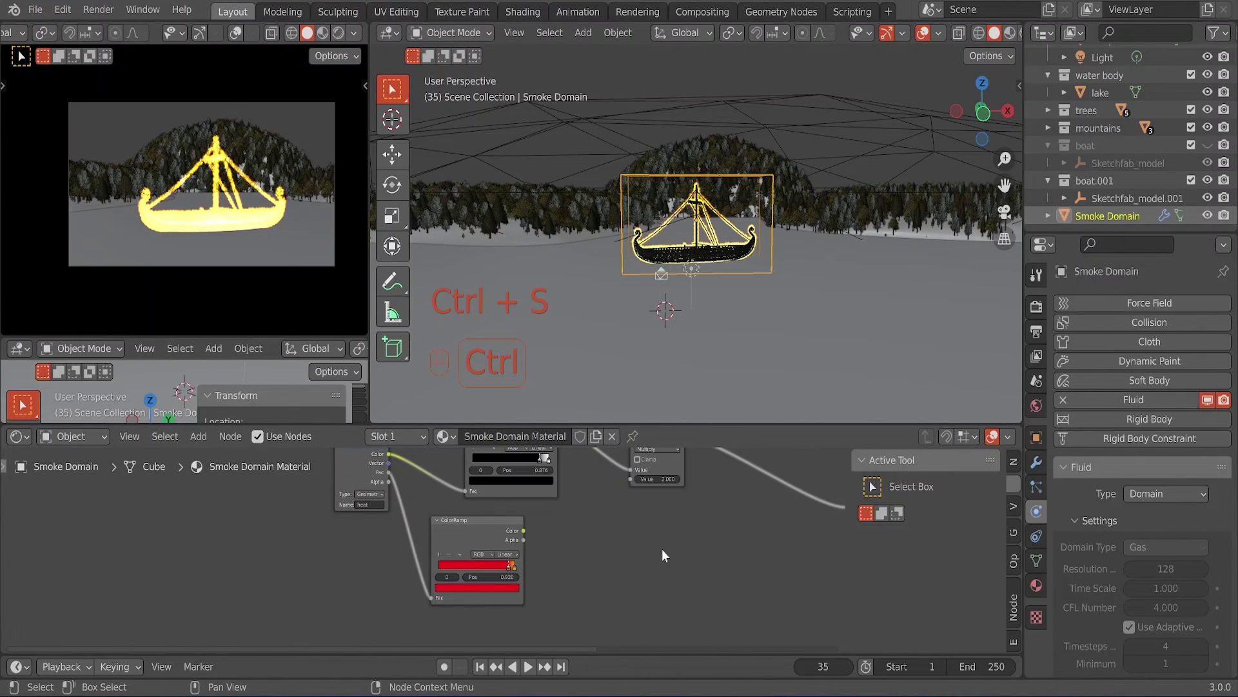
- Connect the Color output of the red-to-orange ColorRamp to the Emission Color input of the Principled Volume
middle_click_drag(703, 529, 619, 539)
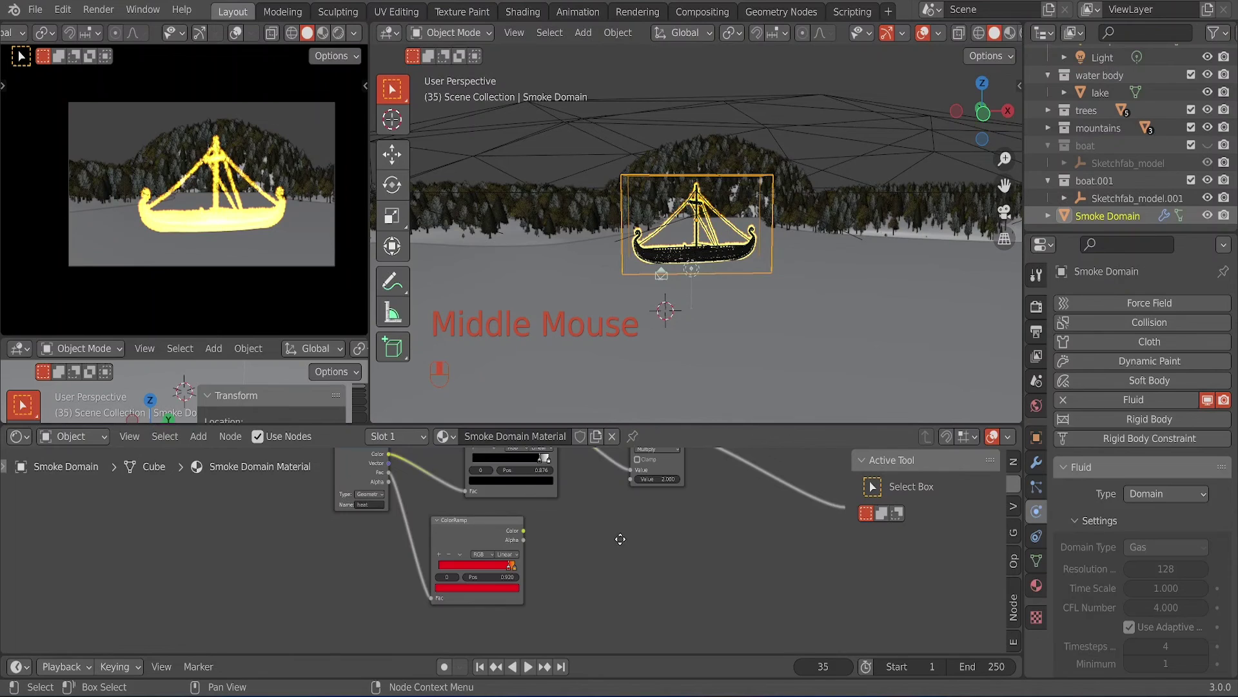
middle_click_drag(621, 540, 579, 563)
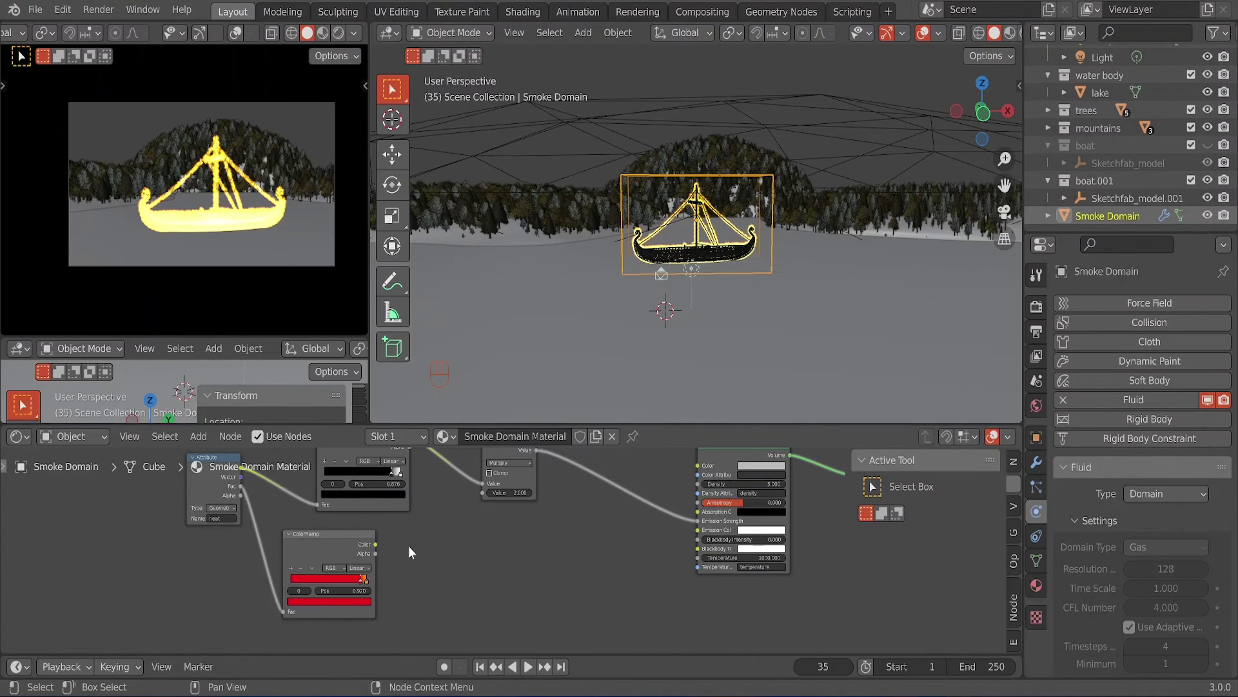
left_click_drag(376, 544, 409, 546)
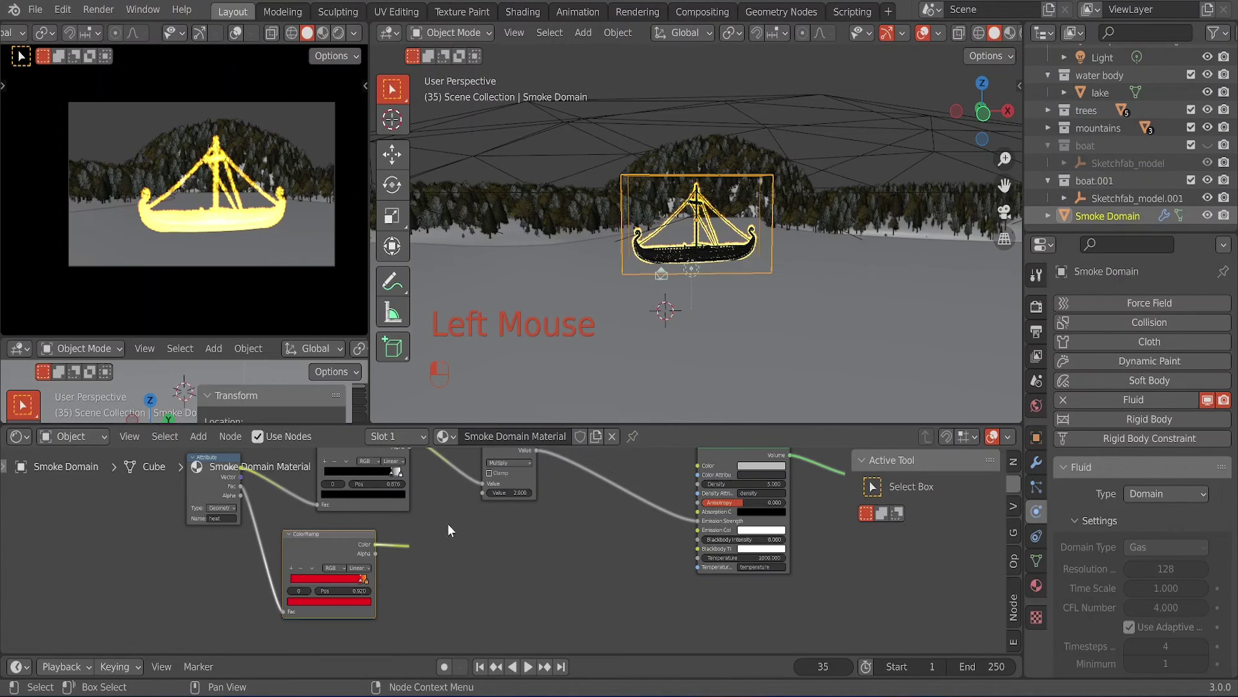
left_click_drag(381, 540, 385, 548)
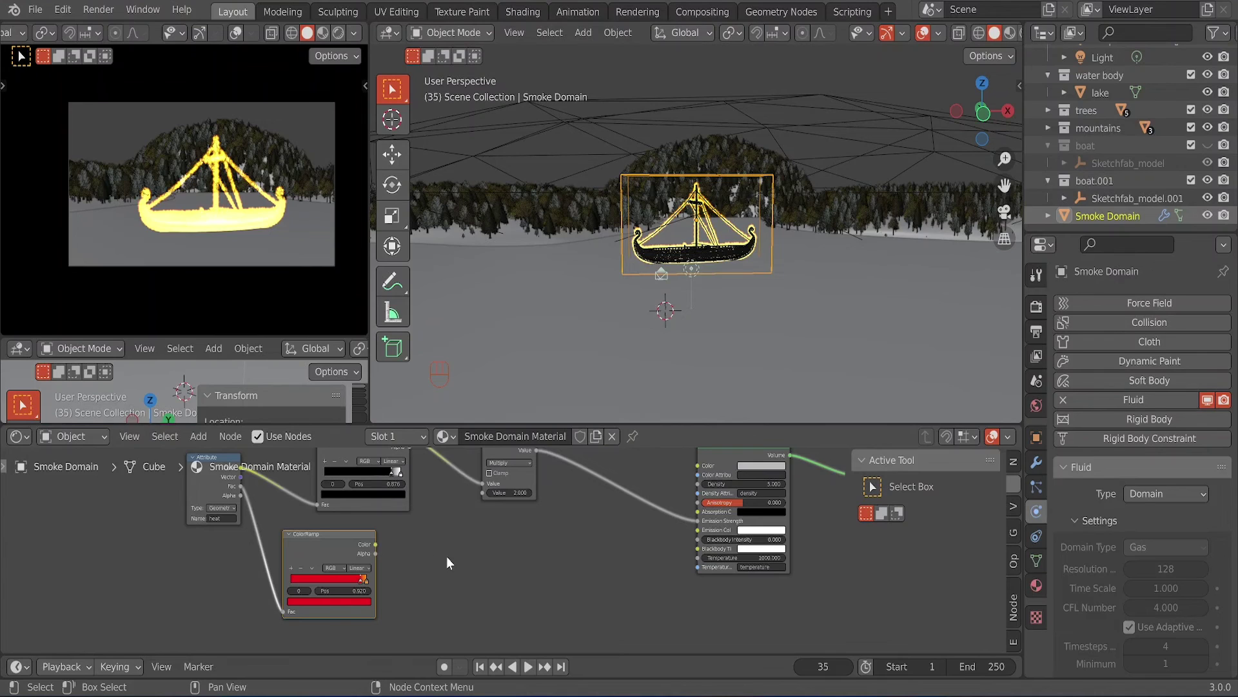
left_click(652, 541)
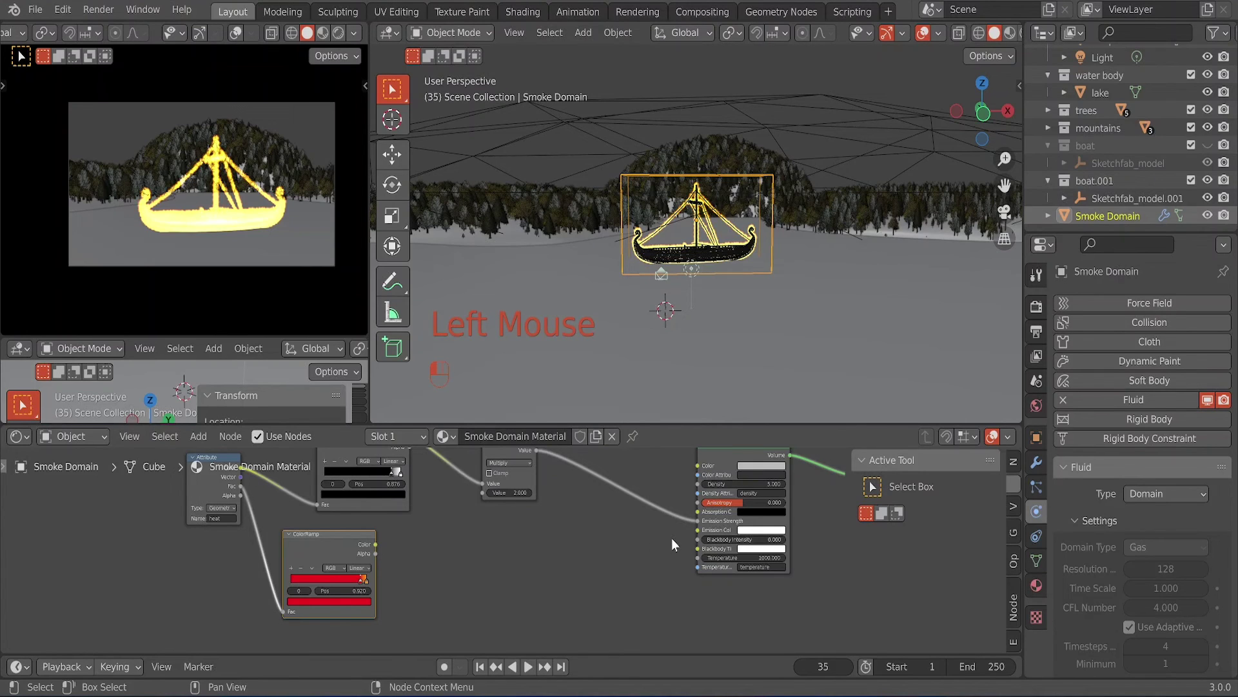
left_click_drag(671, 538, 698, 531)
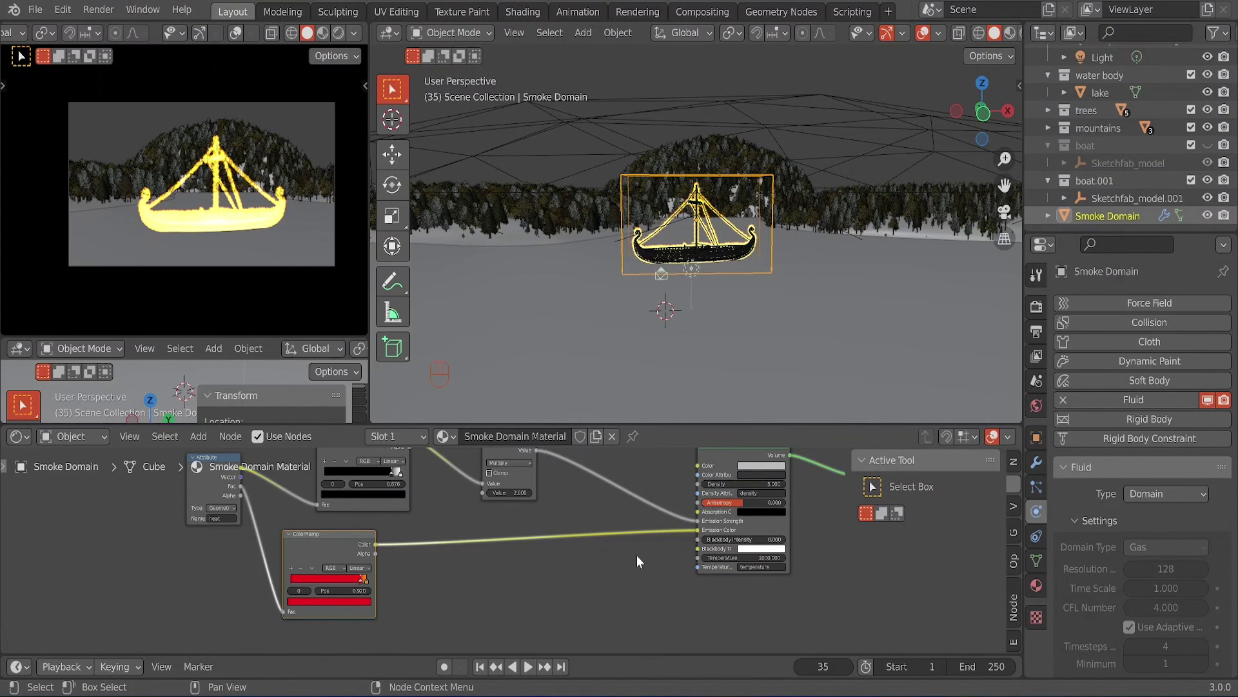
- Save the file and switch the camera viewport to Rendered shading to preview the fire
key("ctrl+s")
left_click(338, 33)
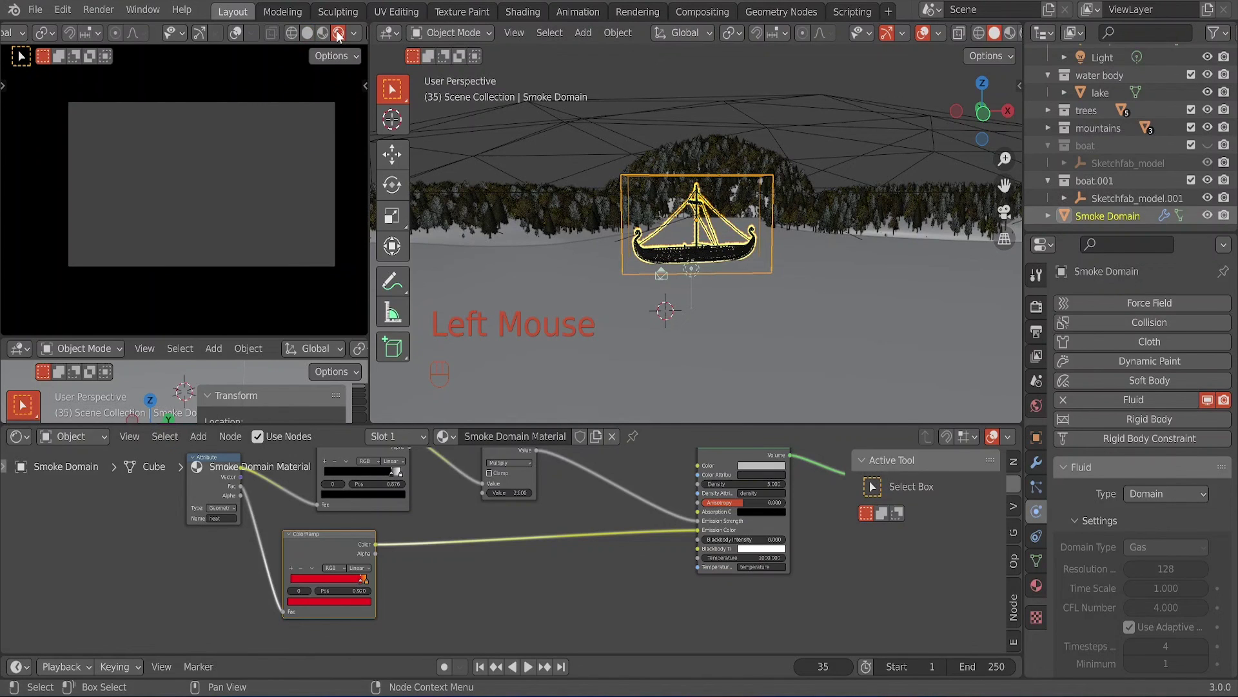